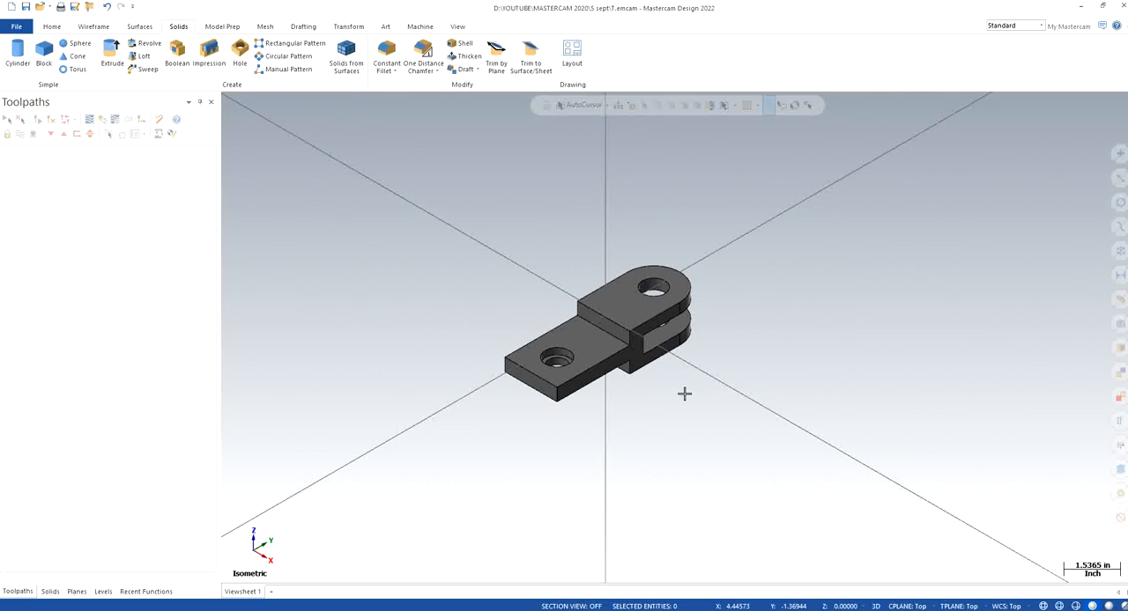
pyautogui.moveTo(684, 403); pyautogui.dragTo(622, 390, button='middle')
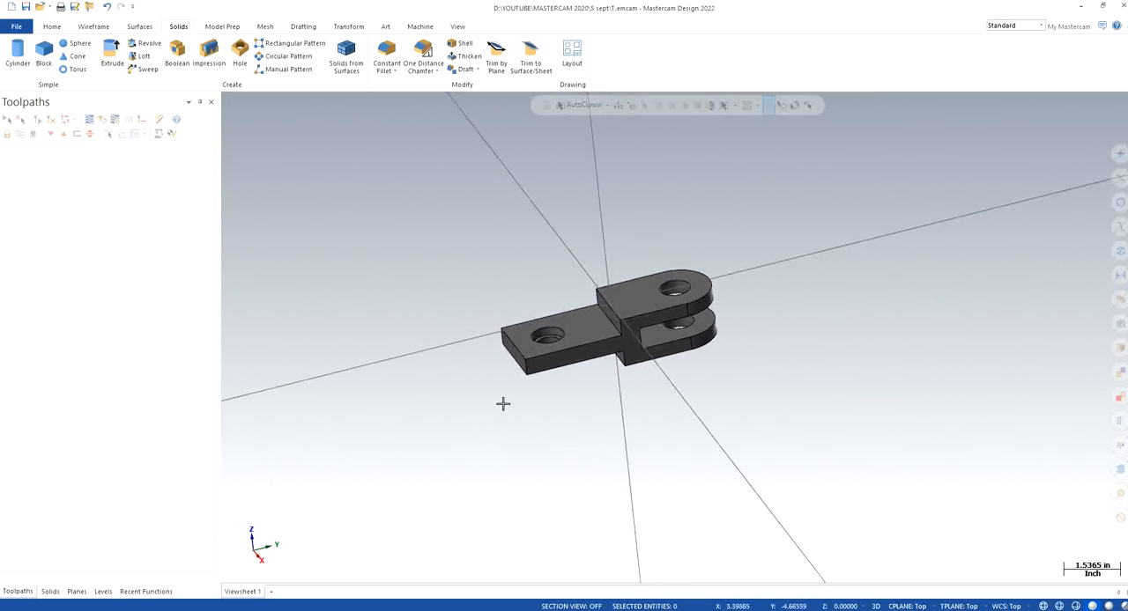
pyautogui.rightClick(405, 275)
pyautogui.click(493, 378)
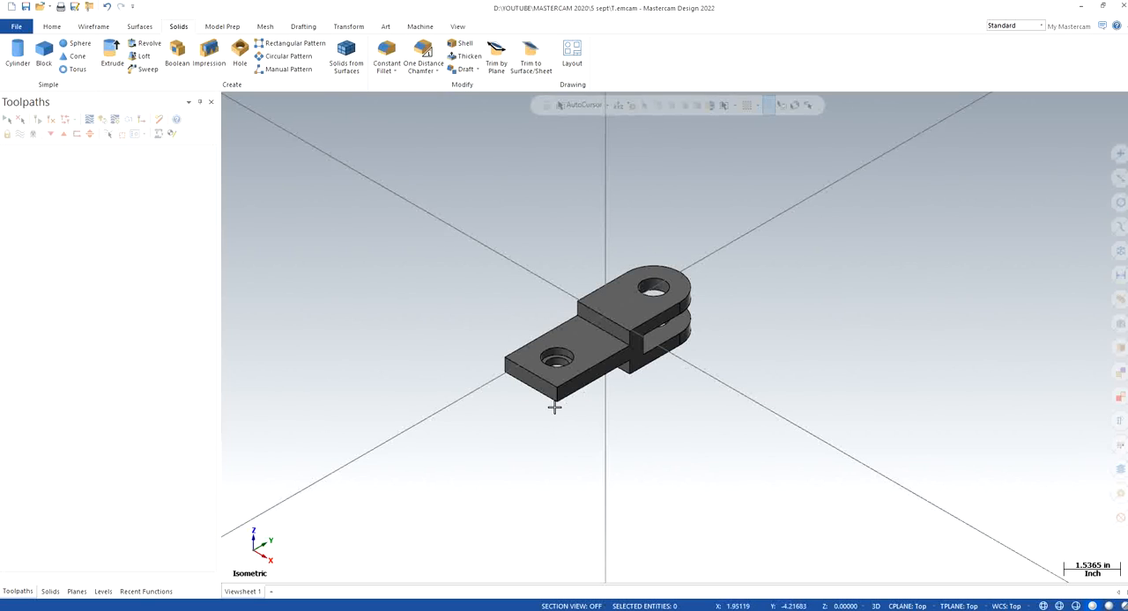
# Round the two vertical corner edges at the plate's free end with a 0.25 in constant-radius fillet
pyautogui.scroll(5, 571, 403)
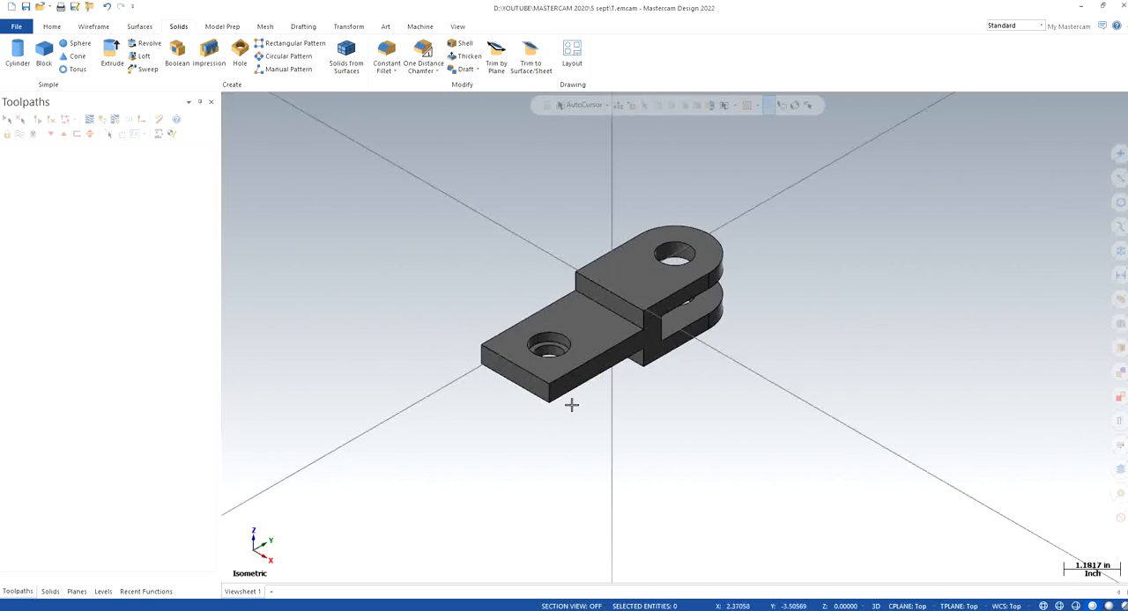
pyautogui.click(103, 26)
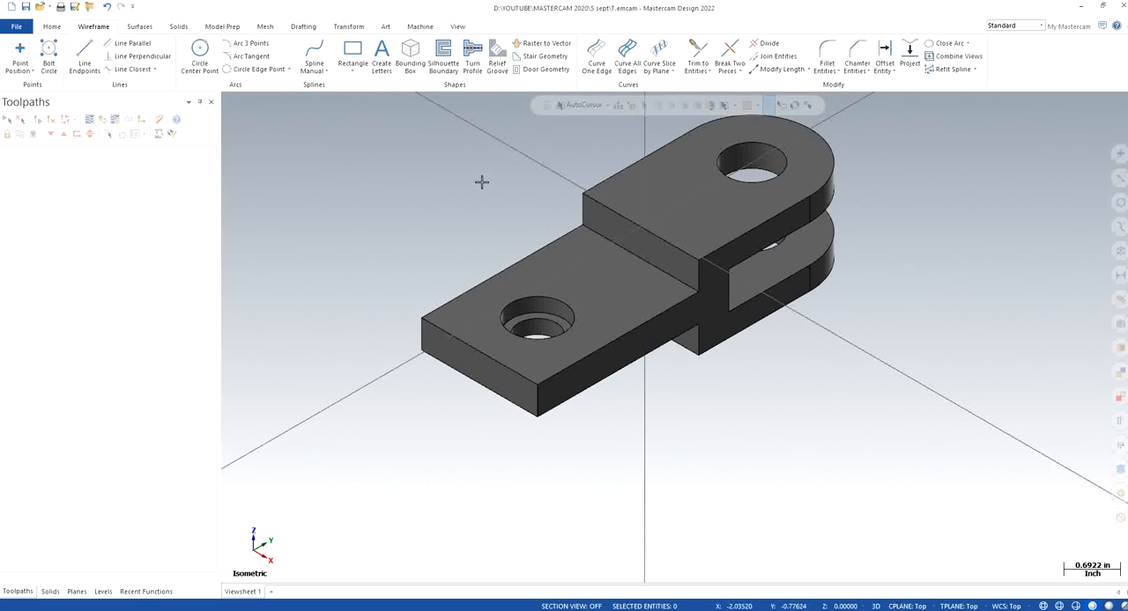
pyautogui.click(179, 27)
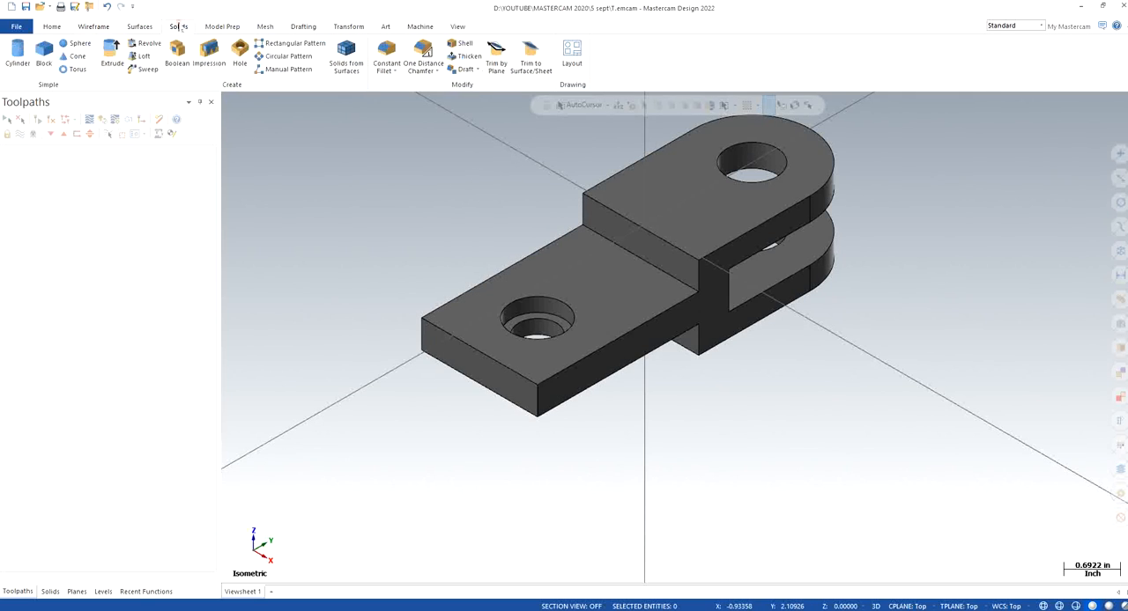
pyautogui.click(388, 54)
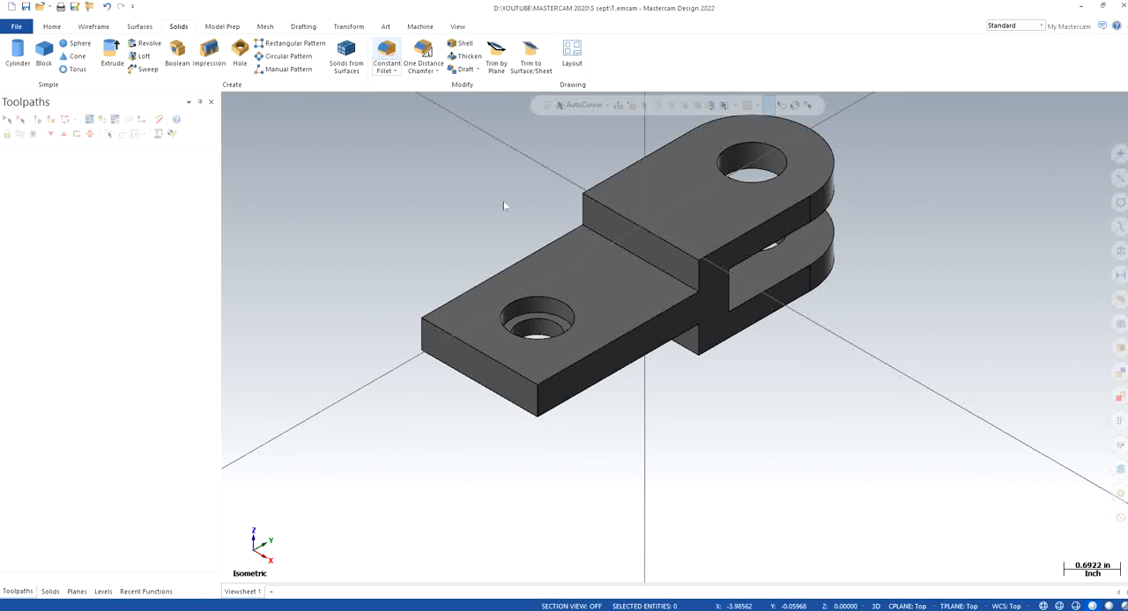
pyautogui.click(537, 403)
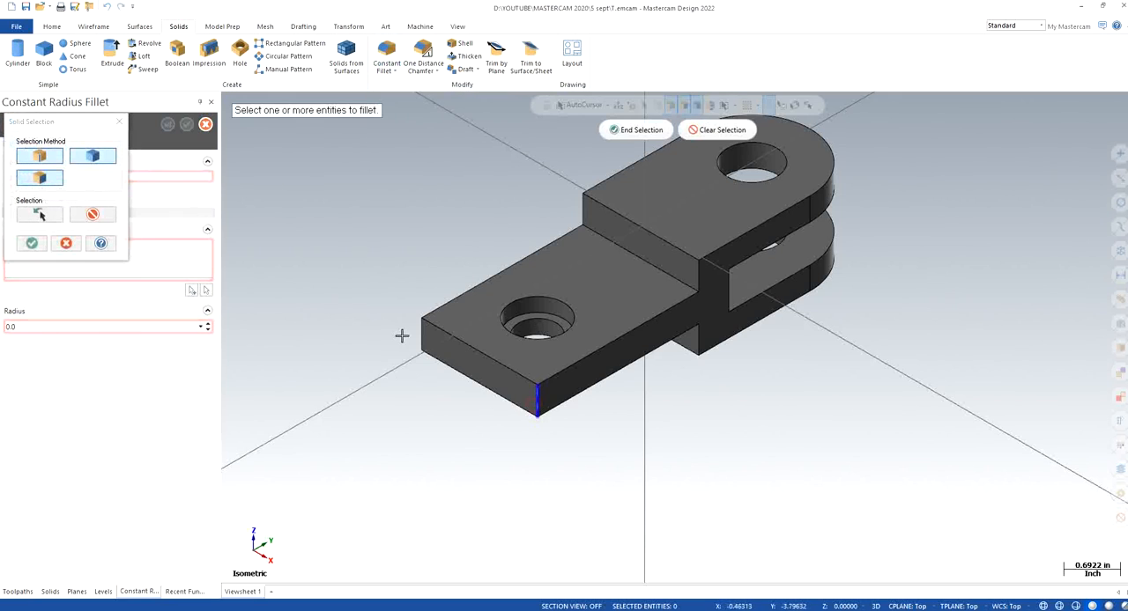
pyautogui.click(421, 335)
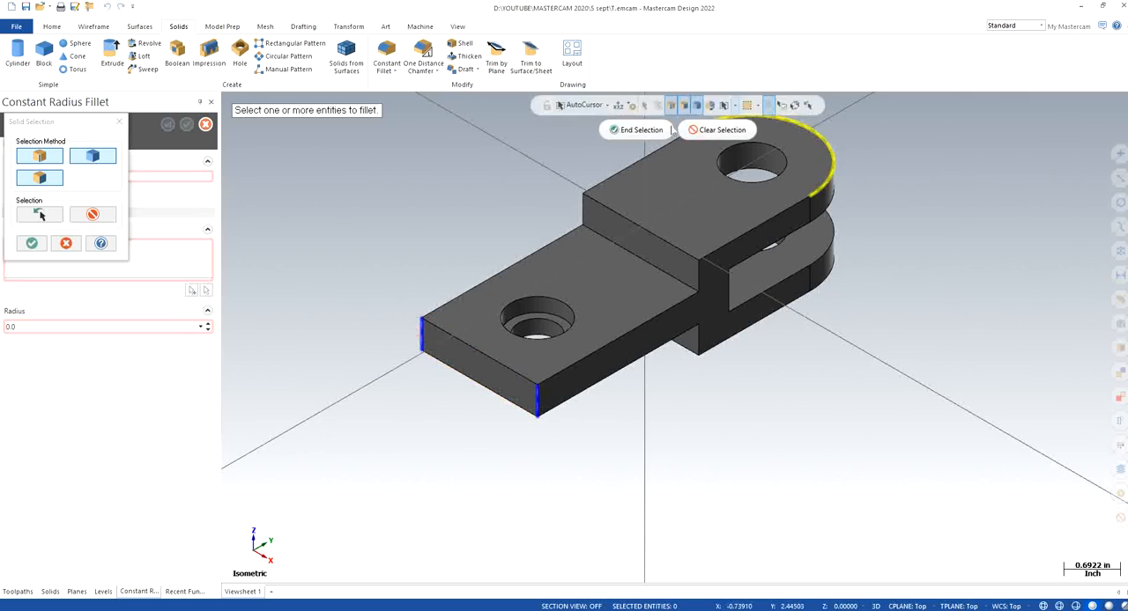
pyautogui.click(615, 130)
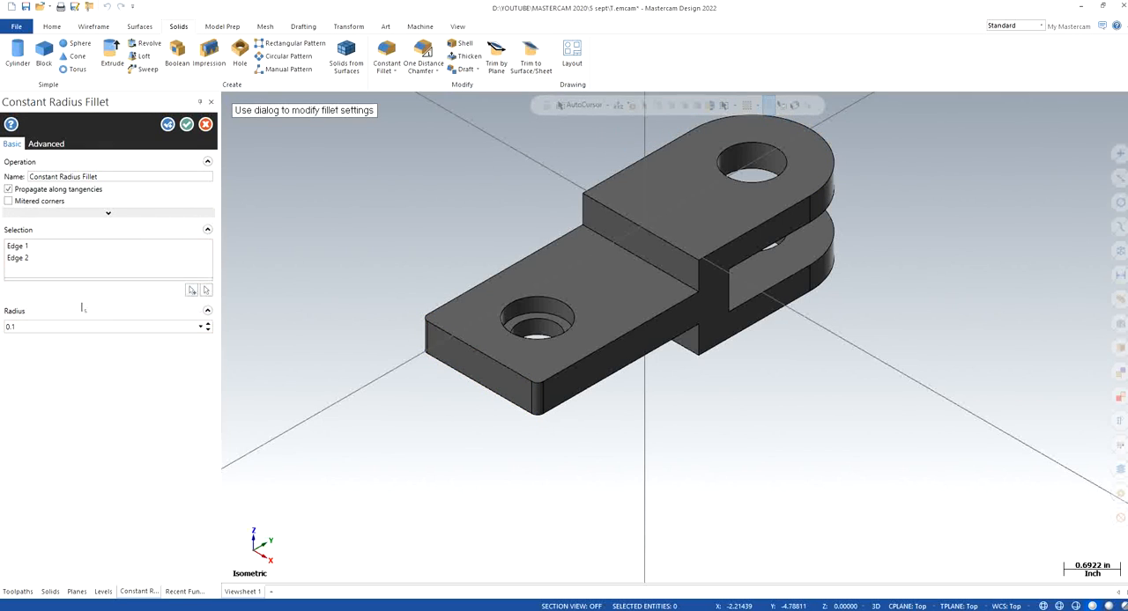
pyautogui.click(52, 326)
pyautogui.write('0')
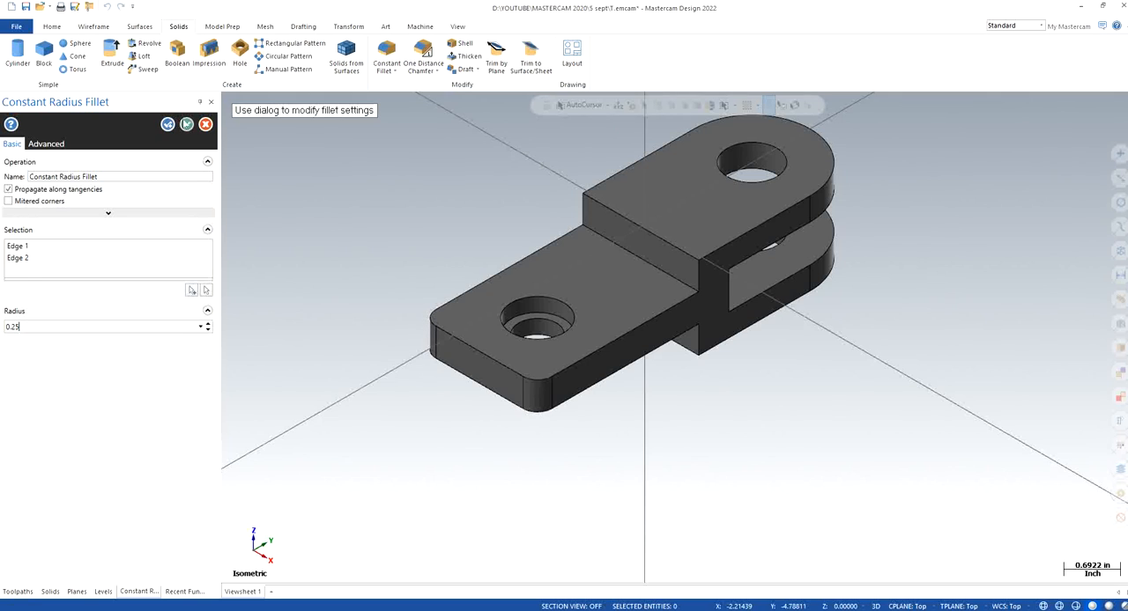
pyautogui.click(186, 124)
# Inspect the part's rounded plate end and forked end from several angles and return to the isometric view
pyautogui.scroll(-1, 672, 393)
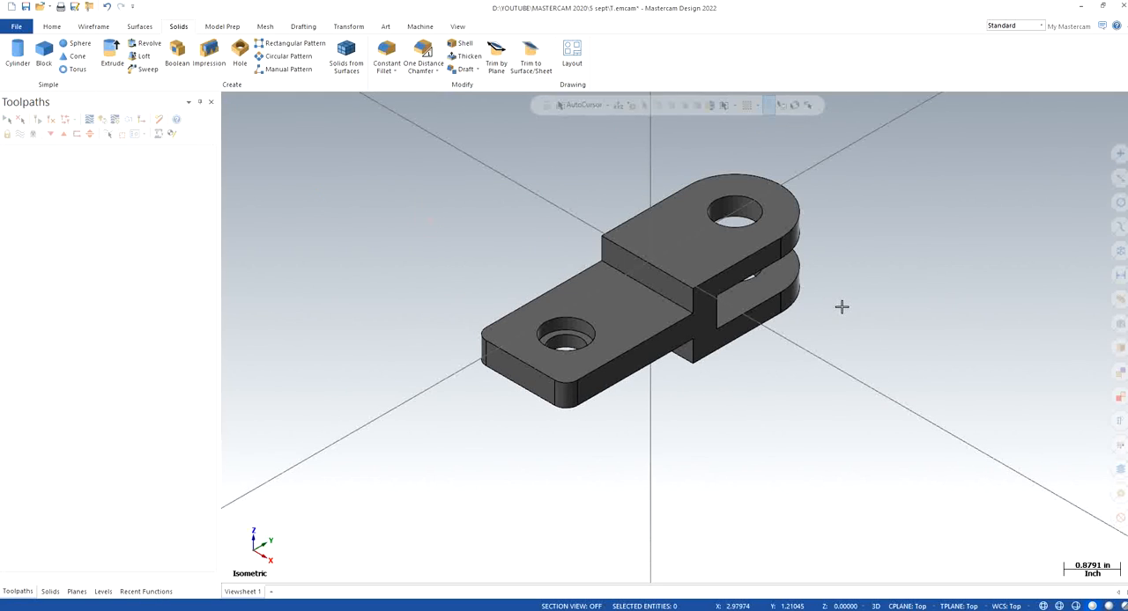
pyautogui.scroll(1, 841, 307)
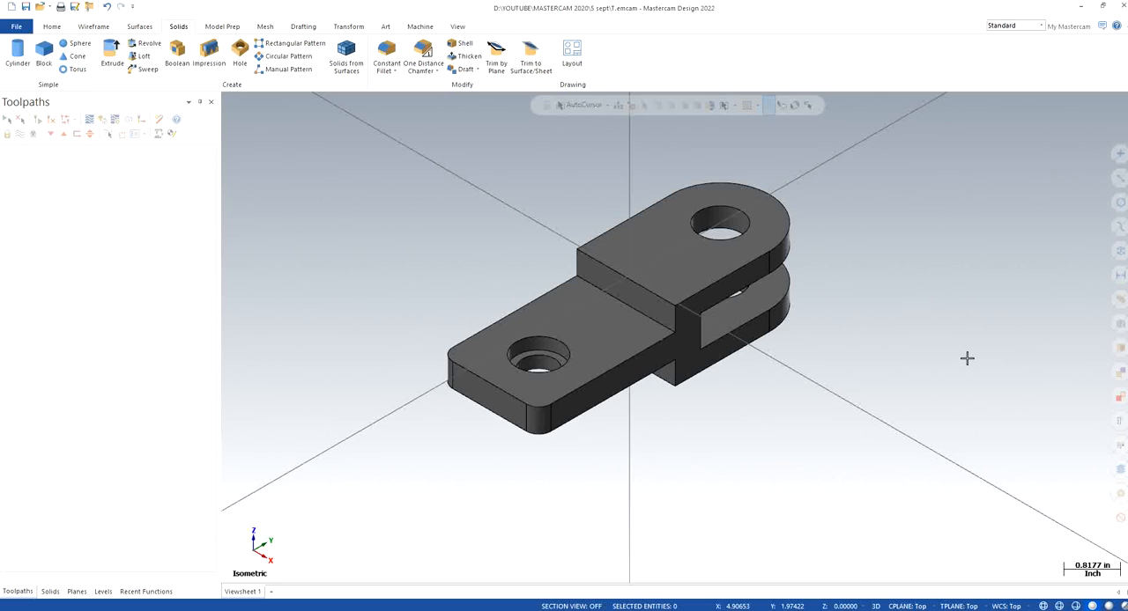
pyautogui.moveTo(712, 405); pyautogui.dragTo(682, 431, button='middle')
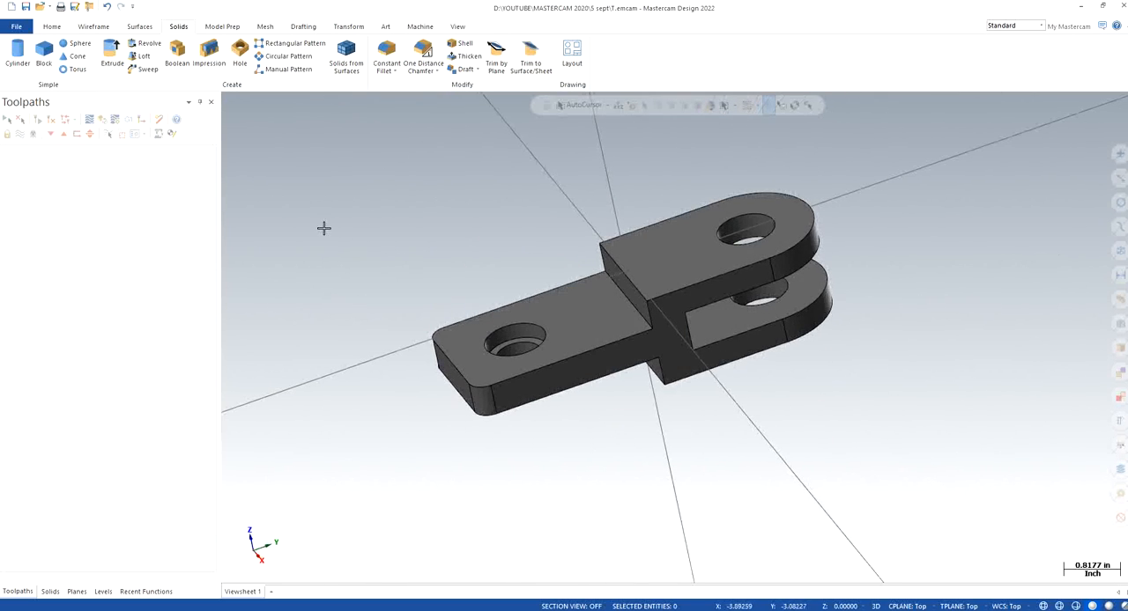
pyautogui.rightClick(357, 221)
pyautogui.click(446, 324)
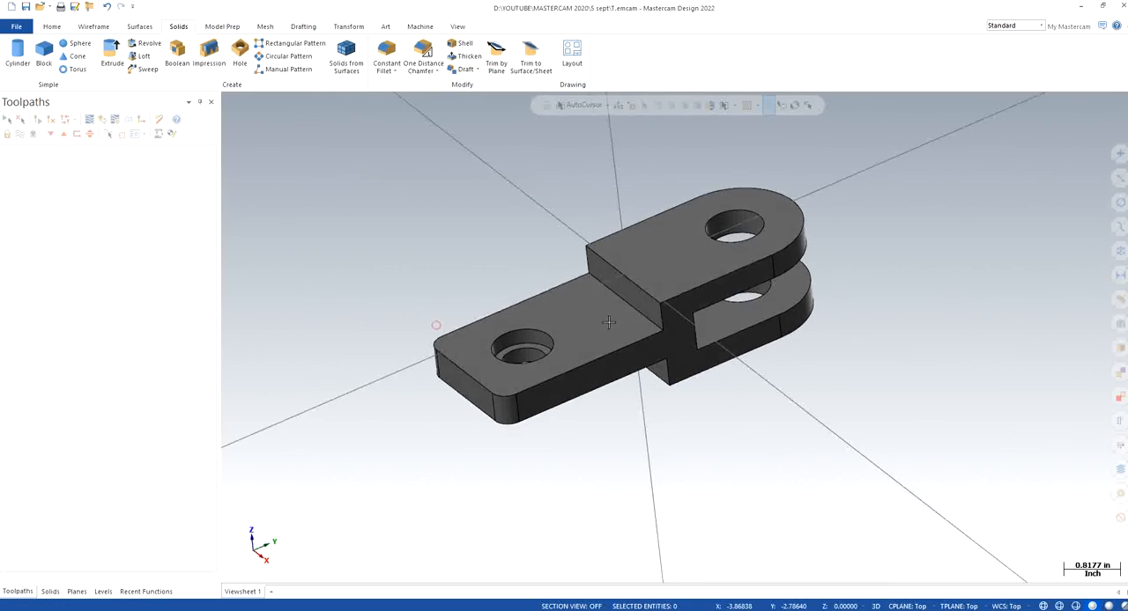
pyautogui.scroll(1, 756, 161)
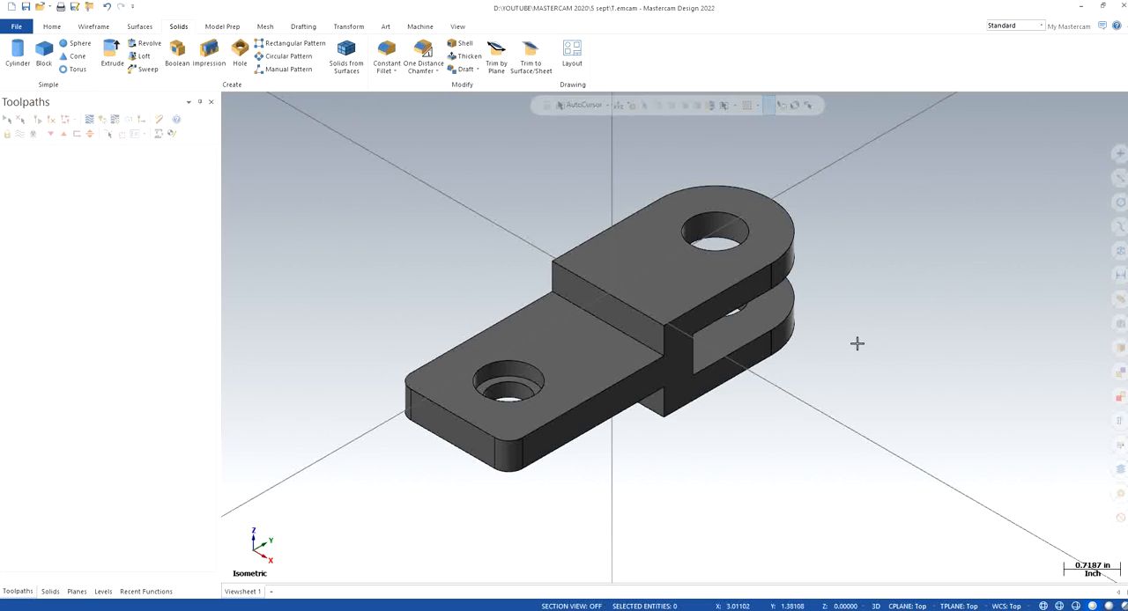
pyautogui.moveTo(858, 343)
pyautogui.mouseDown(button='middle')
pyautogui.moveTo(757, 291)
pyautogui.moveTo(677, 318)
pyautogui.moveTo(773, 508)
pyautogui.moveTo(745, 456)
pyautogui.moveTo(795, 483)
pyautogui.moveTo(775, 496)
pyautogui.moveTo(728, 468)
pyautogui.moveTo(745, 432)
pyautogui.moveTo(736, 415)
pyautogui.moveTo(785, 463)
pyautogui.moveTo(834, 485)
pyautogui.moveTo(858, 465)
pyautogui.mouseUp(button='middle')
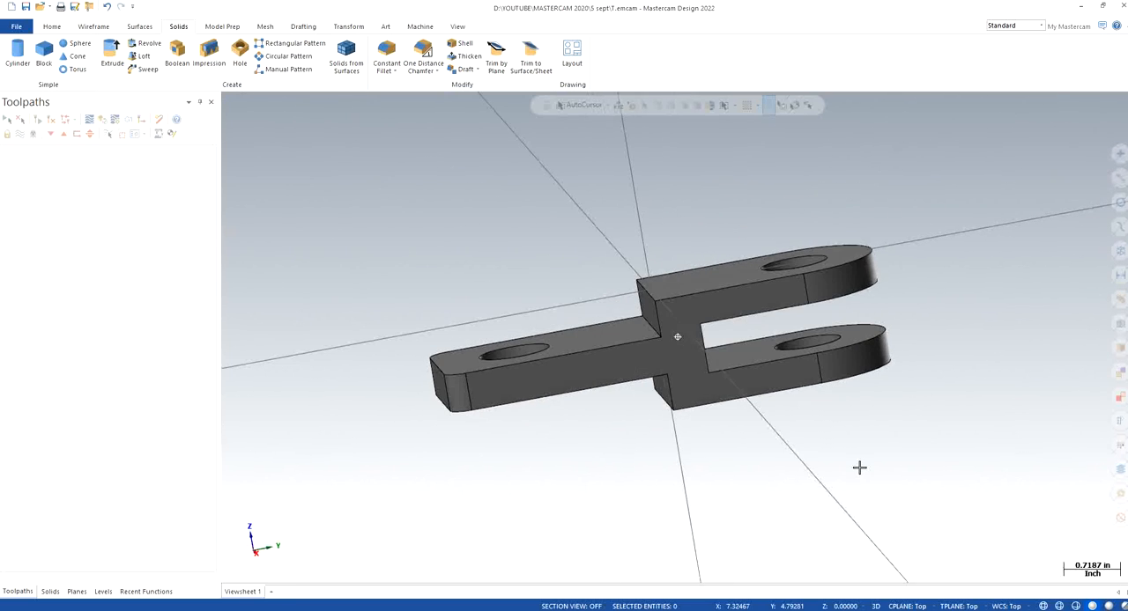
pyautogui.rightClick(390, 189)
pyautogui.click(482, 290)
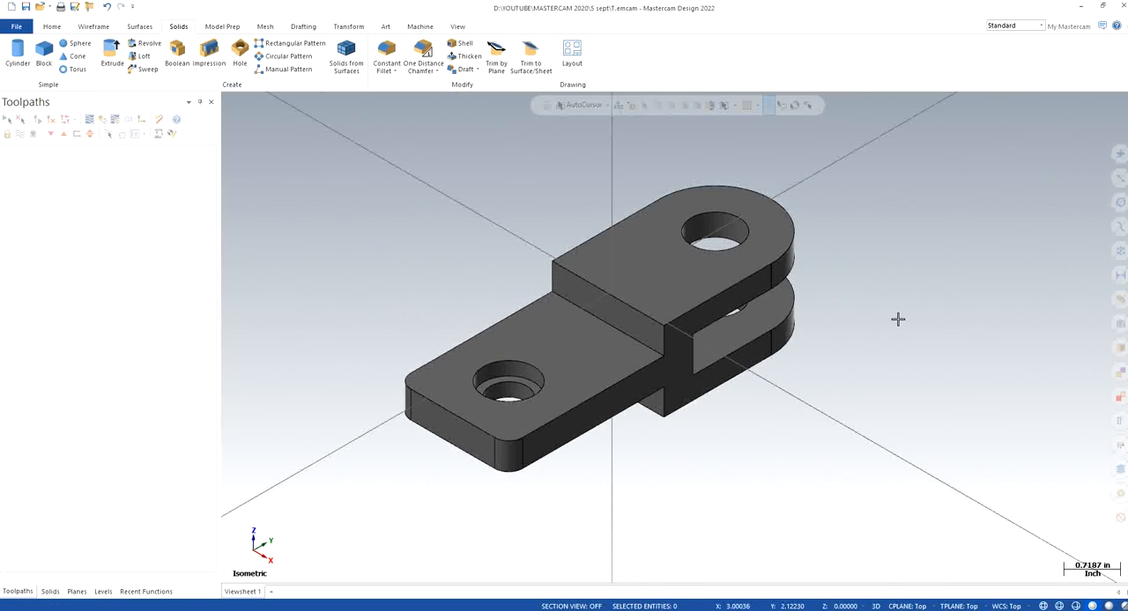
pyautogui.scroll(-2, 896, 320)
pyautogui.scroll(2, 946, 199)
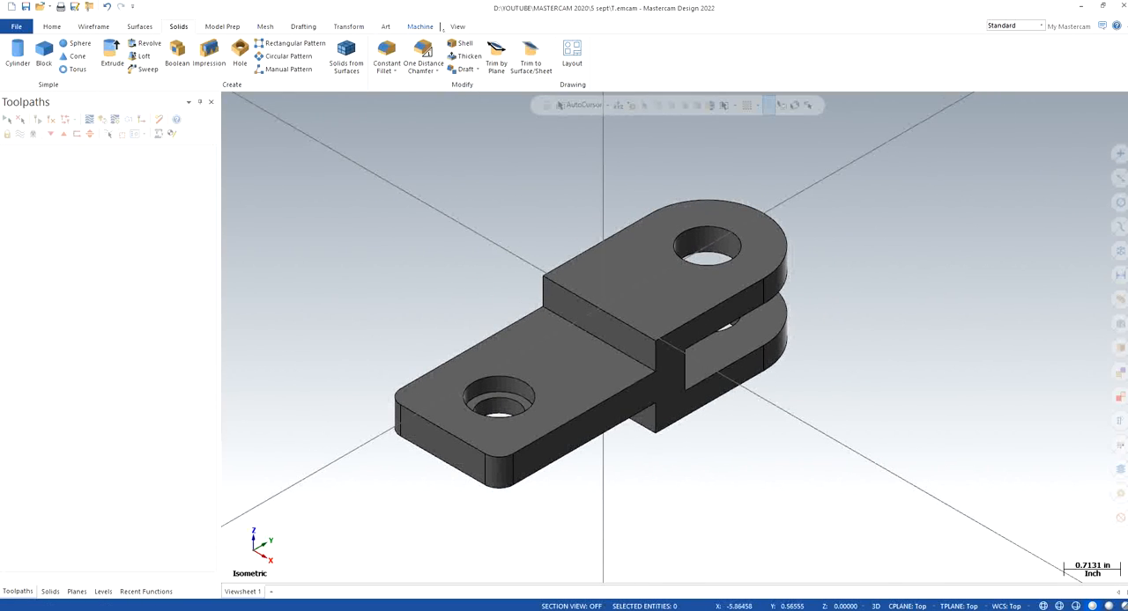
# Add a machine group with the default mill and open its group properties
pyautogui.click(421, 26)
pyautogui.click(16, 65)
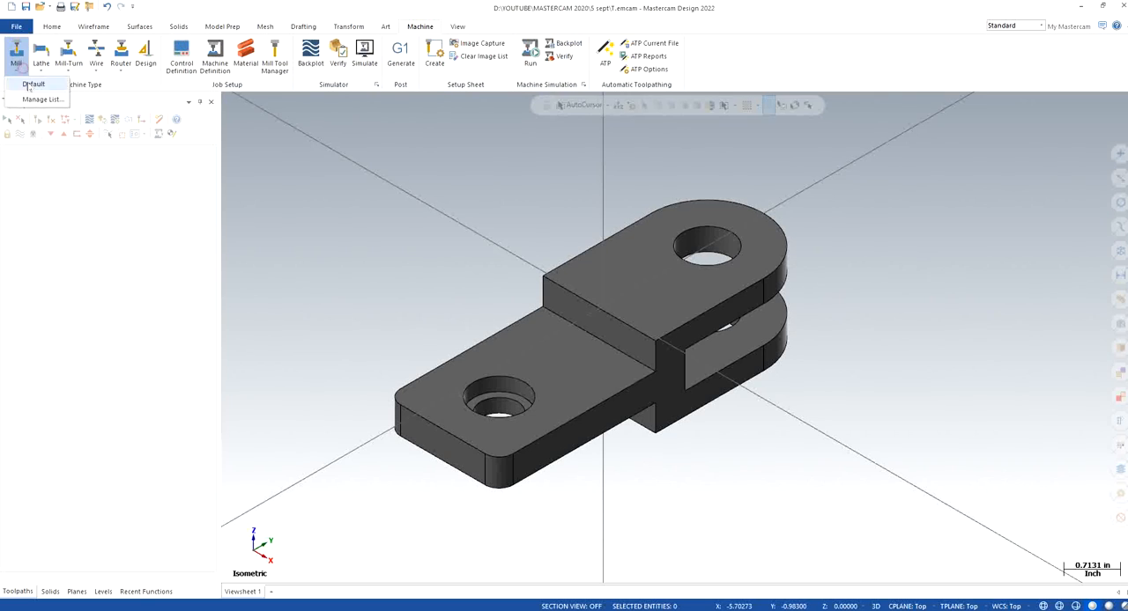
pyautogui.click(31, 84)
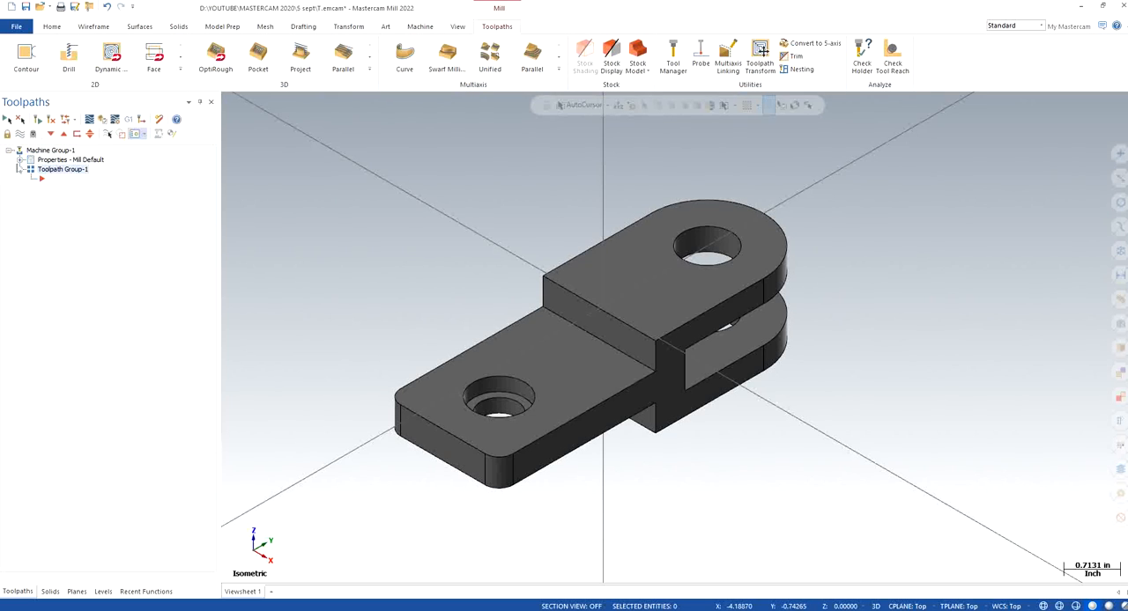
pyautogui.click(19, 160)
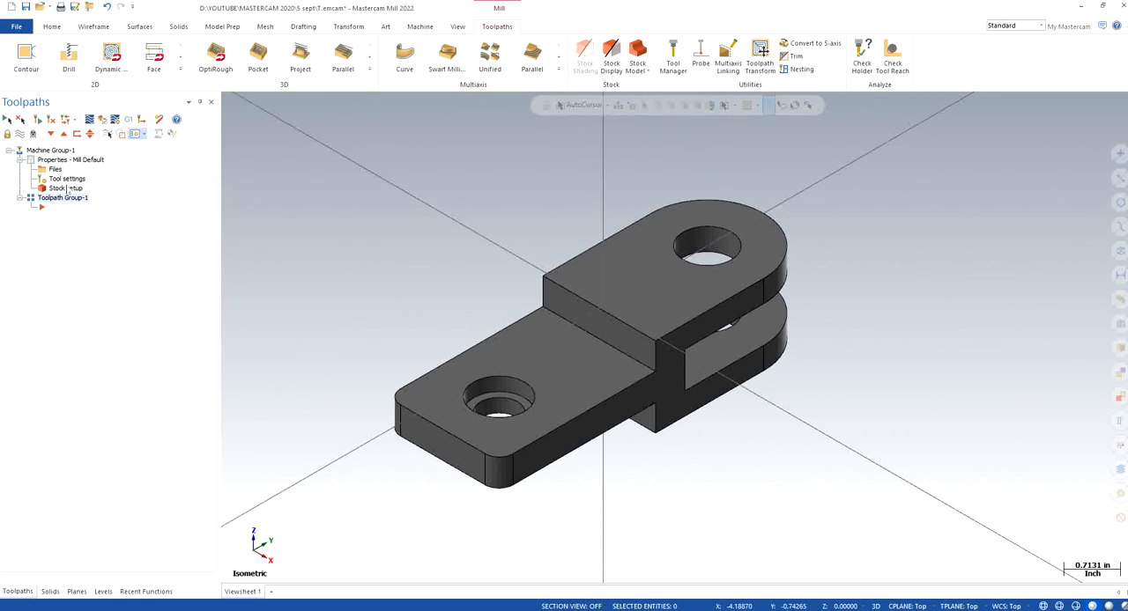
pyautogui.click(54, 169)
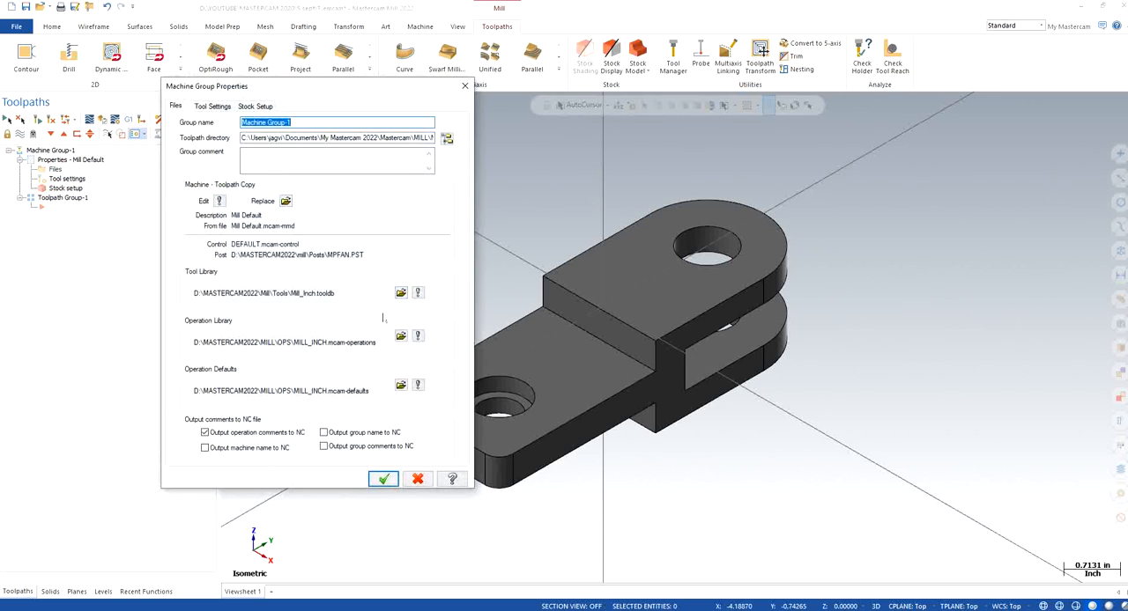
# Set program number 1111, sequential tool numbering, duplicate warnings, tool's step/peck/coolant, and modal overrides for clearance height, retract height and feed plane
pyautogui.click(212, 106)
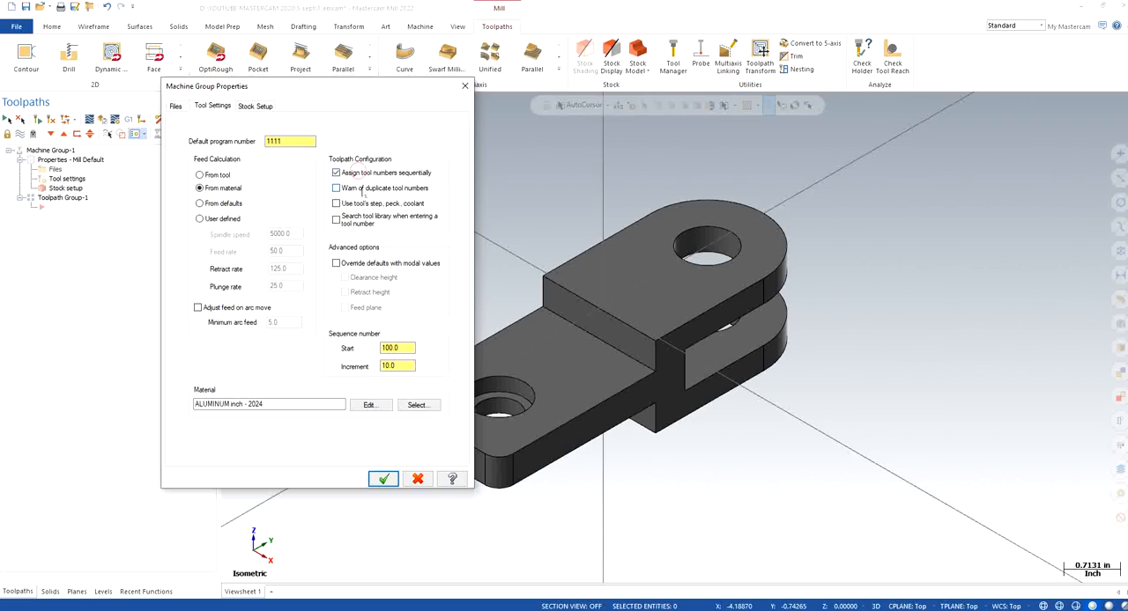
pyautogui.click(360, 203)
pyautogui.click(362, 263)
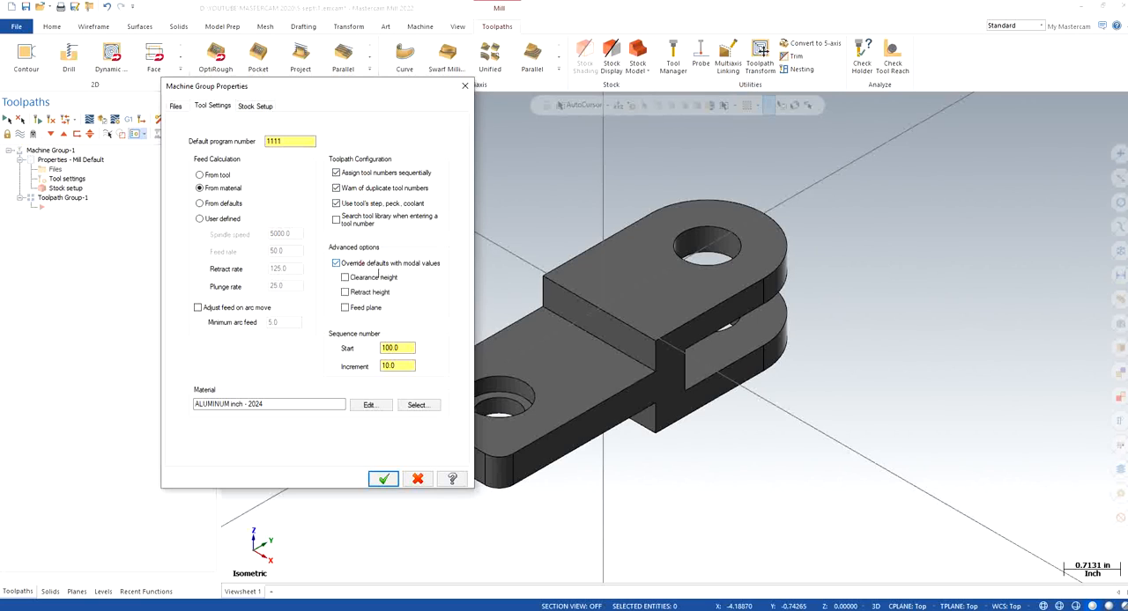
pyautogui.click(361, 278)
pyautogui.click(361, 292)
pyautogui.click(361, 308)
# Assign ALUMINUM inch - 6061 from the mill material library as the machine group's material
pyautogui.click(417, 404)
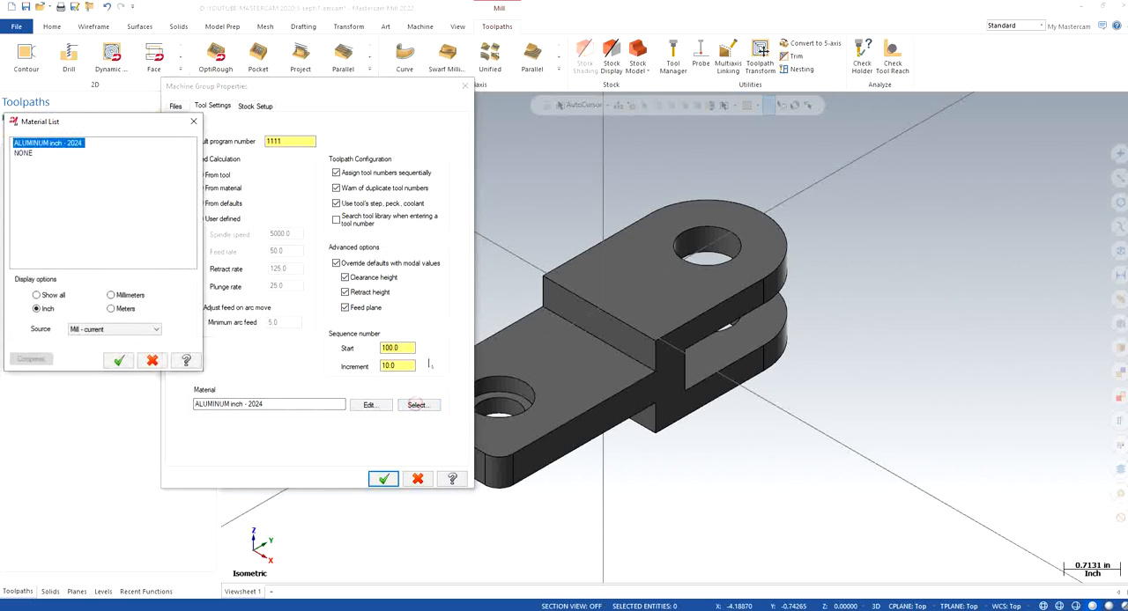
pyautogui.click(123, 330)
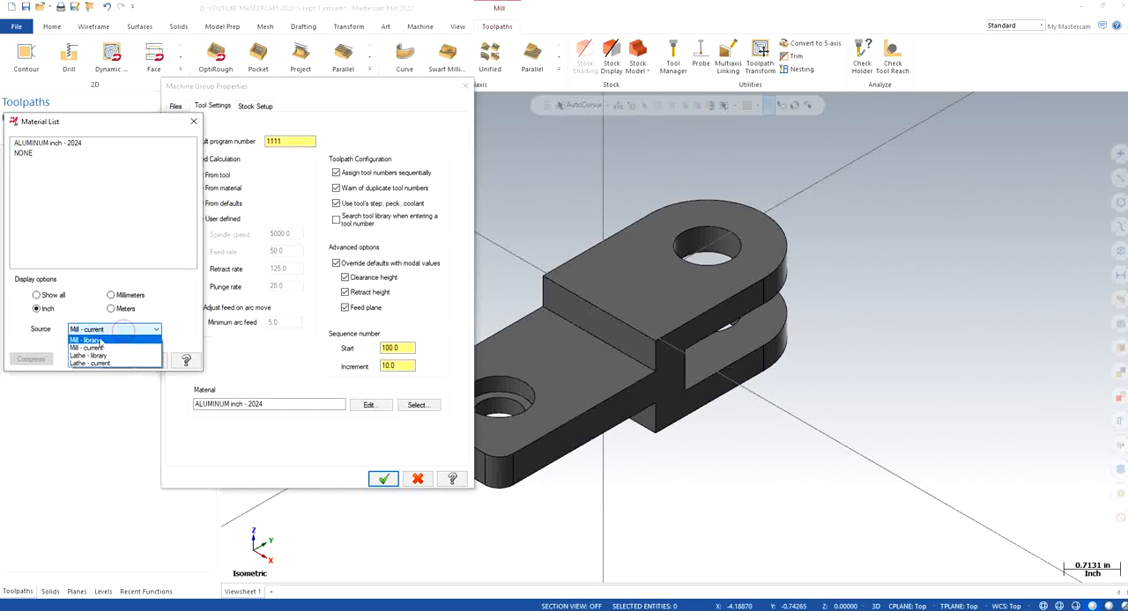
pyautogui.click(99, 338)
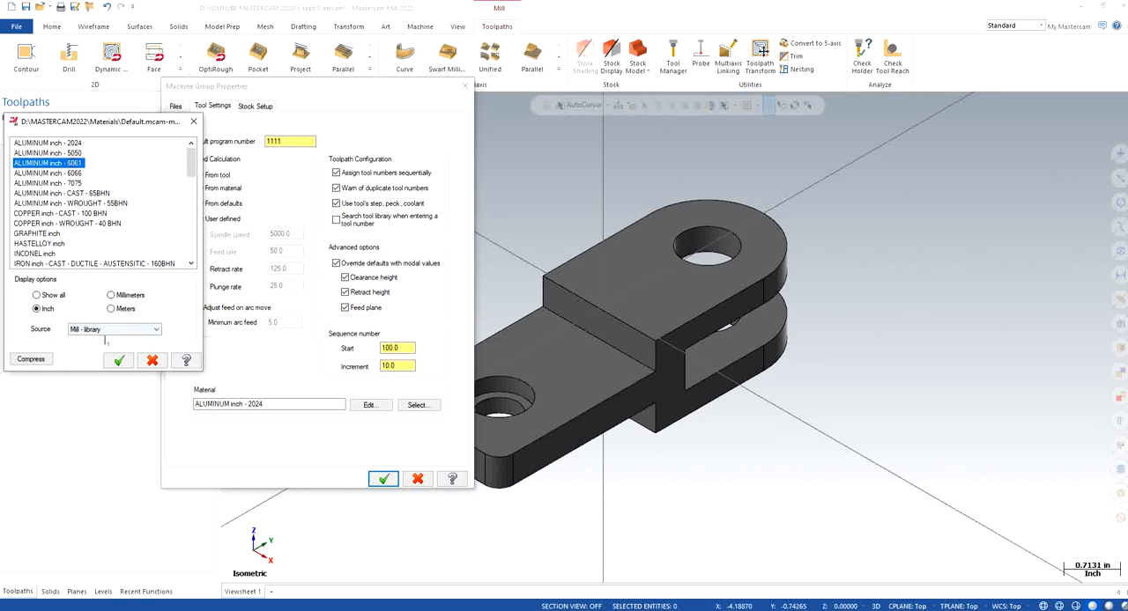
pyautogui.click(120, 361)
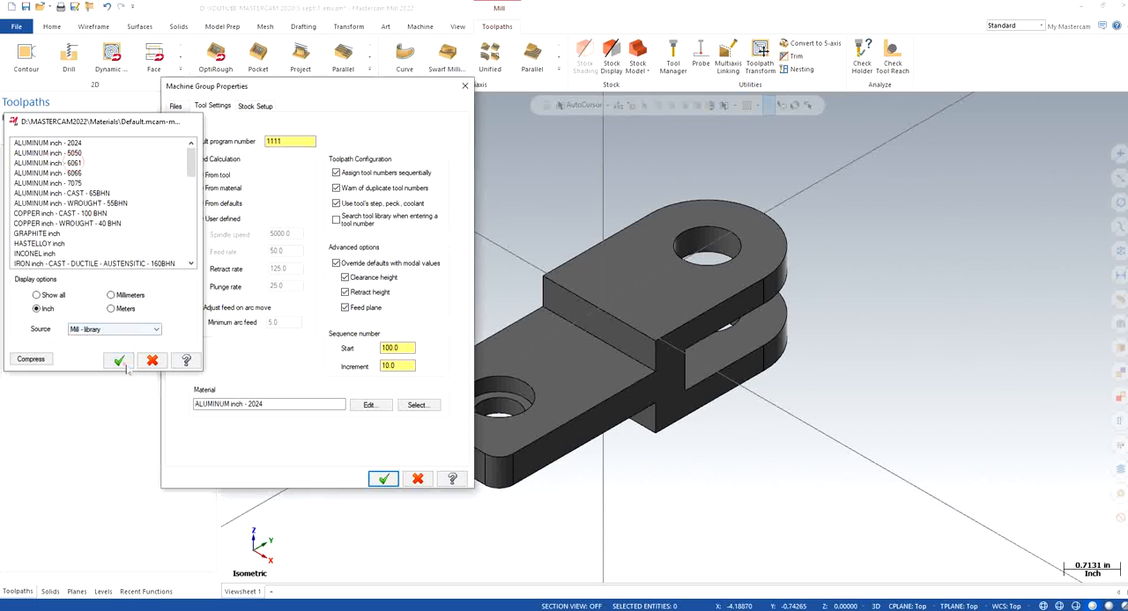
# Define rectangular stock from a bounding box around the whole solid part
pyautogui.click(261, 109)
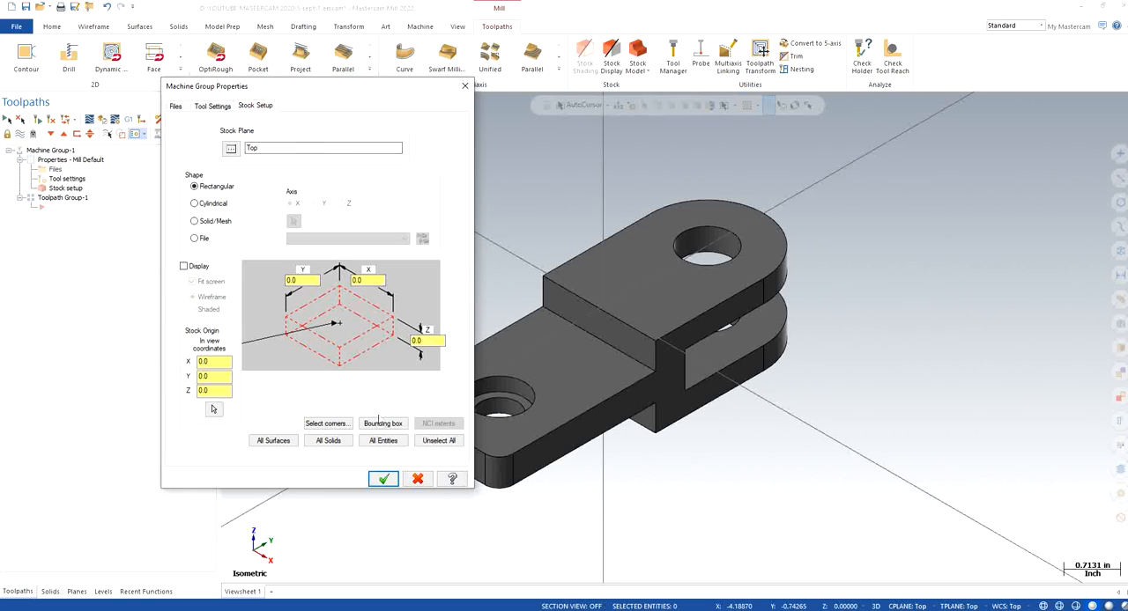
pyautogui.click(381, 423)
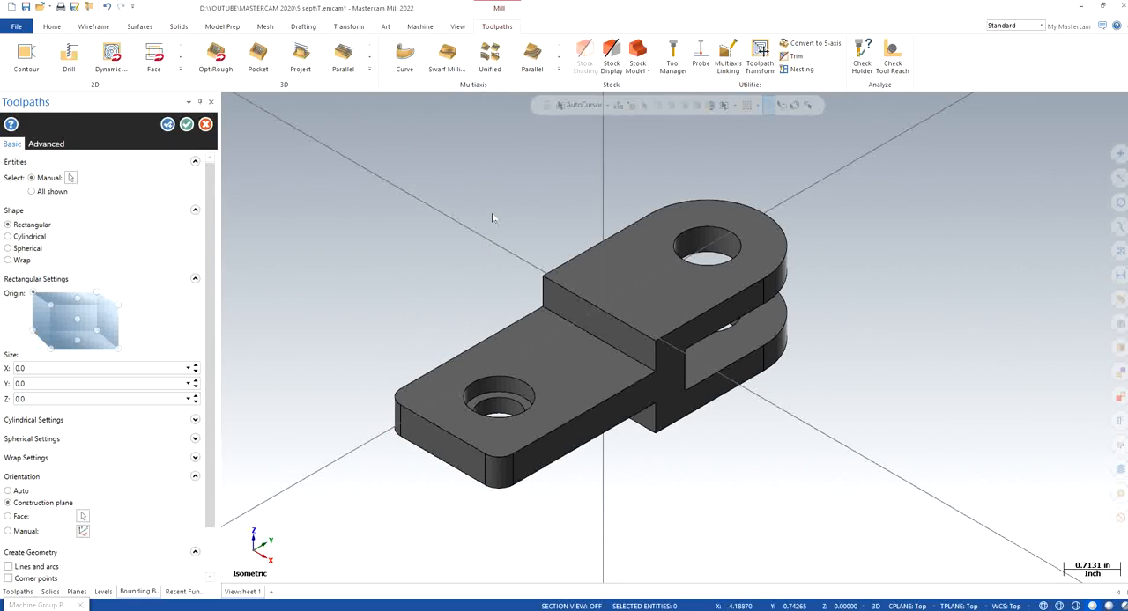
pyautogui.scroll(-2, 475, 247)
pyautogui.moveTo(353, 170); pyautogui.dragTo(852, 461)
pyautogui.click(639, 130)
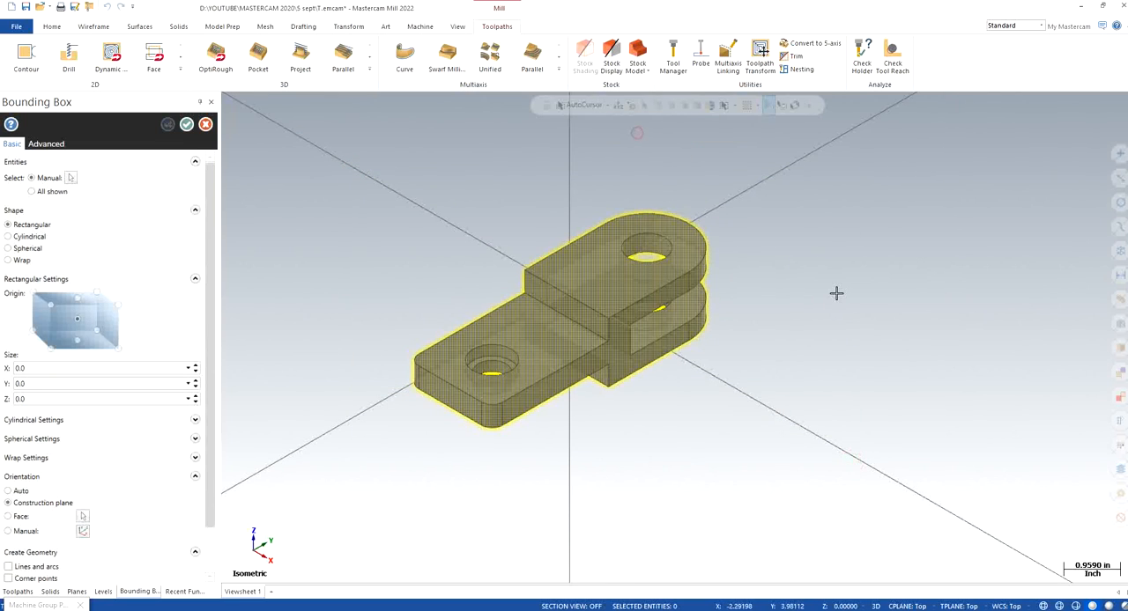
pyautogui.click(187, 125)
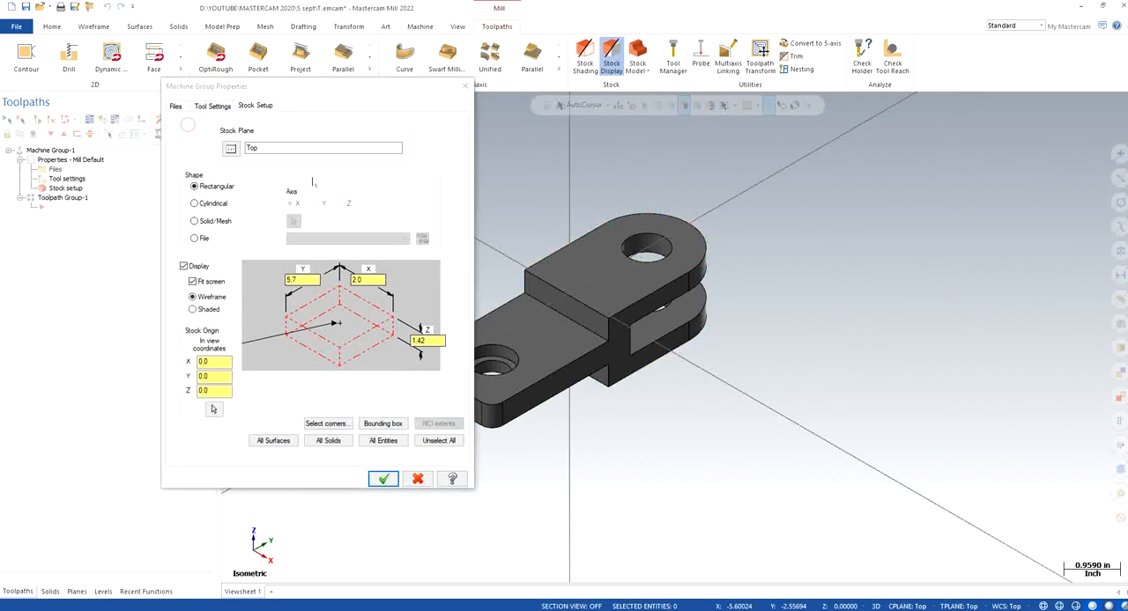
# Set the stock origin's Z to 0.02 and the stock size to X 2.25, Y 6.0 and Z 1.75
pyautogui.write('2')
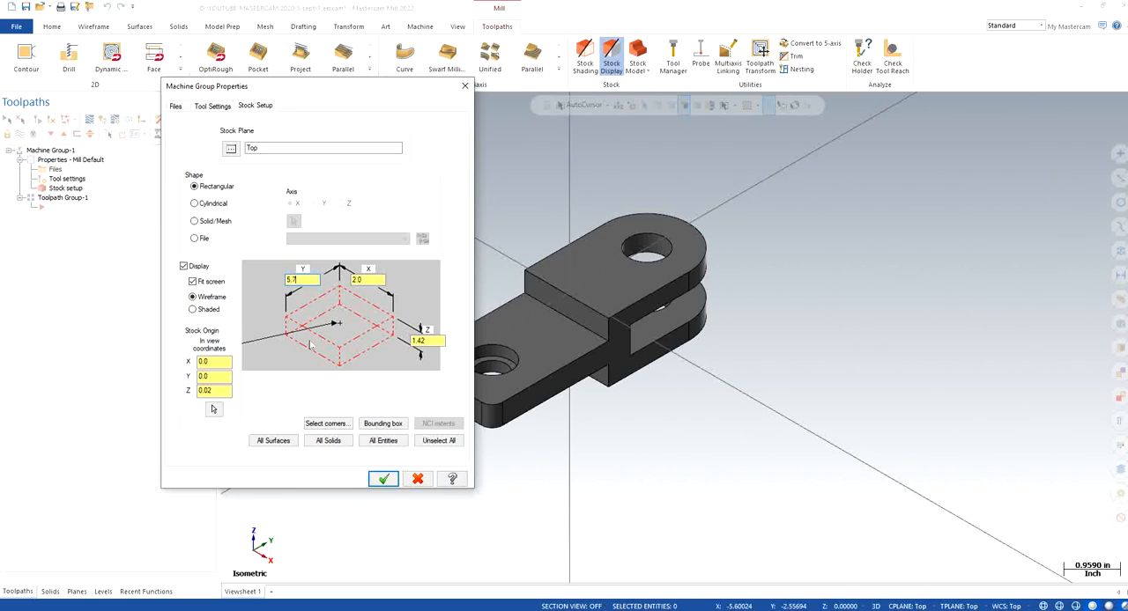
pyautogui.write('6.0')
pyautogui.press('Tab')
pyautogui.write('2.0')
pyautogui.press('BackSpace')
pyautogui.press('BackSpace')
pyautogui.press('Tab')
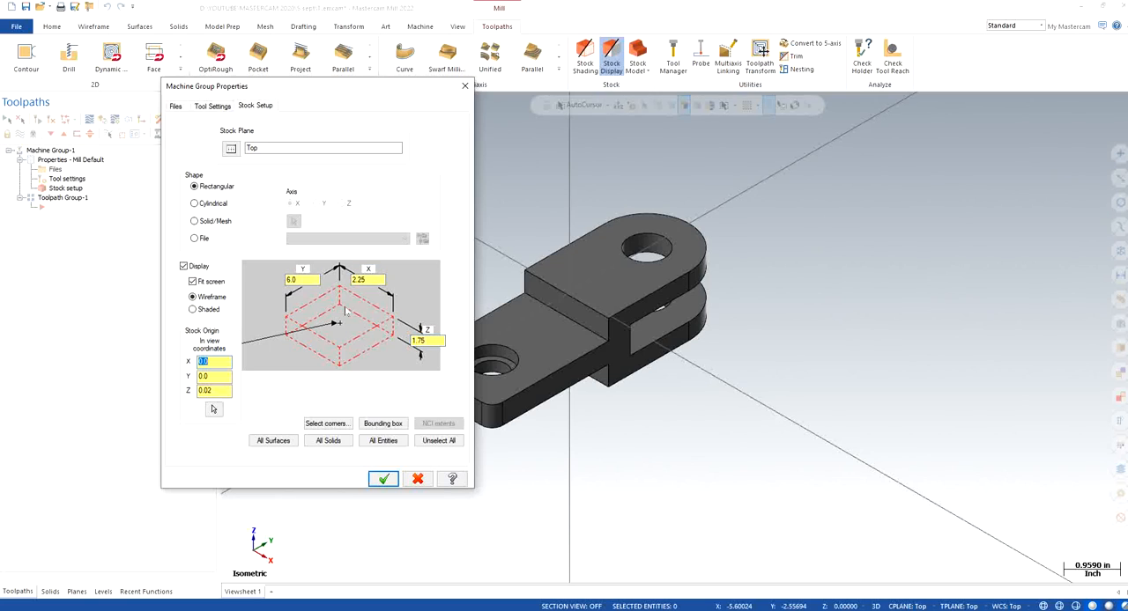
pyautogui.click(216, 376)
pyautogui.click(218, 391)
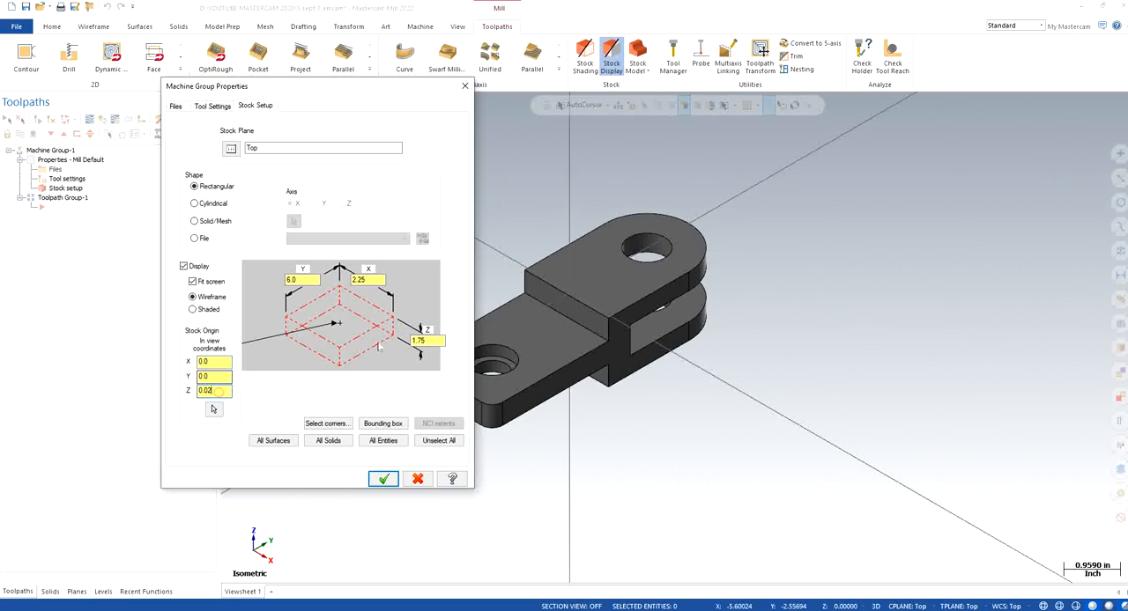
# Apply the stock setup and inspect the stock allowance above the part from the right side, ending in an isometric view
pyautogui.click(384, 479)
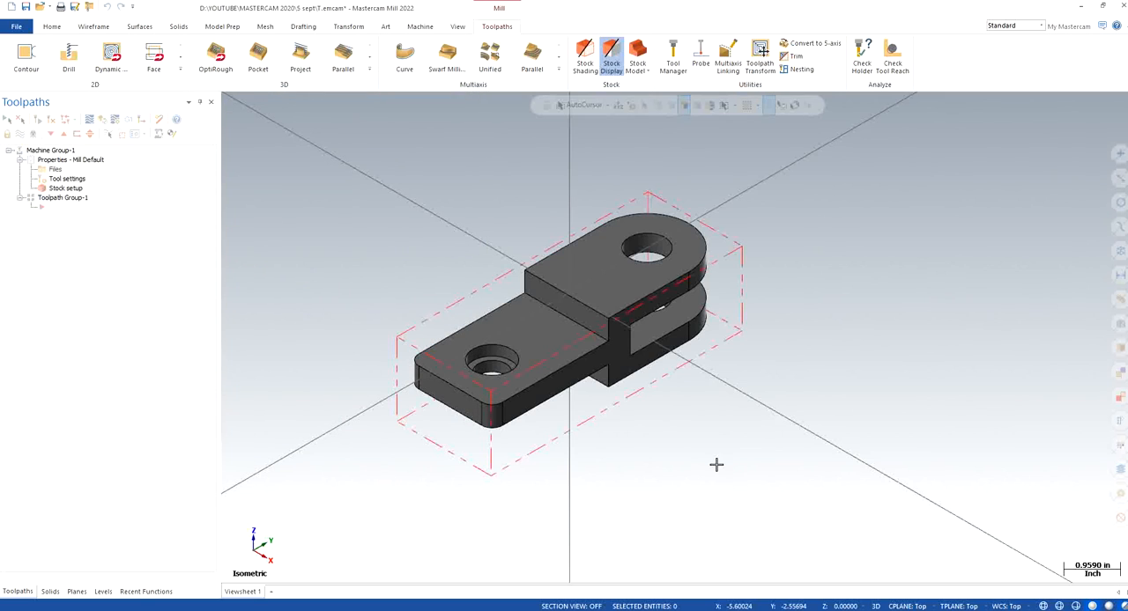
pyautogui.rightClick(382, 265)
pyautogui.click(423, 356)
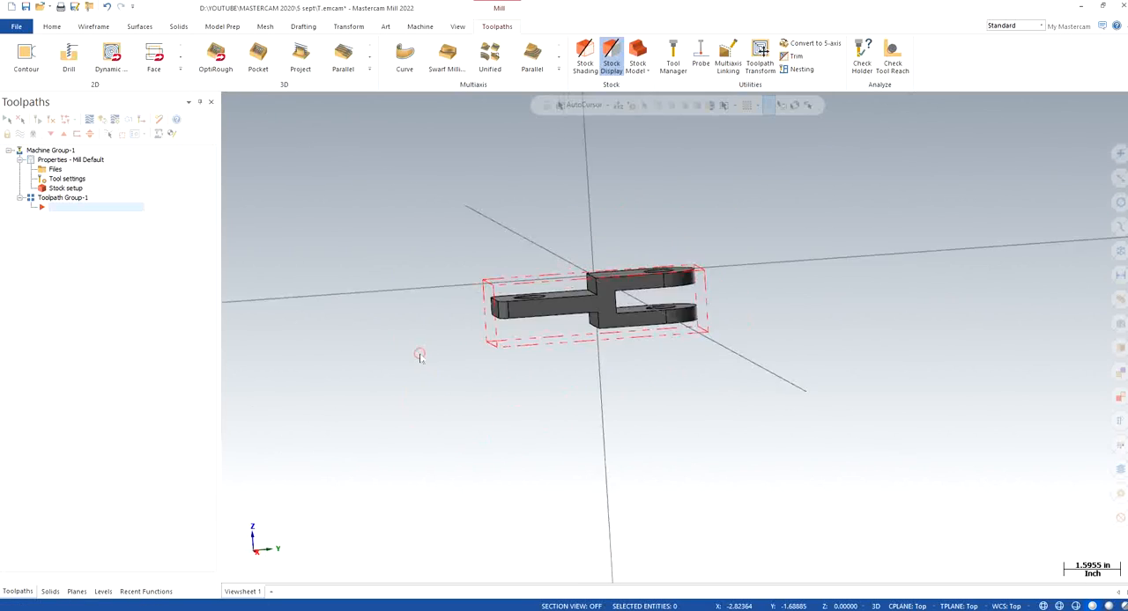
pyautogui.scroll(10, 596, 282)
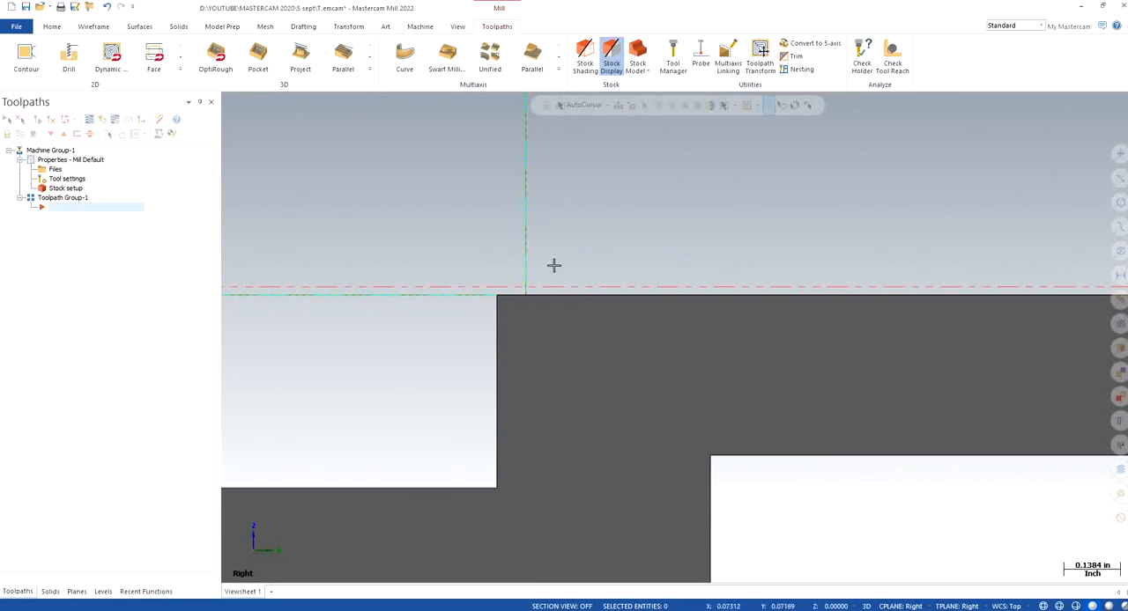
pyautogui.rightClick(457, 203)
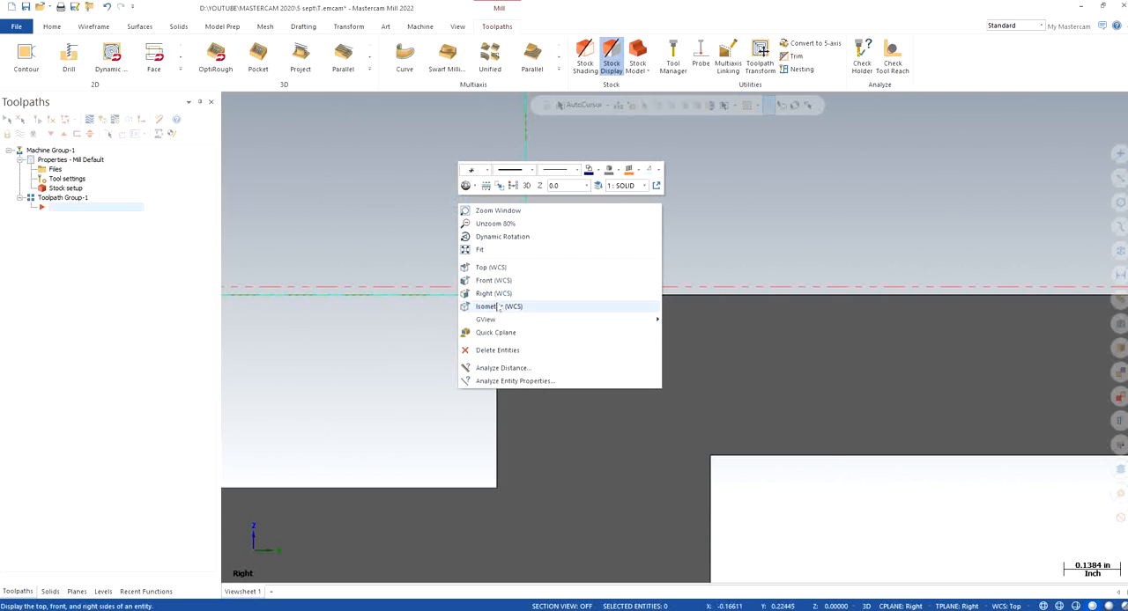
pyautogui.click(504, 304)
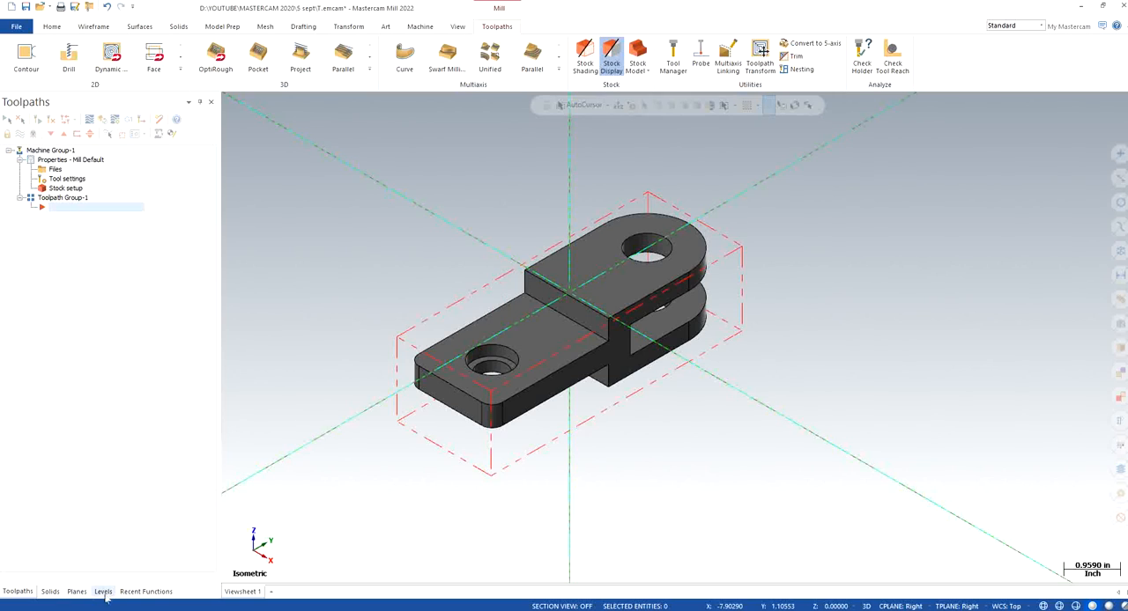
# Make the Top plane the active construction plane and tool plane
pyautogui.click(76, 591)
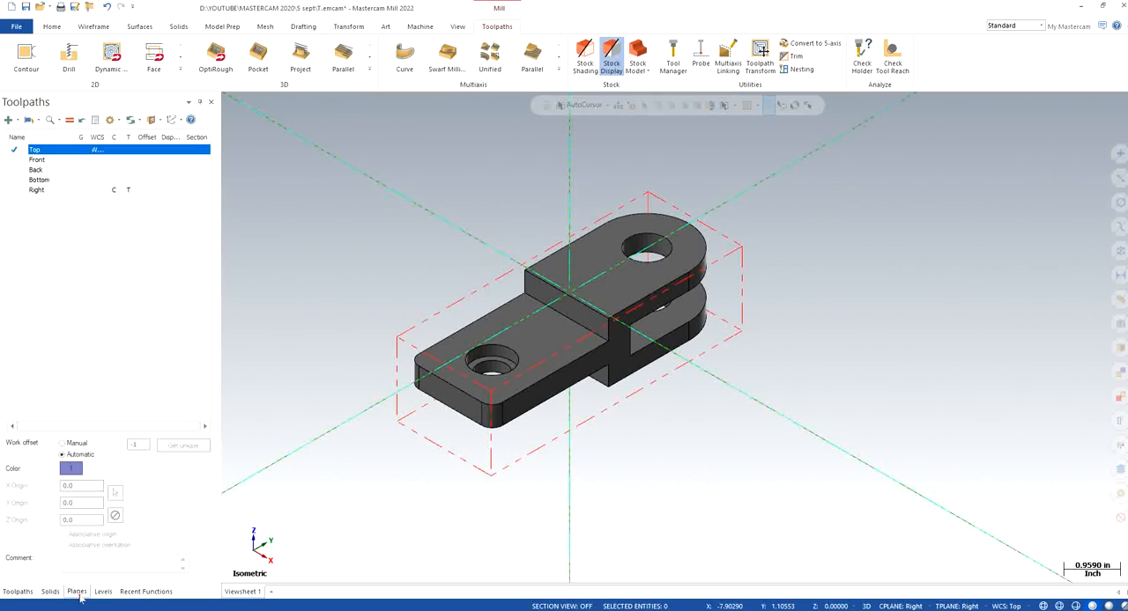
pyautogui.click(112, 150)
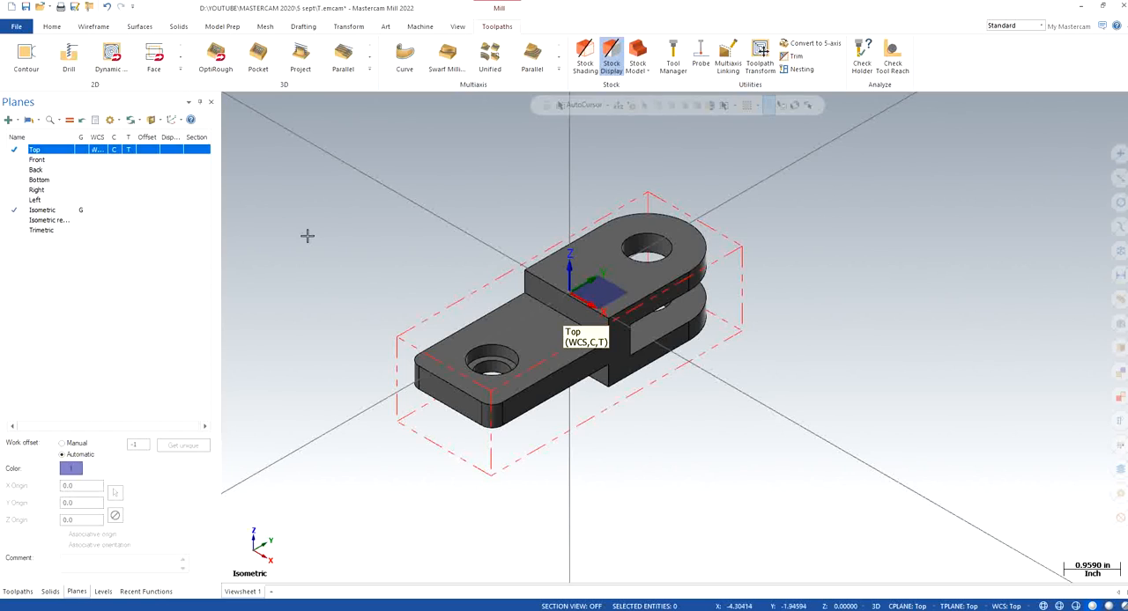
pyautogui.click(18, 591)
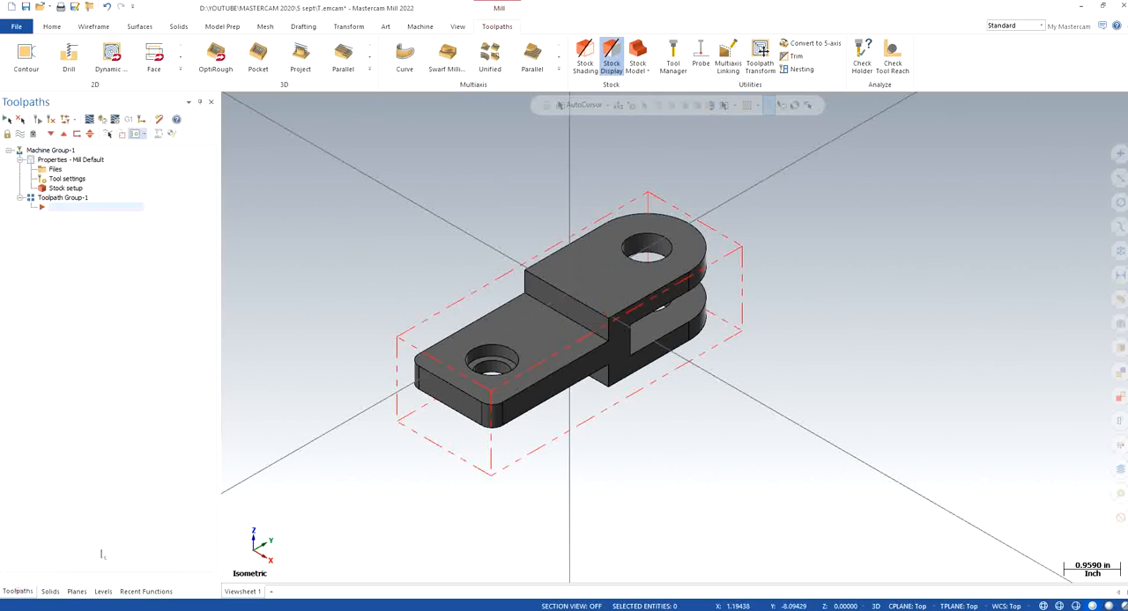
# Create a Face toolpath on the job setup stock boundary using the 3" FACE MILL from the Mill_Inch tool library
pyautogui.scroll(1, 551, 187)
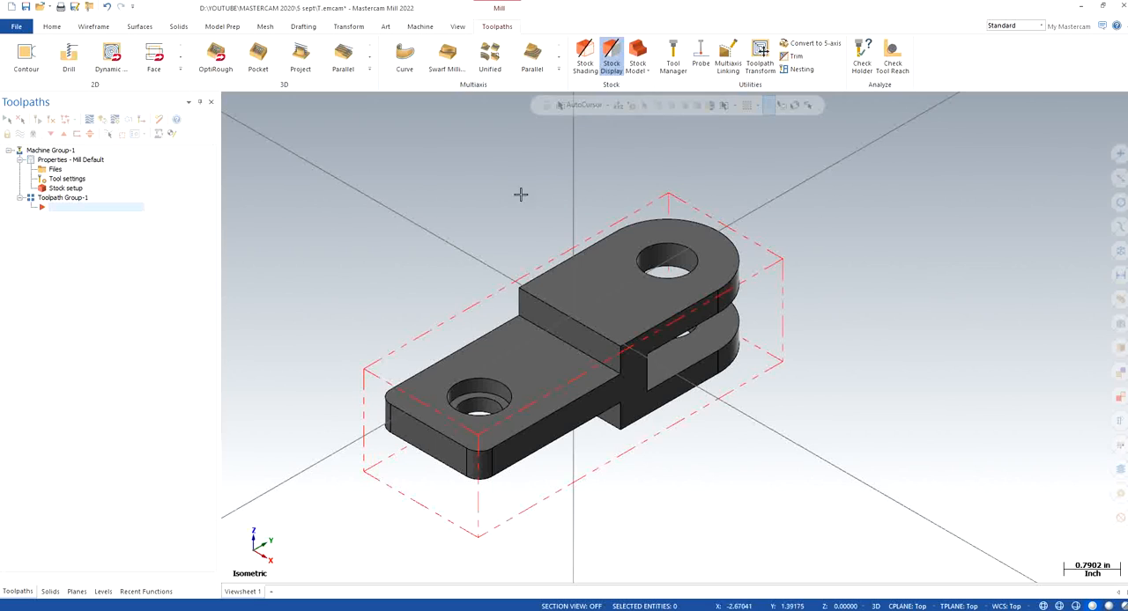
pyautogui.click(153, 59)
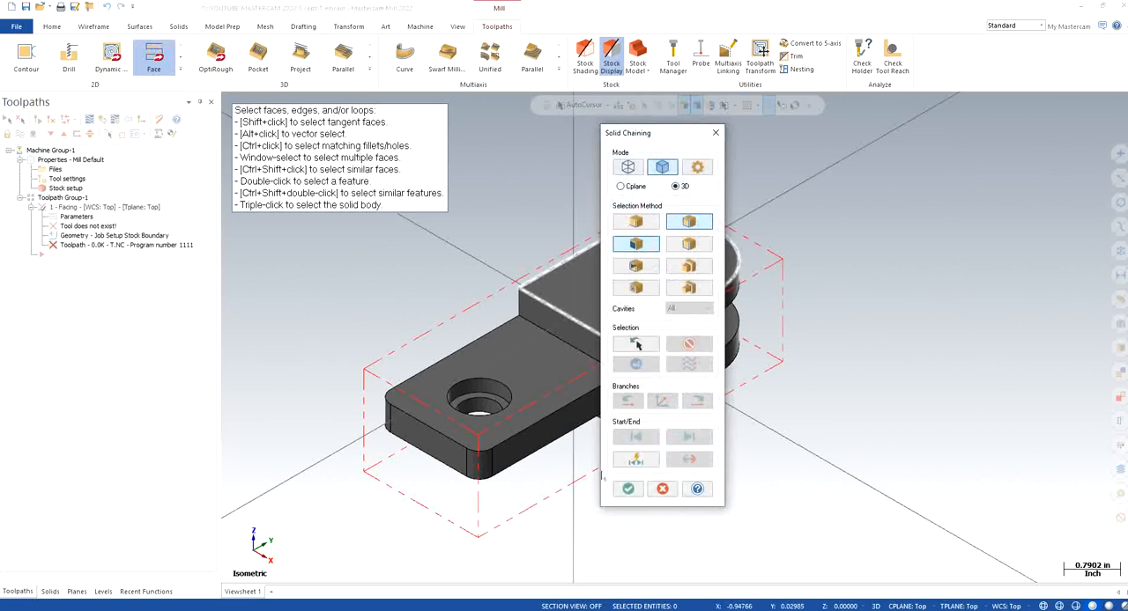
pyautogui.click(628, 488)
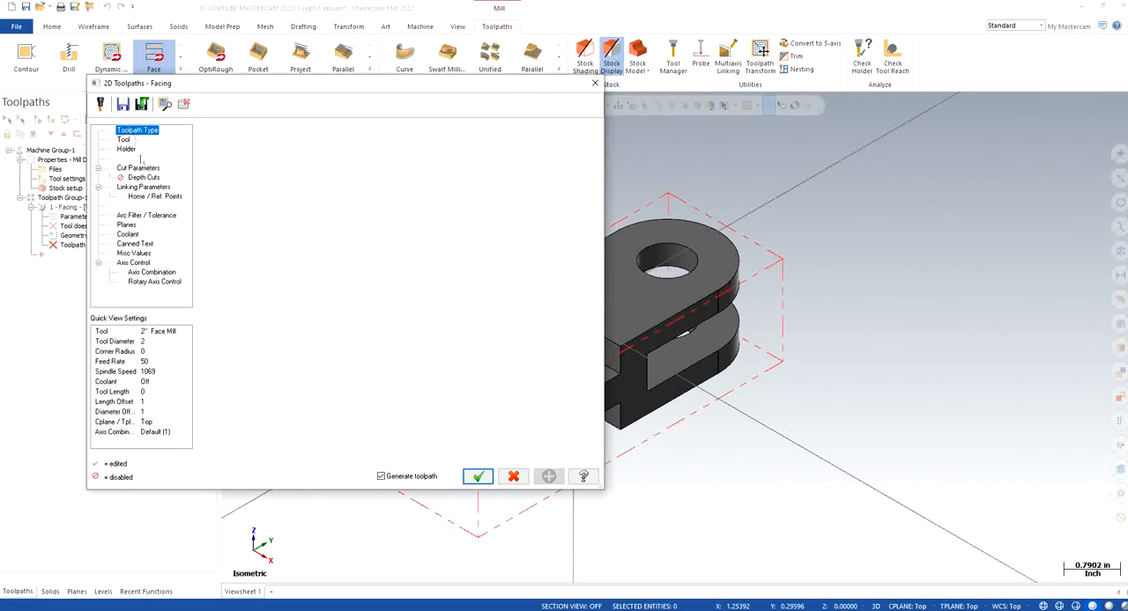
pyautogui.click(123, 140)
pyautogui.click(242, 326)
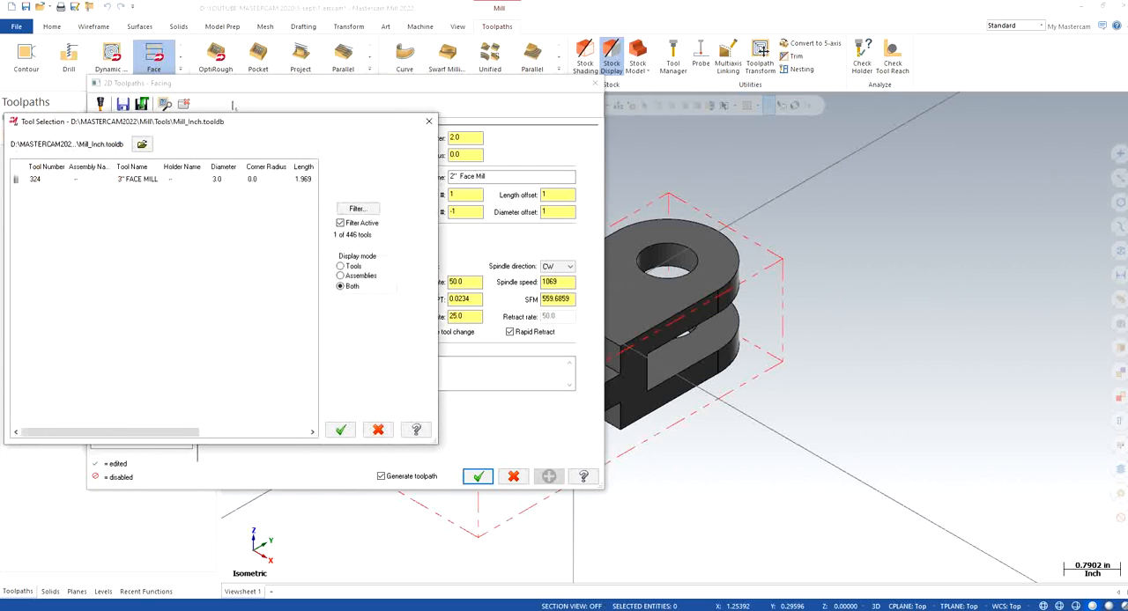
pyautogui.click(144, 182)
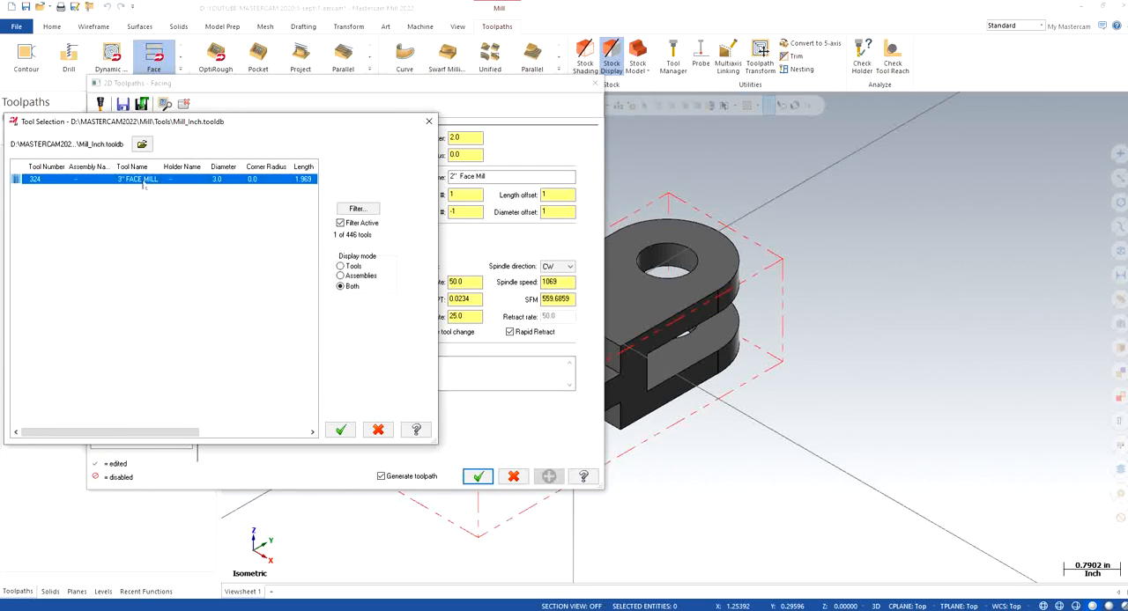
pyautogui.click(340, 430)
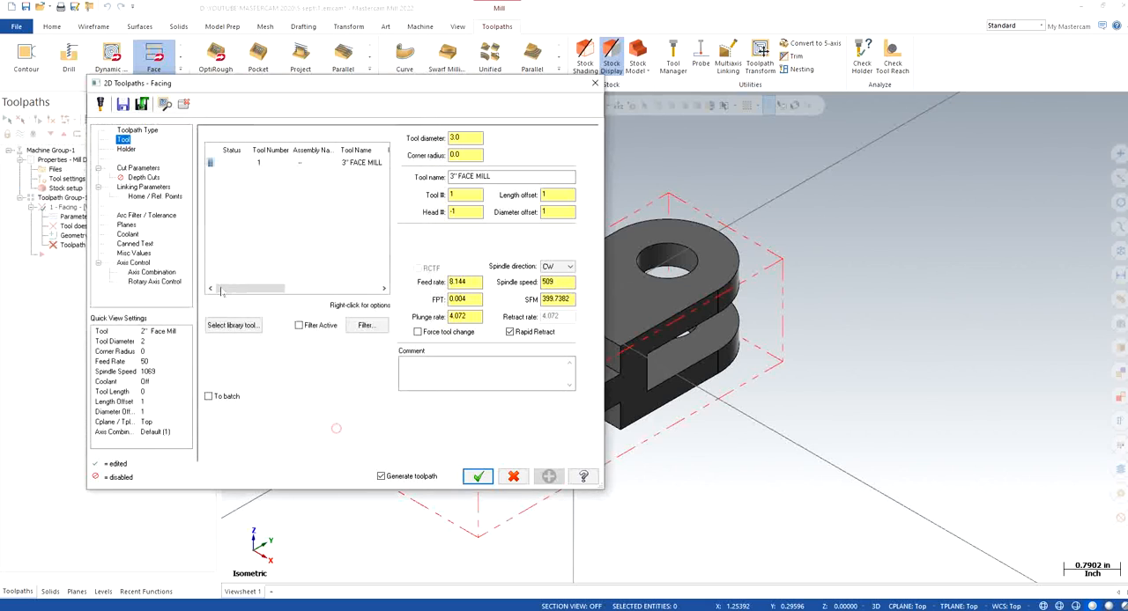
# Set the face mill's feed rate to 40, spindle speed to 4000 and plunge rate to 10
pyautogui.click(468, 196)
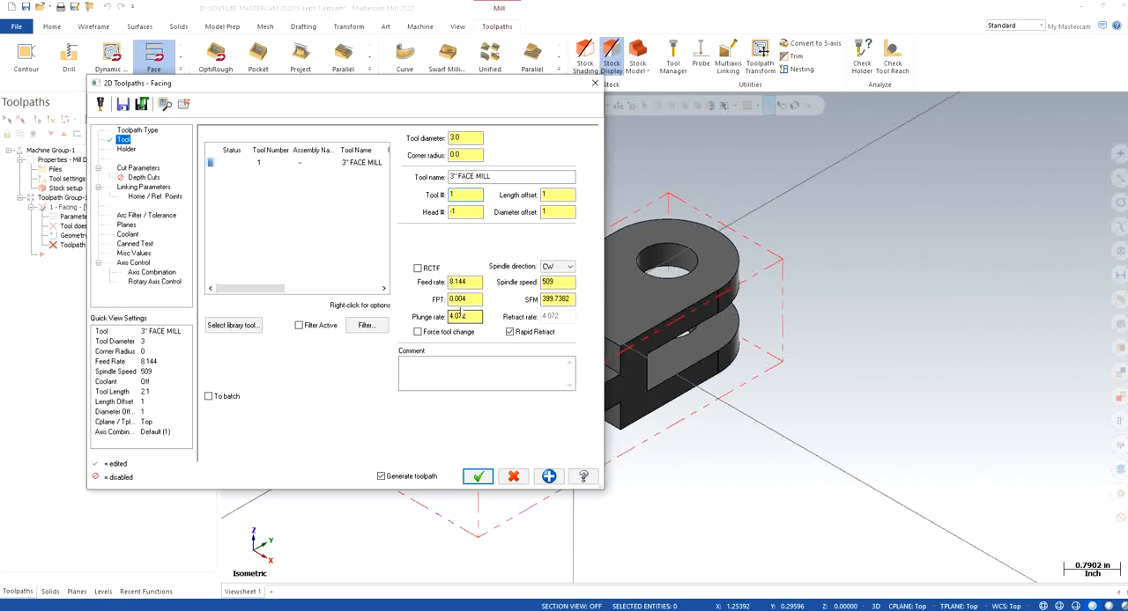
pyautogui.click(474, 281)
pyautogui.write('40')
pyautogui.press('Return')
pyautogui.click(550, 282)
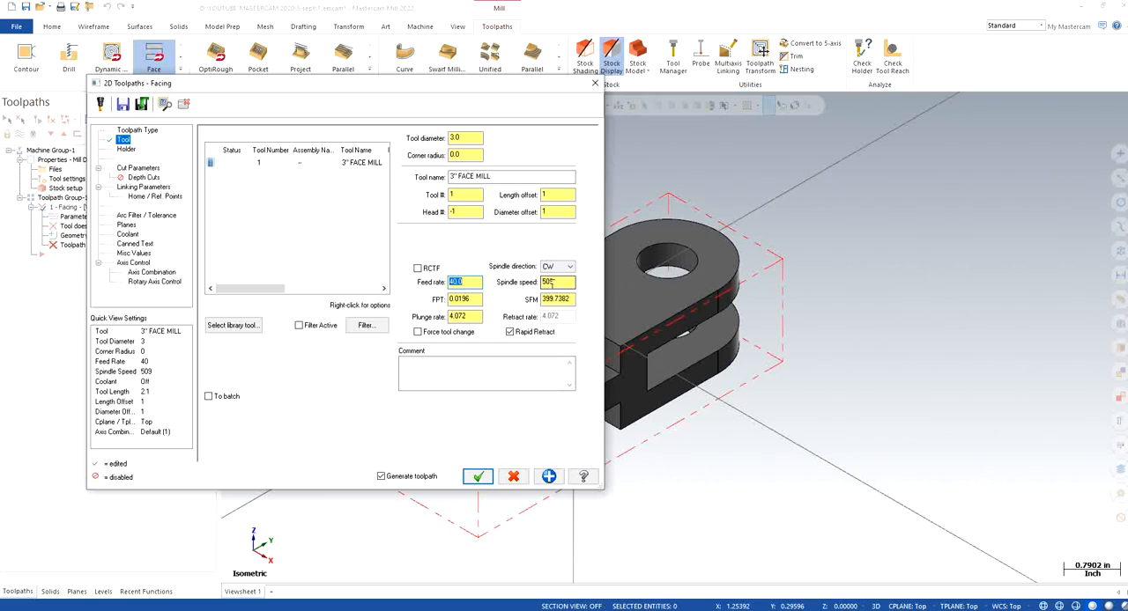
pyautogui.click(564, 281)
pyautogui.write('4000')
pyautogui.press('Return')
pyautogui.doubleClick(473, 316)
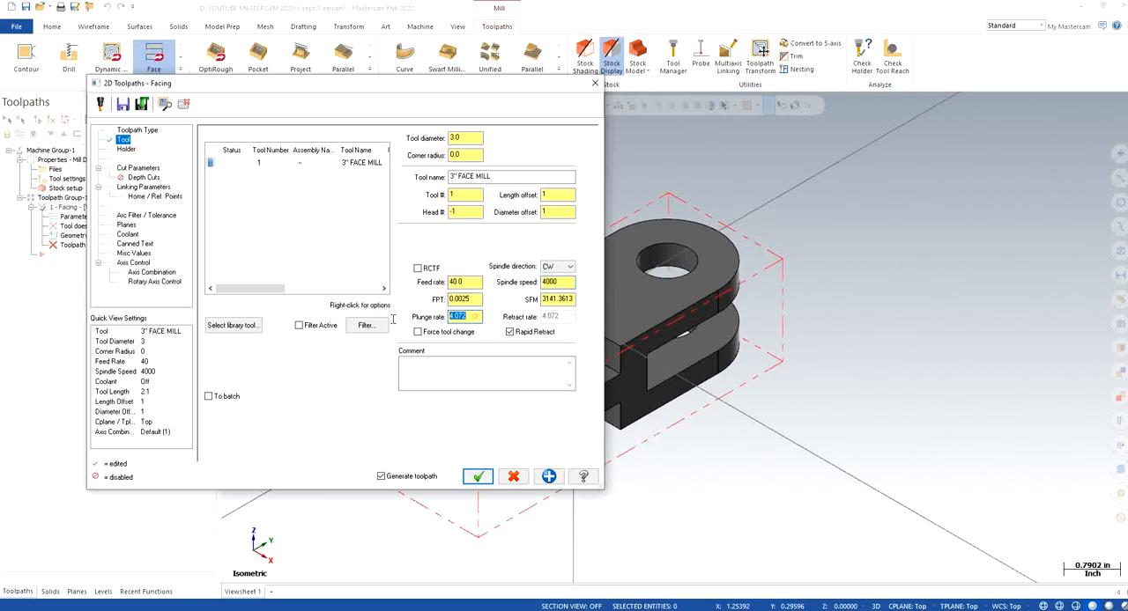
pyautogui.write('10')
pyautogui.press('Return')
# Set the facing cutting method to One pass and the stock to leave on floors to 0
pyautogui.click(146, 167)
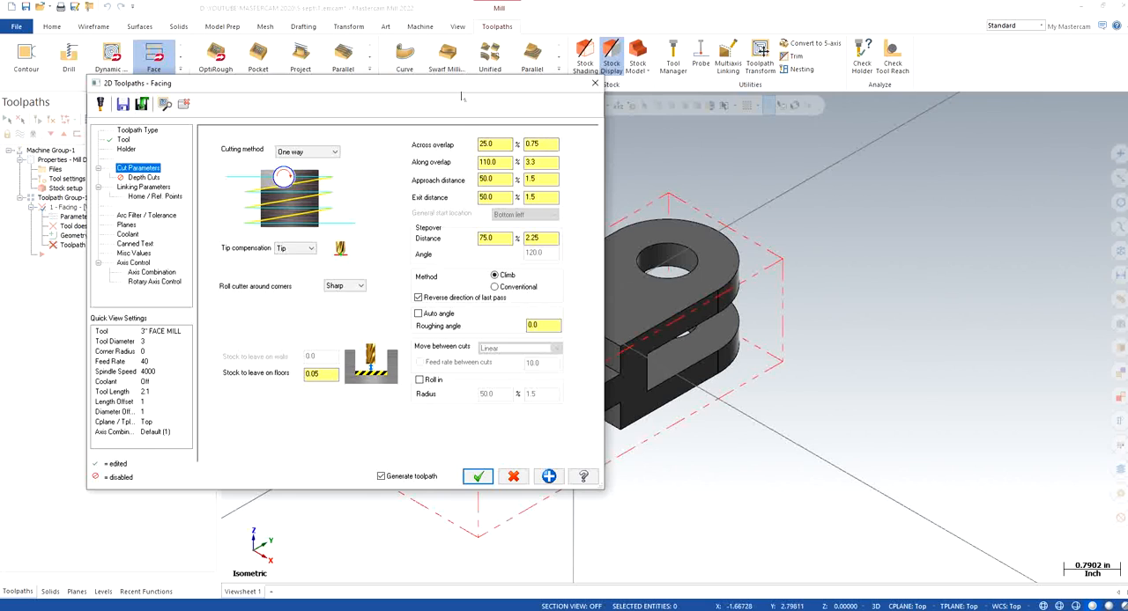
pyautogui.moveTo(460, 84); pyautogui.dragTo(203, 132)
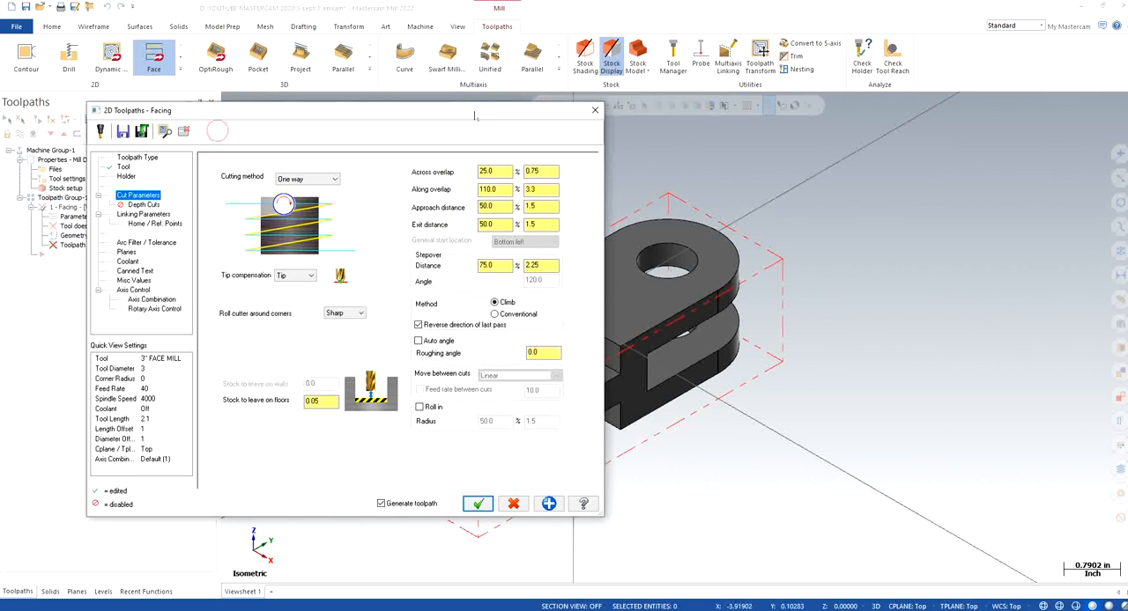
pyautogui.click(306, 179)
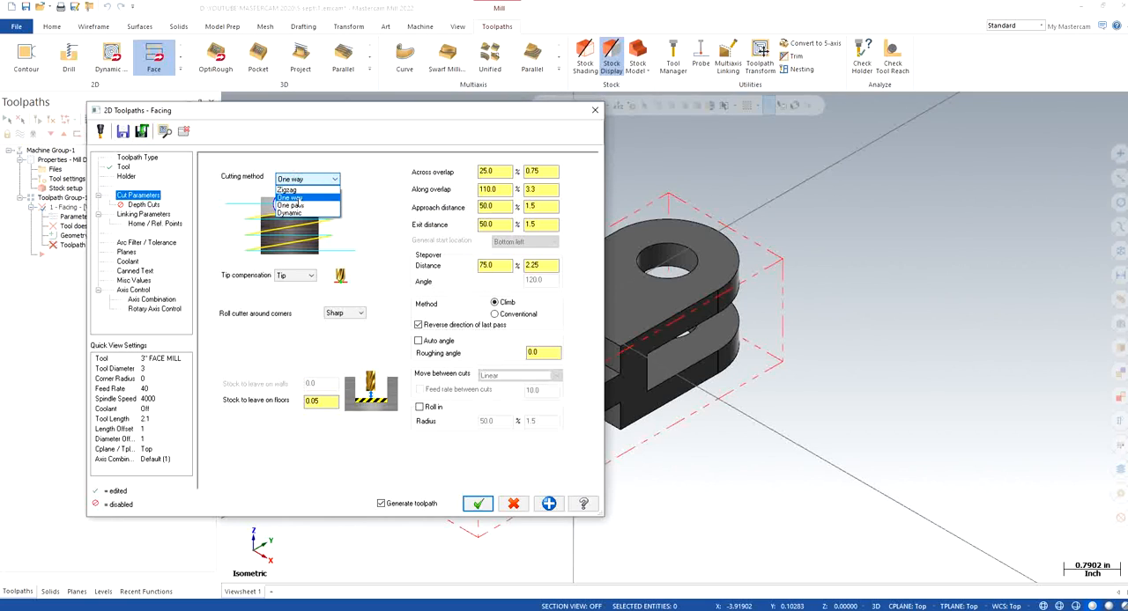
pyautogui.click(296, 205)
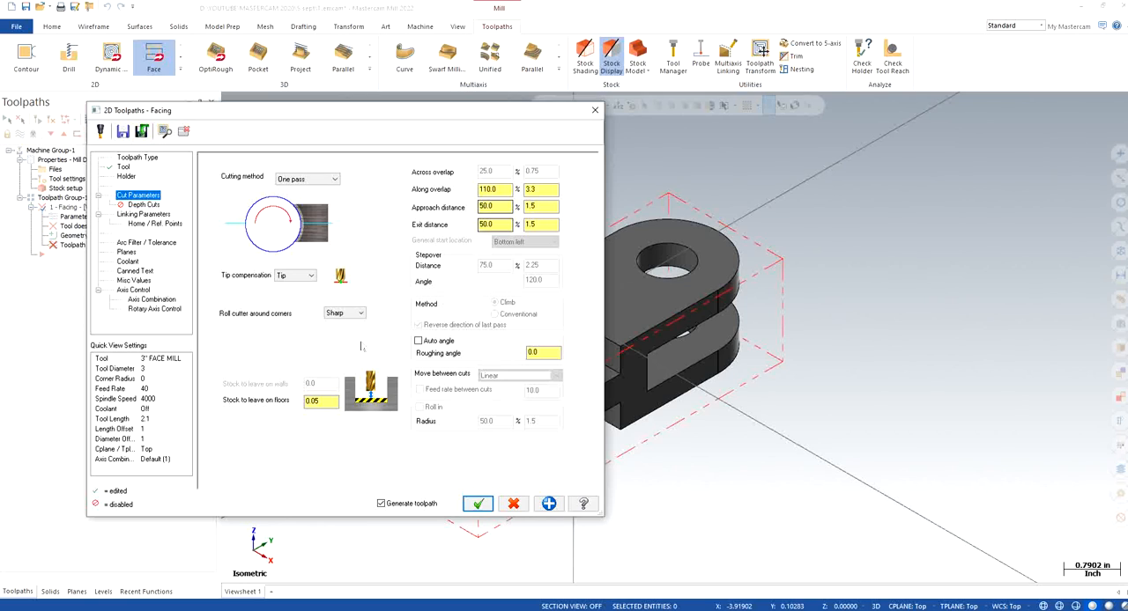
pyautogui.click(491, 208)
pyautogui.doubleClick(499, 208)
pyautogui.doubleClick(322, 401)
pyautogui.write('0')
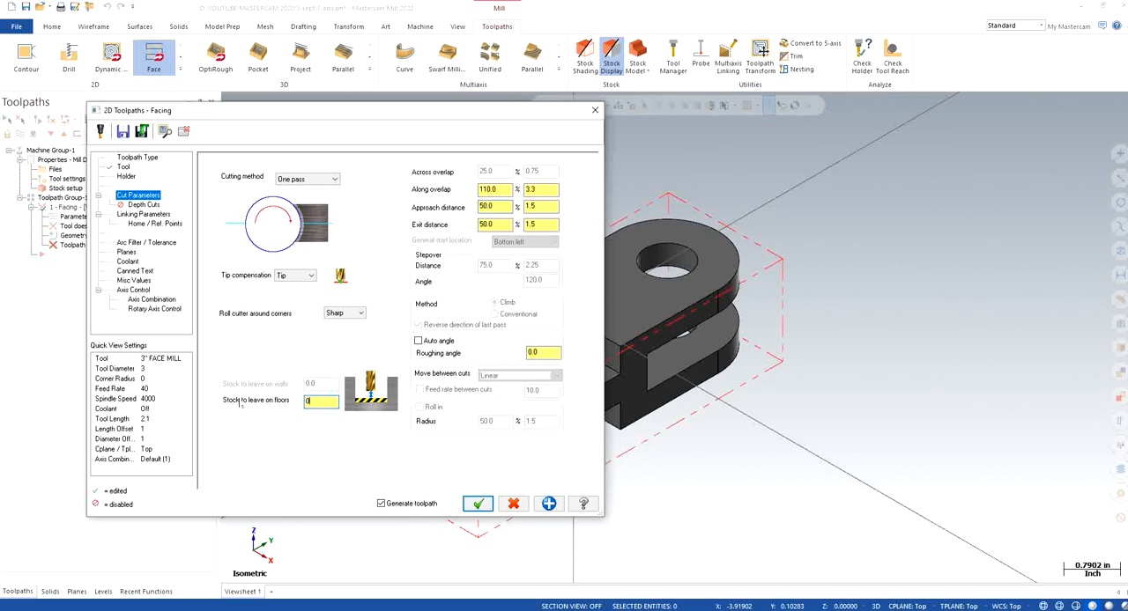
pyautogui.doubleClick(309, 401)
# Enable 2.0 clearance only at operation start and end, make retract, feed plane and depth absolute, and set the feed plane to 0.12
pyautogui.click(143, 207)
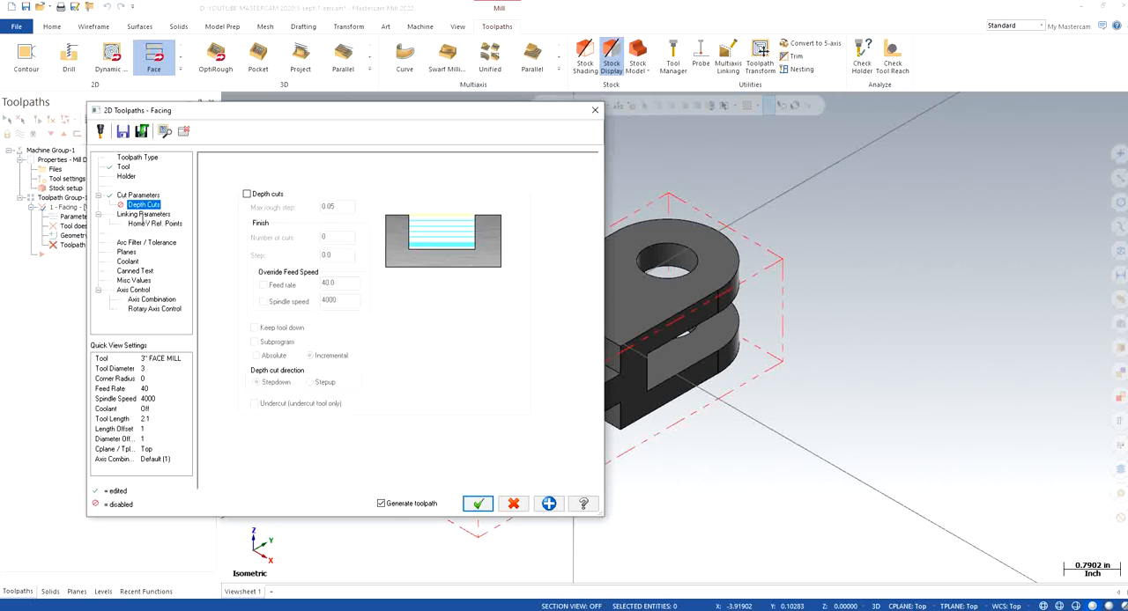
pyautogui.click(141, 216)
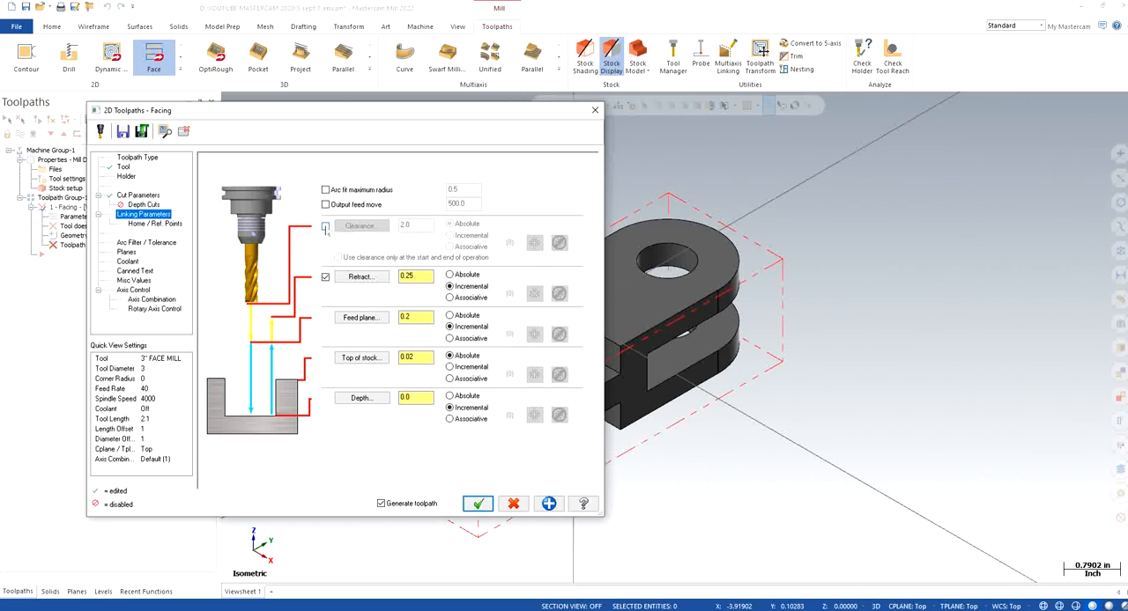
pyautogui.click(325, 227)
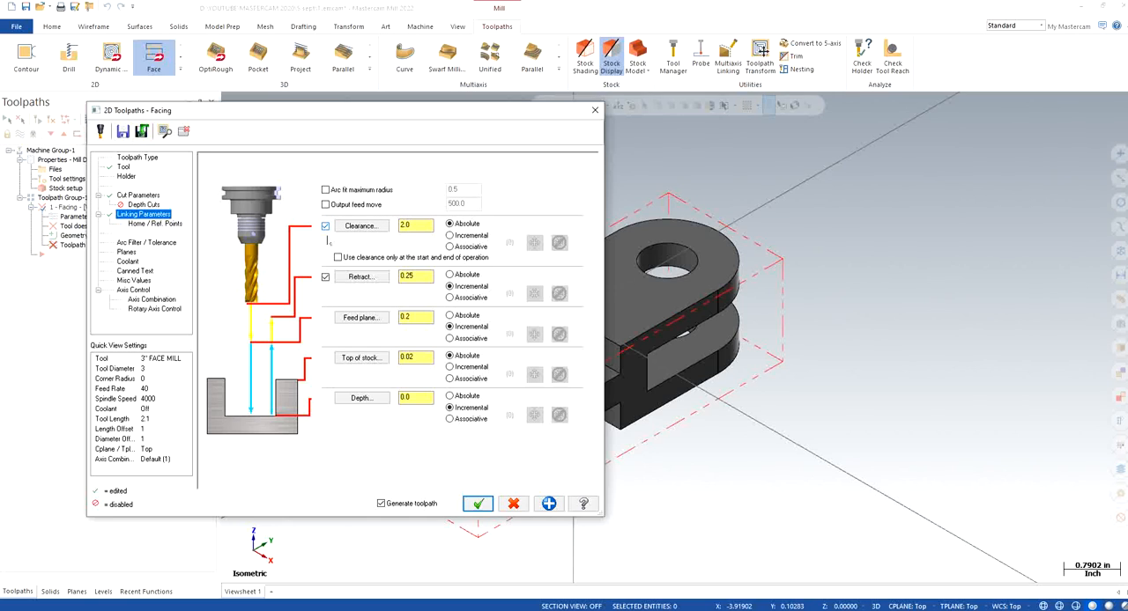
pyautogui.click(338, 257)
pyautogui.click(466, 275)
pyautogui.click(464, 315)
pyautogui.click(449, 396)
pyautogui.doubleClick(407, 317)
pyautogui.press('Return')
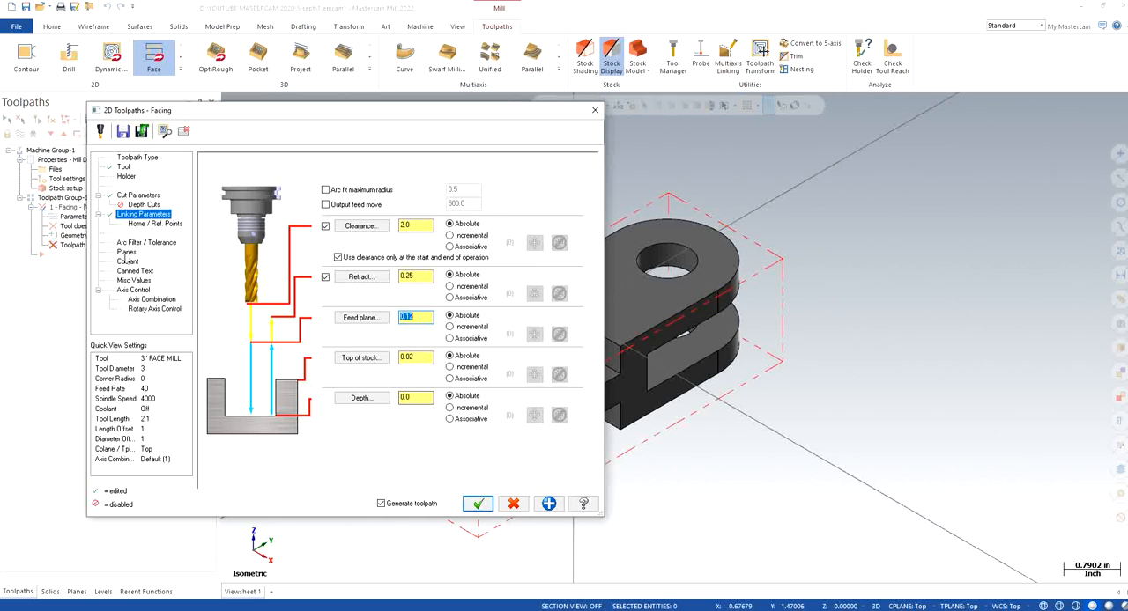
# Turn flood coolant on for the facing operation and generate its toolpath
pyautogui.click(126, 253)
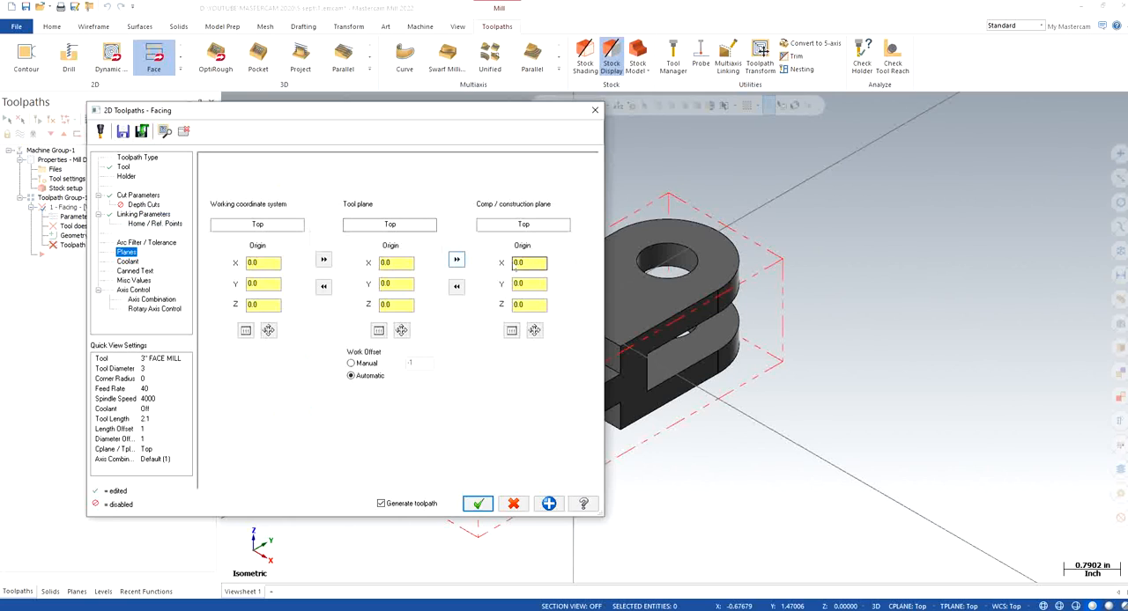
pyautogui.click(127, 261)
pyautogui.click(408, 226)
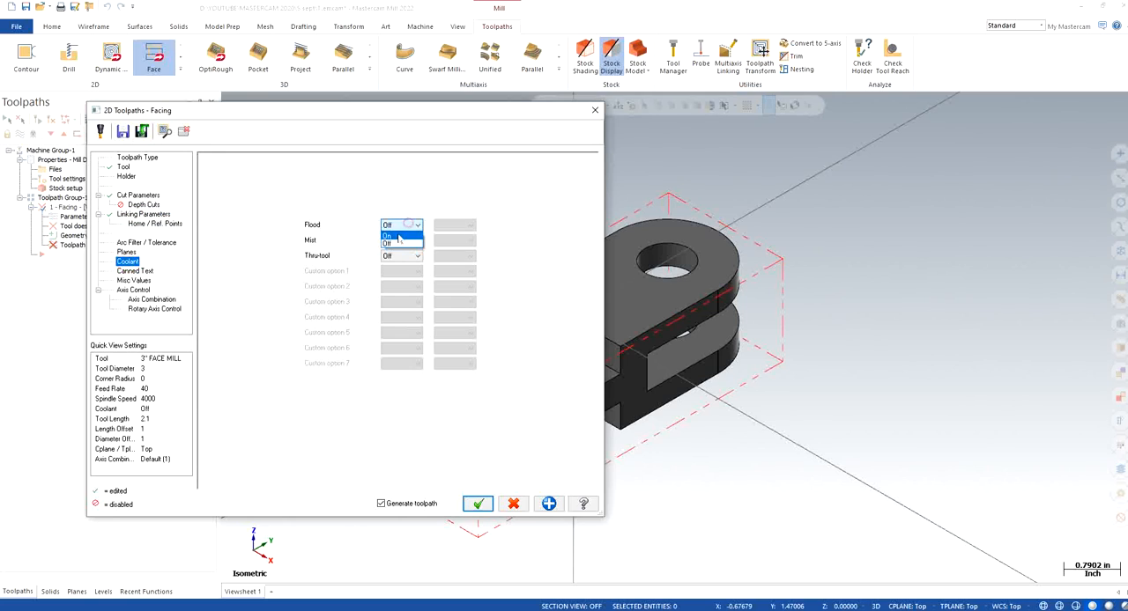
pyautogui.click(396, 235)
pyautogui.click(477, 503)
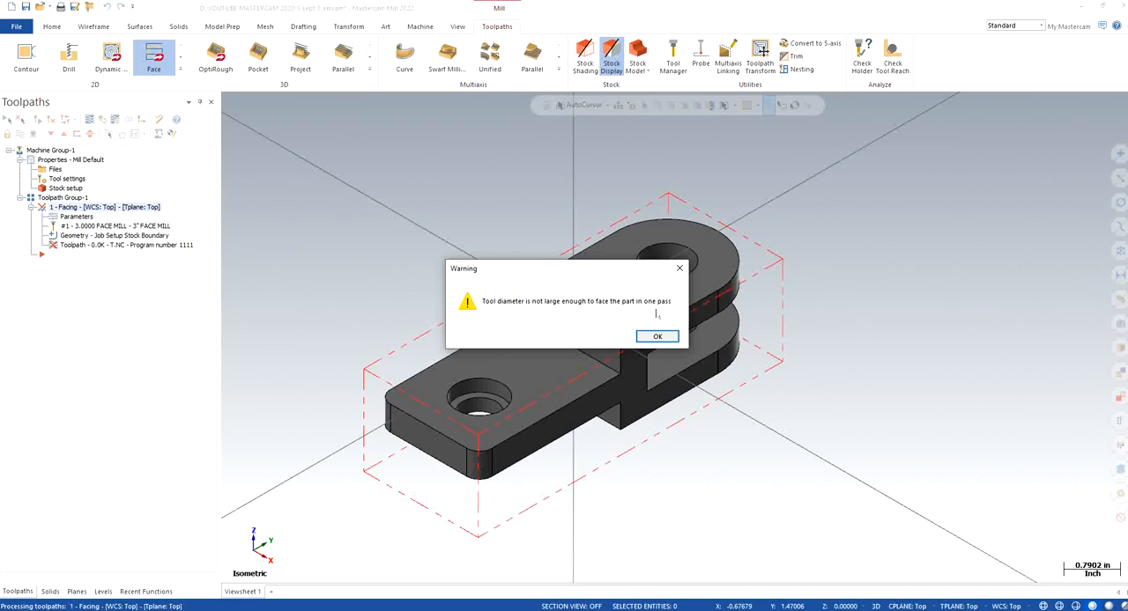
pyautogui.click(663, 339)
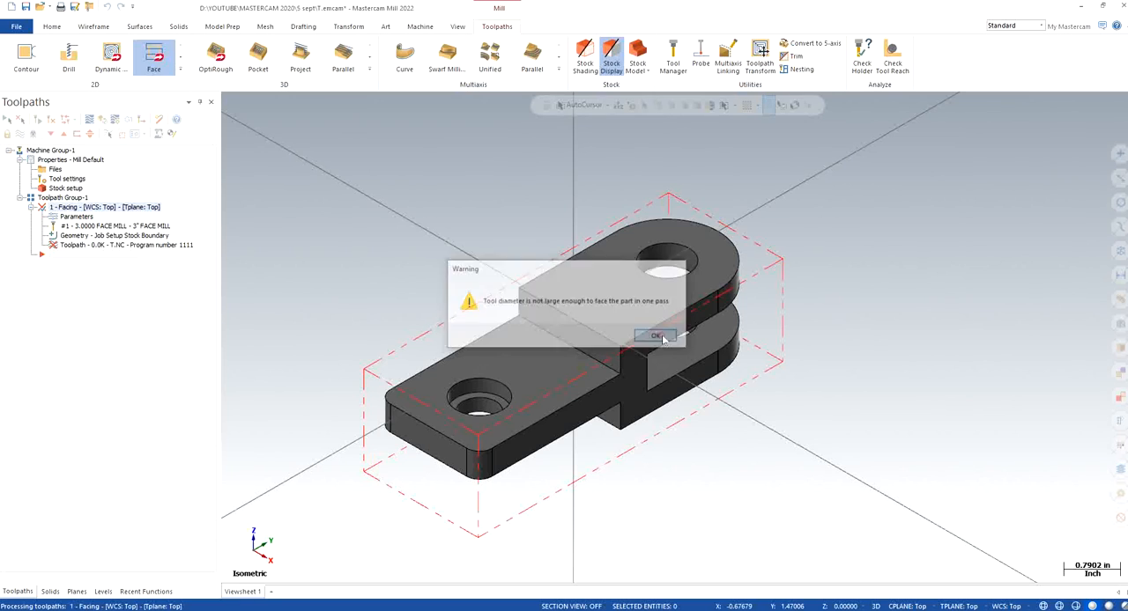
pyautogui.click(573, 337)
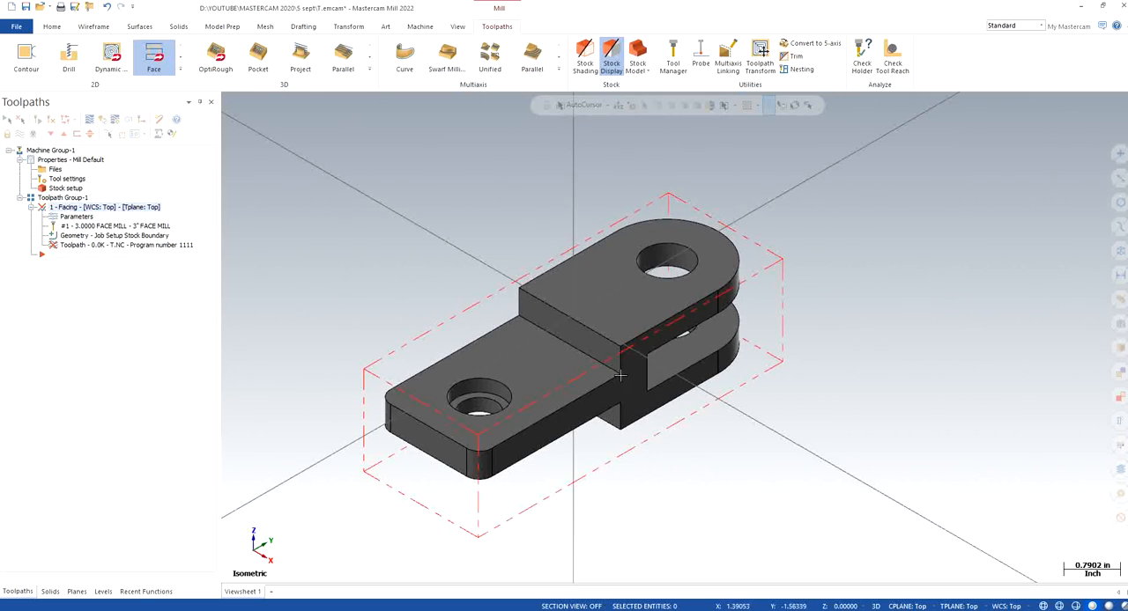
# Set the facing operation's roughing angle to 90 degrees and regenerate the toolpath
pyautogui.click(76, 218)
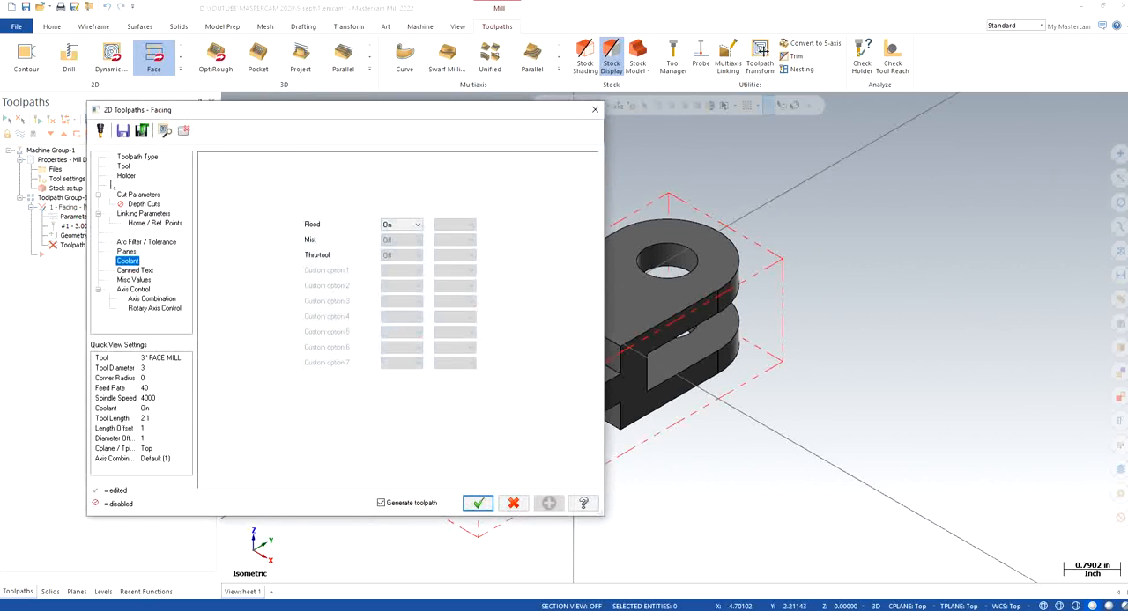
pyautogui.click(134, 195)
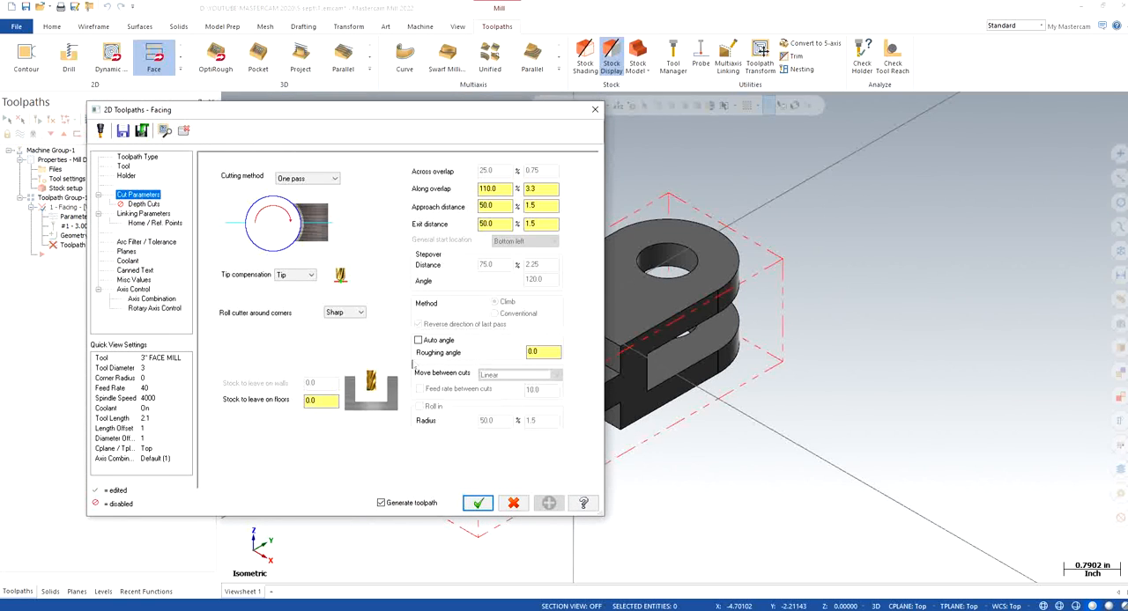
pyautogui.moveTo(547, 351); pyautogui.dragTo(483, 351)
pyautogui.write('9')
pyautogui.click(483, 502)
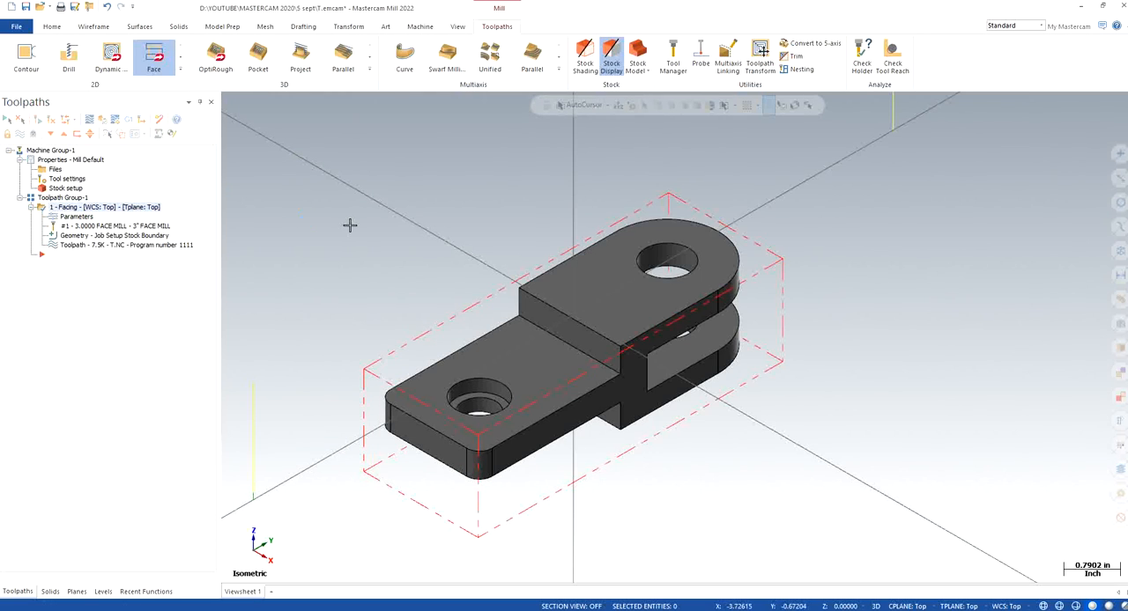
# Review the facing operation's cut parameters, including the roughing angle, against the part and accept them
pyautogui.scroll(-3, 385, 262)
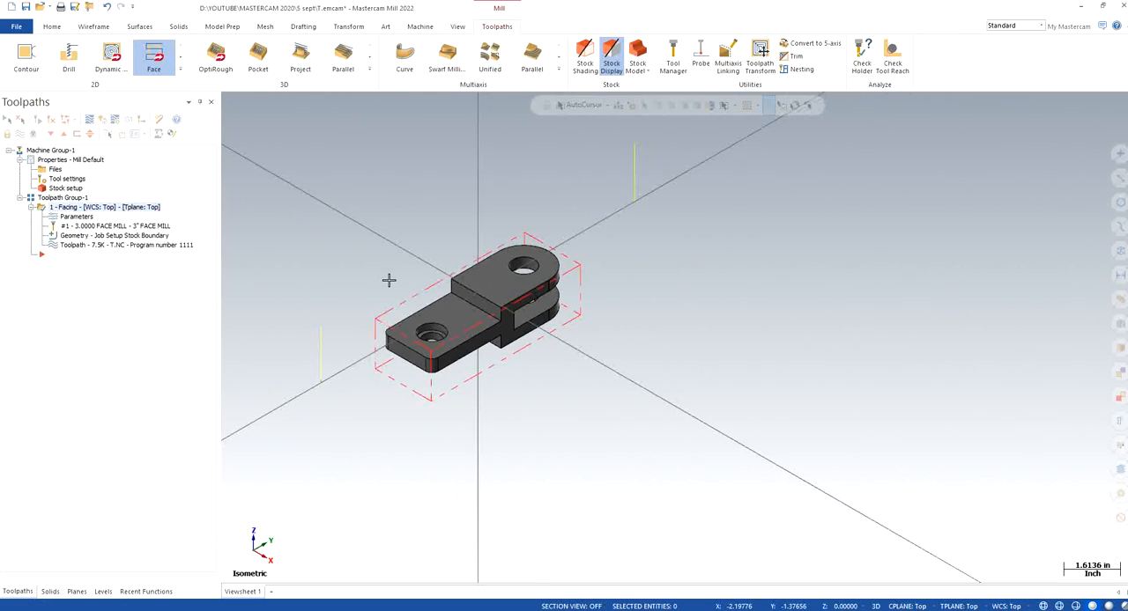
pyautogui.click(77, 217)
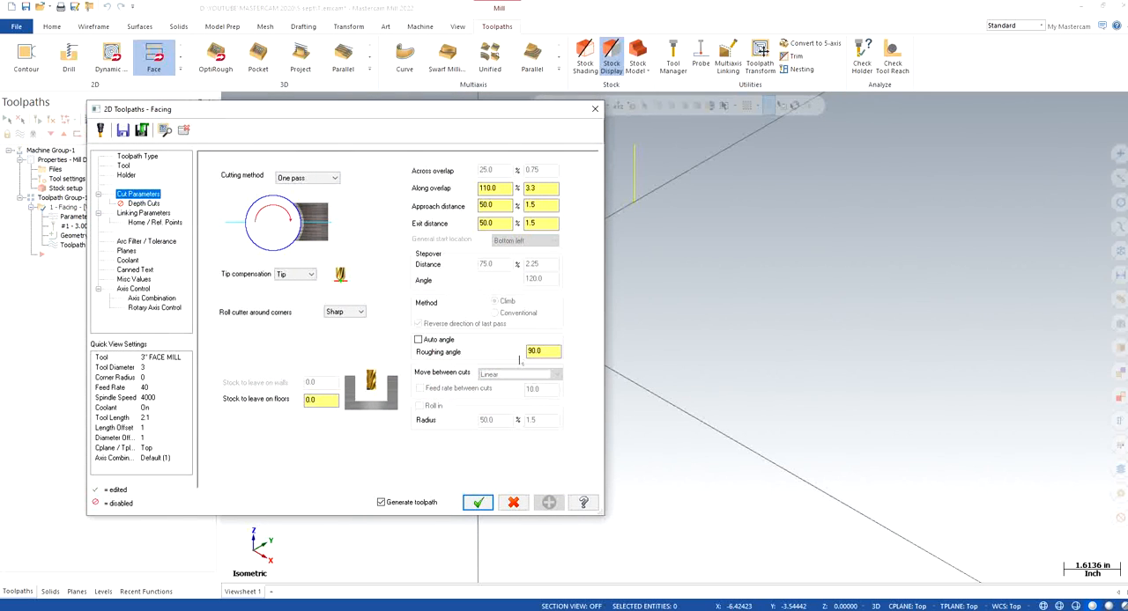
pyautogui.click(542, 351)
pyautogui.moveTo(385, 129); pyautogui.dragTo(755, 415)
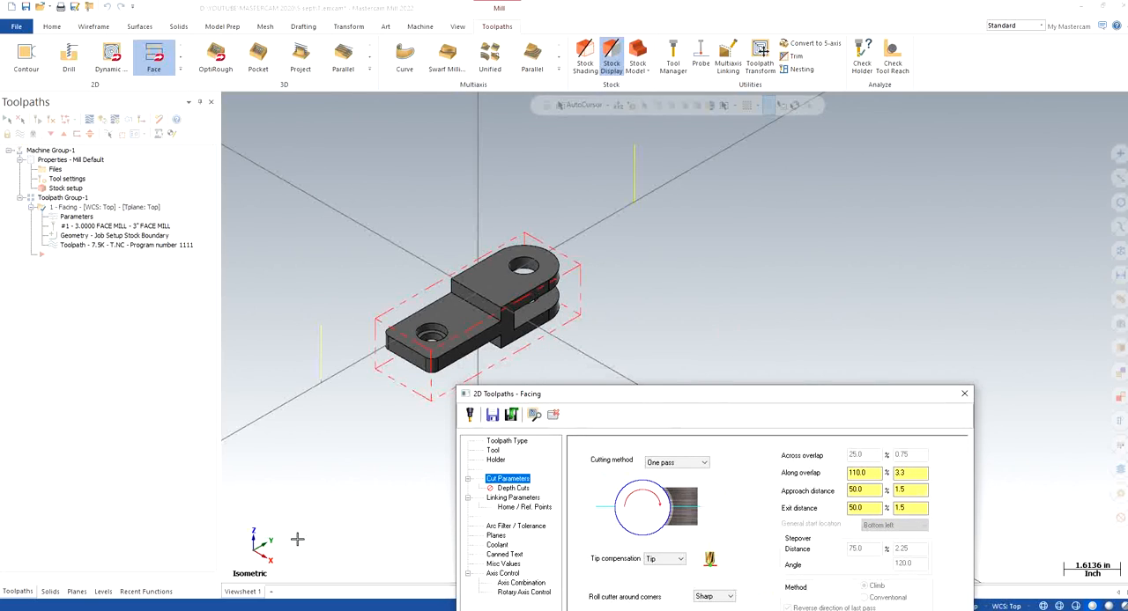
pyautogui.moveTo(676, 394); pyautogui.dragTo(950, 210)
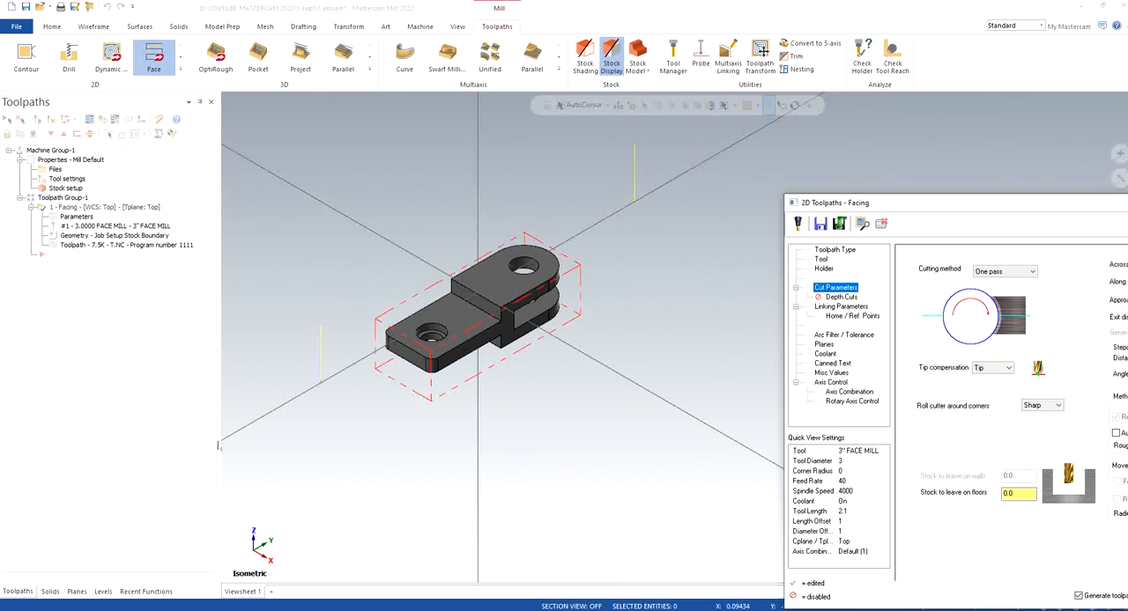
pyautogui.moveTo(798, 202); pyautogui.dragTo(194, 76)
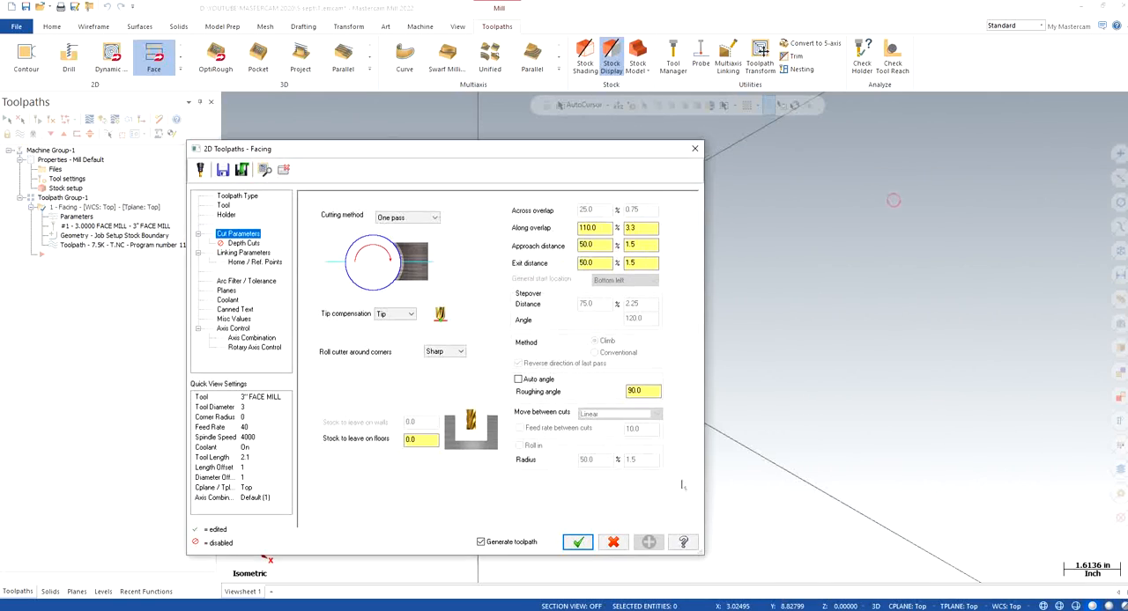
pyautogui.click(575, 541)
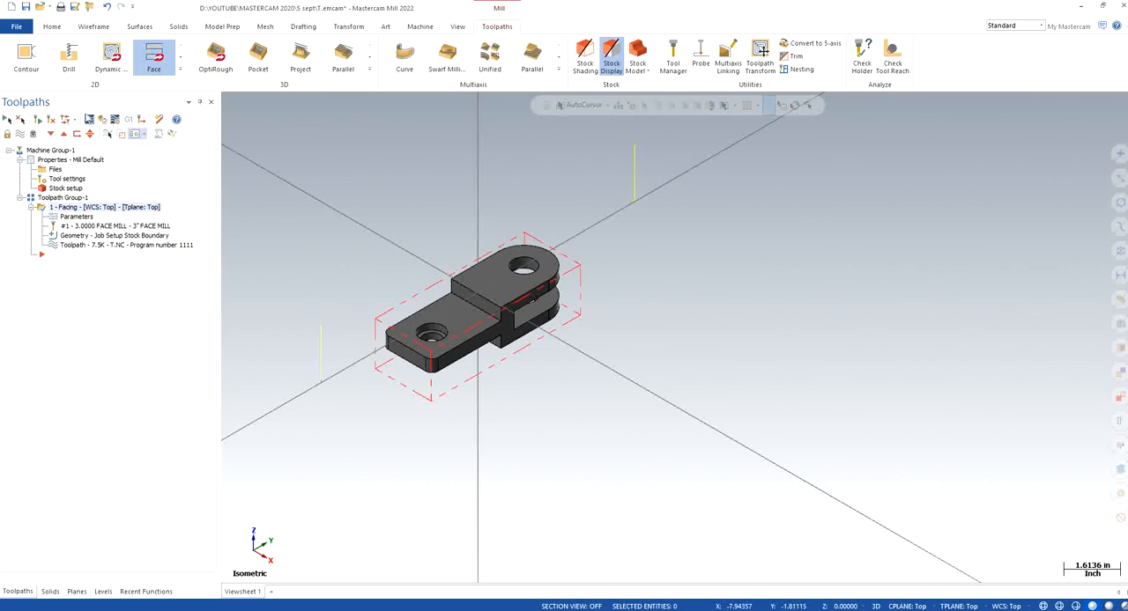
# Backplot the facing toolpath at an adjusted playback speed, and close the simulation
pyautogui.click(108, 134)
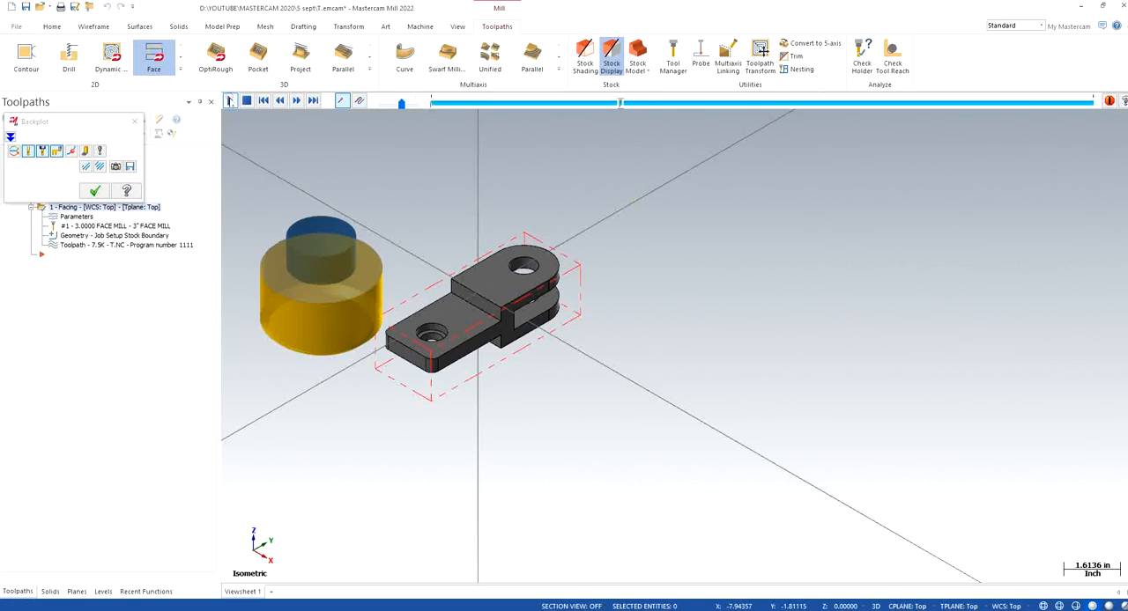
pyautogui.click(229, 100)
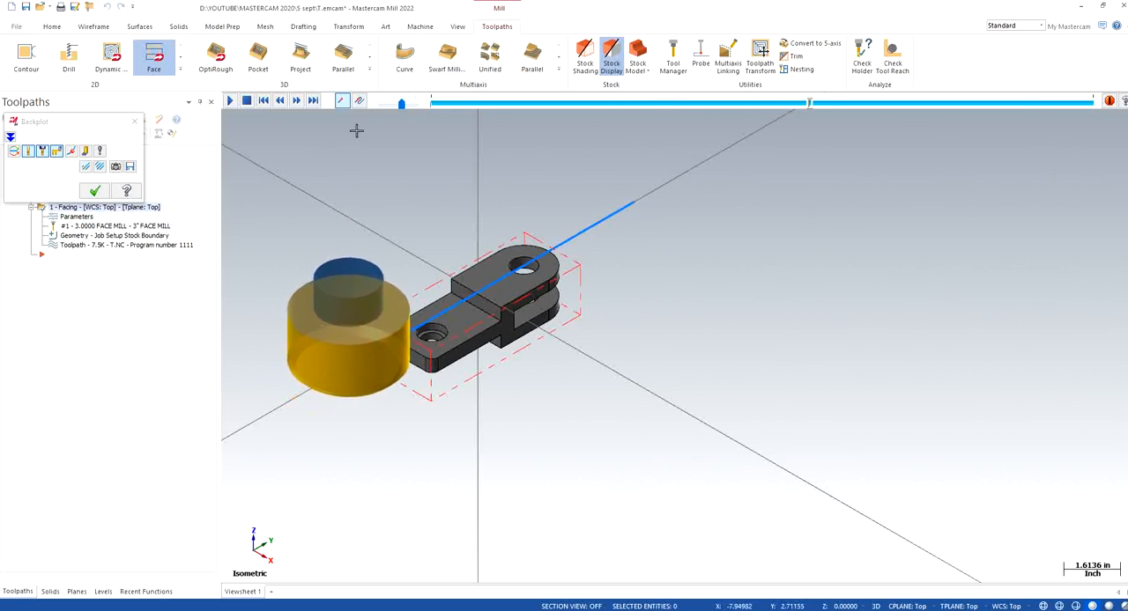
pyautogui.moveTo(401, 104); pyautogui.dragTo(418, 107)
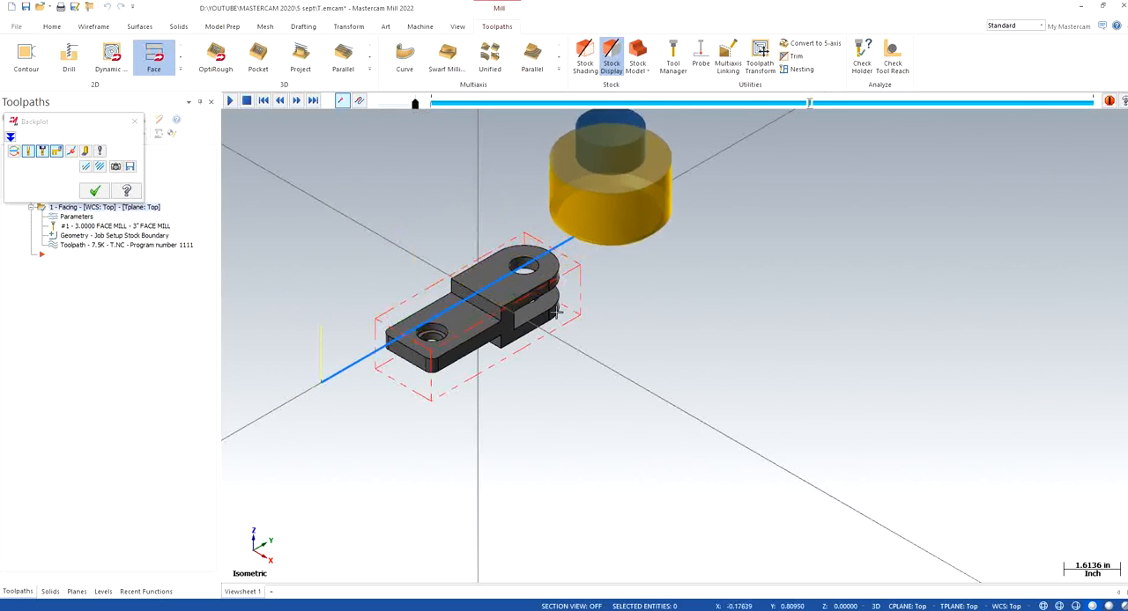
pyautogui.click(134, 120)
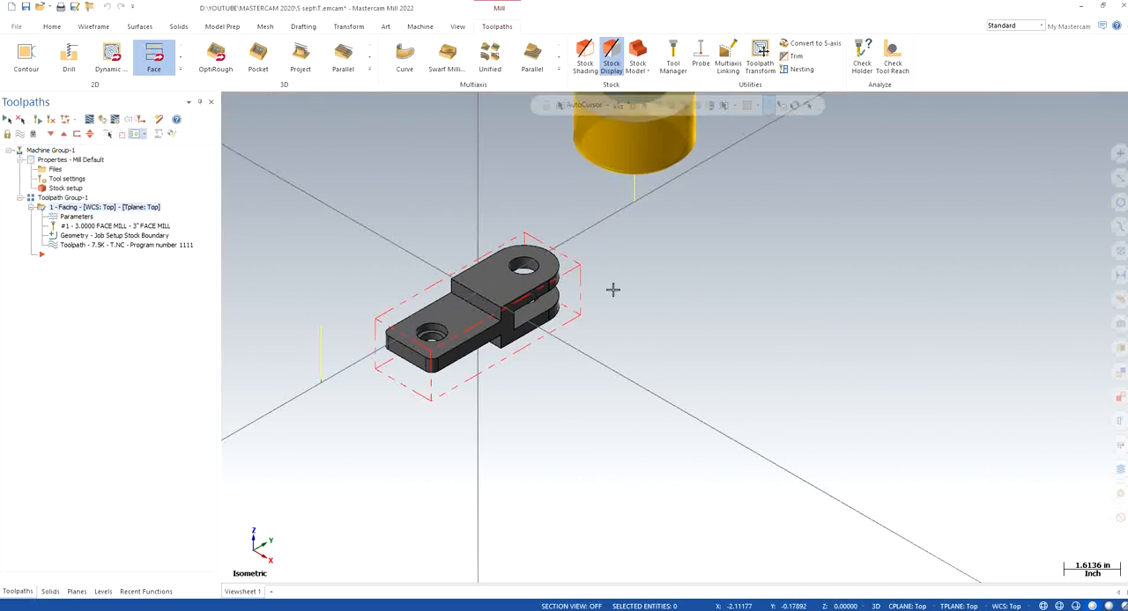
# Start a 2D Contour toolpath, leave chaining without selecting geometry, and keep the empty operation
pyautogui.scroll(1, 616, 251)
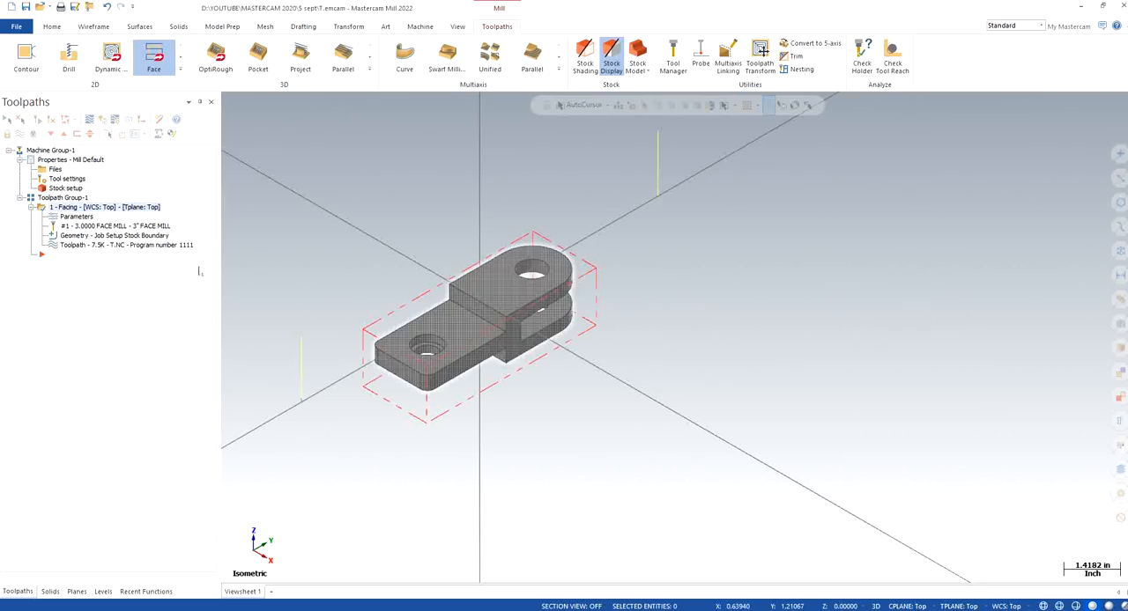
pyautogui.scroll(1, 416, 236)
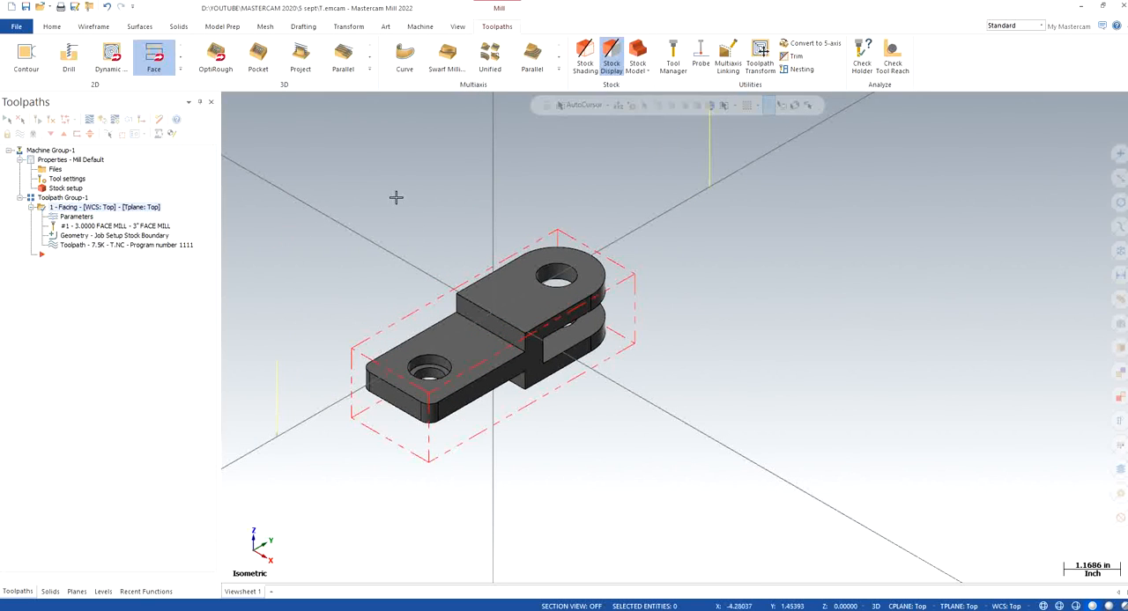
pyautogui.scroll(1, 437, 253)
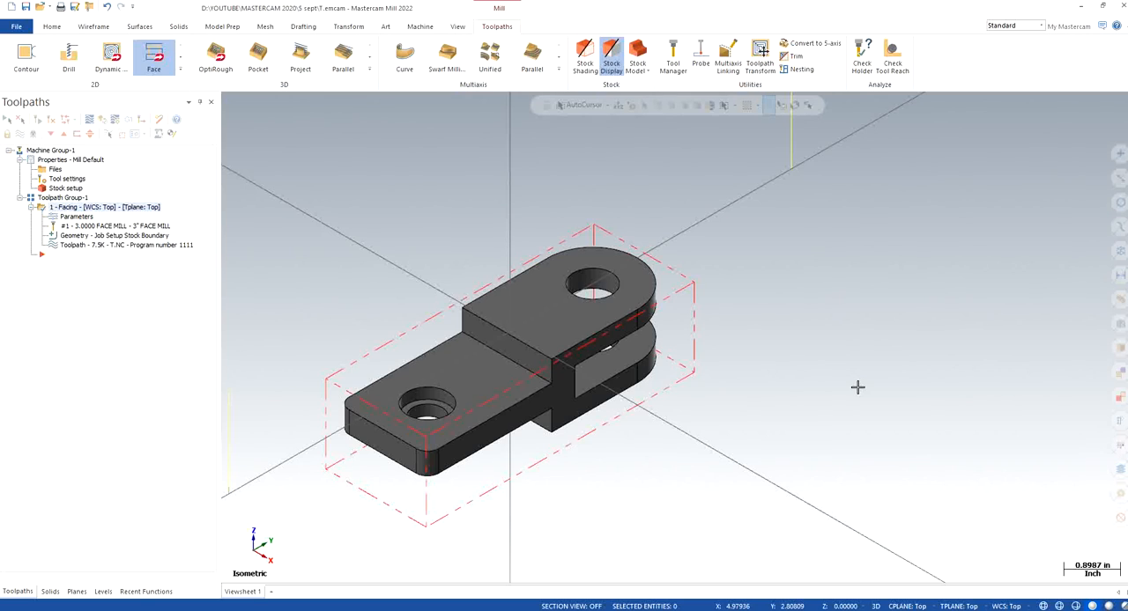
pyautogui.scroll(1, 483, 200)
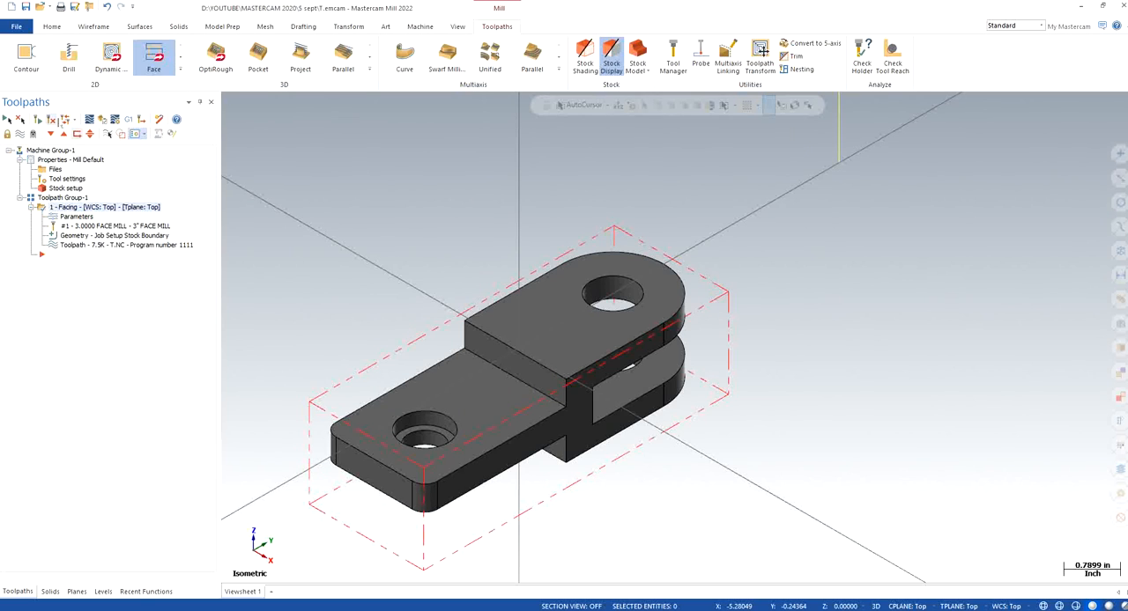
pyautogui.click(27, 60)
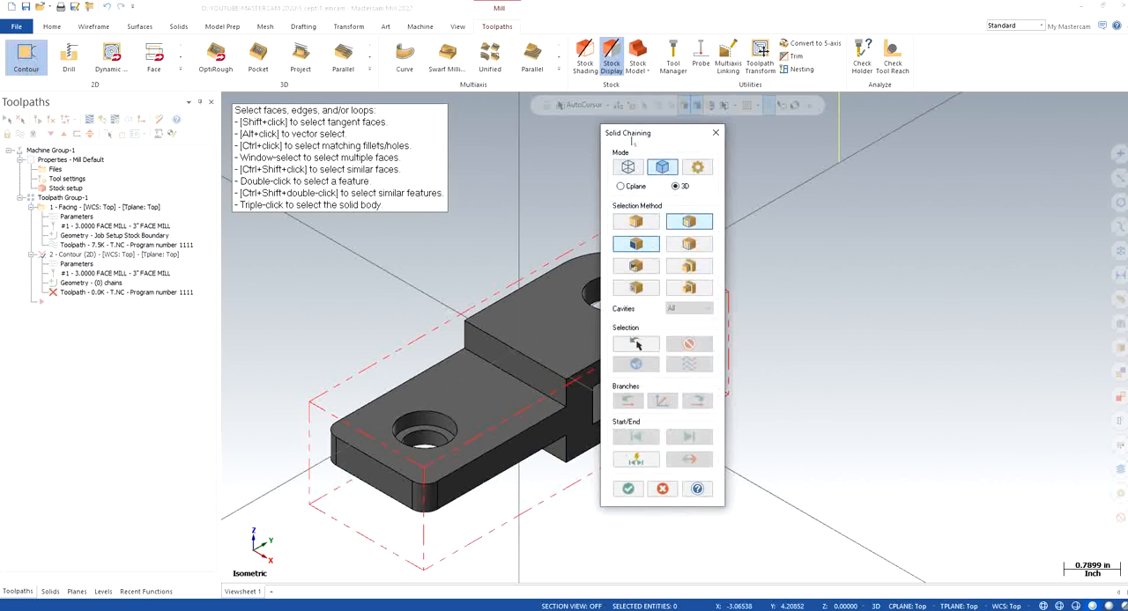
pyautogui.moveTo(630, 134); pyautogui.dragTo(856, 152)
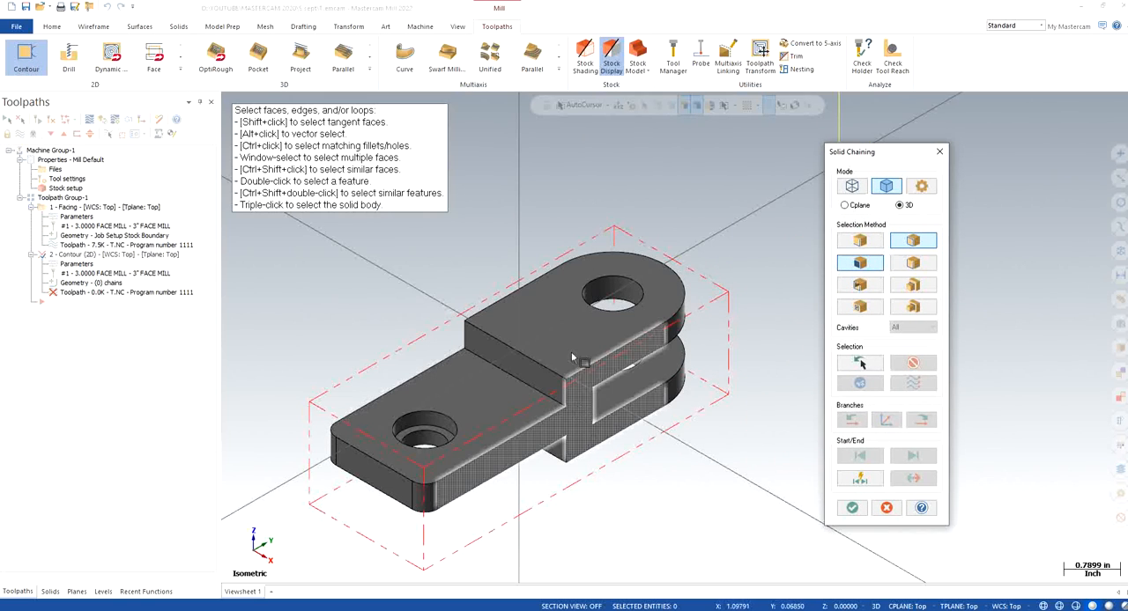
pyautogui.click(939, 152)
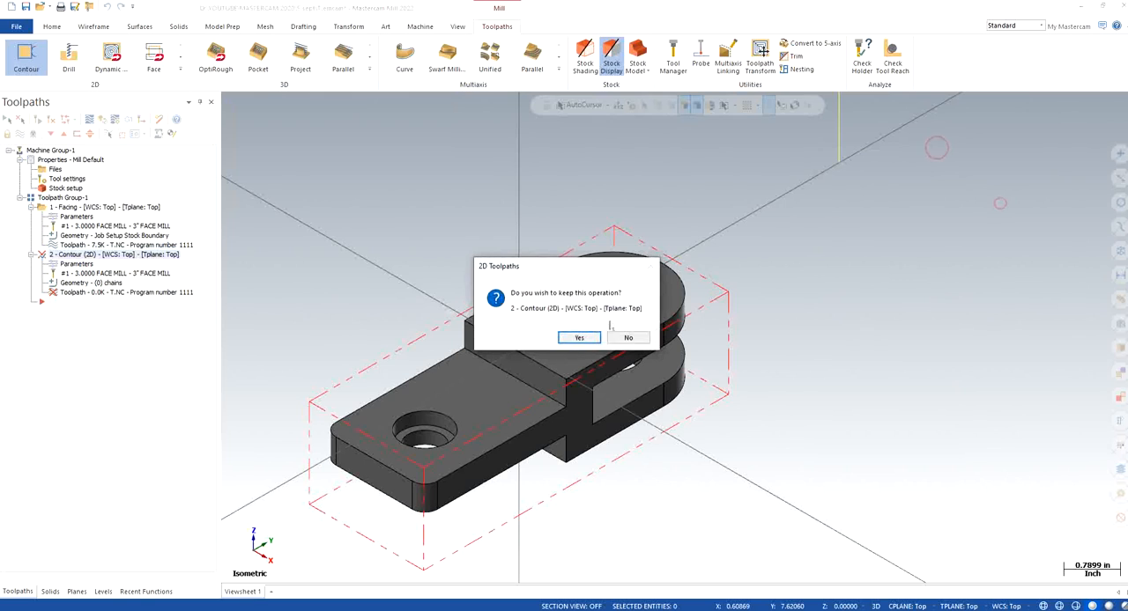
pyautogui.click(579, 338)
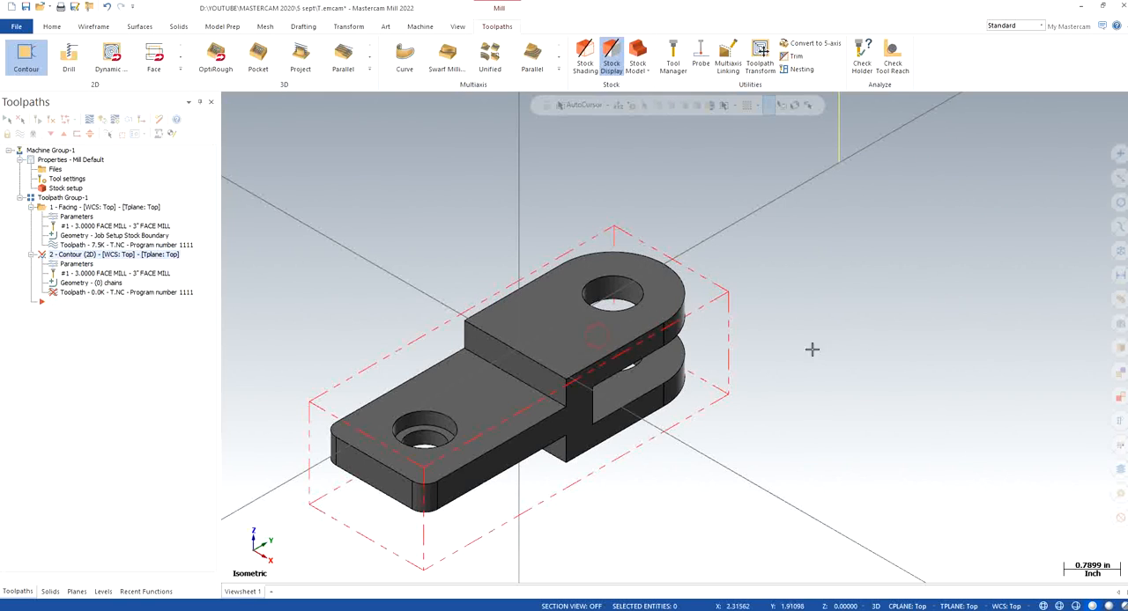
# Make the WIREFRAME level visible and return to the toolpath operations
pyautogui.click(77, 591)
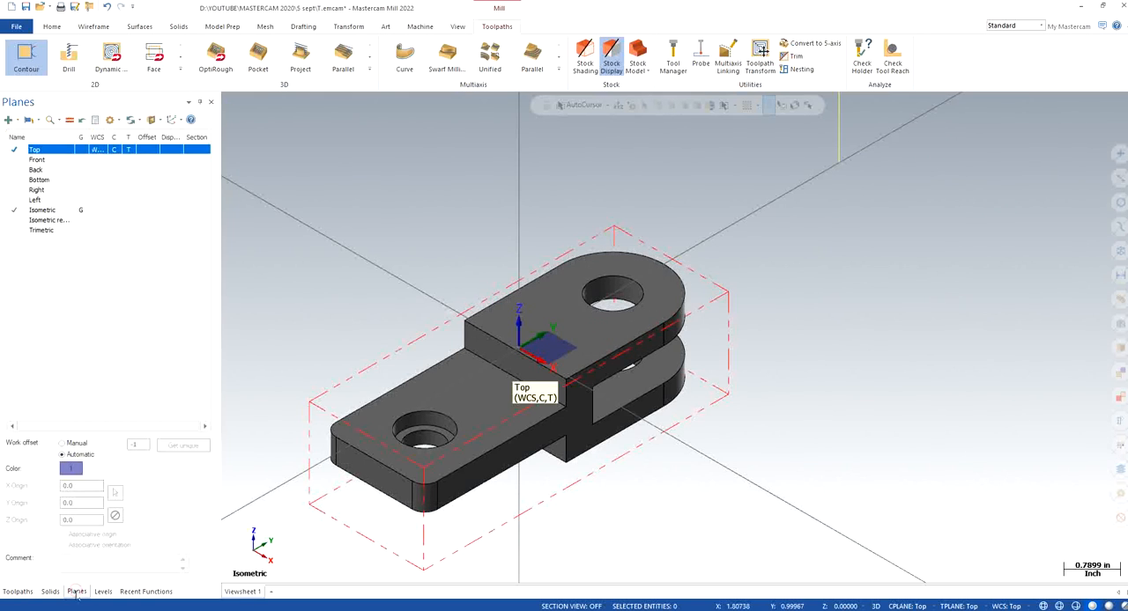
pyautogui.click(103, 591)
pyautogui.click(57, 158)
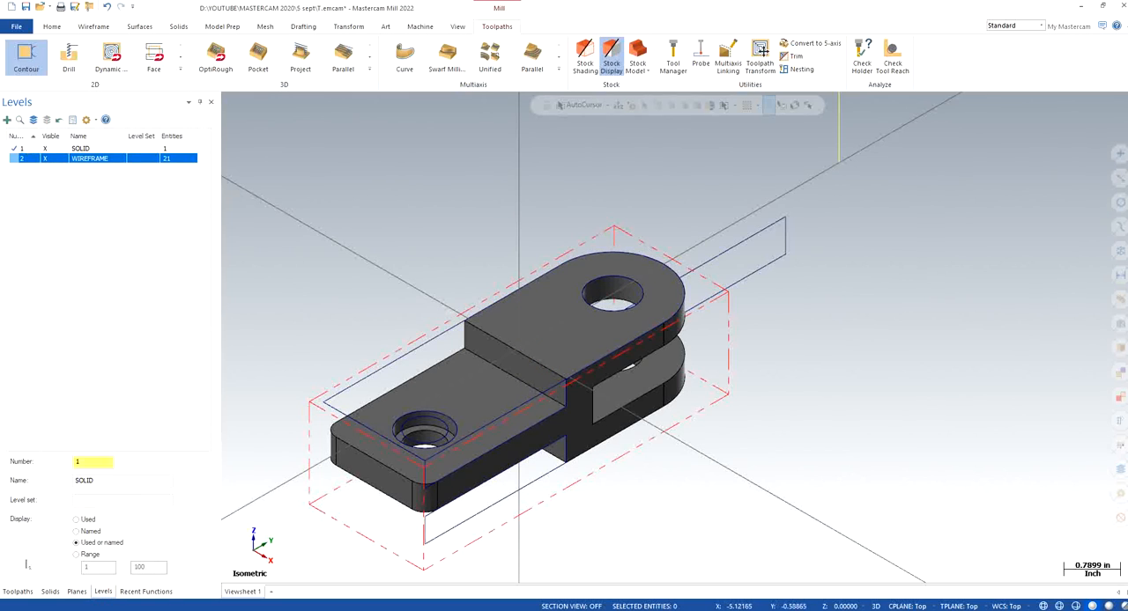
pyautogui.click(50, 592)
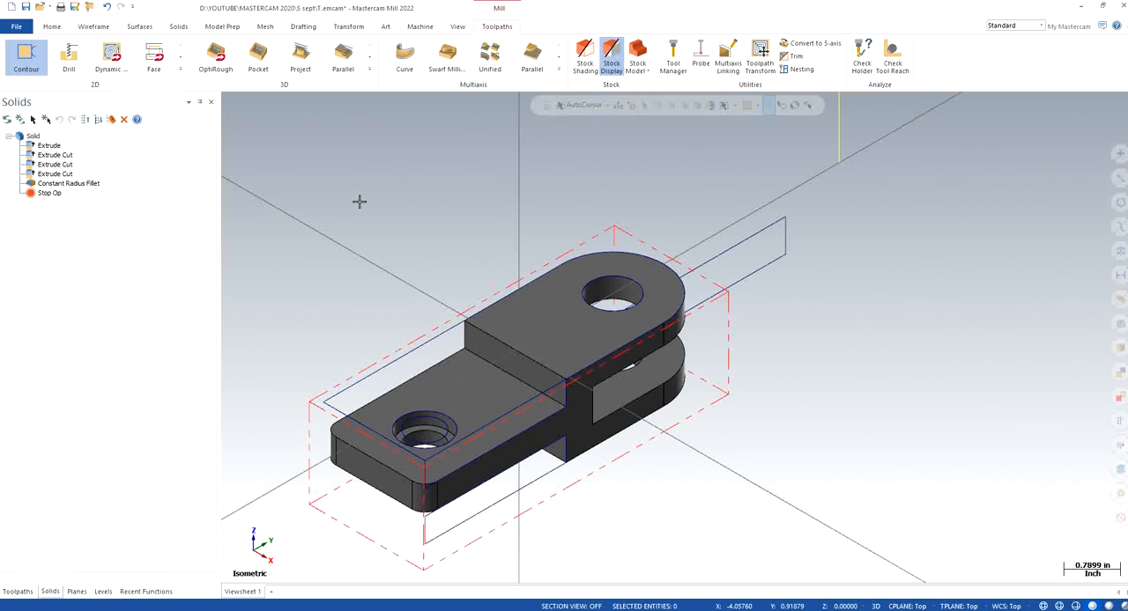
pyautogui.click(18, 591)
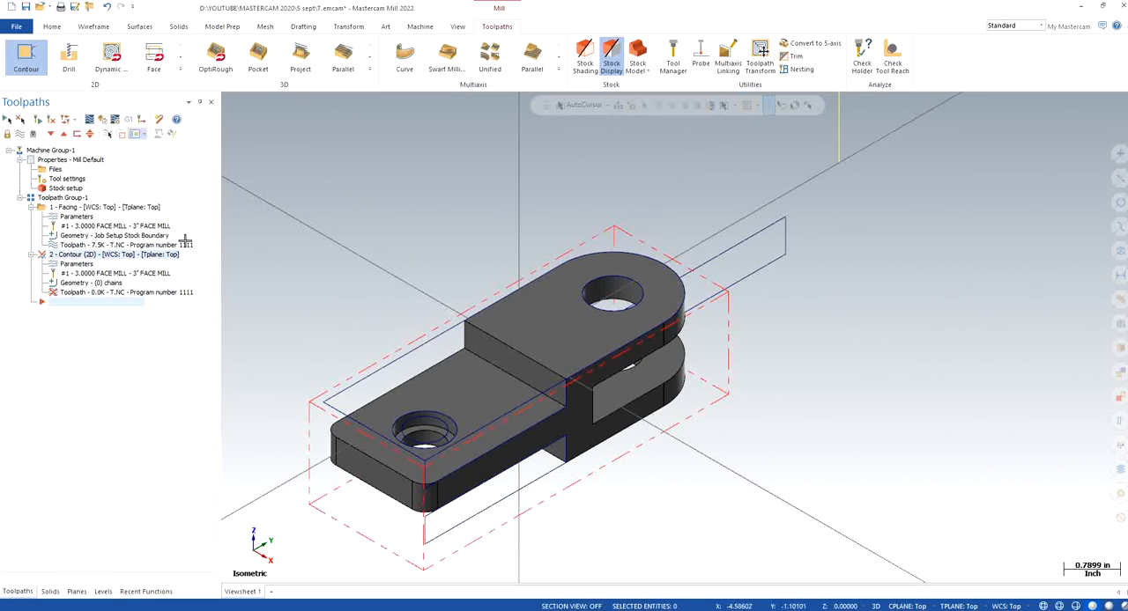
# Add the part's closed upper outer profile to the contour operation's geometry as a wireframe chain
pyautogui.click(76, 283)
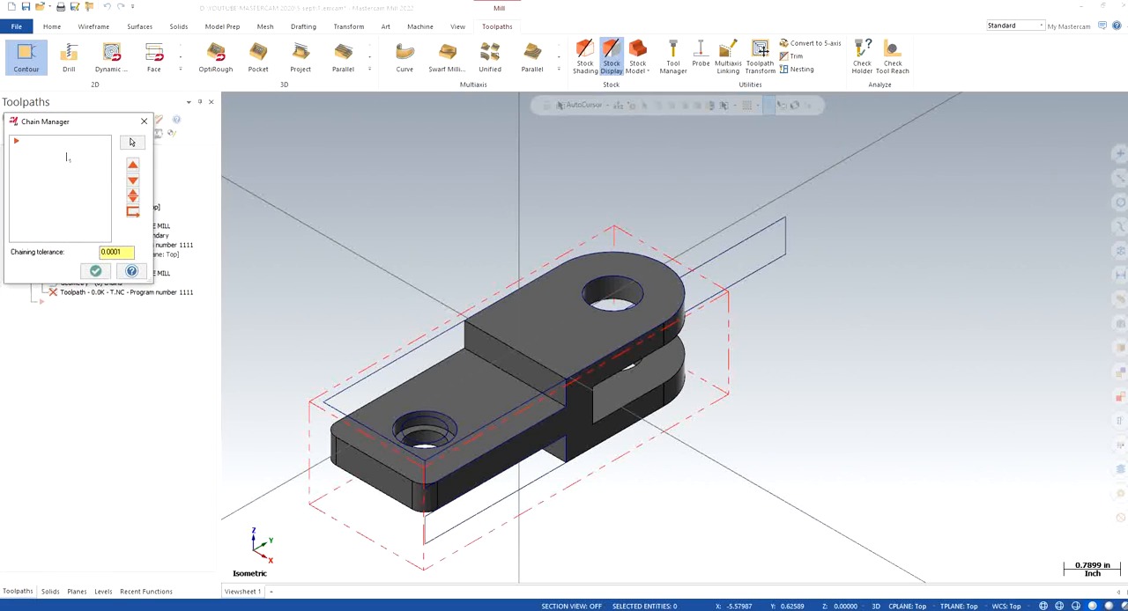
pyautogui.rightClick(41, 173)
pyautogui.click(65, 179)
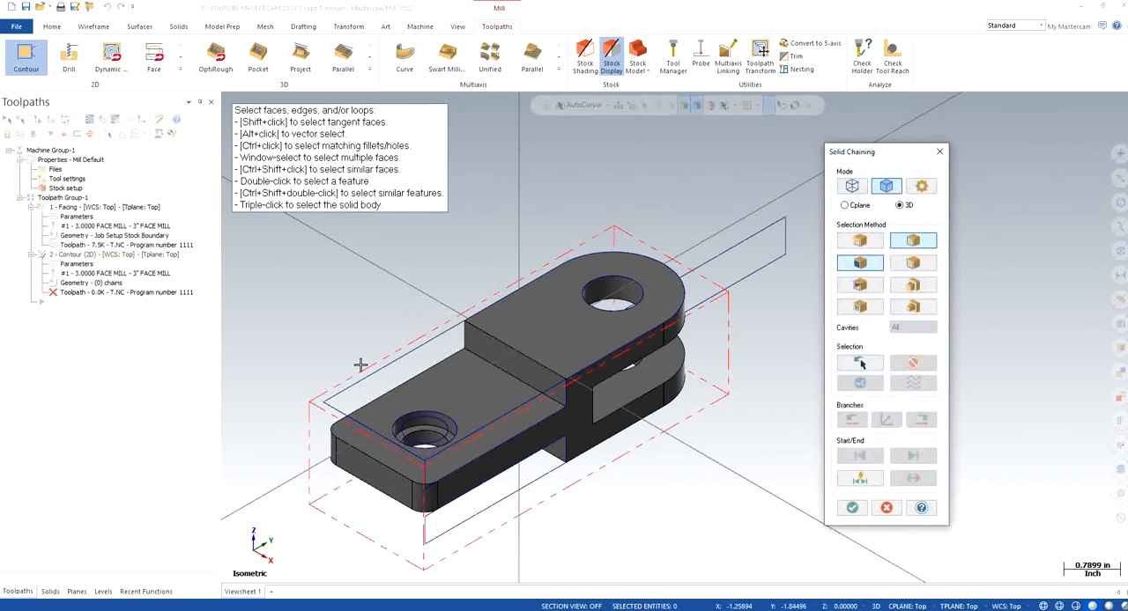
pyautogui.click(852, 186)
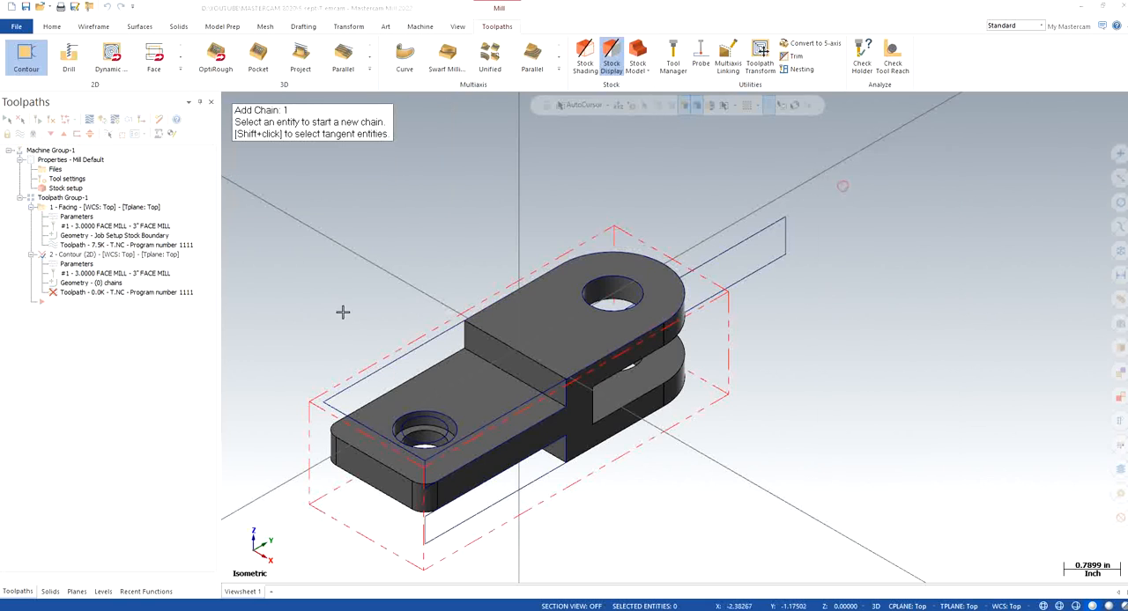
pyautogui.click(397, 355)
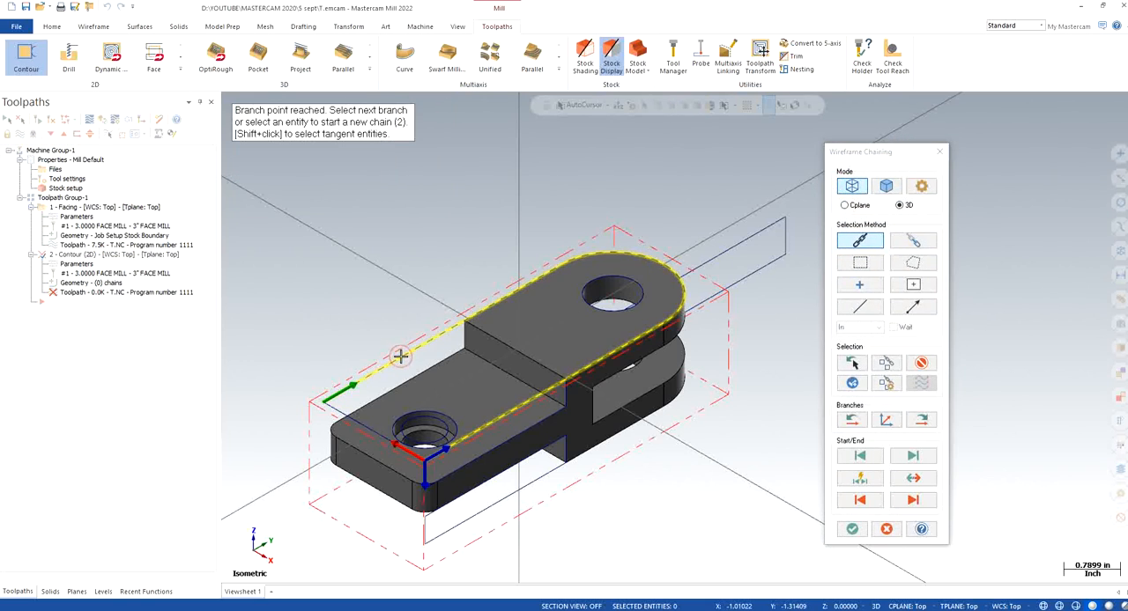
pyautogui.click(351, 416)
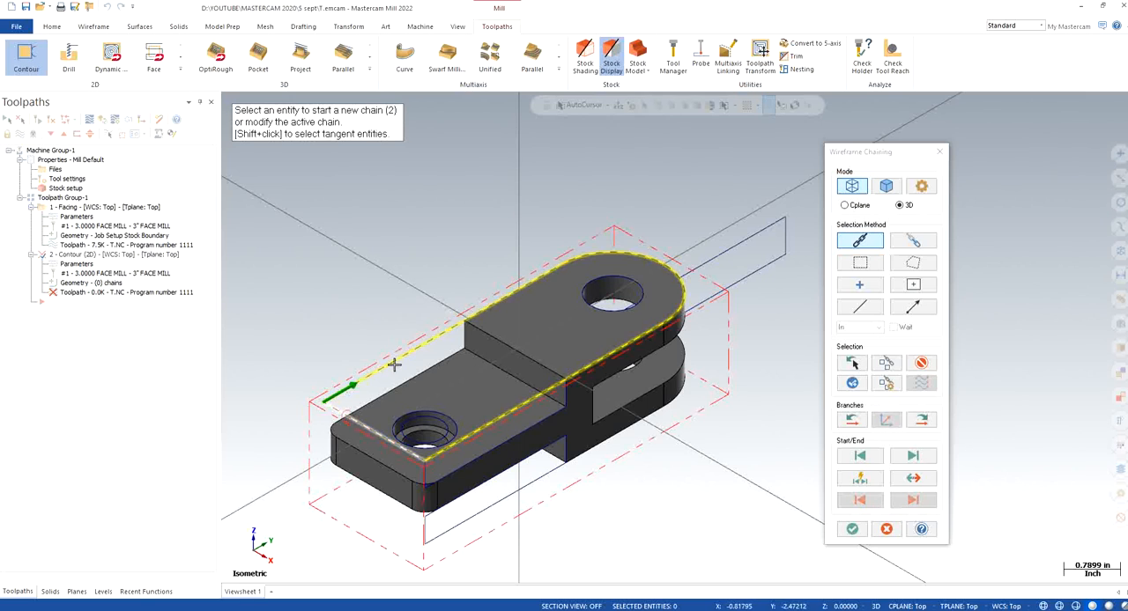
pyautogui.click(852, 529)
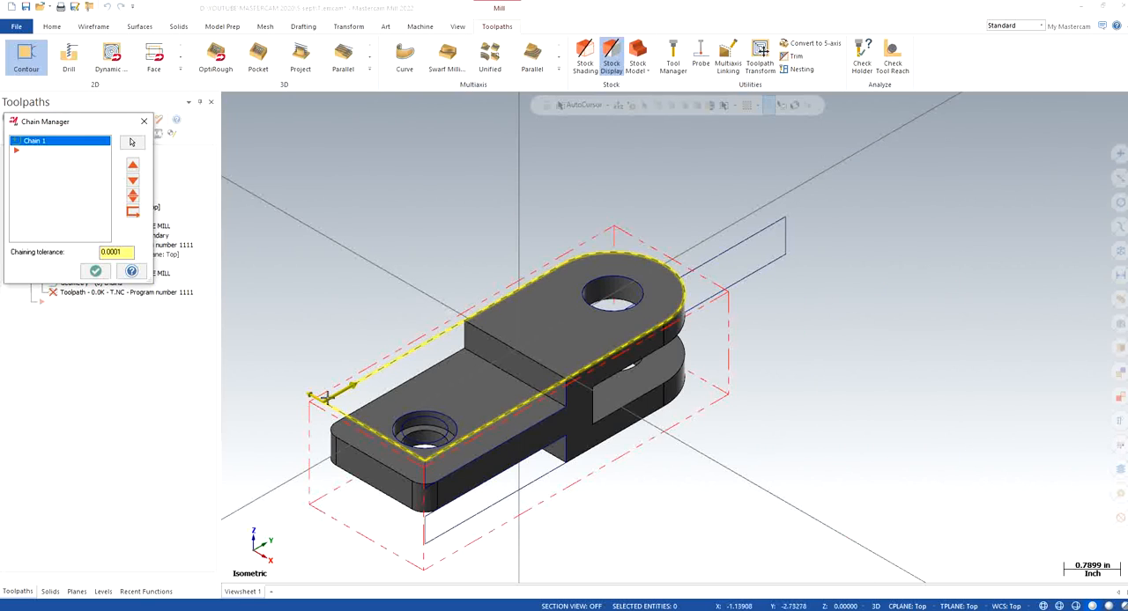
# Change the side of the contour's outer profile chain, reverse its direction, and accept the geometry
pyautogui.rightClick(49, 203)
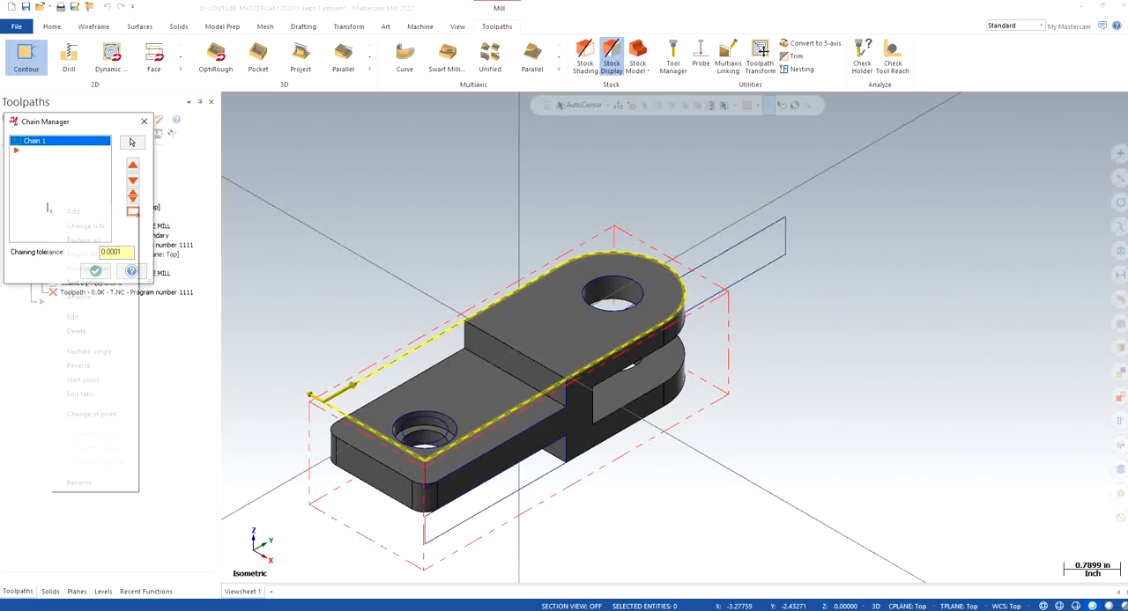
pyautogui.click(79, 226)
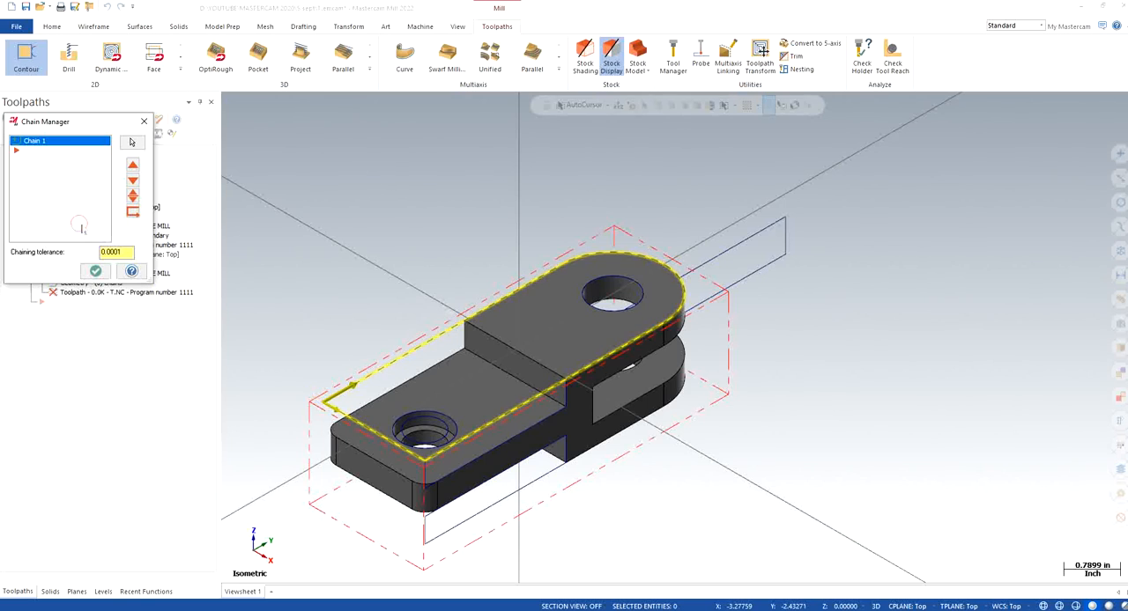
pyautogui.rightClick(68, 203)
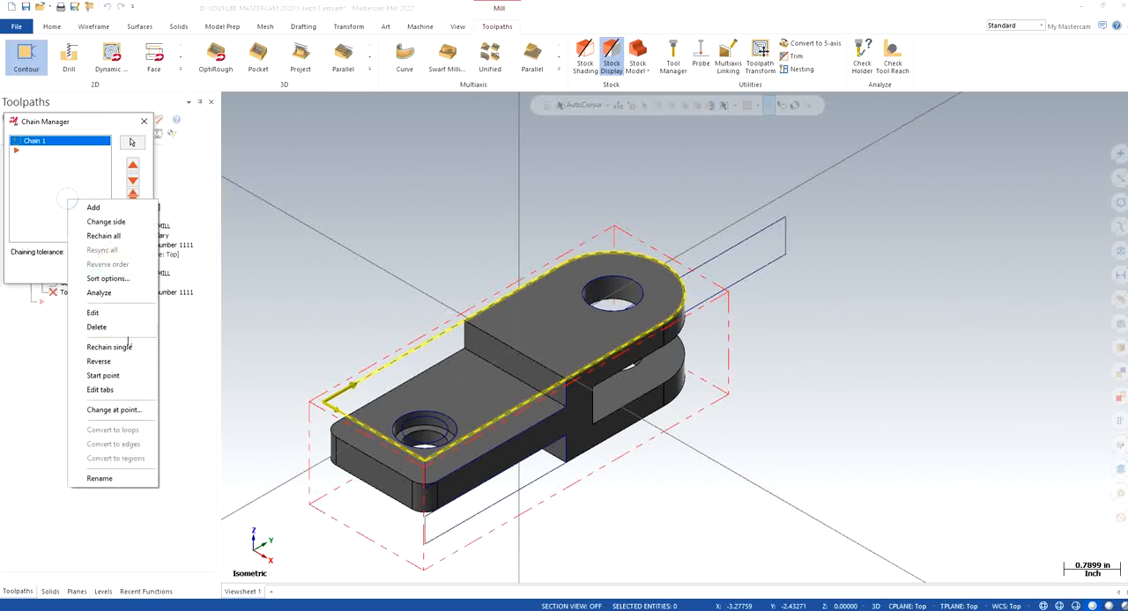
pyautogui.click(100, 361)
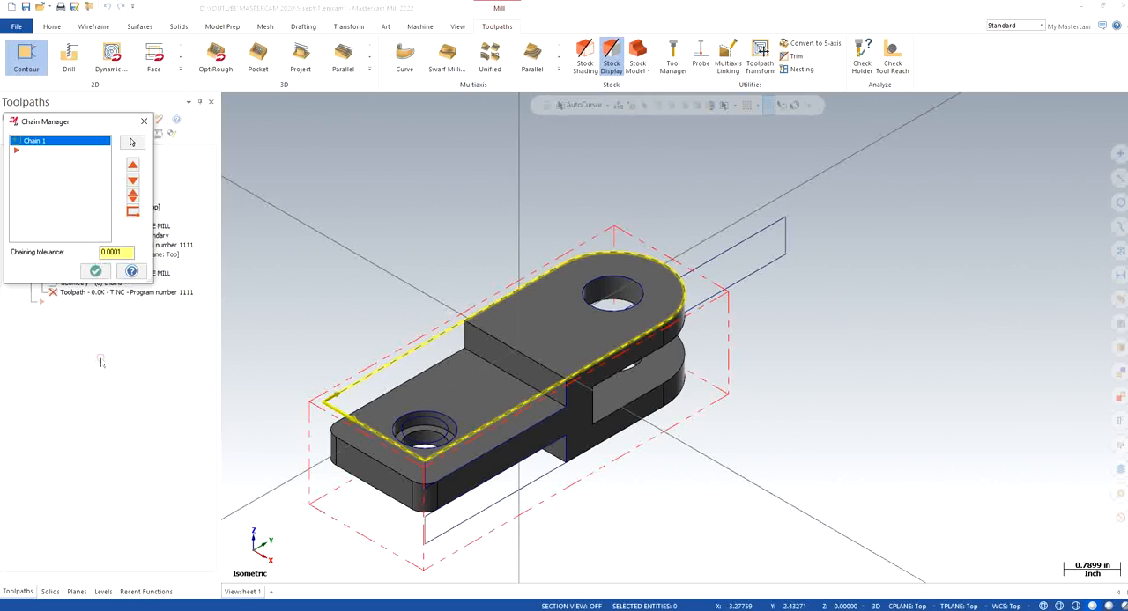
pyautogui.click(95, 272)
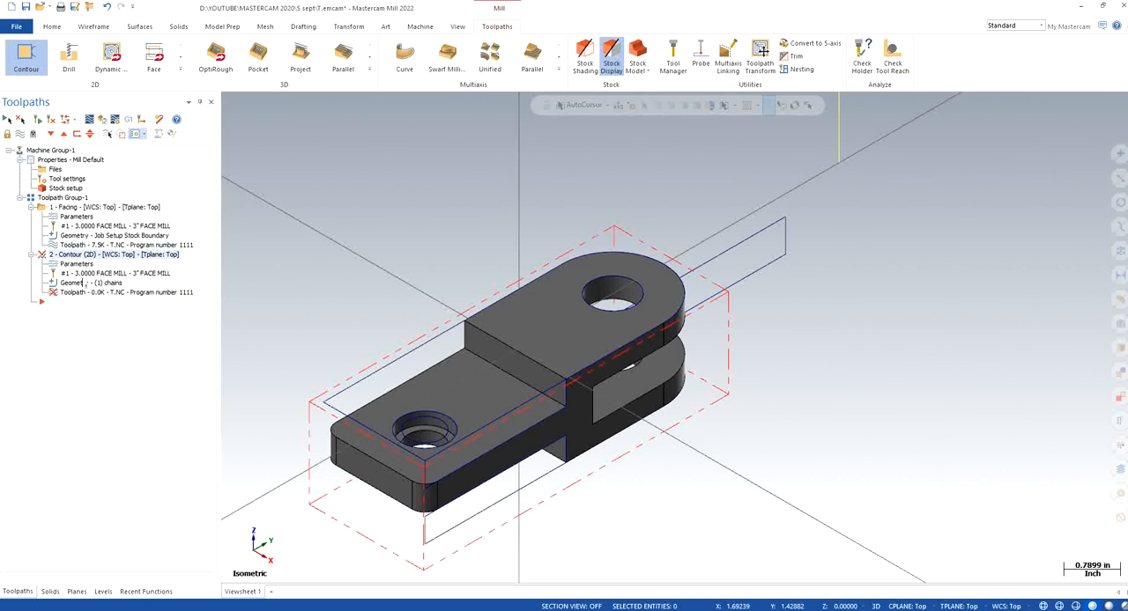
# Change the side of the contour operation's chain once more and accept the geometry
pyautogui.click(82, 283)
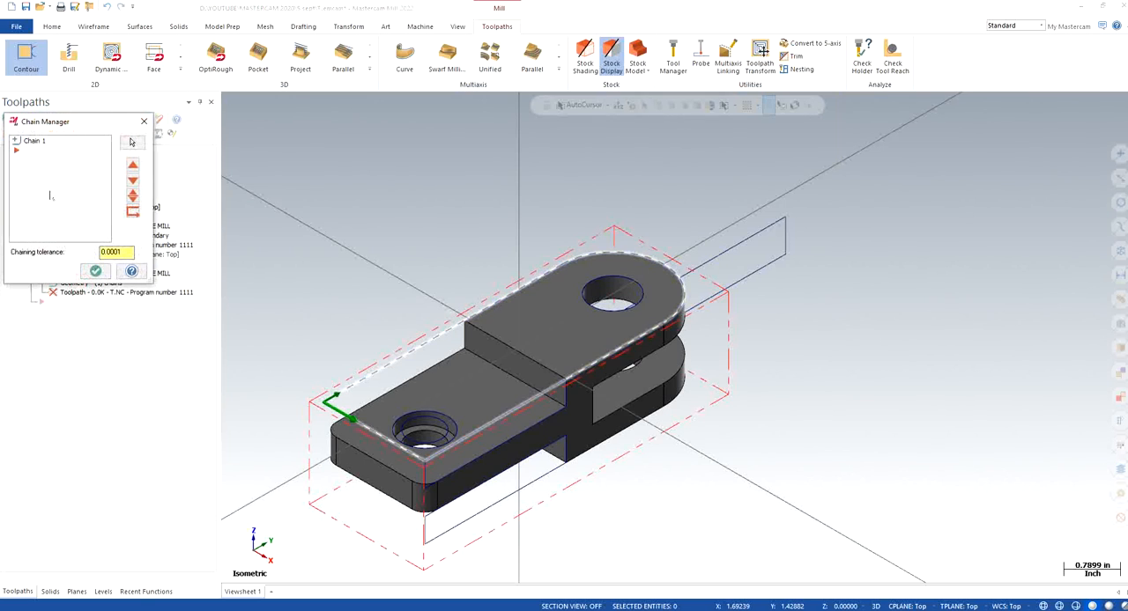
pyautogui.rightClick(58, 176)
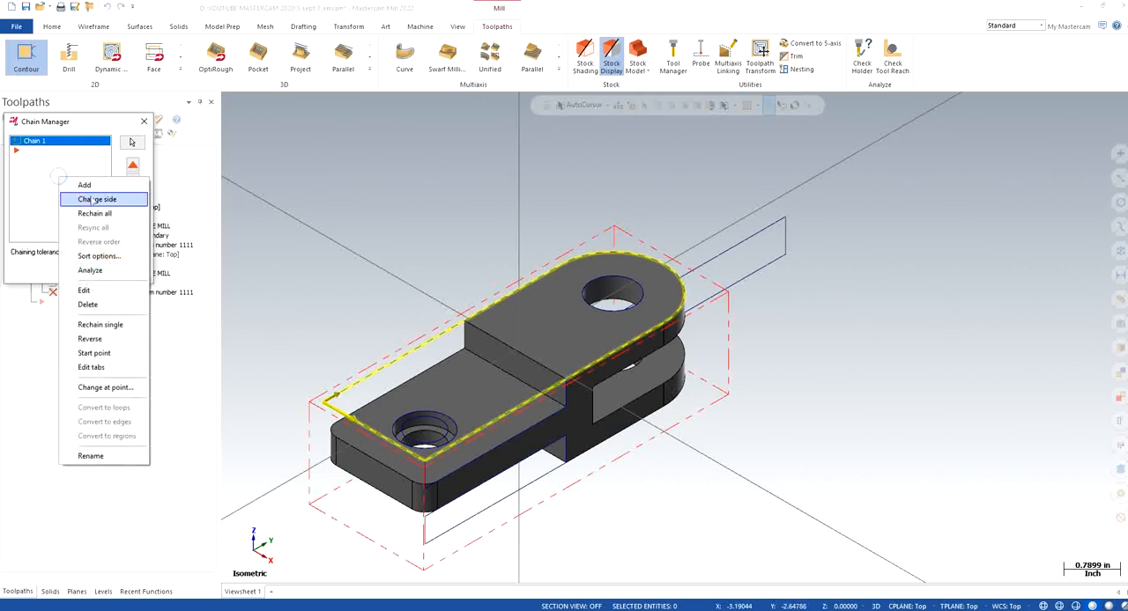
pyautogui.click(91, 200)
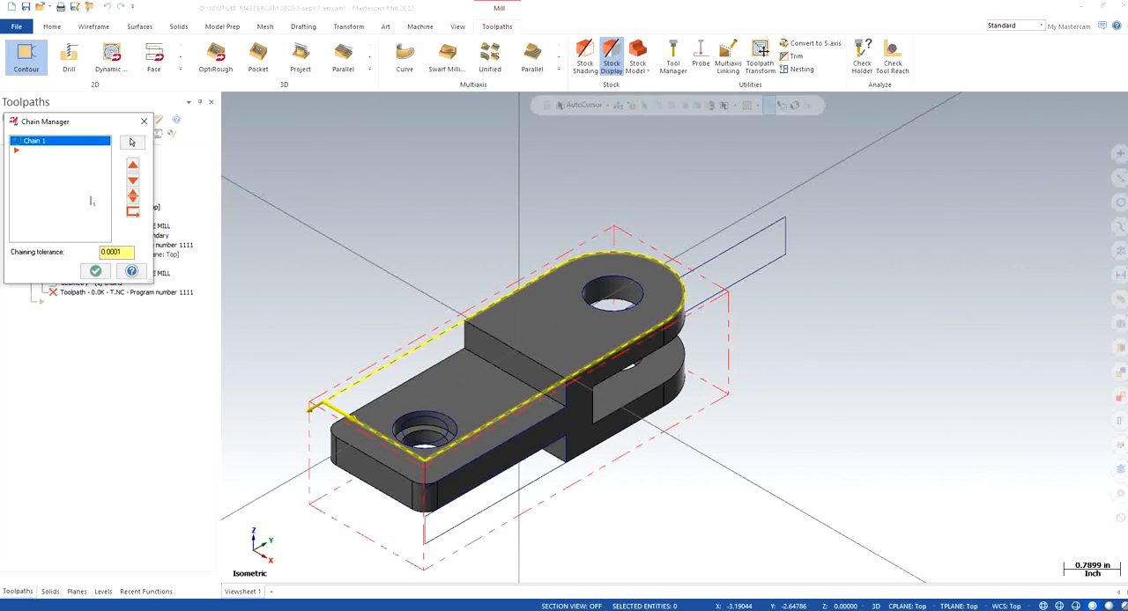
pyautogui.click(95, 270)
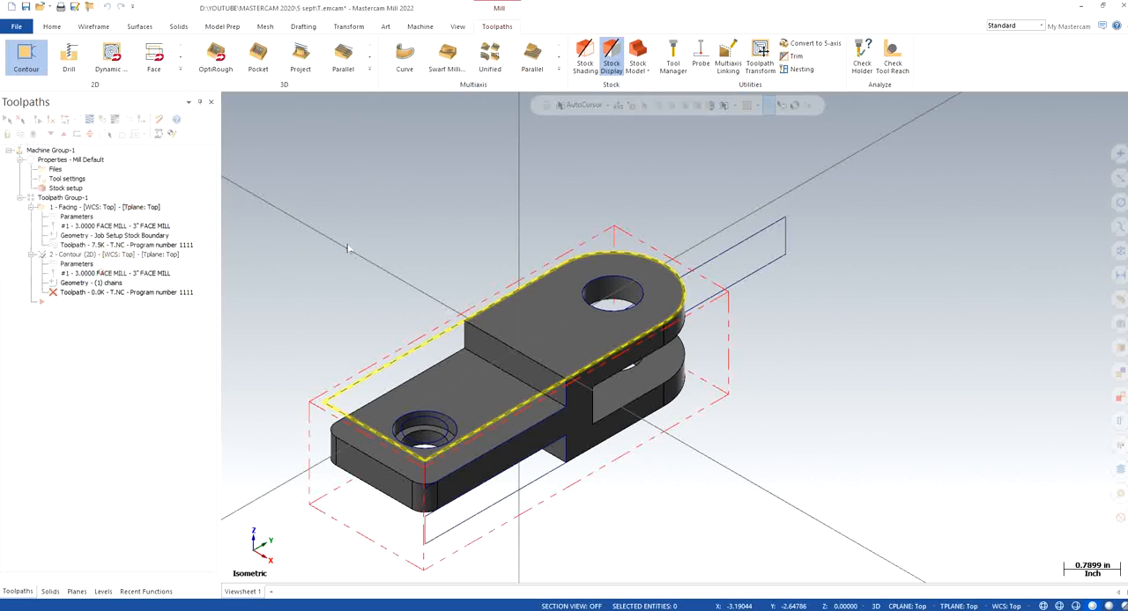
# Filter the tool library for 0.5 diameter bull endmills and assign the 1/2 bull endmill with 0.0625 corner radius to the contour
pyautogui.doubleClick(76, 264)
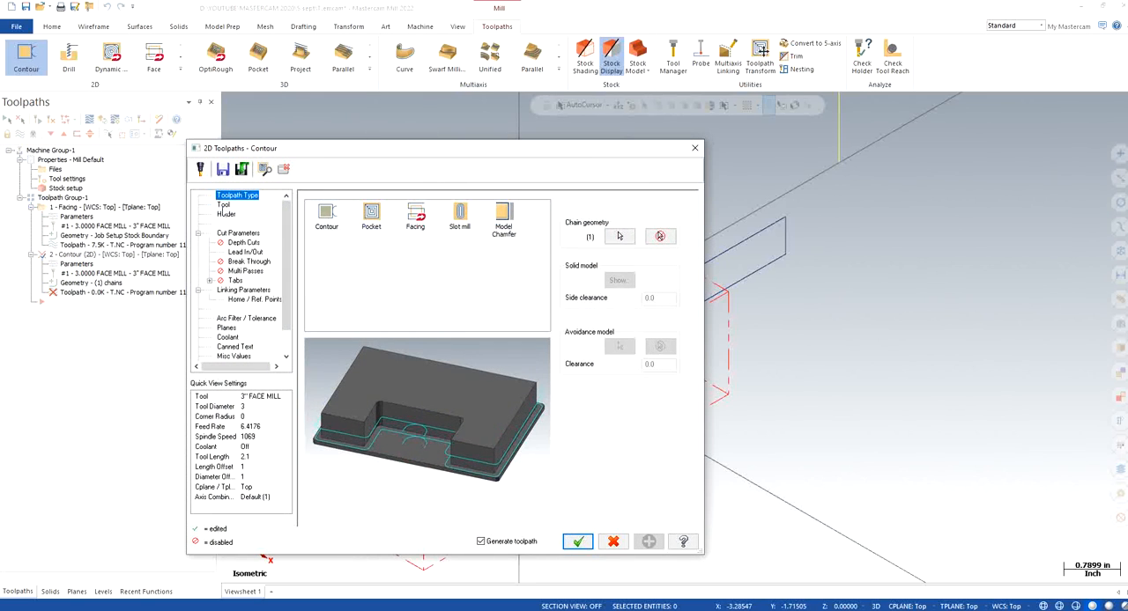
pyautogui.click(223, 205)
pyautogui.click(333, 390)
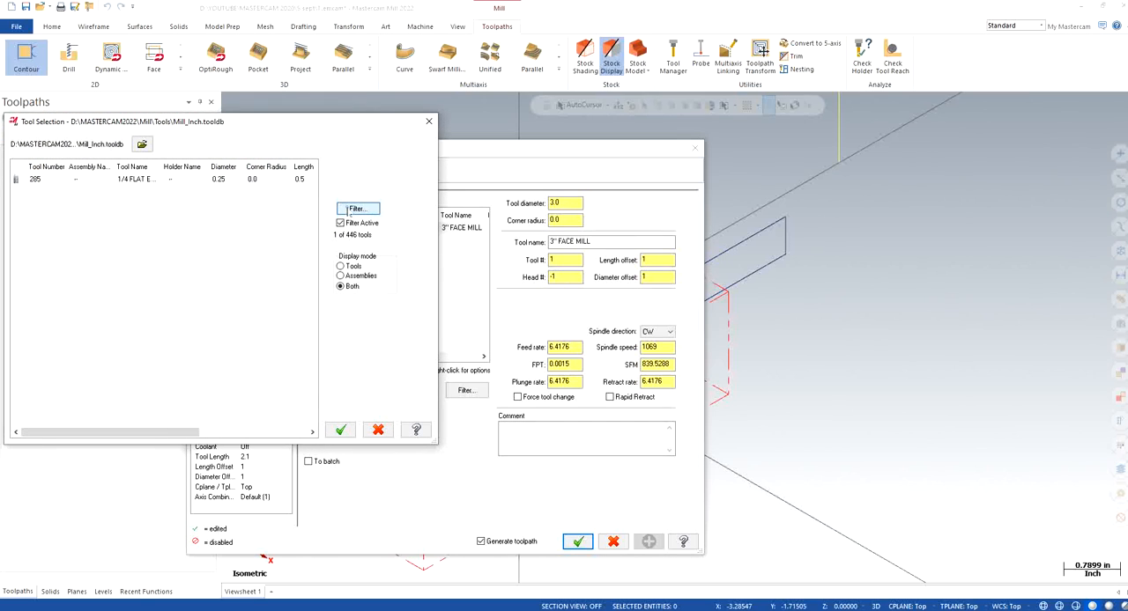
pyautogui.click(357, 209)
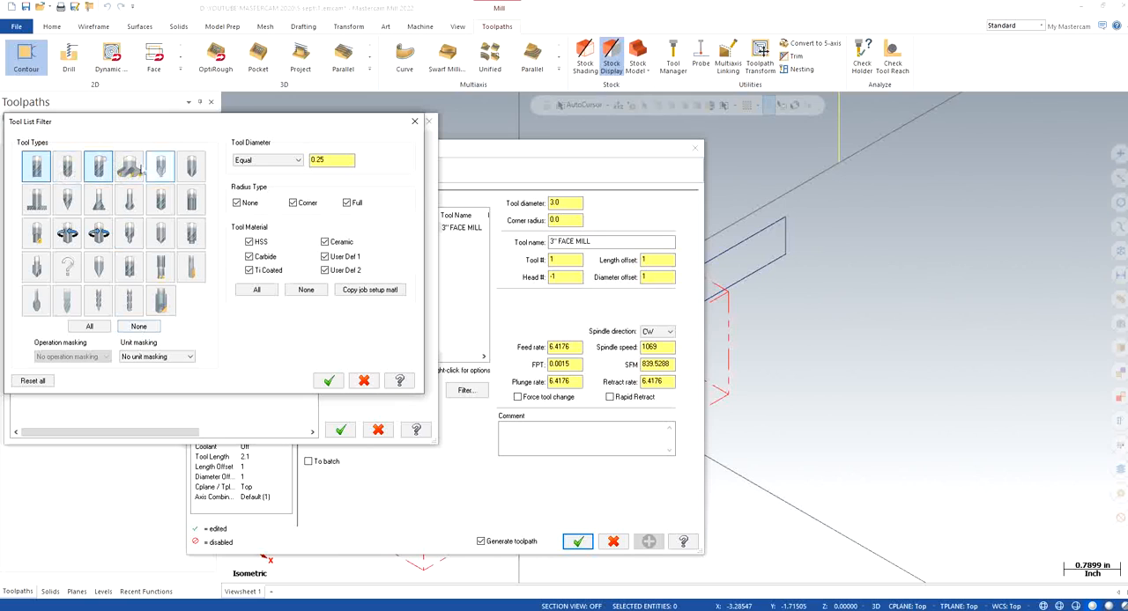
pyautogui.doubleClick(333, 165)
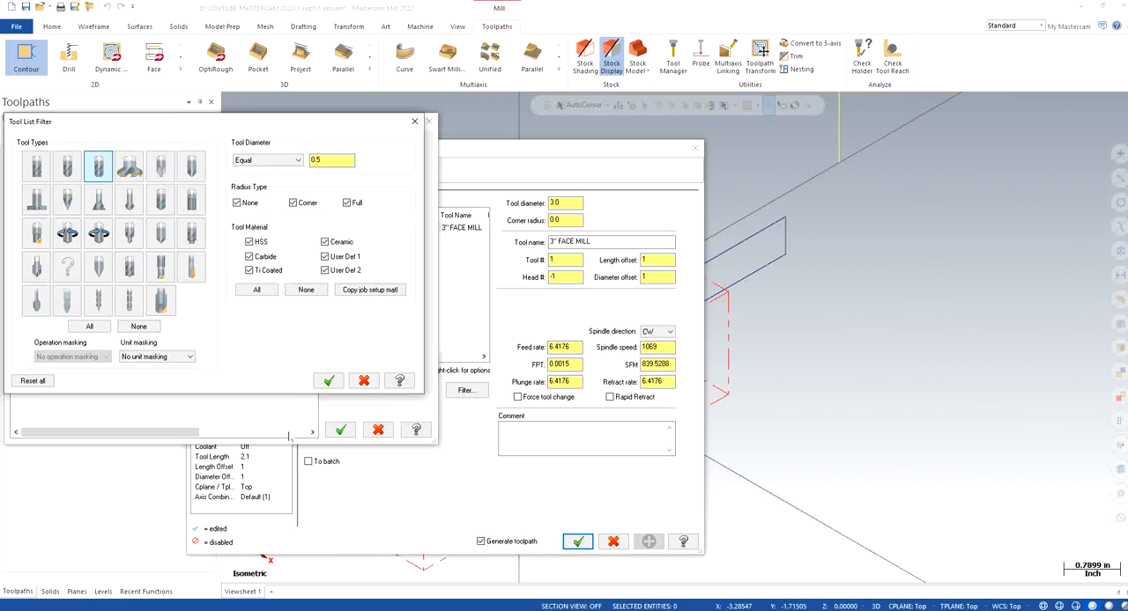
pyautogui.click(328, 380)
pyautogui.click(135, 189)
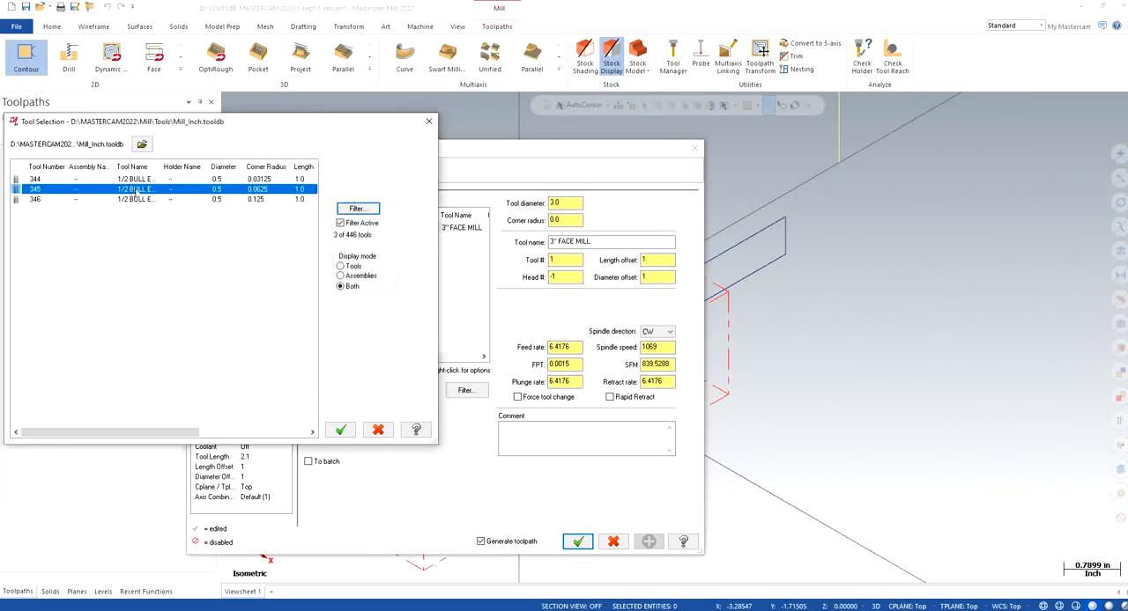
pyautogui.click(340, 430)
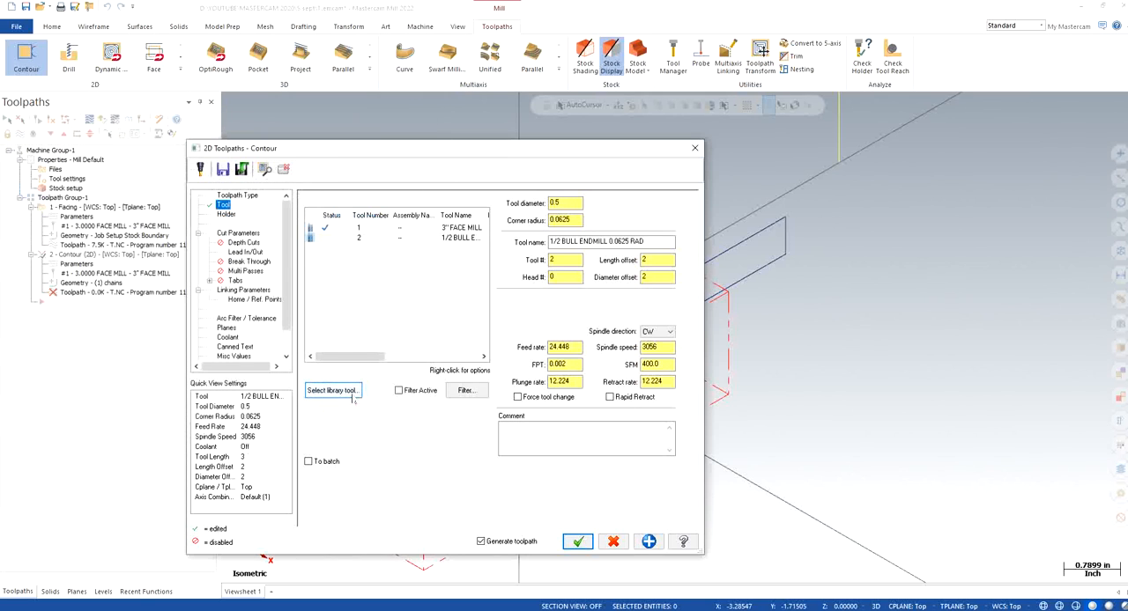
# Set the contour tool's feed rate to 40, spindle speed to 4000 and plunge rate to 10, with rapid retract enabled
pyautogui.doubleClick(568, 347)
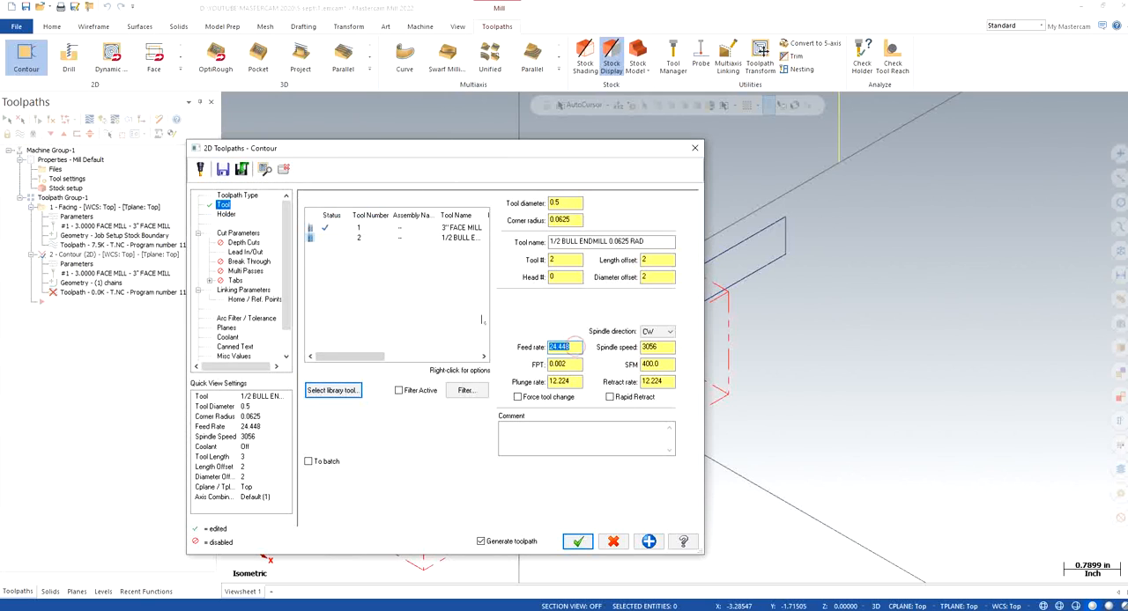
pyautogui.write('40')
pyautogui.press('Return')
pyautogui.doubleClick(660, 347)
pyautogui.write('4')
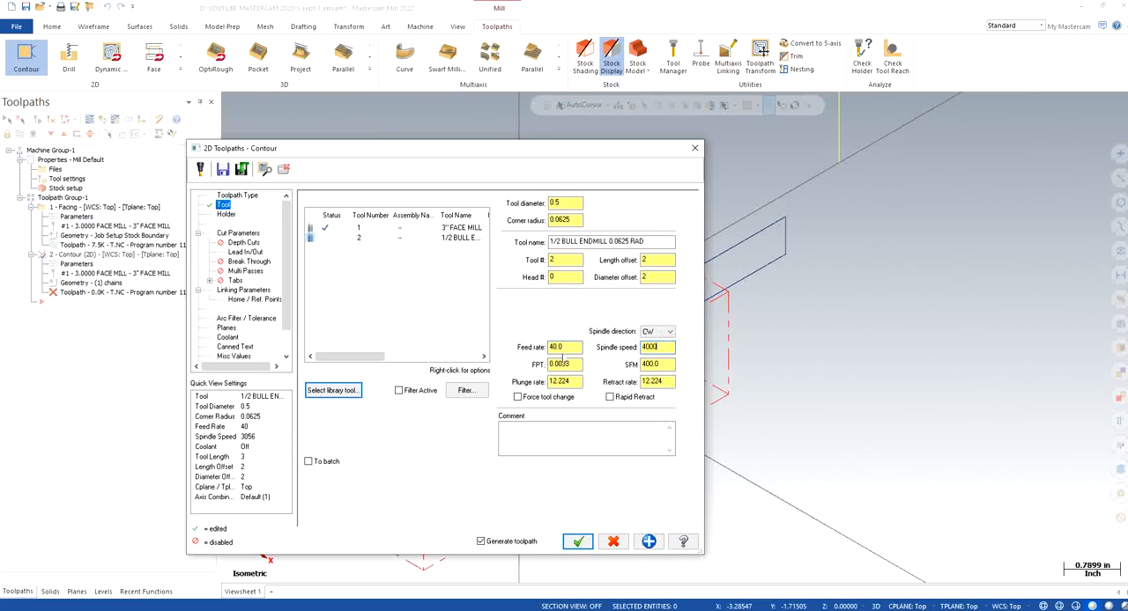
pyautogui.write('000')
pyautogui.press('Return')
pyautogui.doubleClick(568, 381)
pyautogui.write('10')
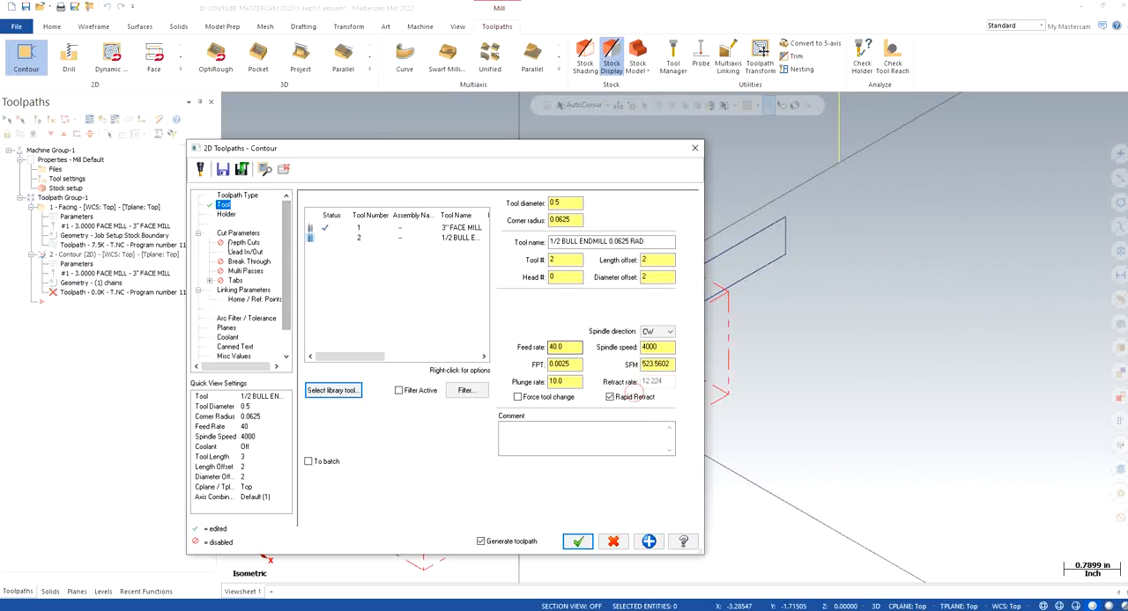
# Enable depth cuts for the contour with a max rough step of 0.25
pyautogui.click(236, 234)
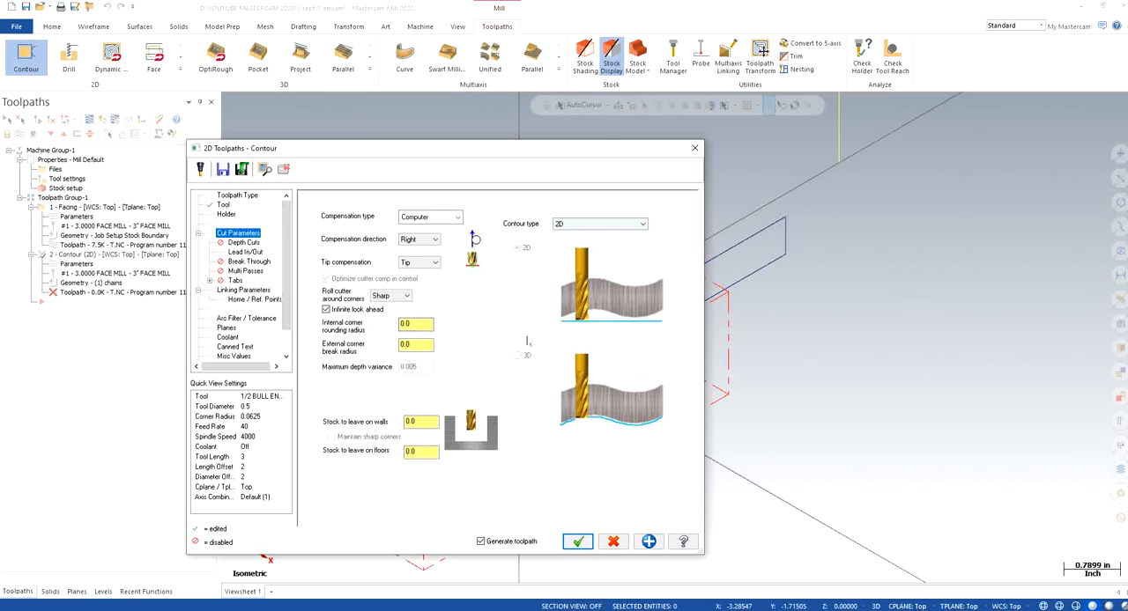
pyautogui.click(238, 242)
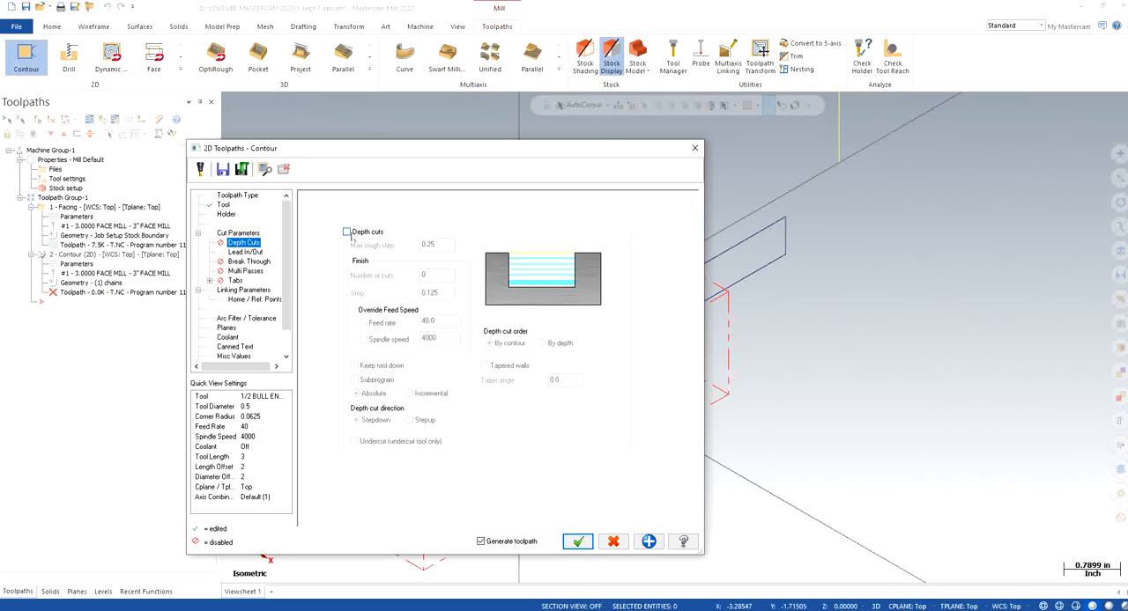
pyautogui.click(346, 232)
pyautogui.moveTo(423, 149); pyautogui.dragTo(852, 311)
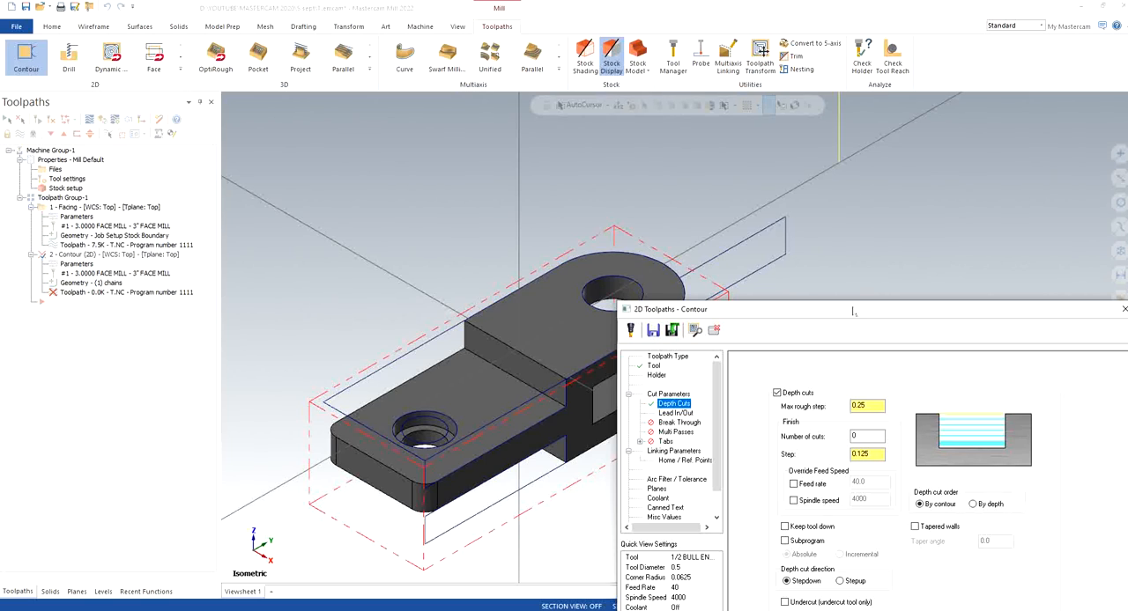
pyautogui.moveTo(853, 311); pyautogui.dragTo(455, 153)
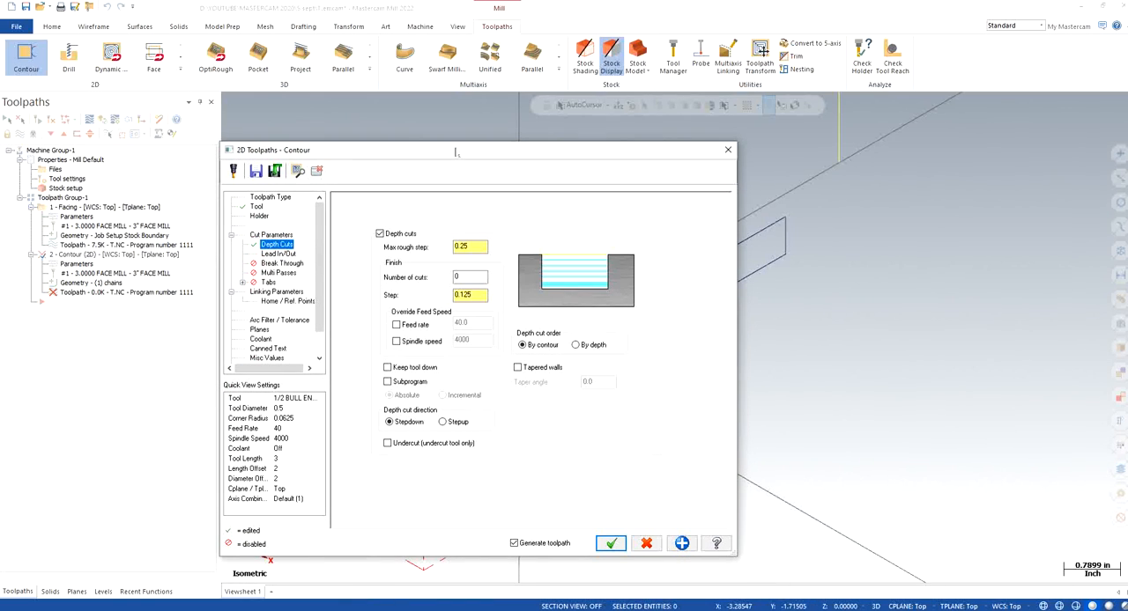
# Set the contour's lead-in line length and arc radius each to 25% of the tool diameter
pyautogui.click(277, 254)
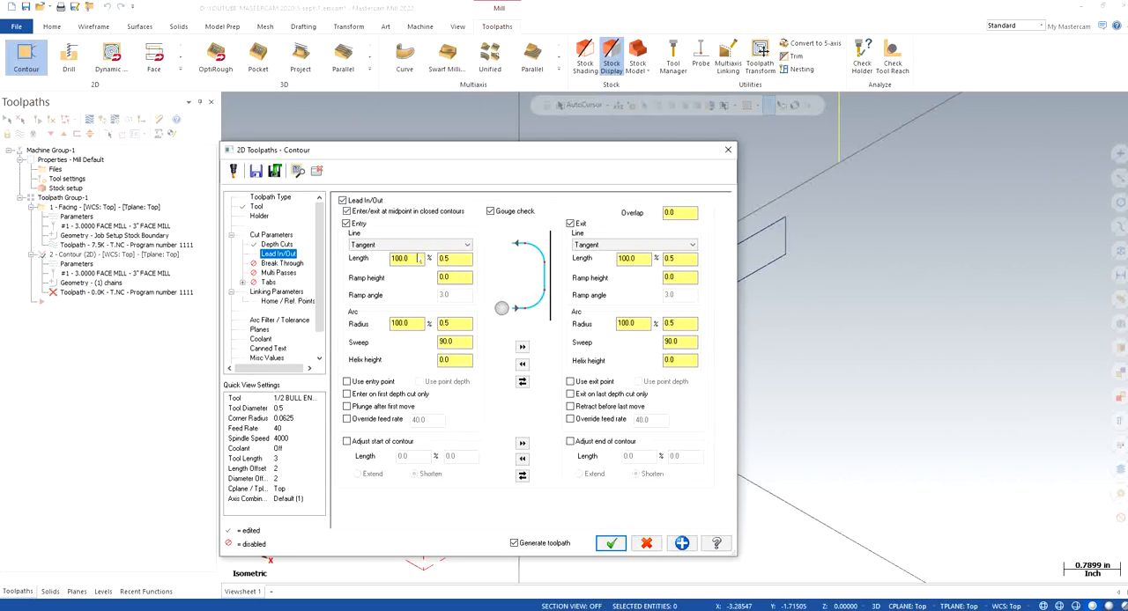
pyautogui.doubleClick(410, 258)
pyautogui.write('25\\')
pyautogui.press('Return')
pyautogui.click(583, 340)
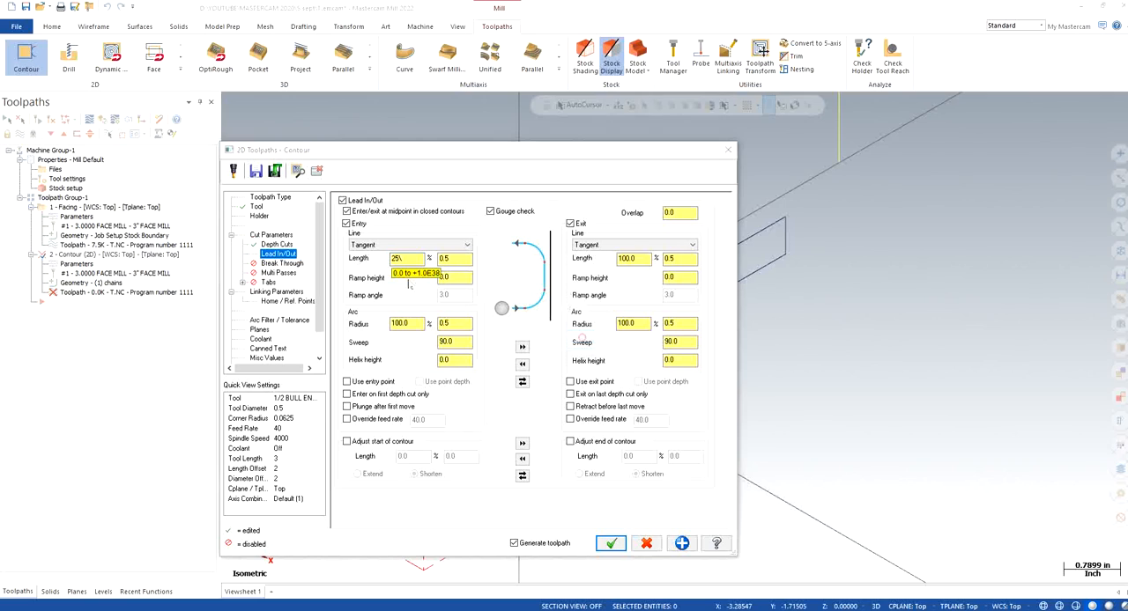
pyautogui.doubleClick(411, 257)
pyautogui.write('2')
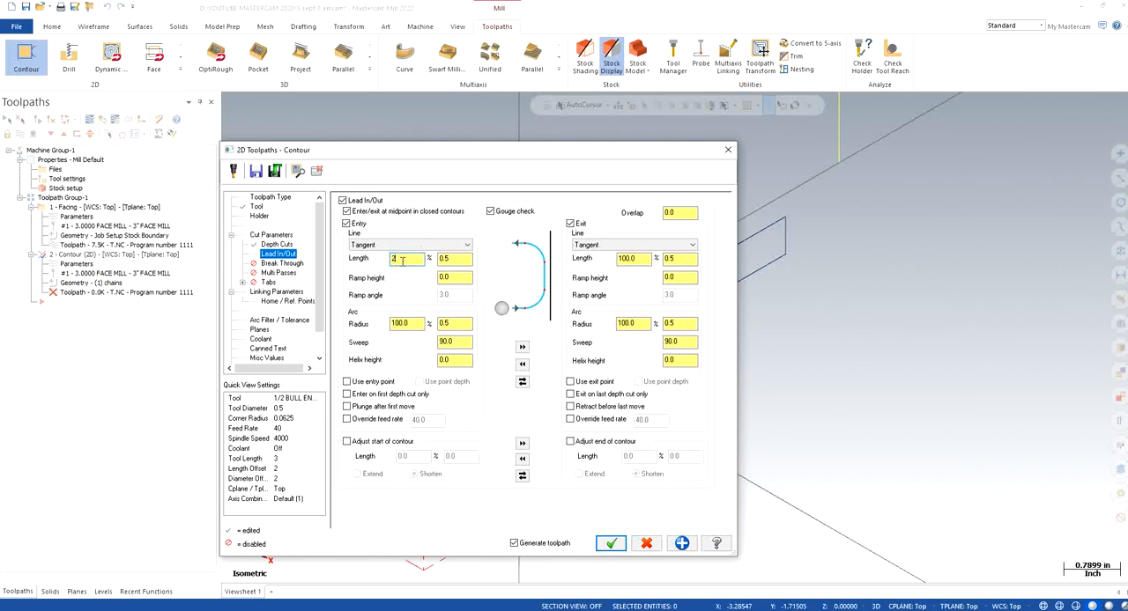
pyautogui.write('5')
pyautogui.press('Return')
pyautogui.doubleClick(407, 323)
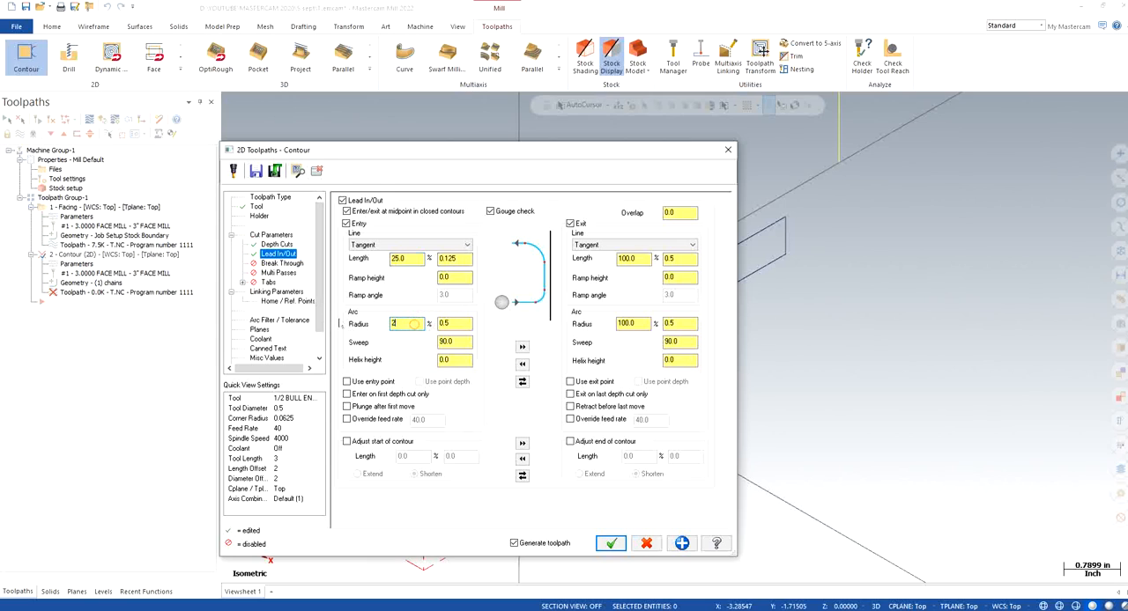
pyautogui.write('25')
pyautogui.press('Return')
# Copy the entry settings to the exit move and set the lead in/out overlap to 0.1
pyautogui.click(522, 346)
pyautogui.doubleClick(692, 213)
pyautogui.write('0.1')
pyautogui.press('Return')
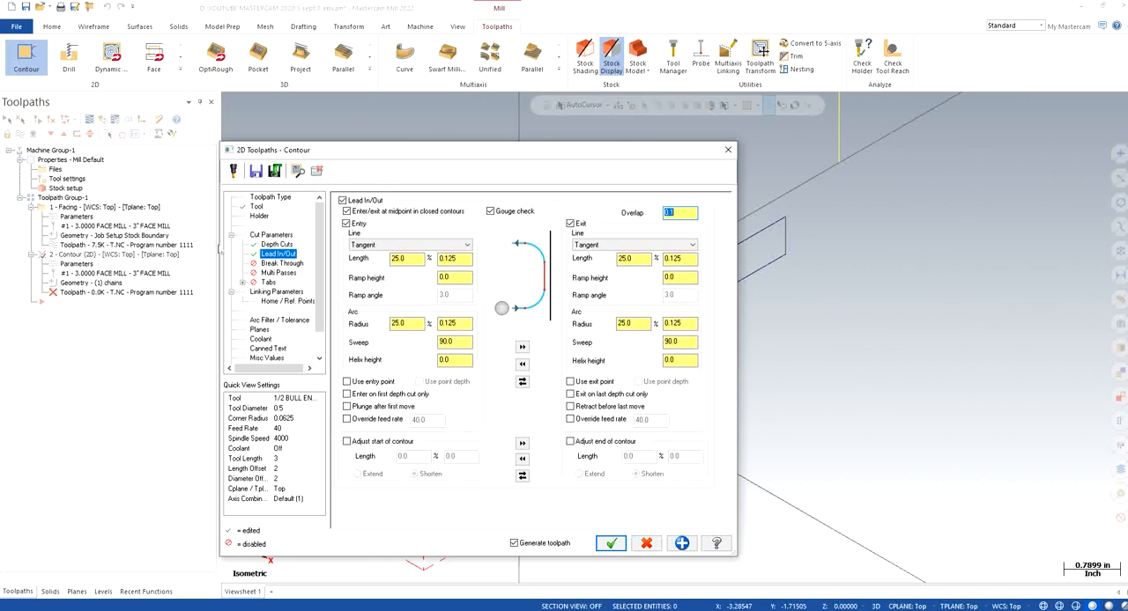
# Enable break through for the contour, enter a break-through amount, and leave multi passes off
pyautogui.click(280, 264)
pyautogui.click(398, 234)
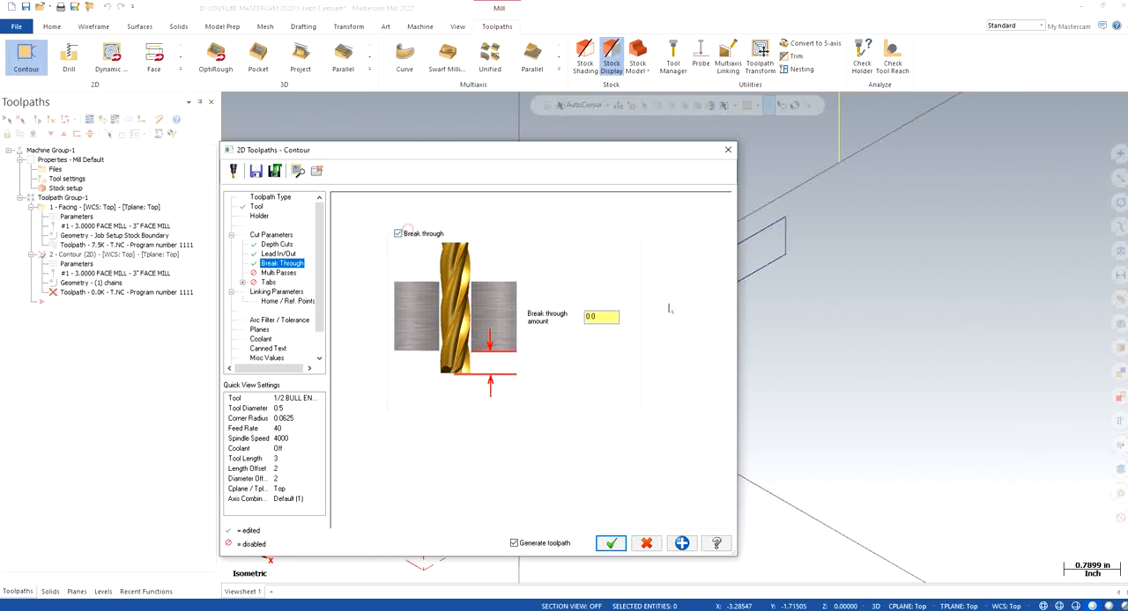
pyautogui.doubleClick(604, 317)
pyautogui.write('1')
pyautogui.click(279, 273)
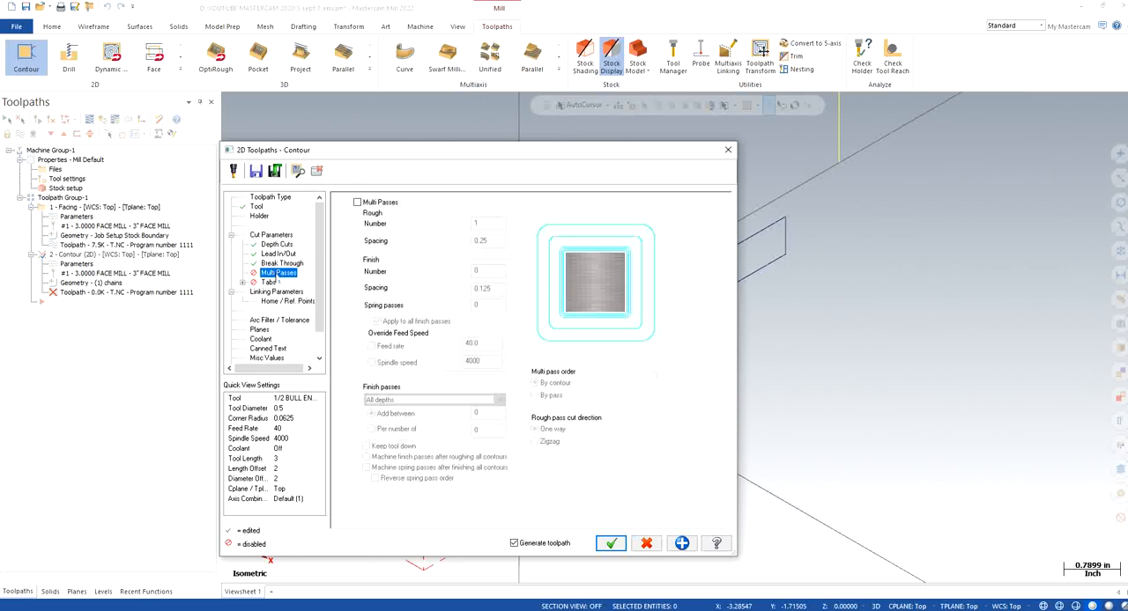
# Use clearance only at the operation's start and end, make the depth absolute, and set the feed plane to 0.1
pyautogui.click(277, 292)
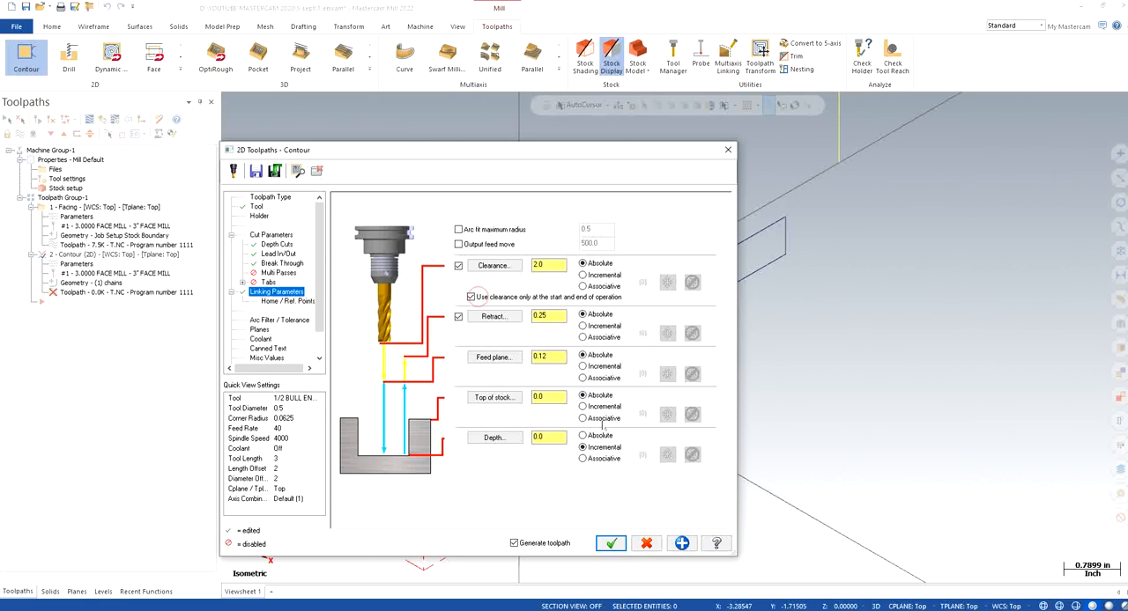
pyautogui.click(599, 435)
pyautogui.doubleClick(553, 356)
pyautogui.write('0.1')
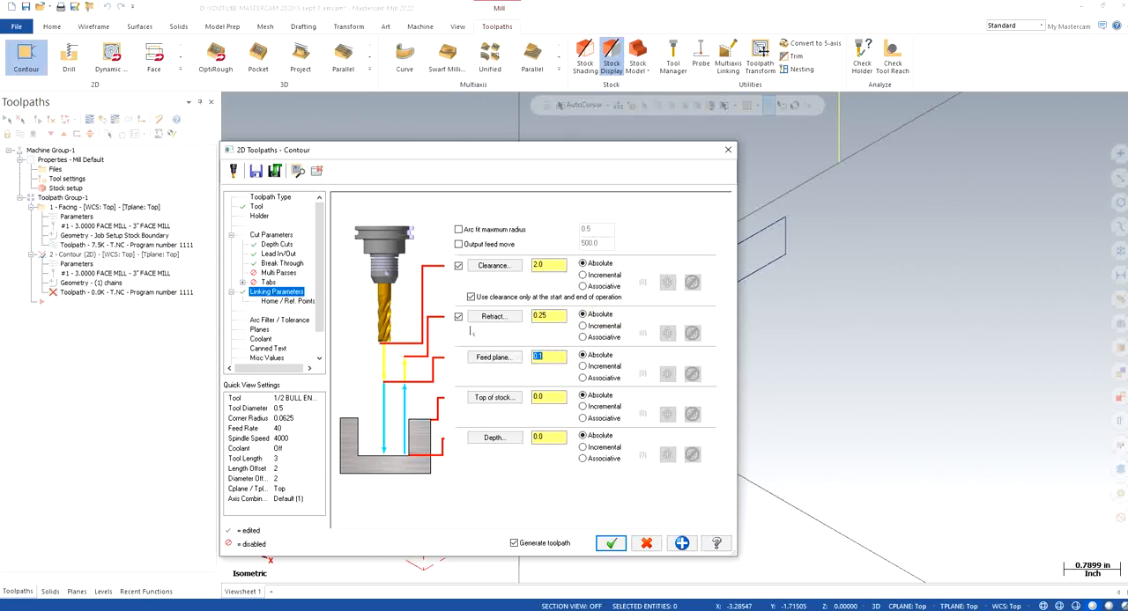
# Take the contour's depth of -1.42 from the part's lower edge corner at the step
pyautogui.click(504, 442)
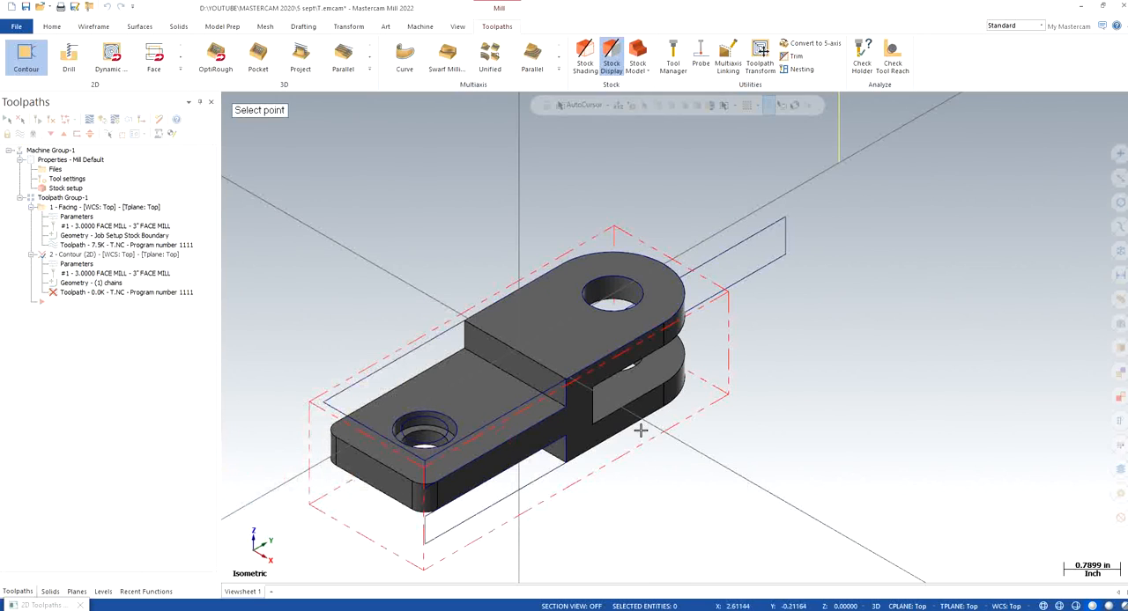
pyautogui.click(564, 464)
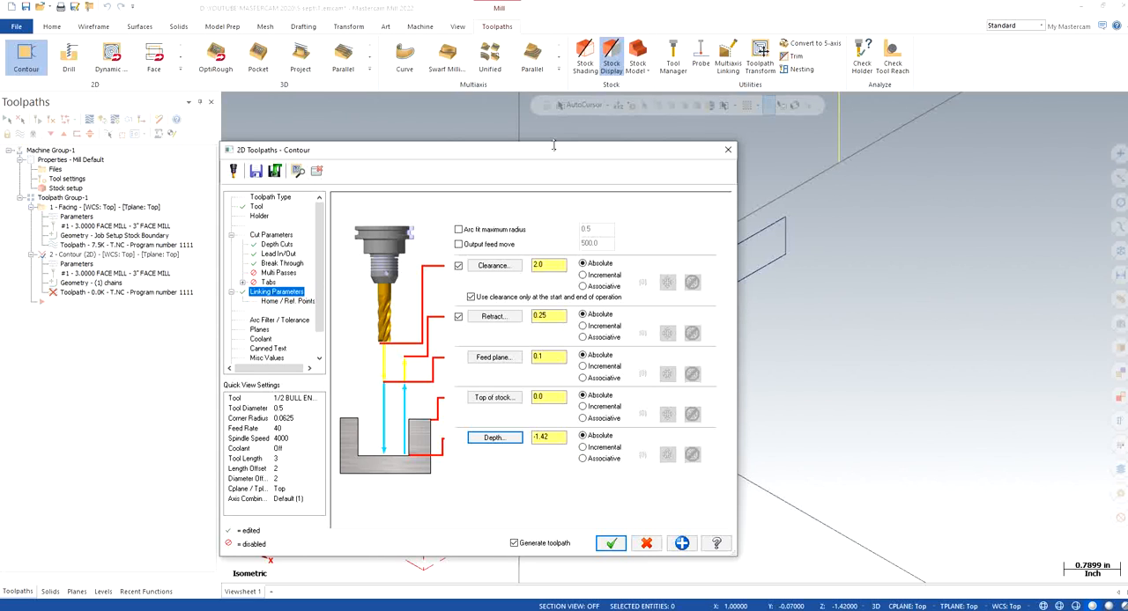
pyautogui.moveTo(553, 147); pyautogui.dragTo(389, 103)
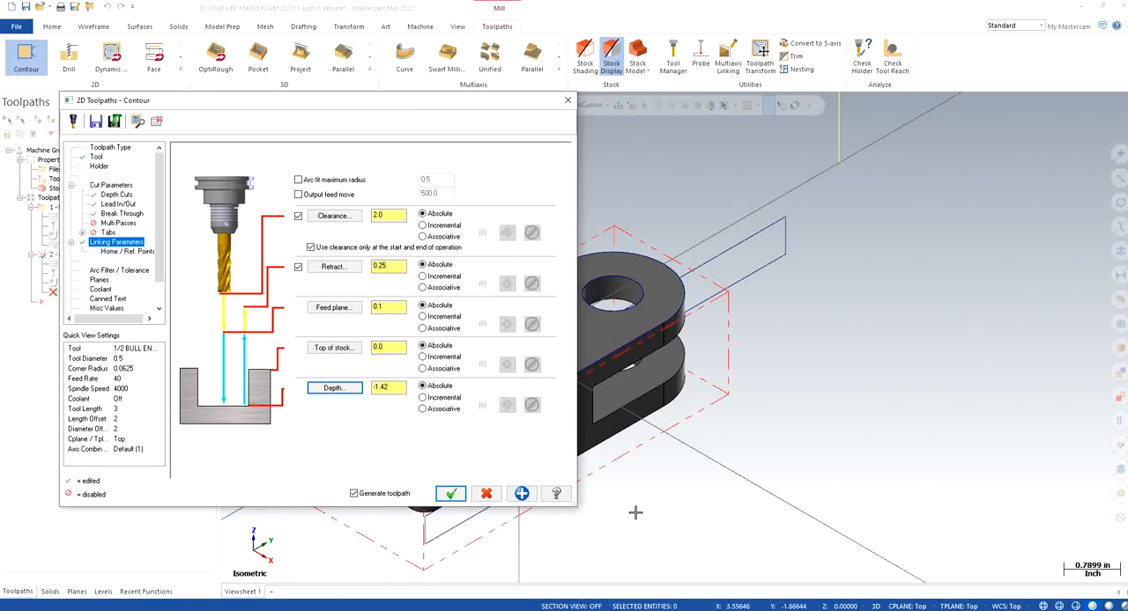
# Set the break-through amount to 0.25 and edit the contour's absolute depth value
pyautogui.click(123, 214)
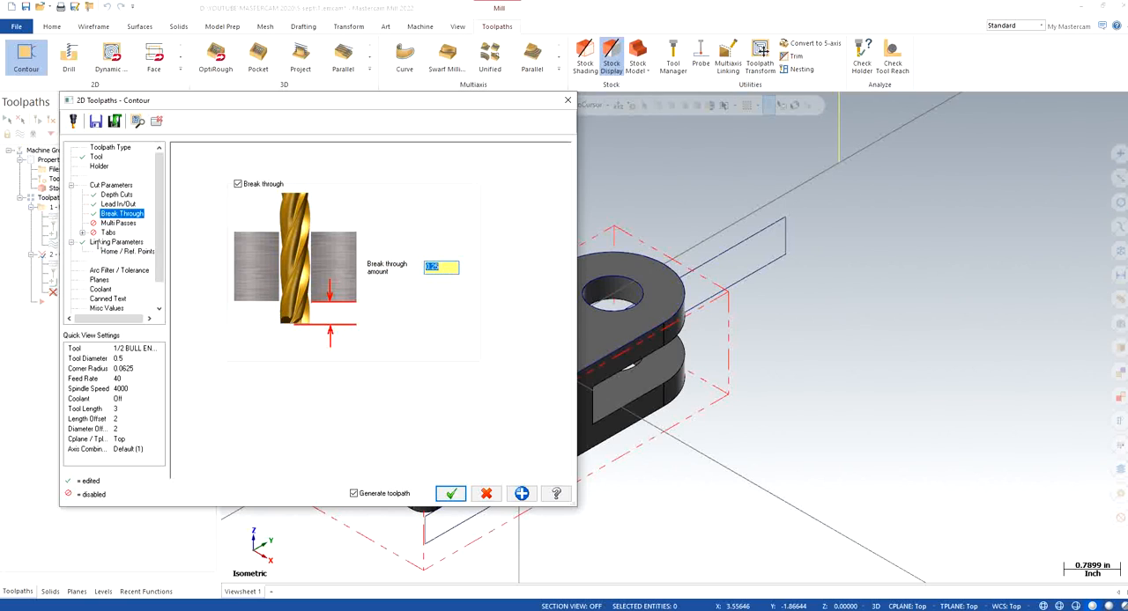
pyautogui.click(112, 243)
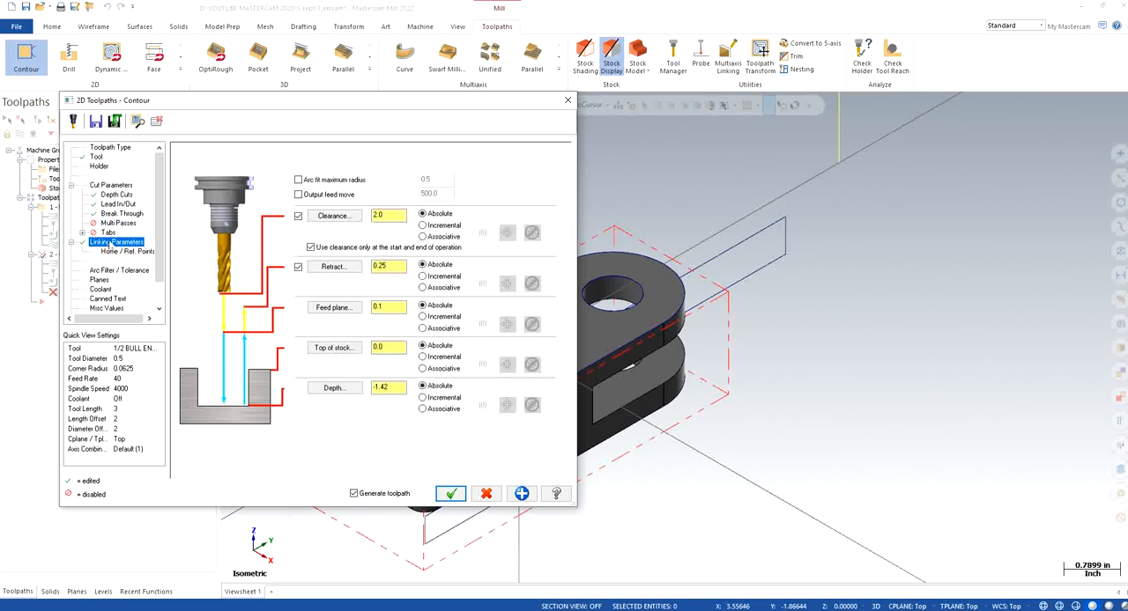
pyautogui.click(396, 387)
pyautogui.press('BackSpace')
pyautogui.press('BackSpace')
pyautogui.press('BackSpace')
# Turn on flood coolant for the contour and accept the parameters to generate the toolpath
pyautogui.click(99, 280)
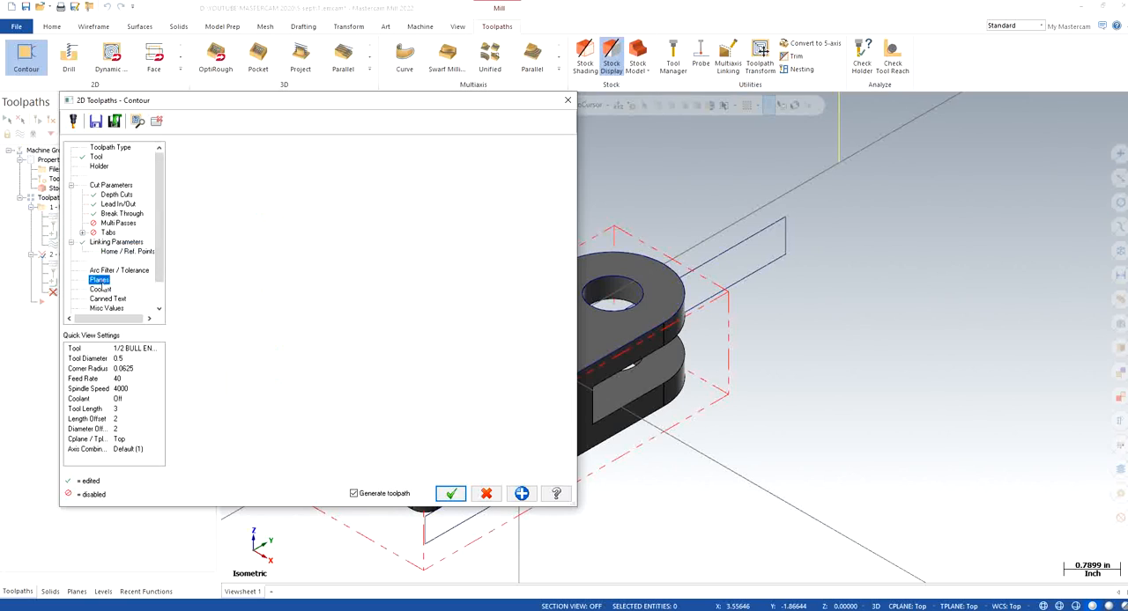
pyautogui.click(99, 289)
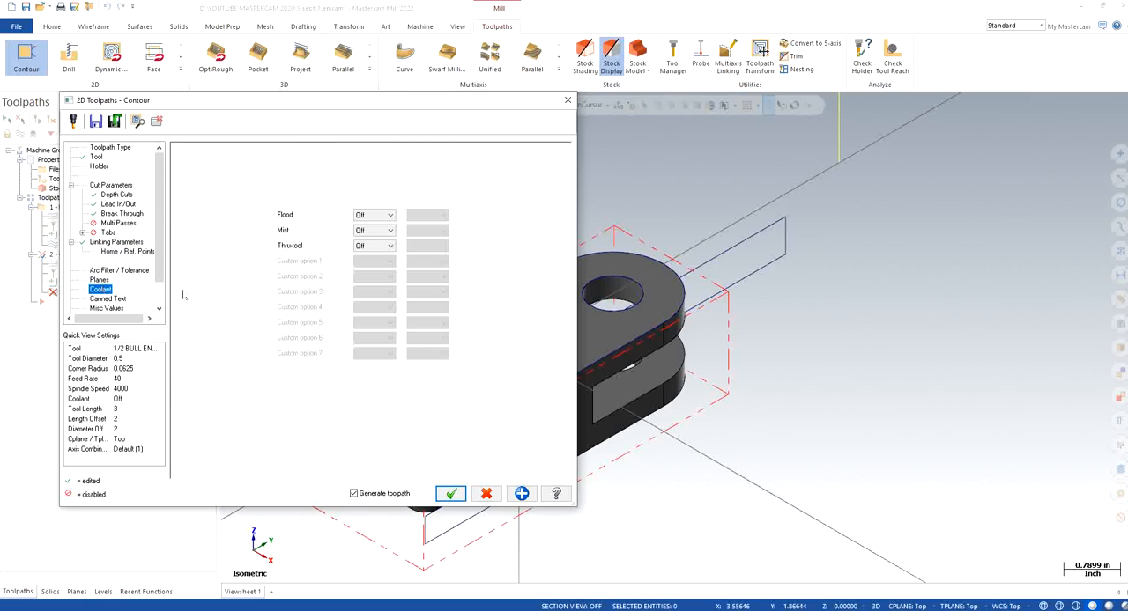
pyautogui.click(375, 215)
pyautogui.click(371, 225)
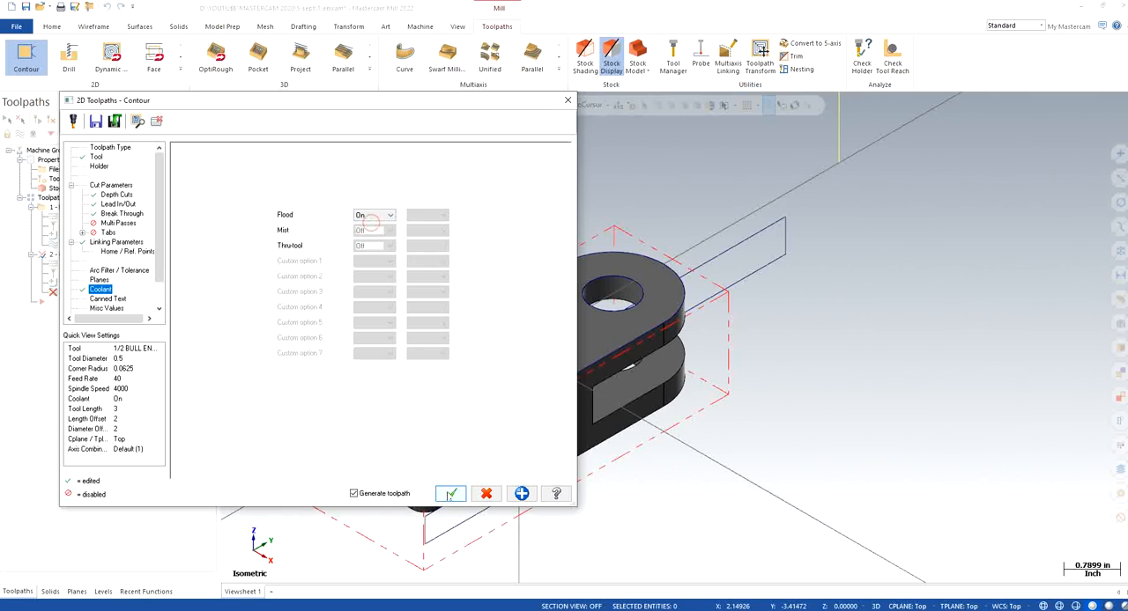
pyautogui.click(450, 493)
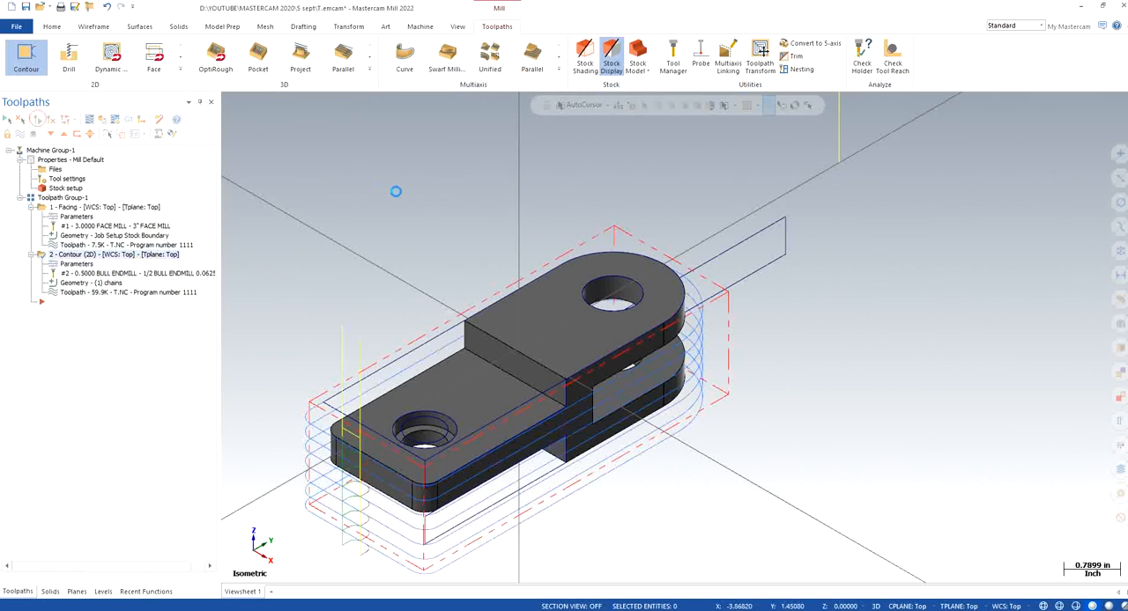
# Set the contour operation's stock to leave on walls to 0.01 and accept its parameters
pyautogui.scroll(-1, 423, 212)
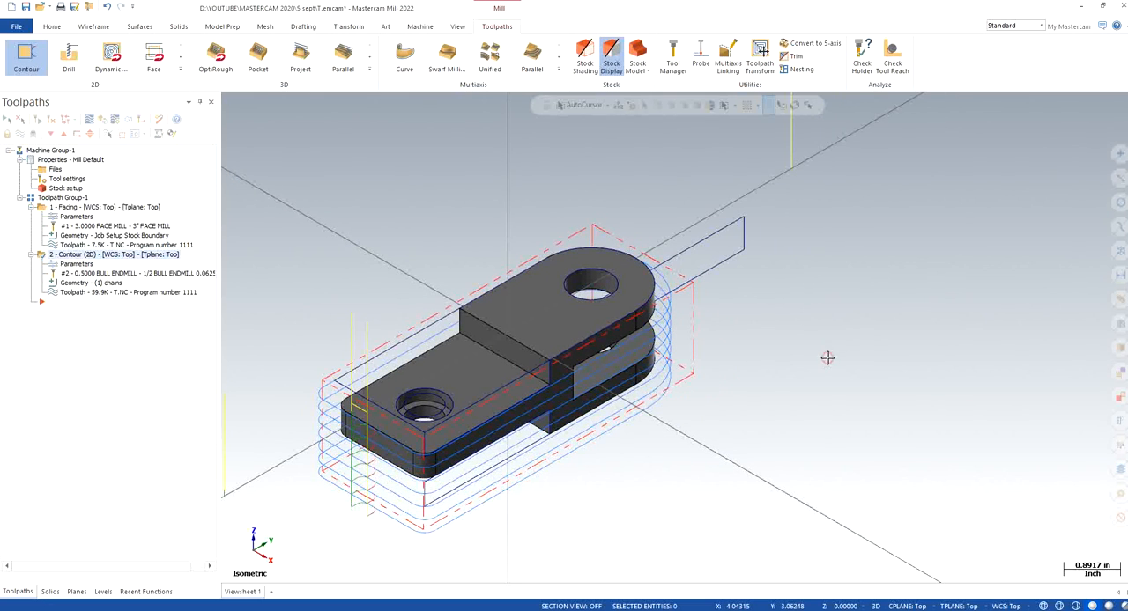
pyautogui.moveTo(577, 511); pyautogui.dragTo(456, 443, button='middle')
pyautogui.scroll(2, 455, 456)
pyautogui.rightClick(395, 444)
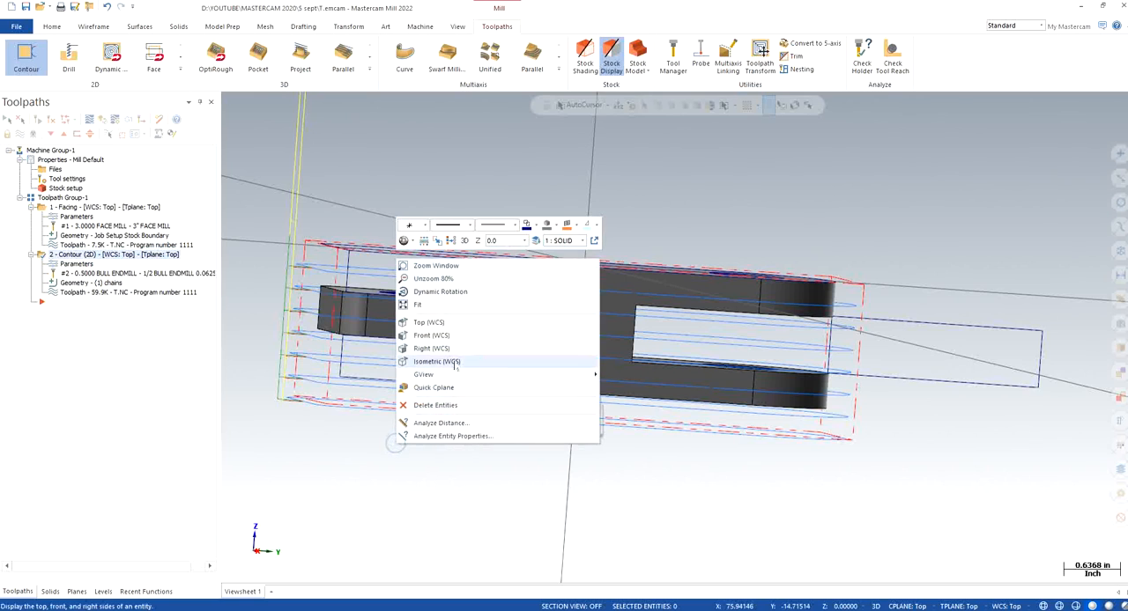
pyautogui.click(454, 364)
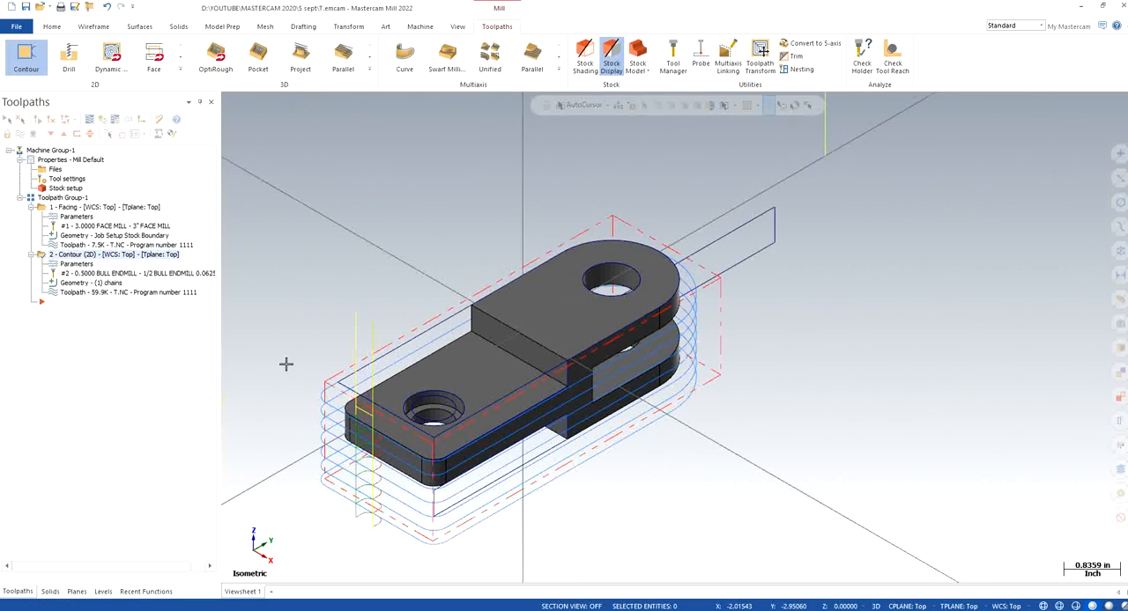
pyautogui.scroll(1, 285, 363)
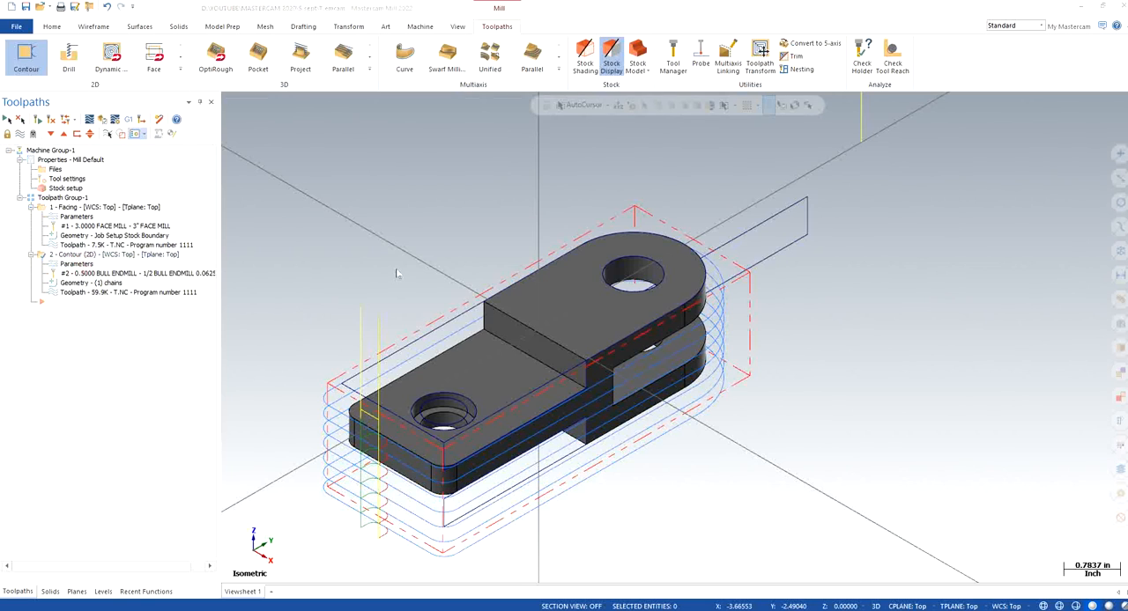
pyautogui.click(111, 185)
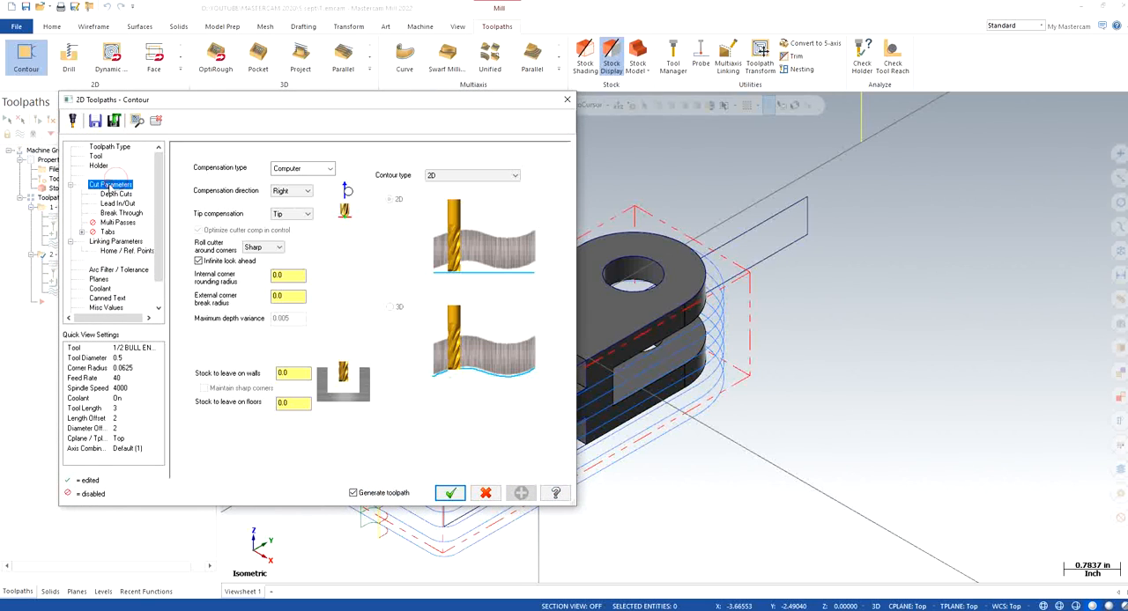
pyautogui.click(301, 373)
pyautogui.write('1')
pyautogui.press('Return')
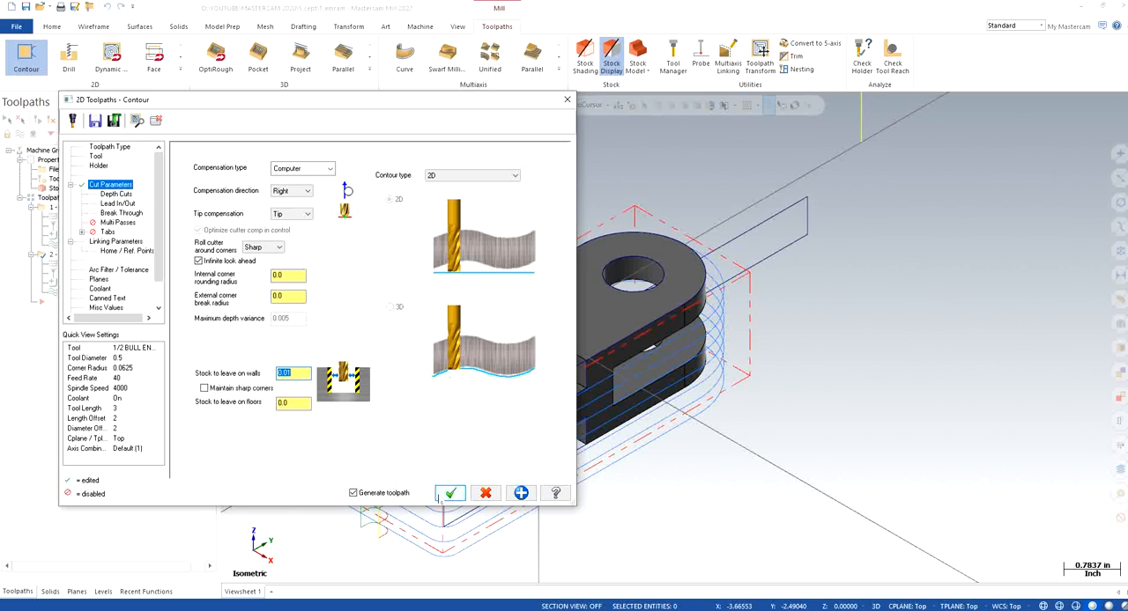
pyautogui.click(450, 494)
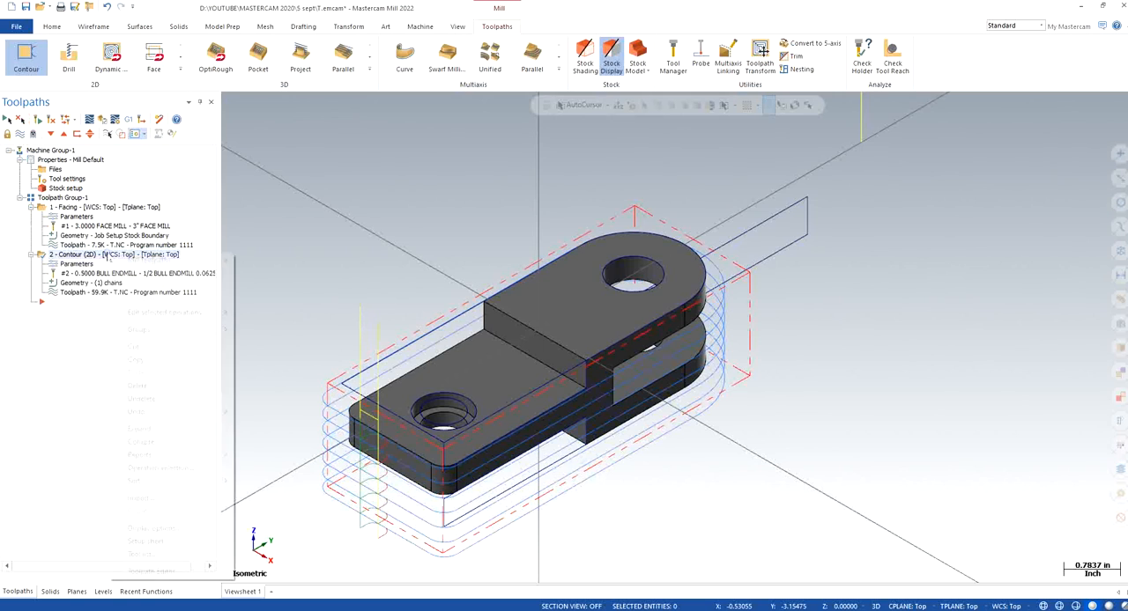
# Copy the 2D contour operation and paste the duplicate at the end of the toolpath group
pyautogui.rightClick(108, 256)
pyautogui.click(141, 360)
pyautogui.click(93, 338)
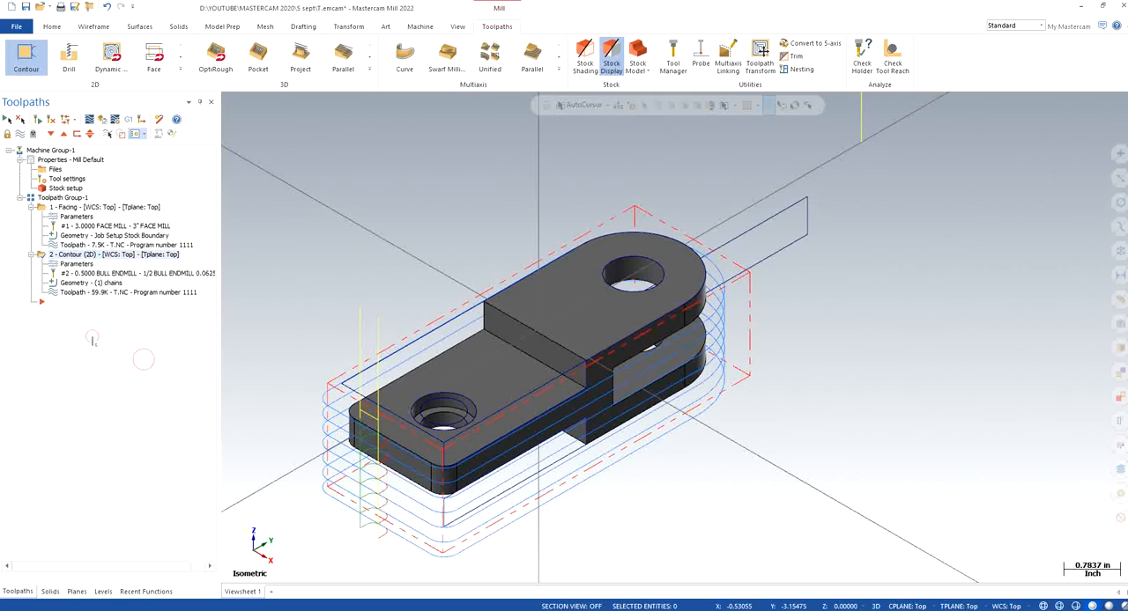
pyautogui.hotkey('ctrl', 'v')
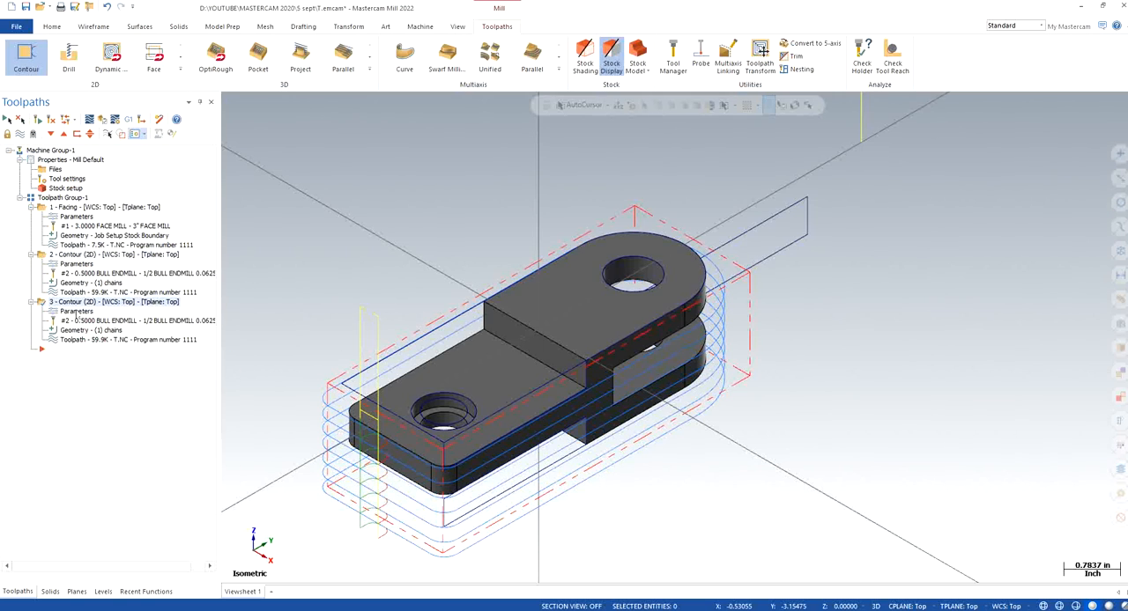
# Set the copied contour's stock to leave on walls to 0.0, accept its parameters and save the file
pyautogui.click(74, 312)
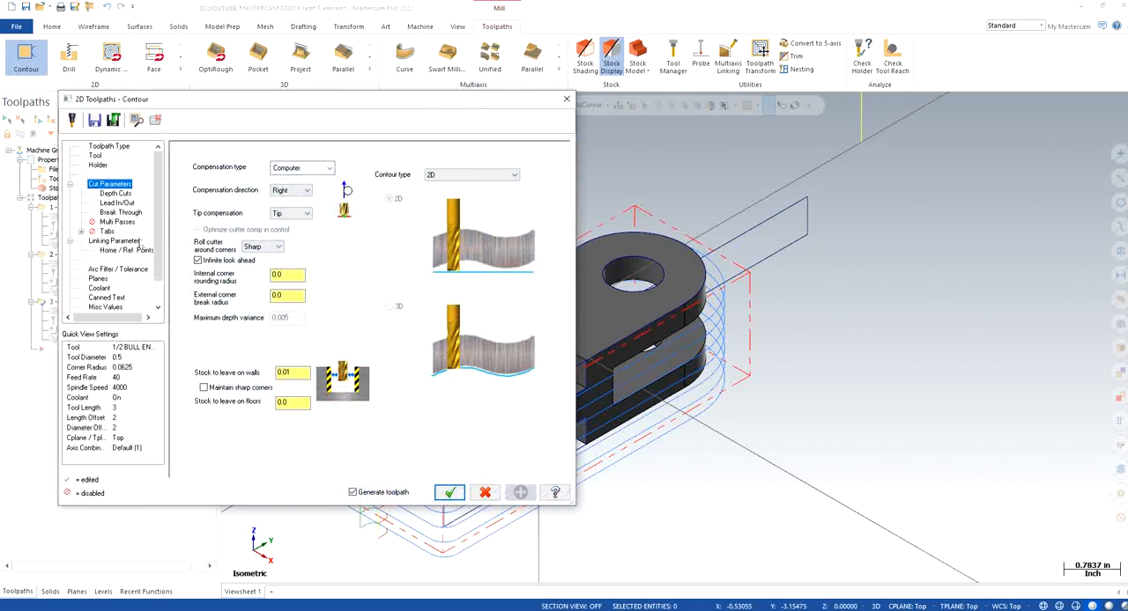
pyautogui.click(299, 373)
pyautogui.write('0.0')
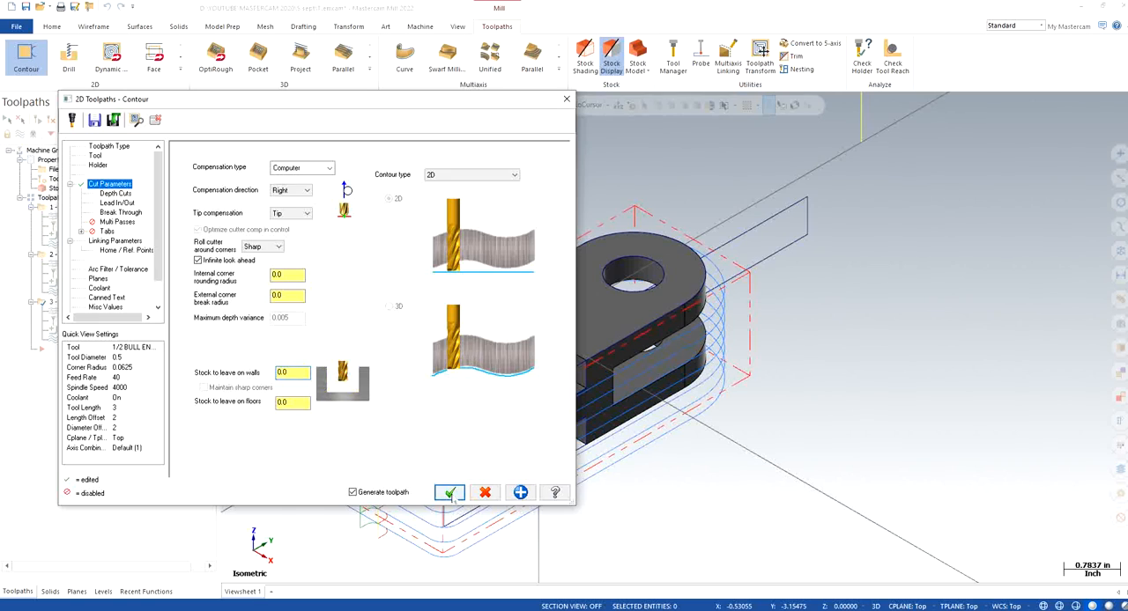
pyautogui.click(448, 492)
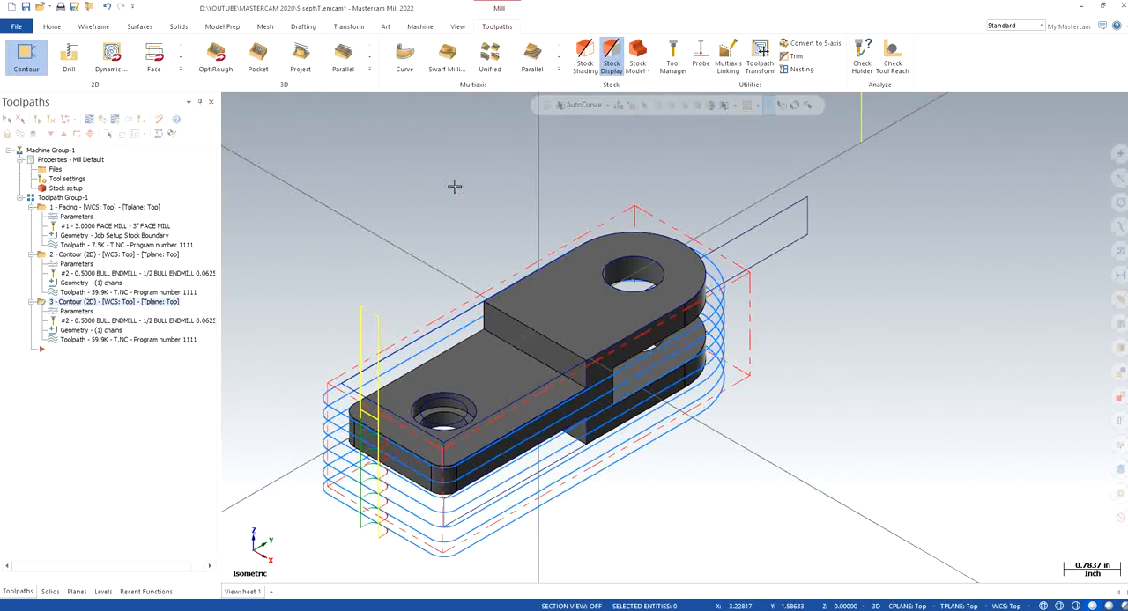
pyautogui.hotkey('ctrl', 's')
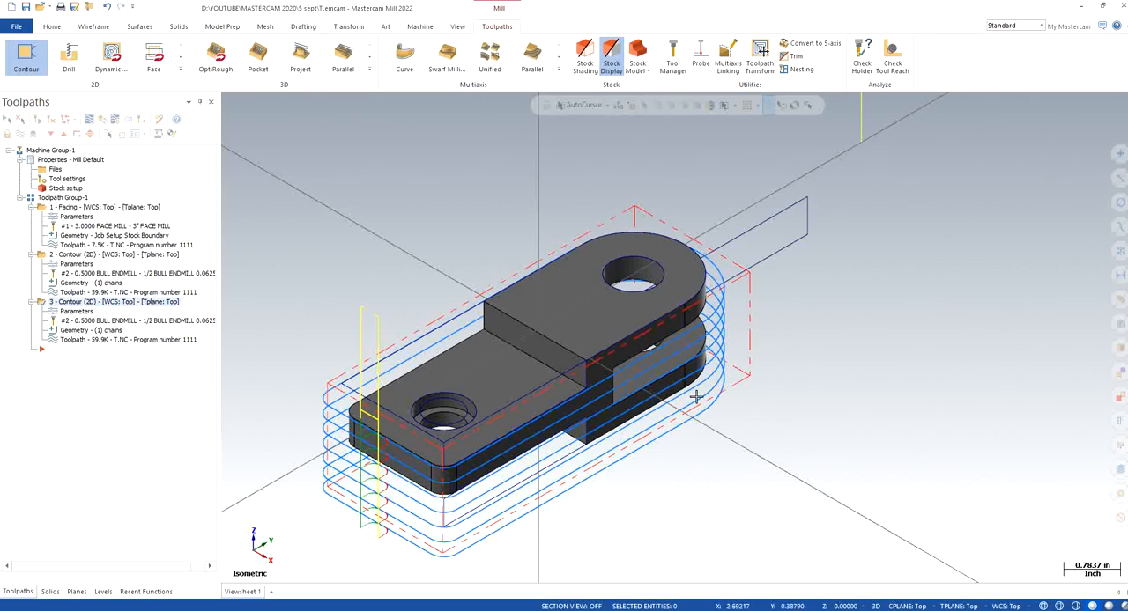
# Try to start the toolpath simulation and dismiss its error dialogs
pyautogui.scroll(3, 443, 424)
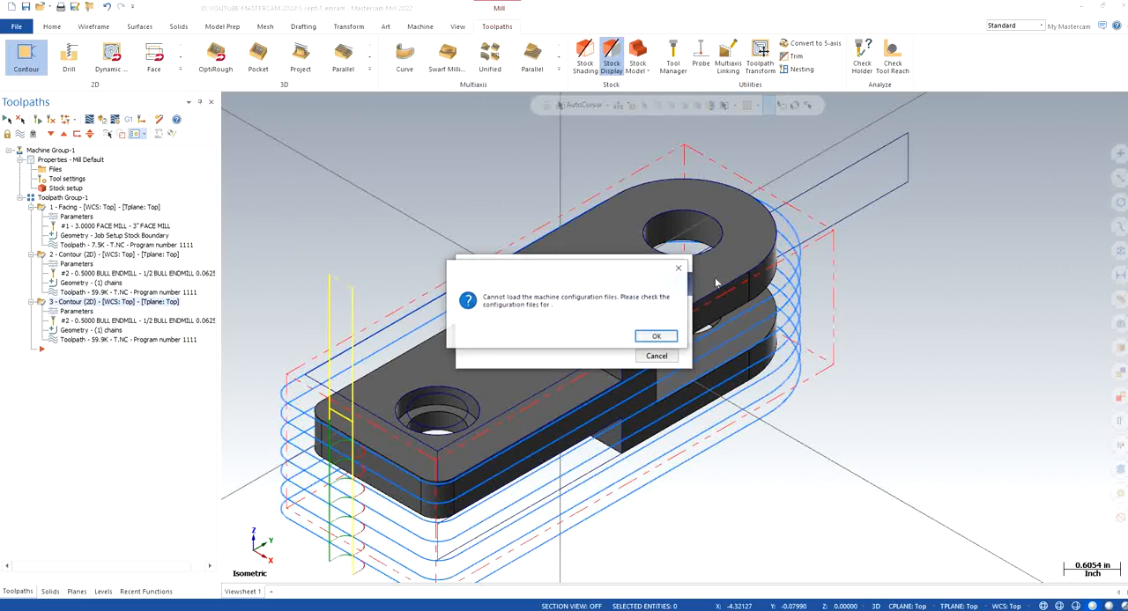
pyautogui.click(657, 336)
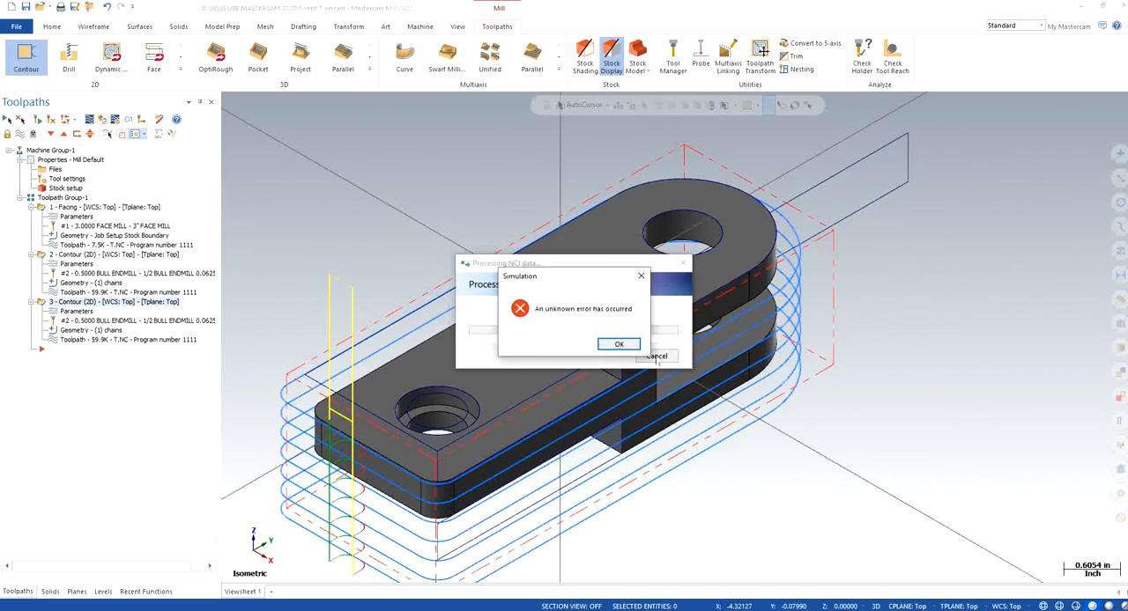
pyautogui.click(621, 344)
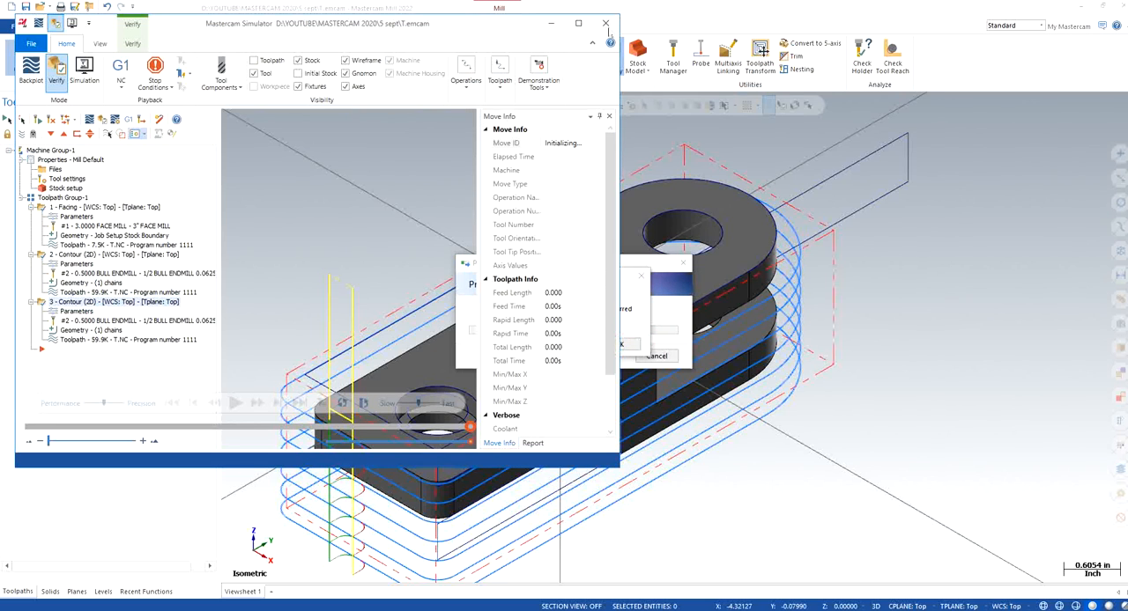
pyautogui.click(628, 344)
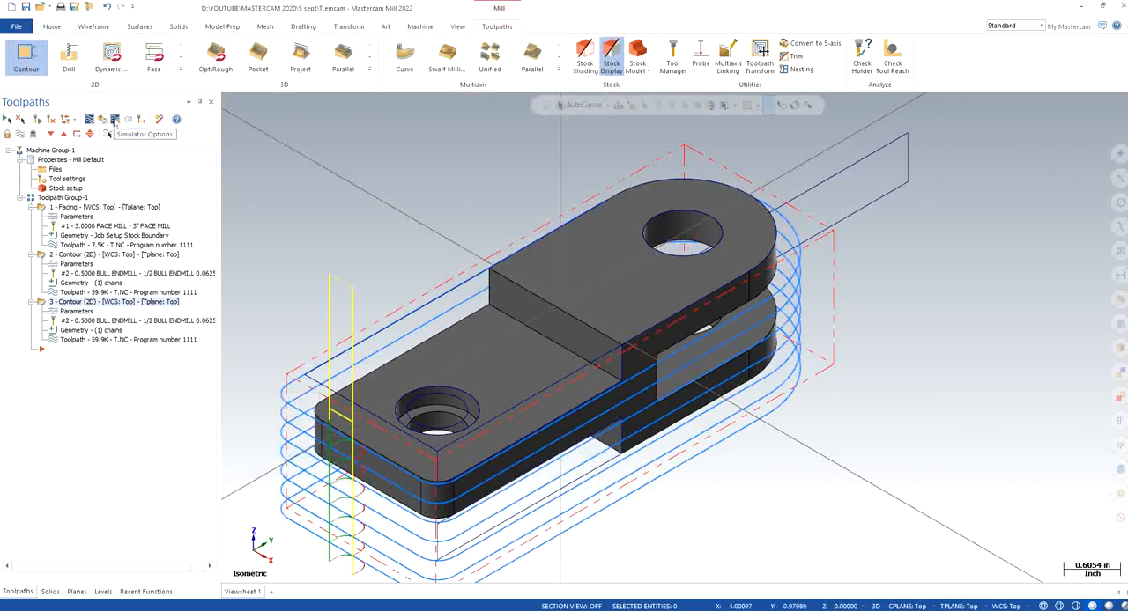
# Verify the operations in a maximized Mastercam Simulator, toggling the collision stop condition and playing the full machining simulation
pyautogui.click(104, 119)
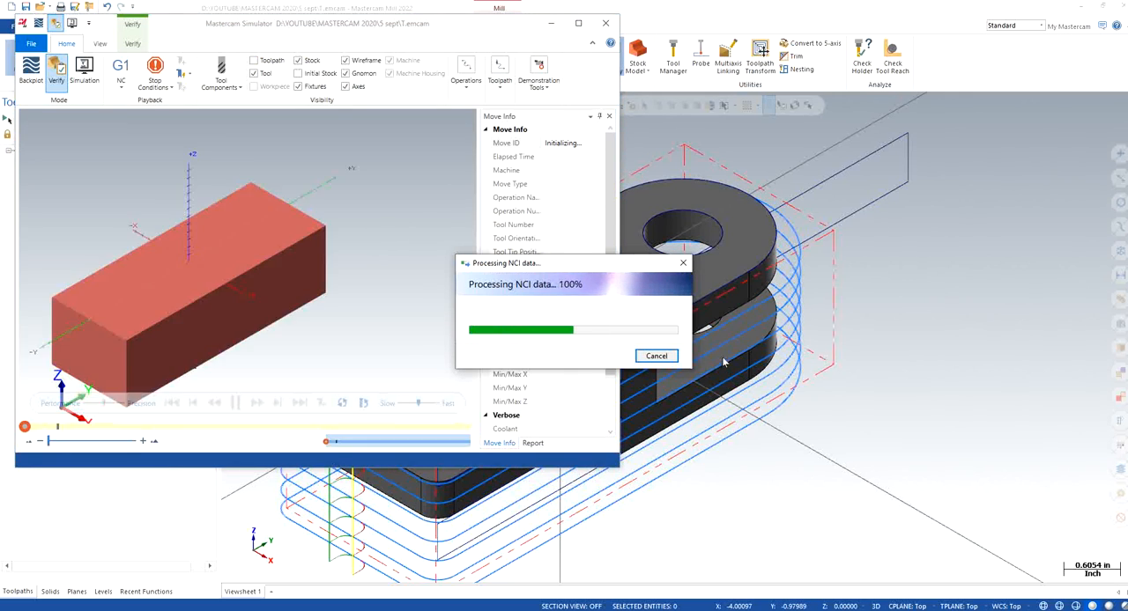
pyautogui.click(151, 87)
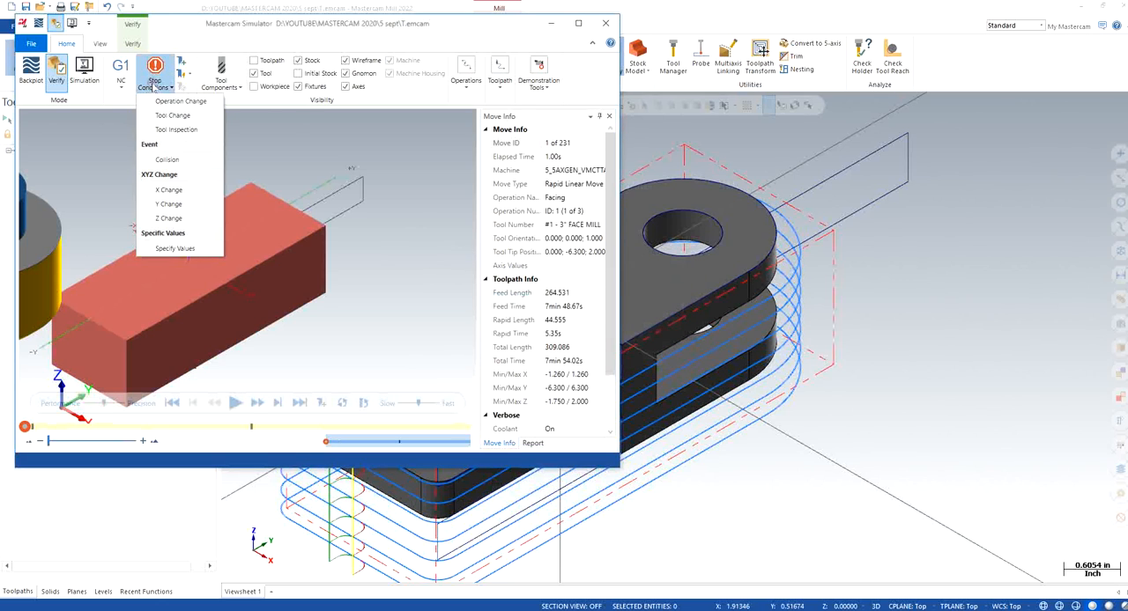
pyautogui.click(186, 158)
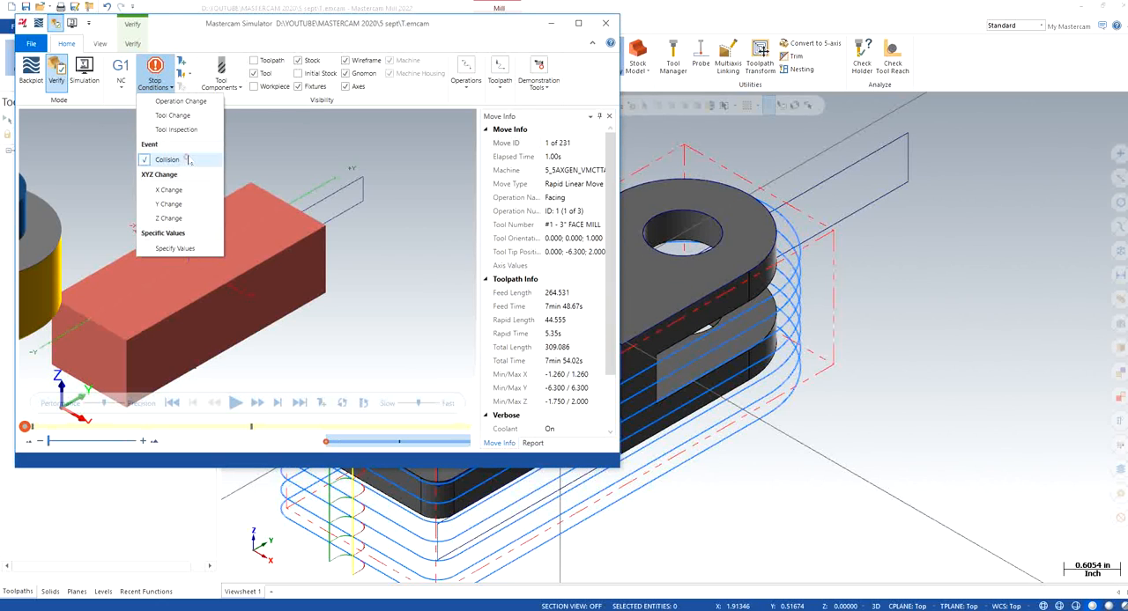
pyautogui.click(132, 43)
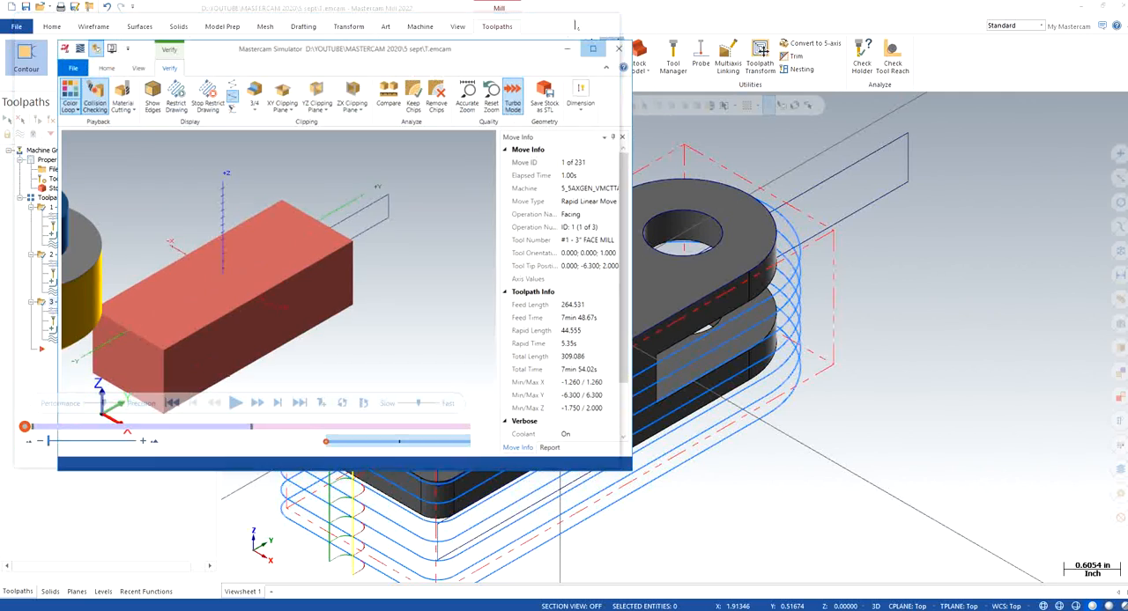
pyautogui.click(578, 23)
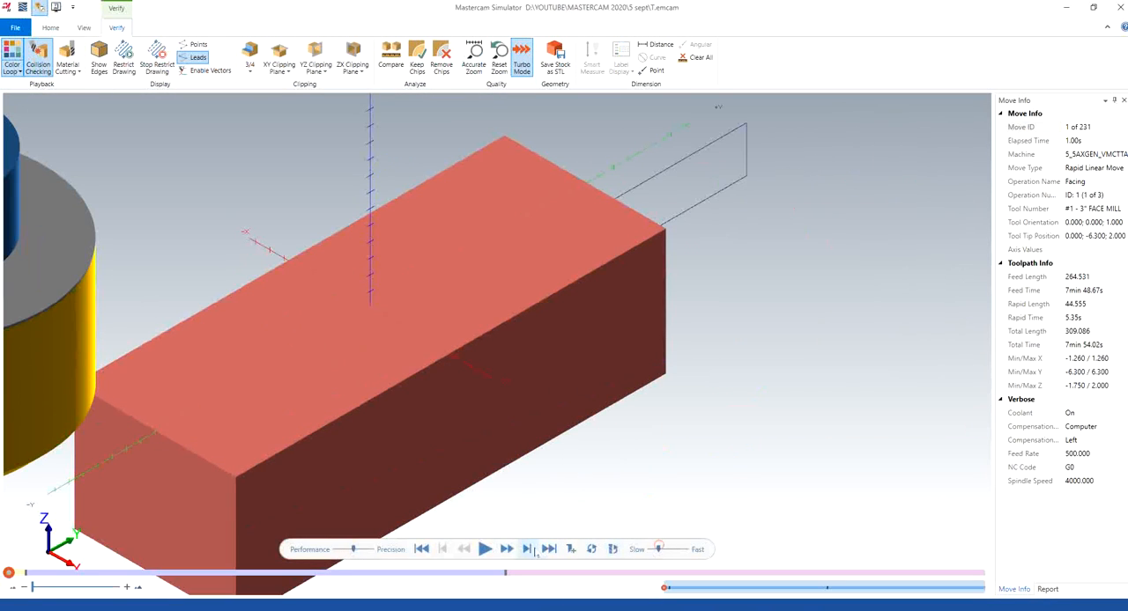
pyautogui.click(485, 548)
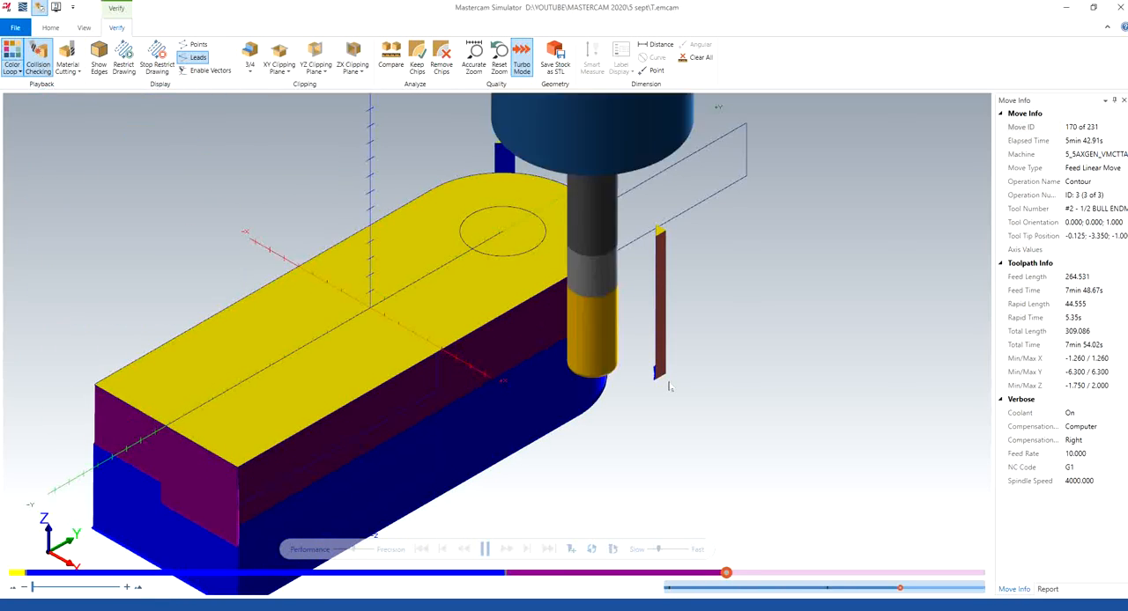
# Examine the simulated stock's rounded end, side walls and surrounding offcuts, and close the simulator
pyautogui.scroll(-3, 674, 351)
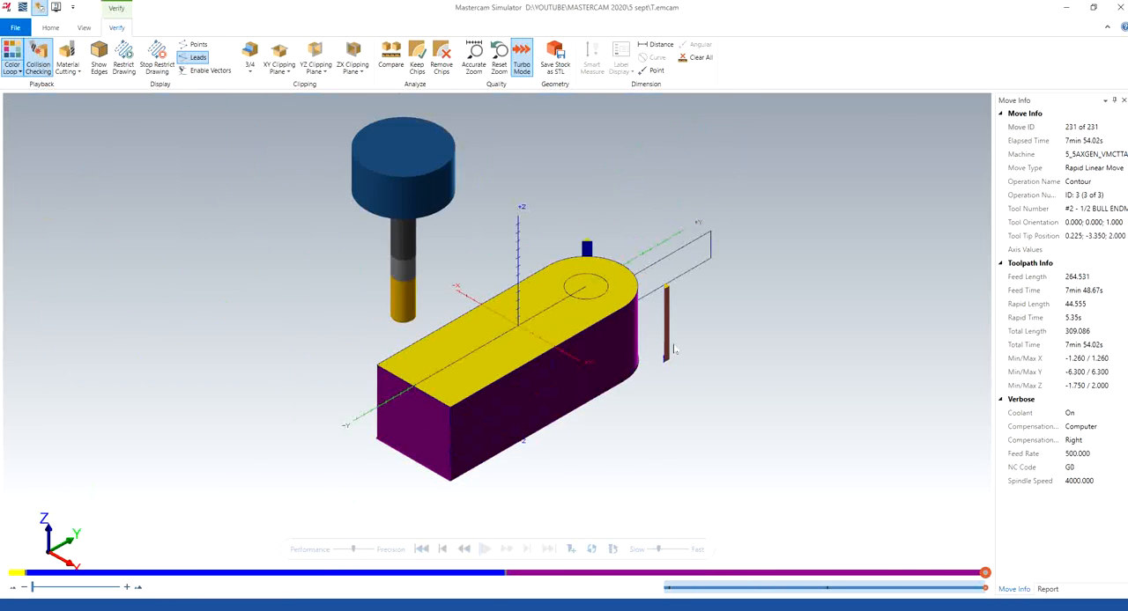
pyautogui.scroll(3, 674, 290)
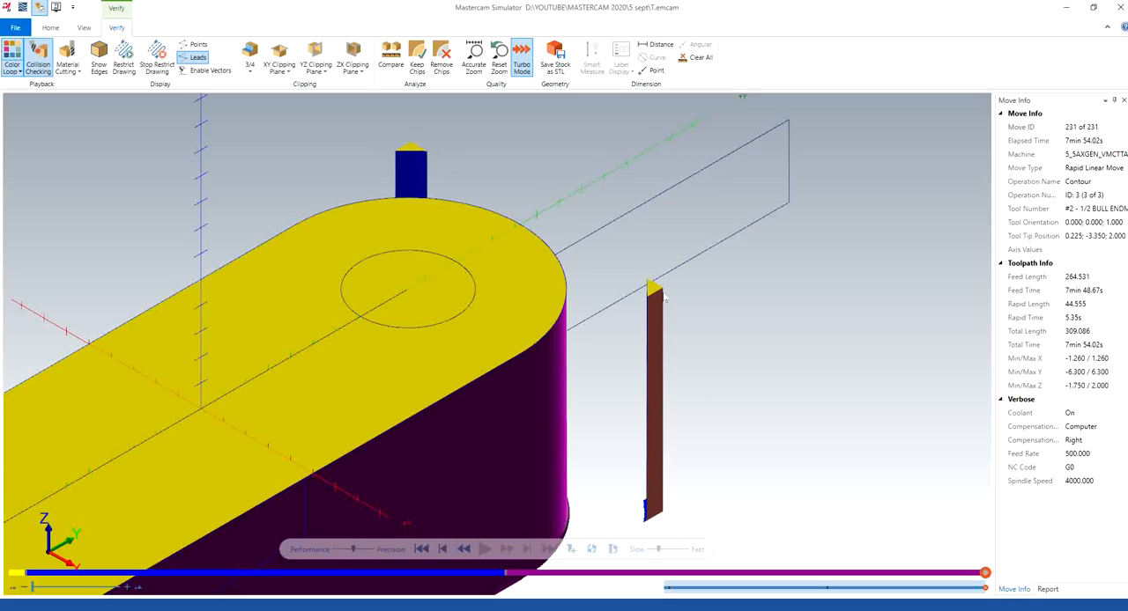
pyautogui.scroll(-5, 660, 372)
pyautogui.scroll(2, 596, 469)
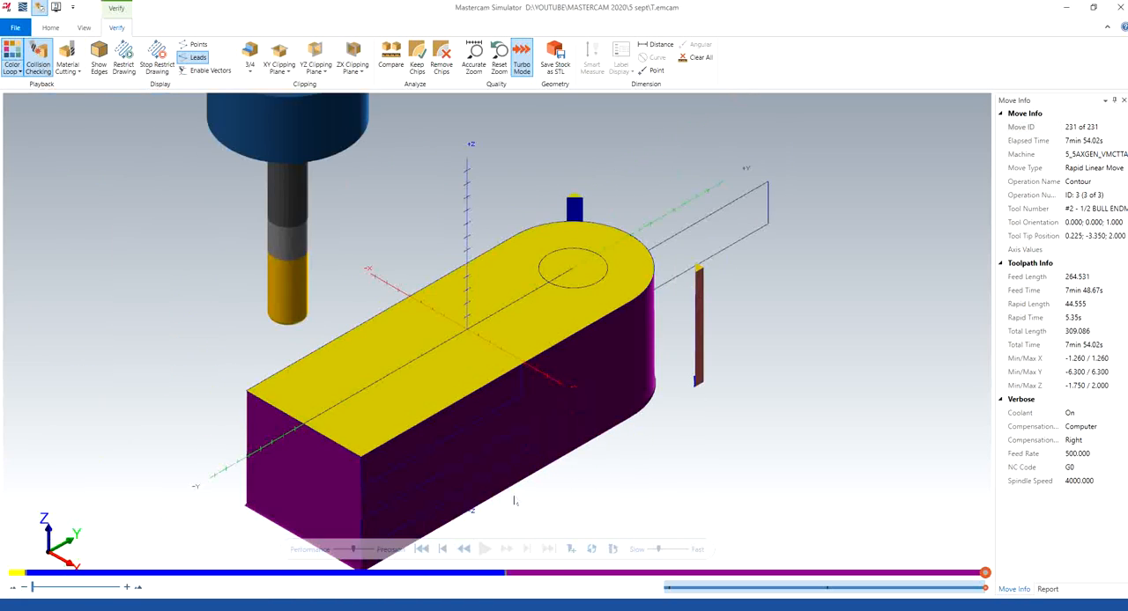
pyautogui.moveTo(516, 502)
pyautogui.mouseDown(button='middle')
pyautogui.moveTo(493, 446)
pyautogui.moveTo(519, 466)
pyautogui.moveTo(514, 483)
pyautogui.mouseUp(button='middle')
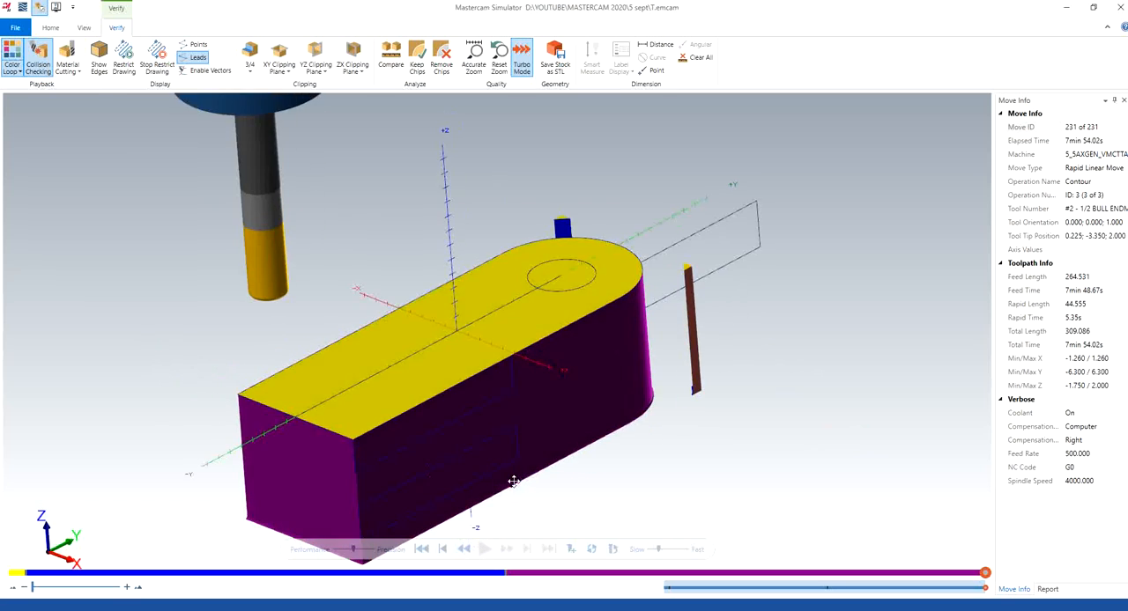
pyautogui.scroll(-2, 649, 381)
pyautogui.moveTo(650, 381); pyautogui.dragTo(548, 373, button='middle')
pyautogui.moveTo(491, 328); pyautogui.dragTo(591, 319, button='middle')
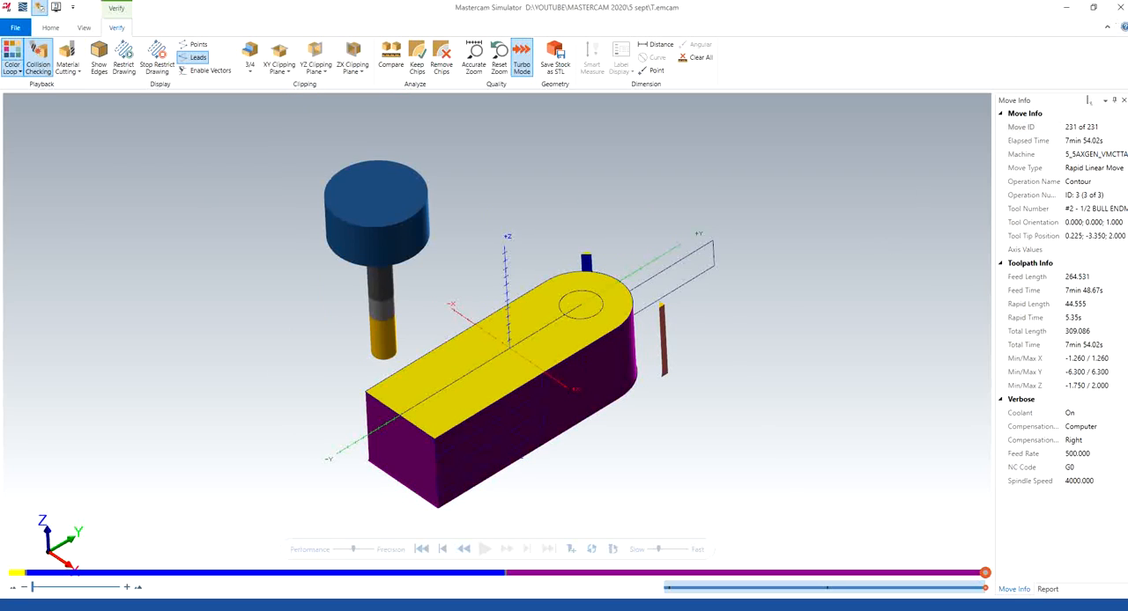
pyautogui.click(1120, 7)
# Start a drill toolpath and accept the top edges of the rounded-end hole and the counterbored hole as its geometry
pyautogui.rightClick(466, 244)
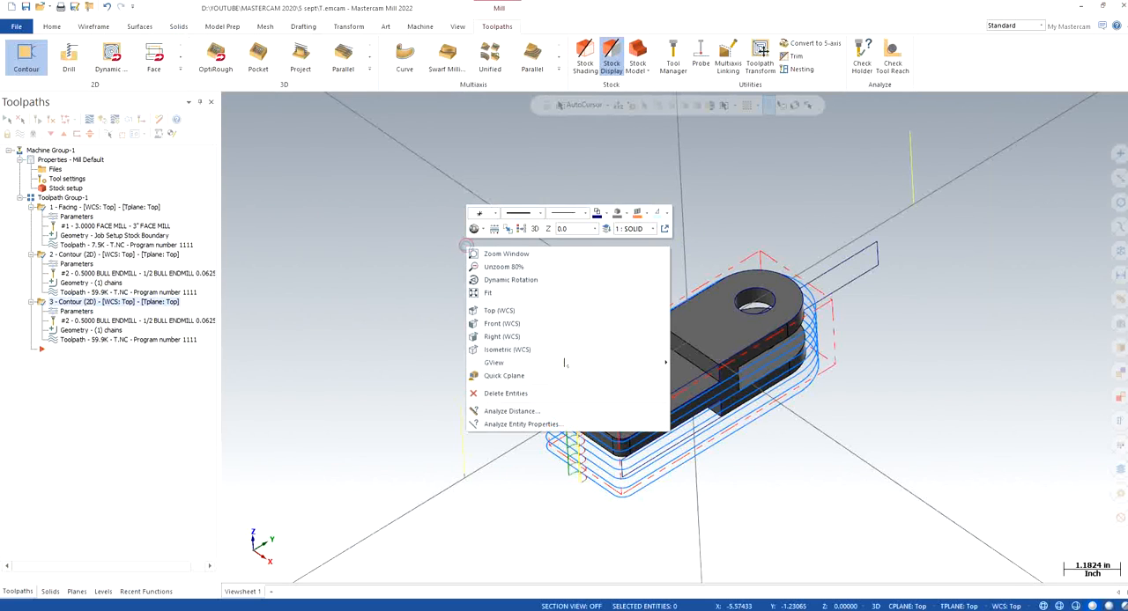
pyautogui.click(548, 350)
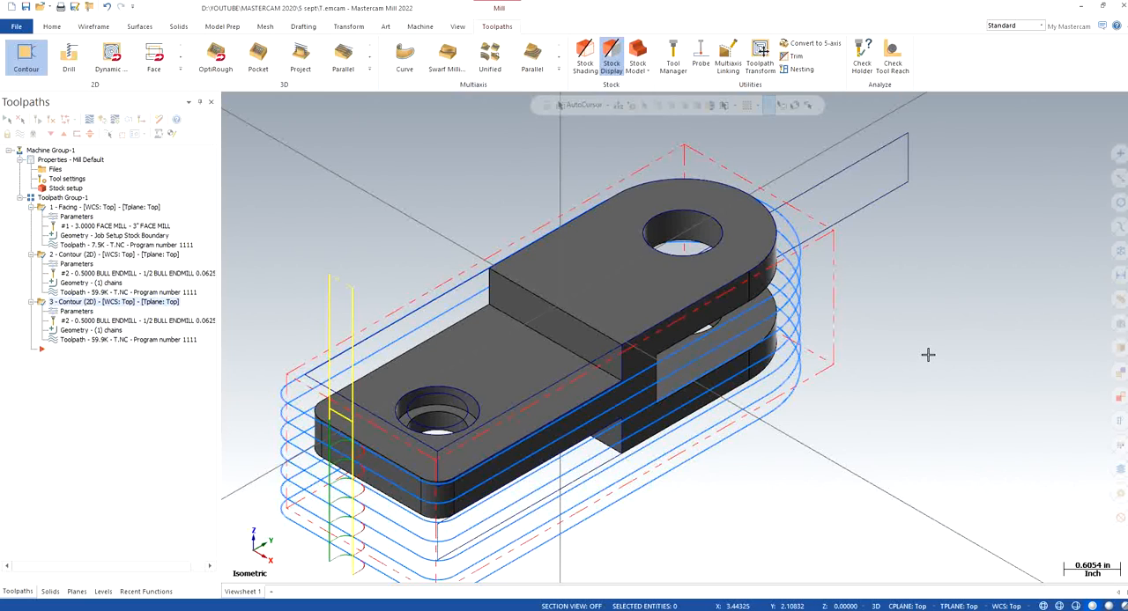
pyautogui.moveTo(760, 446)
pyautogui.mouseDown(button='middle')
pyautogui.moveTo(740, 456)
pyautogui.moveTo(722, 397)
pyautogui.moveTo(722, 454)
pyautogui.moveTo(716, 445)
pyautogui.mouseUp(button='middle')
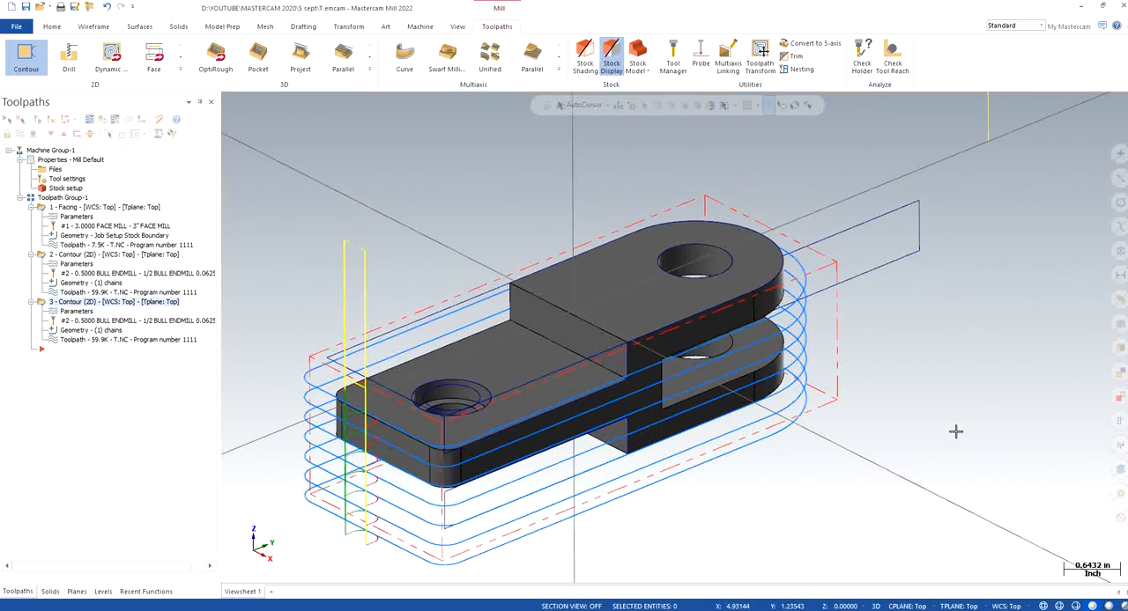
pyautogui.rightClick(446, 202)
pyautogui.click(507, 306)
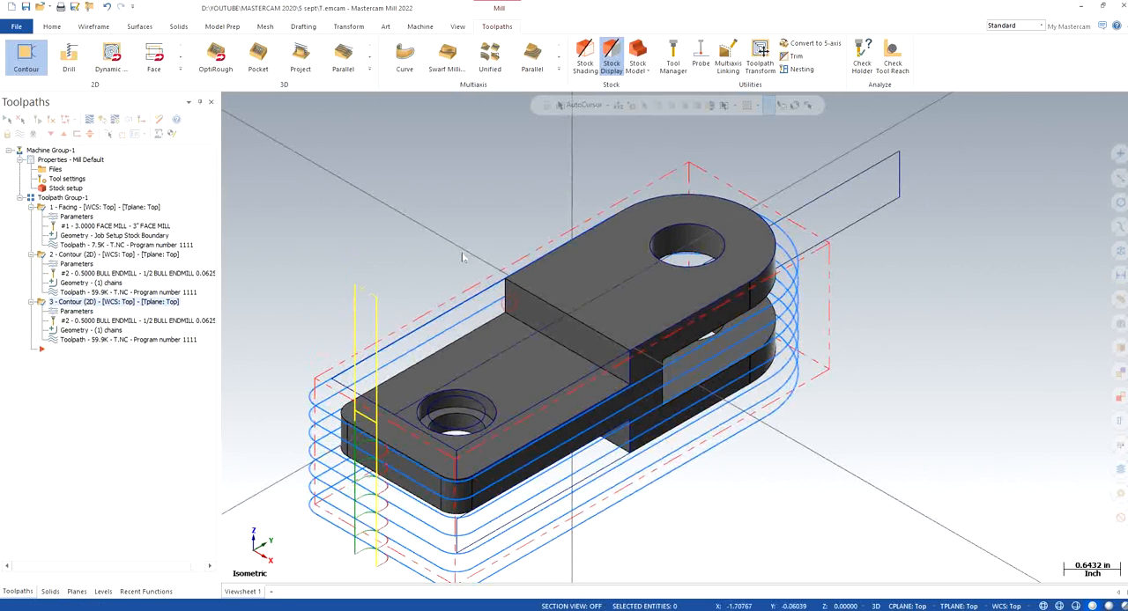
pyautogui.click(180, 71)
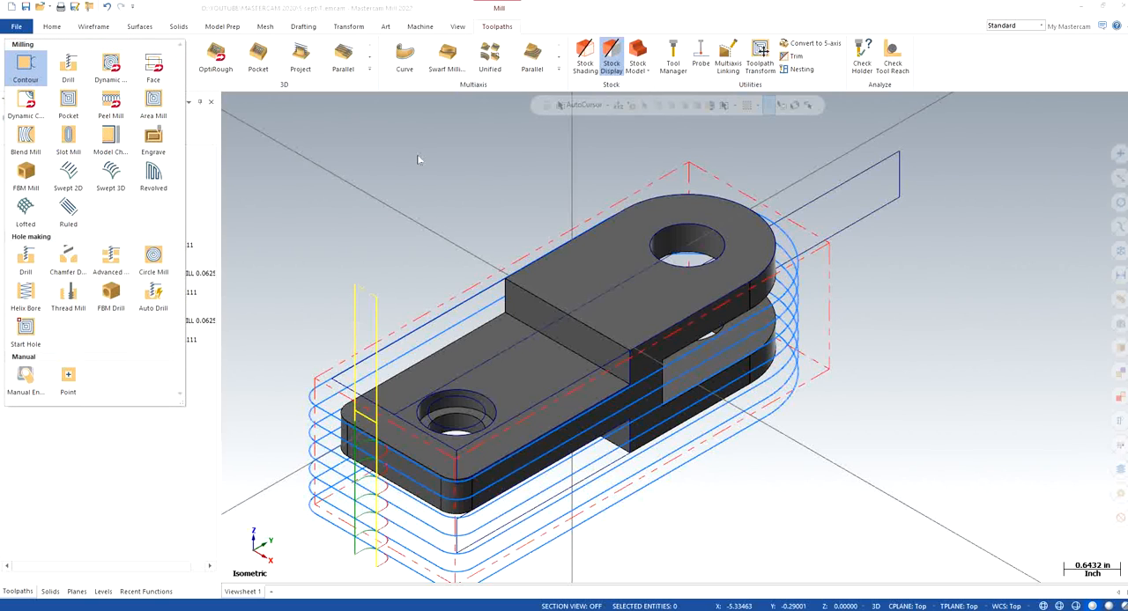
pyautogui.click(26, 255)
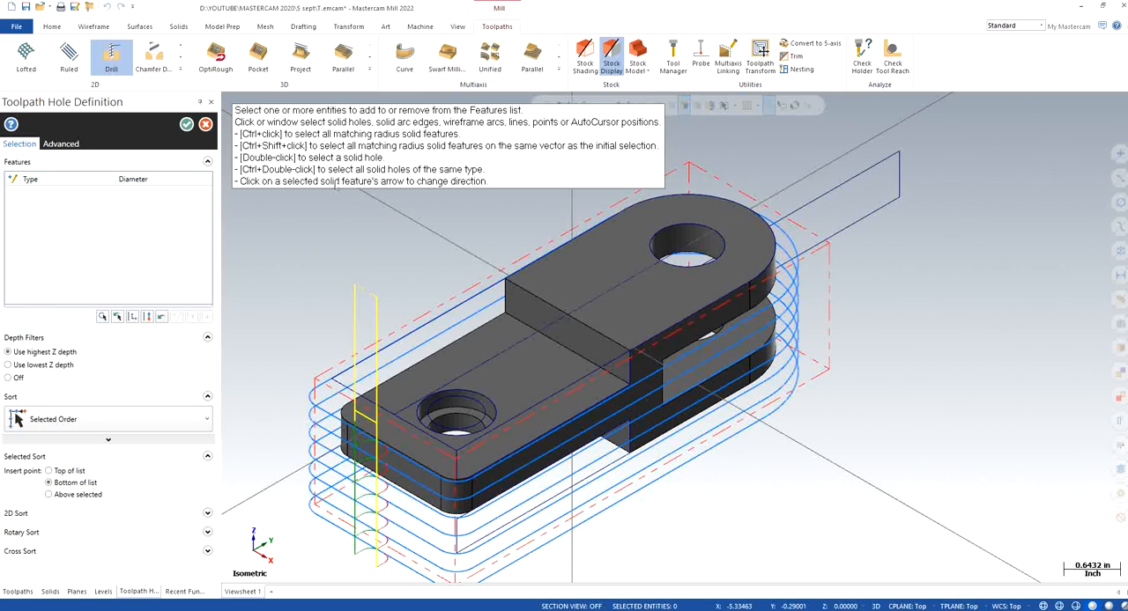
pyautogui.click(693, 230)
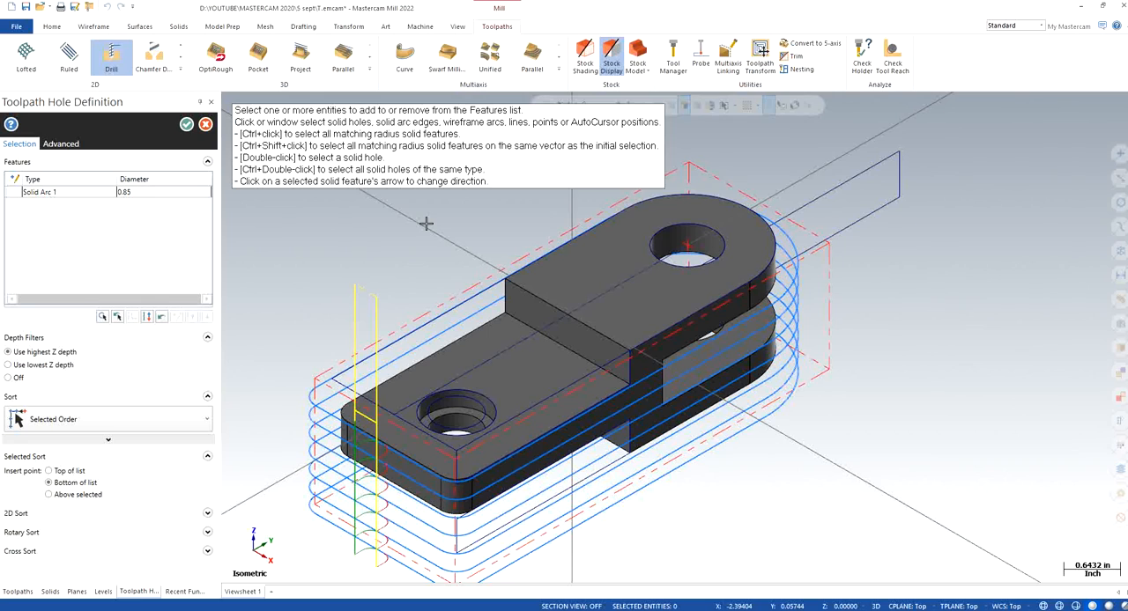
pyautogui.click(497, 405)
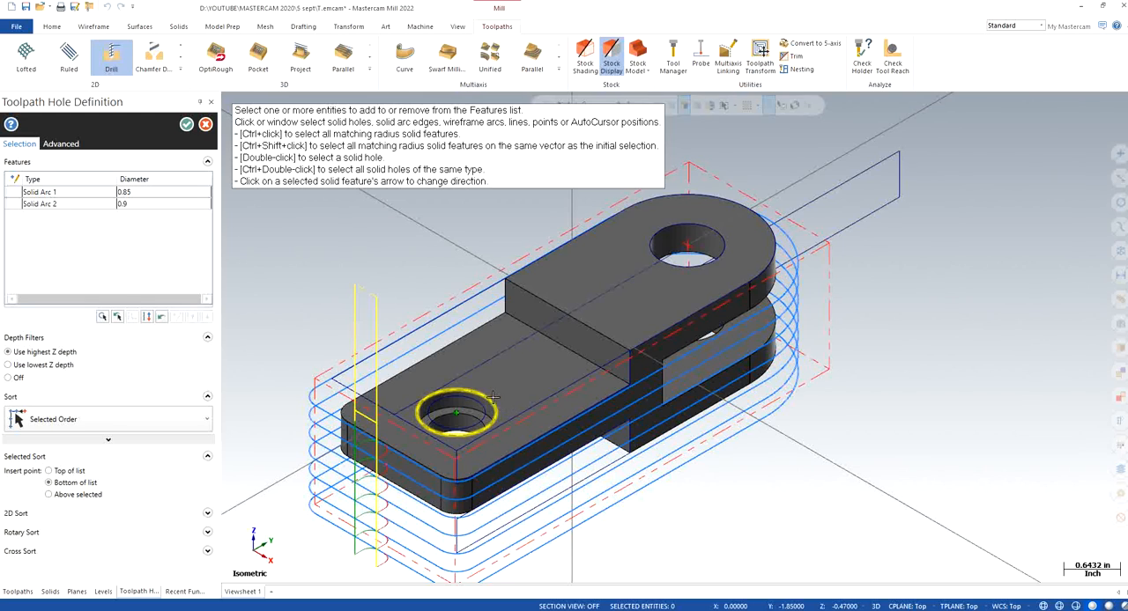
pyautogui.click(186, 124)
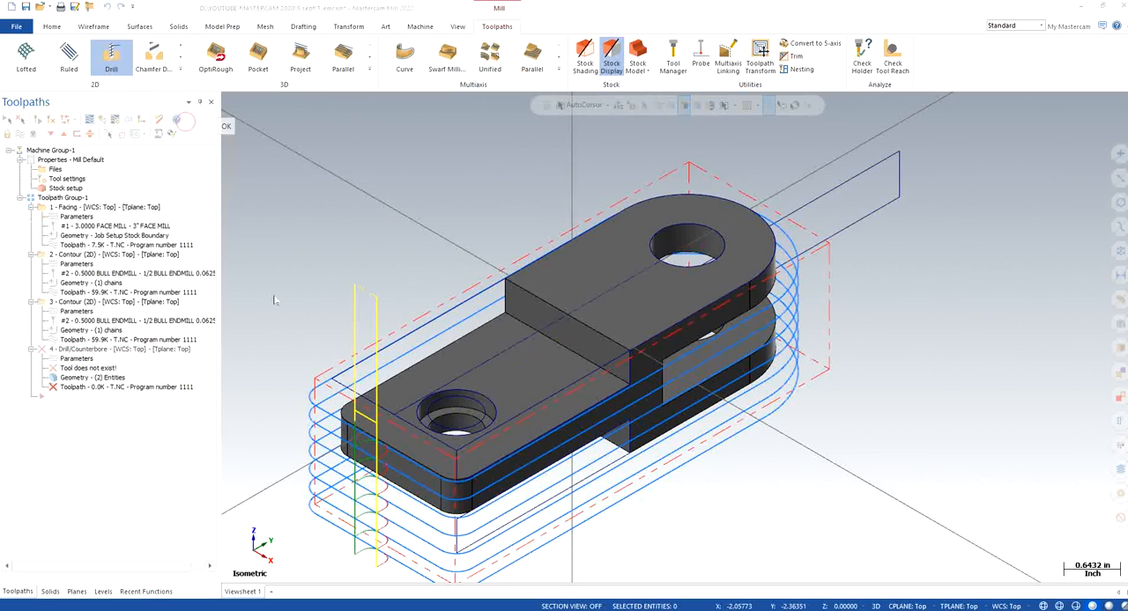
# Assign the 0.25 diameter 3 CENTER DRILL from the tool library to the drill operation
pyautogui.click(95, 155)
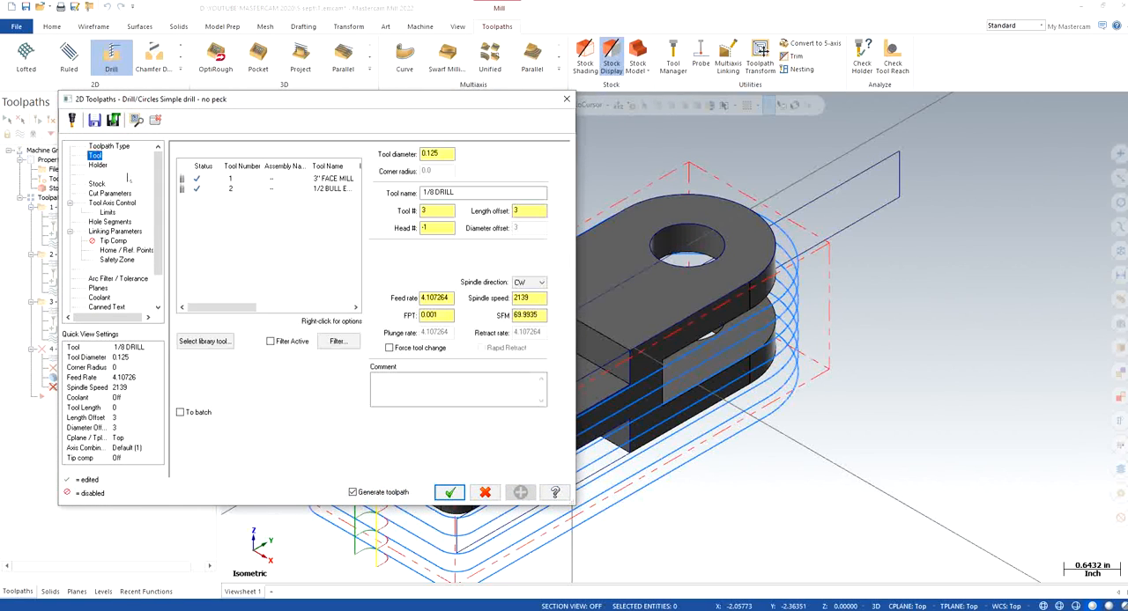
pyautogui.click(205, 341)
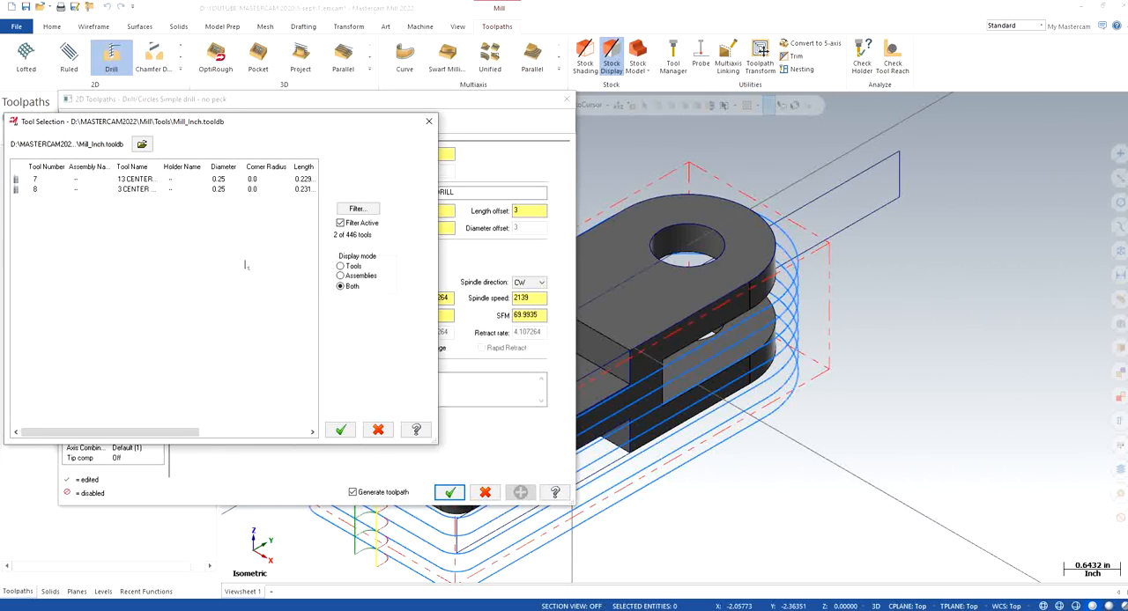
pyautogui.click(128, 191)
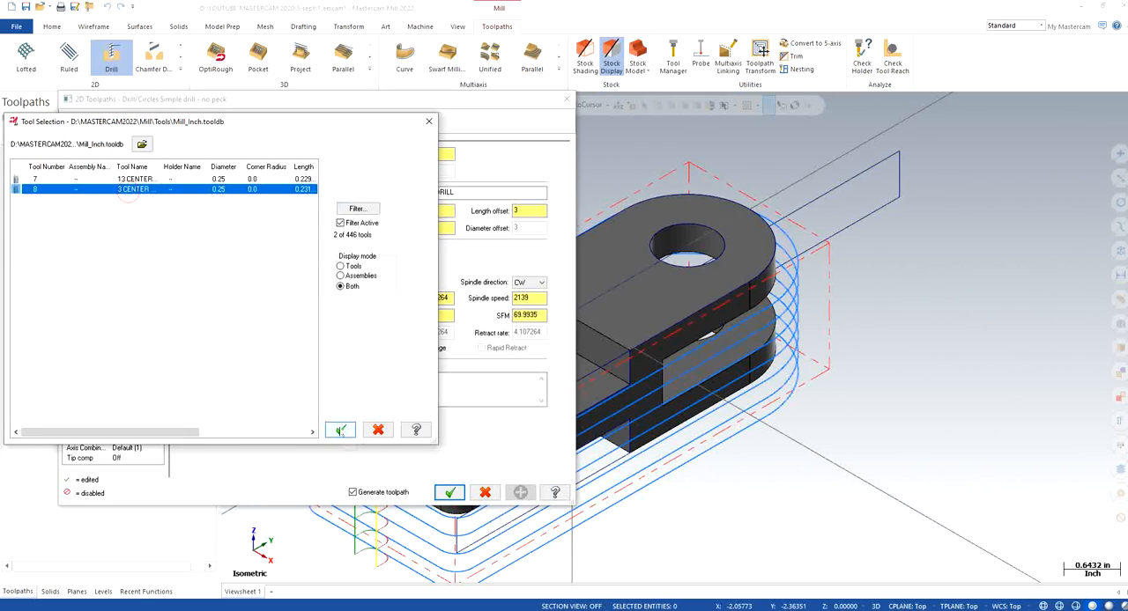
pyautogui.click(340, 429)
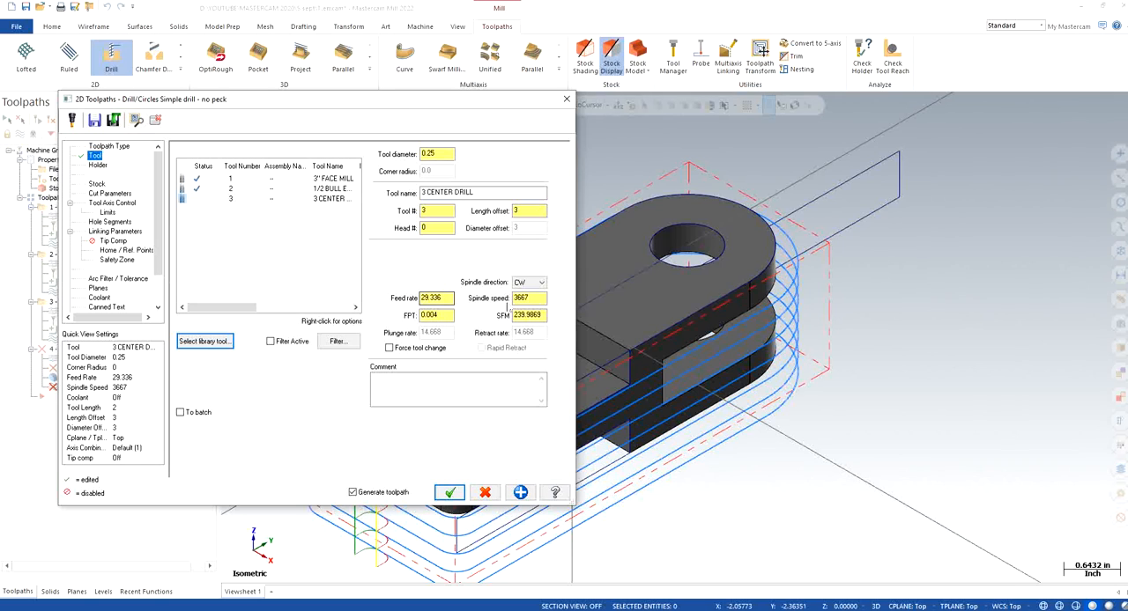
# Enable clearance only at the operation's start and end, and make clearance, retract, top of stock and depth absolute
pyautogui.click(111, 193)
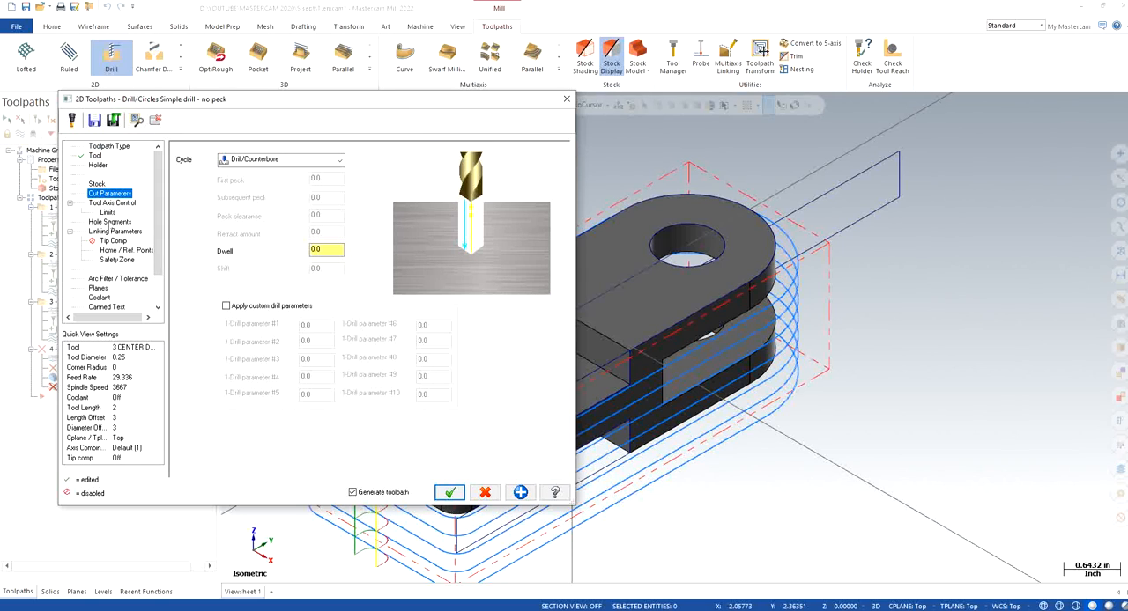
pyautogui.click(107, 231)
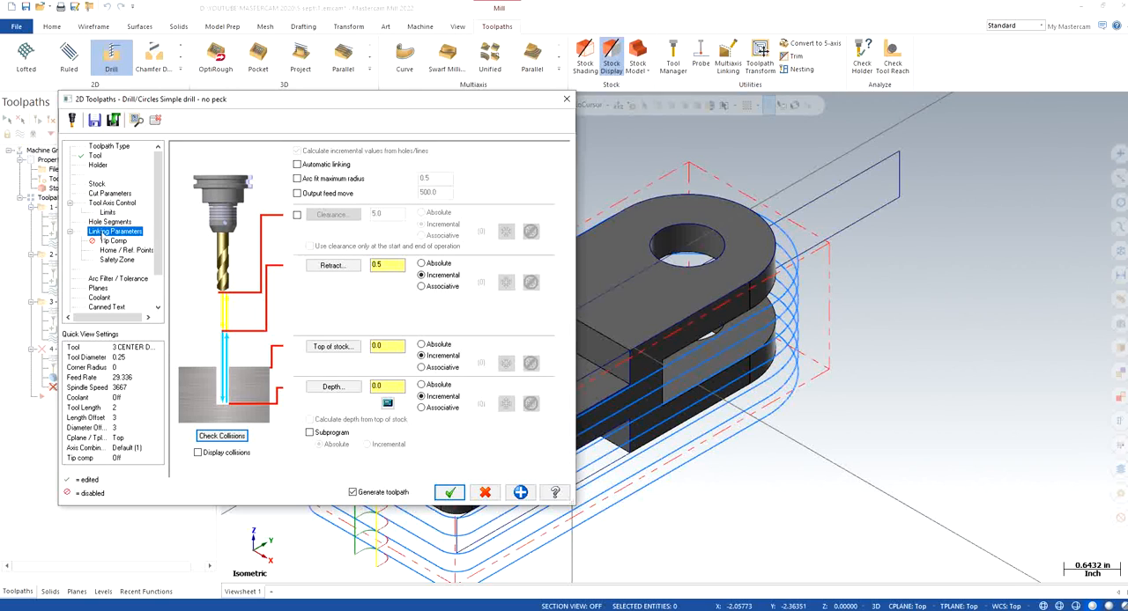
pyautogui.click(297, 215)
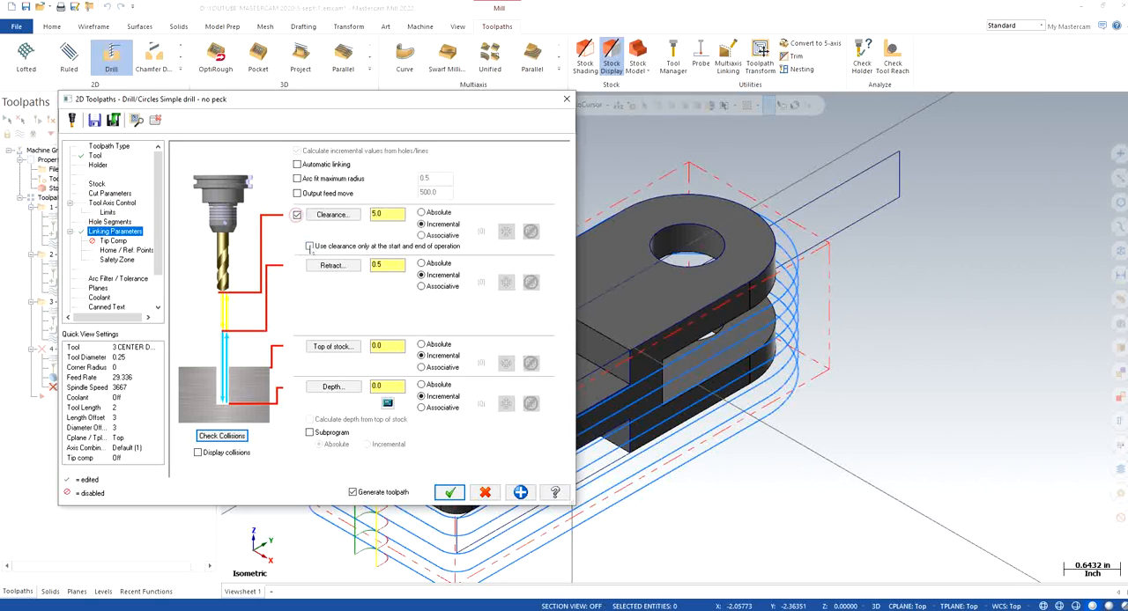
pyautogui.click(309, 245)
pyautogui.click(421, 263)
pyautogui.click(421, 345)
pyautogui.click(421, 385)
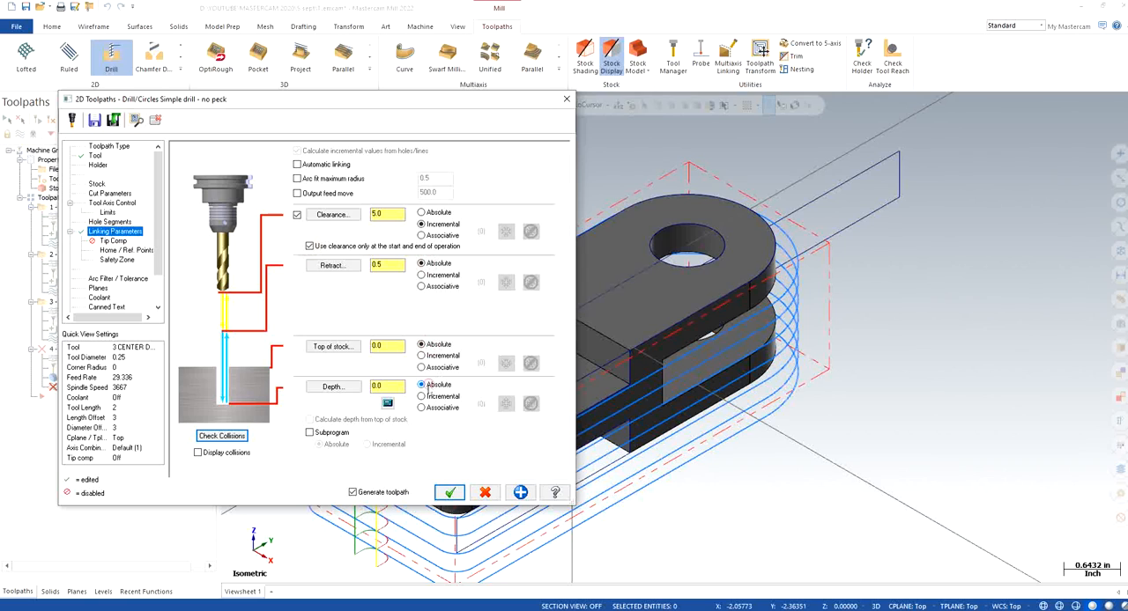
pyautogui.click(446, 212)
# Set the center drilling depth to -0.25, the retract height to 0.2 and the clearance height to 2
pyautogui.click(386, 385)
pyautogui.write('-0.25')
pyautogui.press('Return')
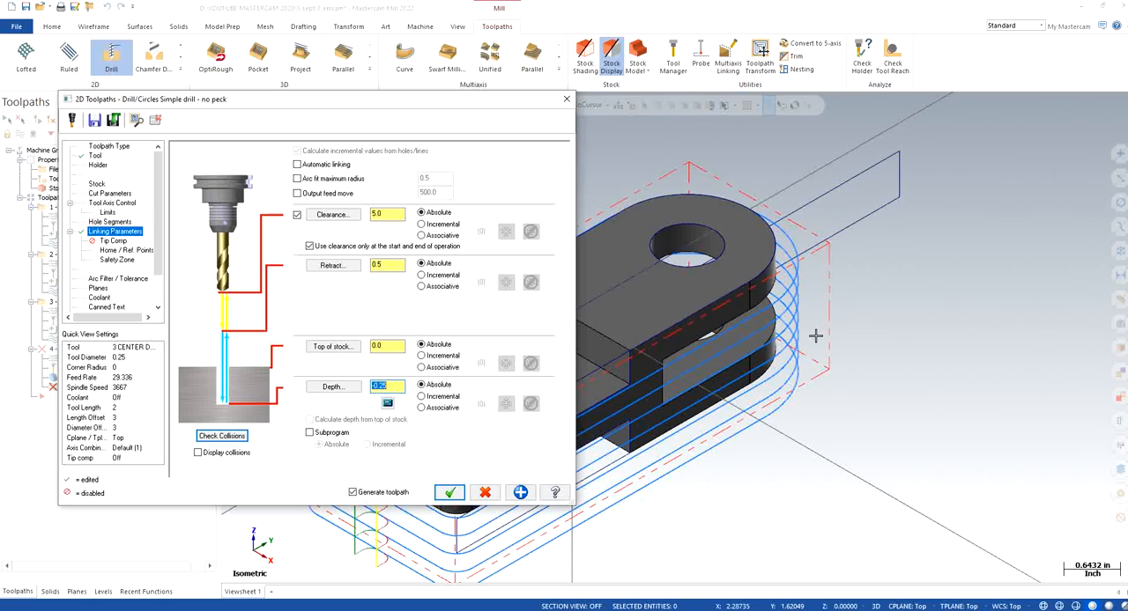
pyautogui.click(381, 264)
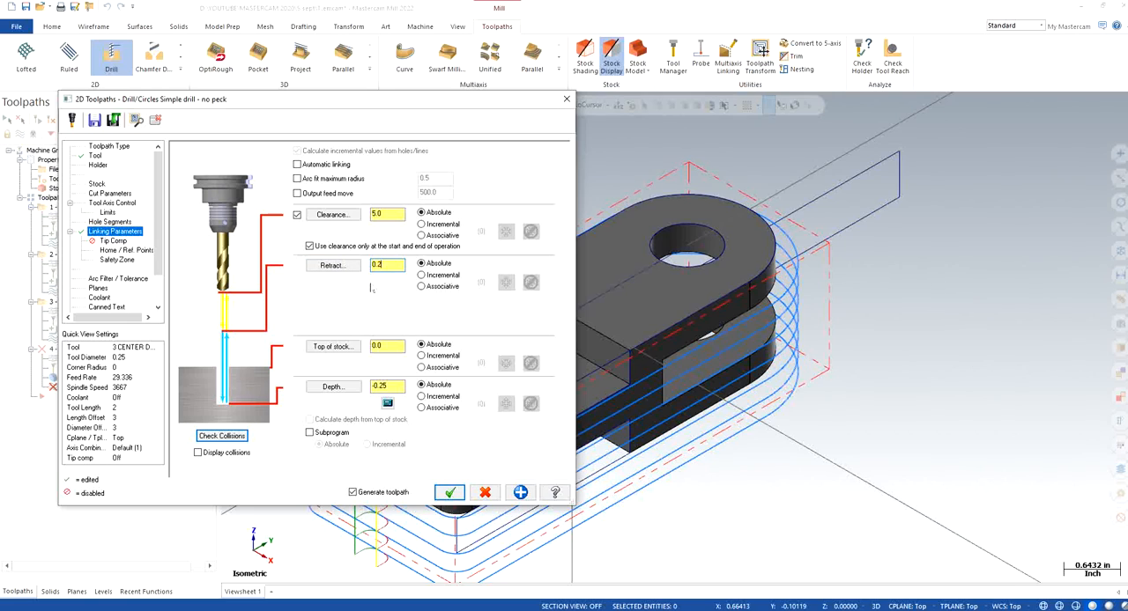
pyautogui.click(386, 214)
pyautogui.write('2')
# Turn flood coolant on for the center drilling operation and accept its parameters to generate the toolpath
pyautogui.click(113, 241)
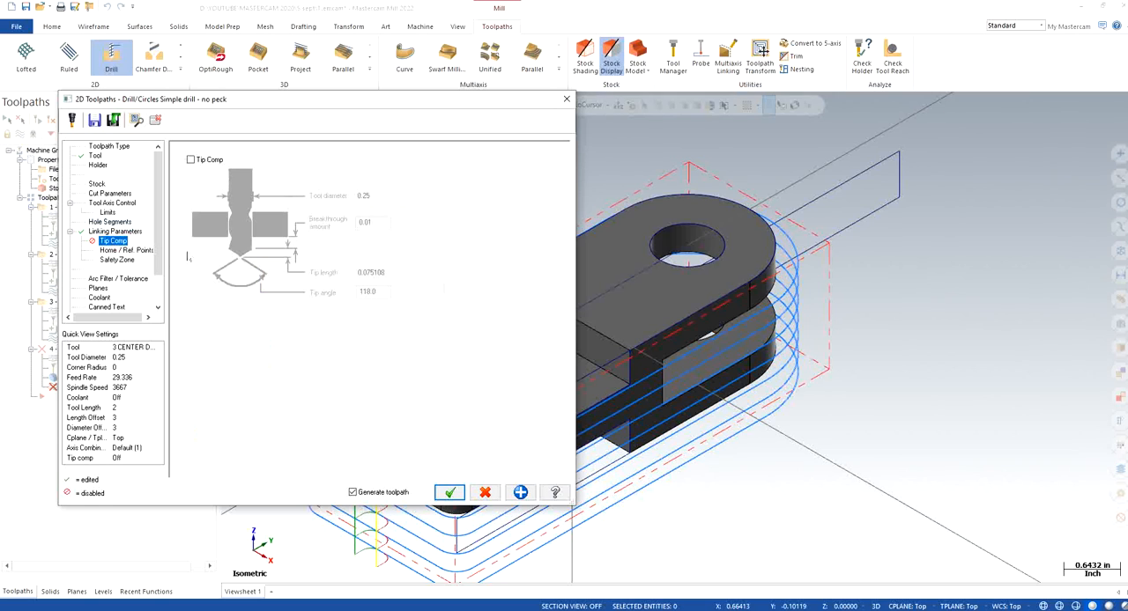
pyautogui.click(99, 291)
pyautogui.click(99, 297)
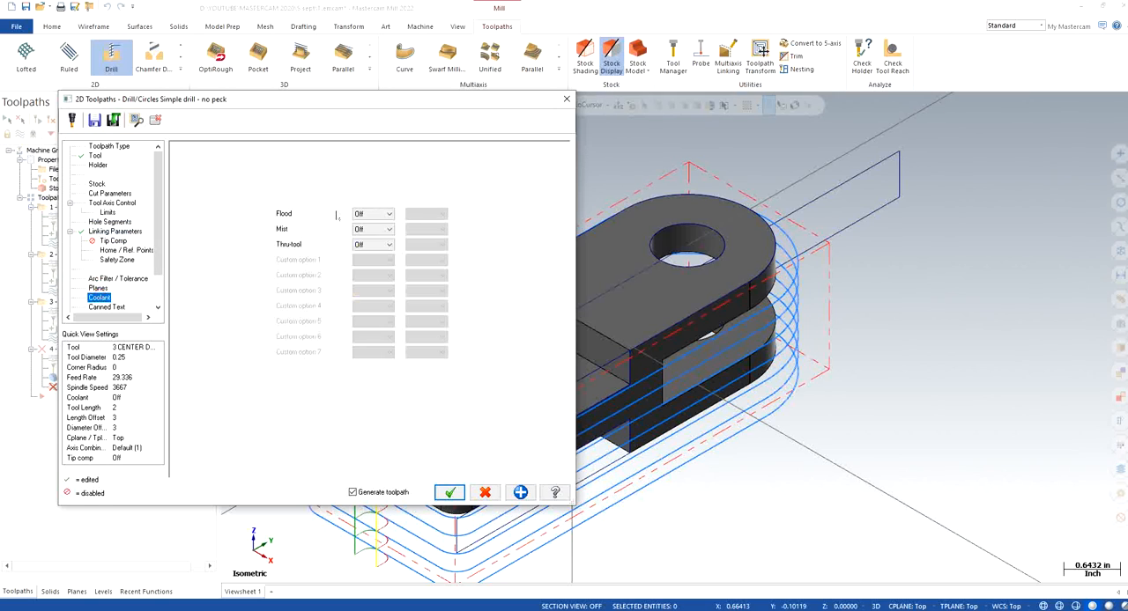
pyautogui.click(373, 214)
pyautogui.click(363, 226)
pyautogui.click(449, 492)
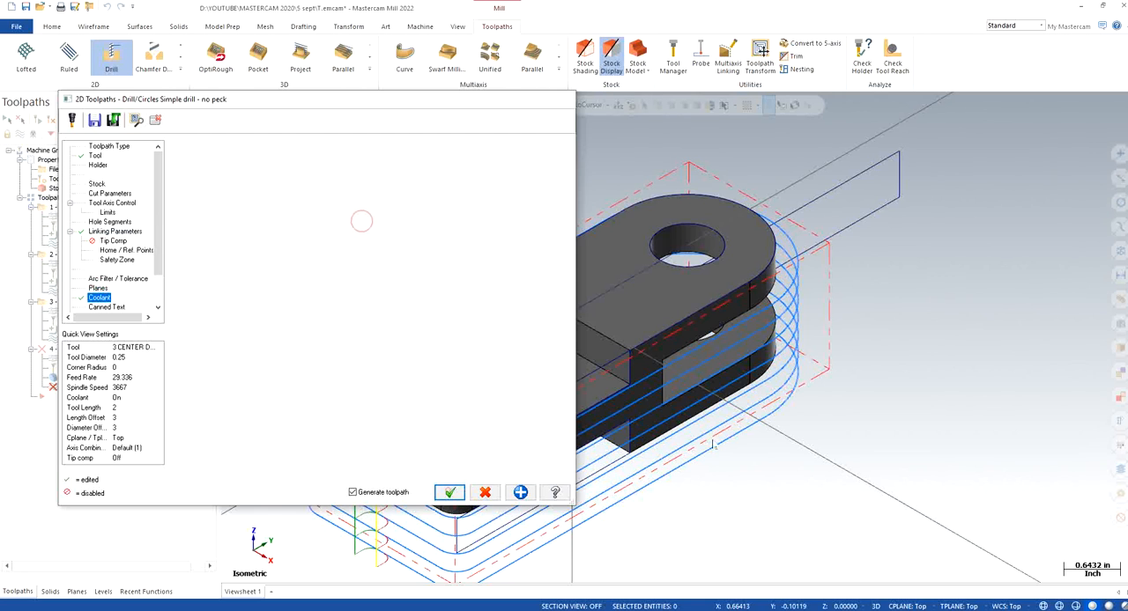
# Inspect the center drilling toolpath from several angles, play its backplot over both holes and close the backplot
pyautogui.moveTo(882, 455); pyautogui.dragTo(725, 290, button='middle')
pyautogui.moveTo(544, 212); pyautogui.dragTo(432, 241, button='middle')
pyautogui.rightClick(432, 241)
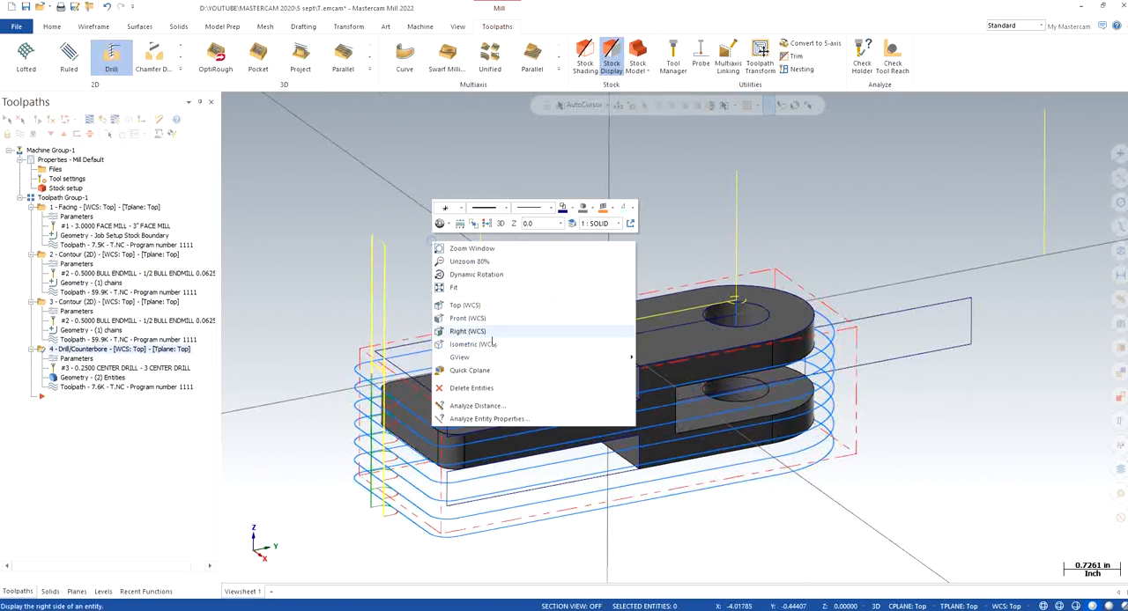
pyautogui.click(467, 343)
pyautogui.scroll(-1, 905, 326)
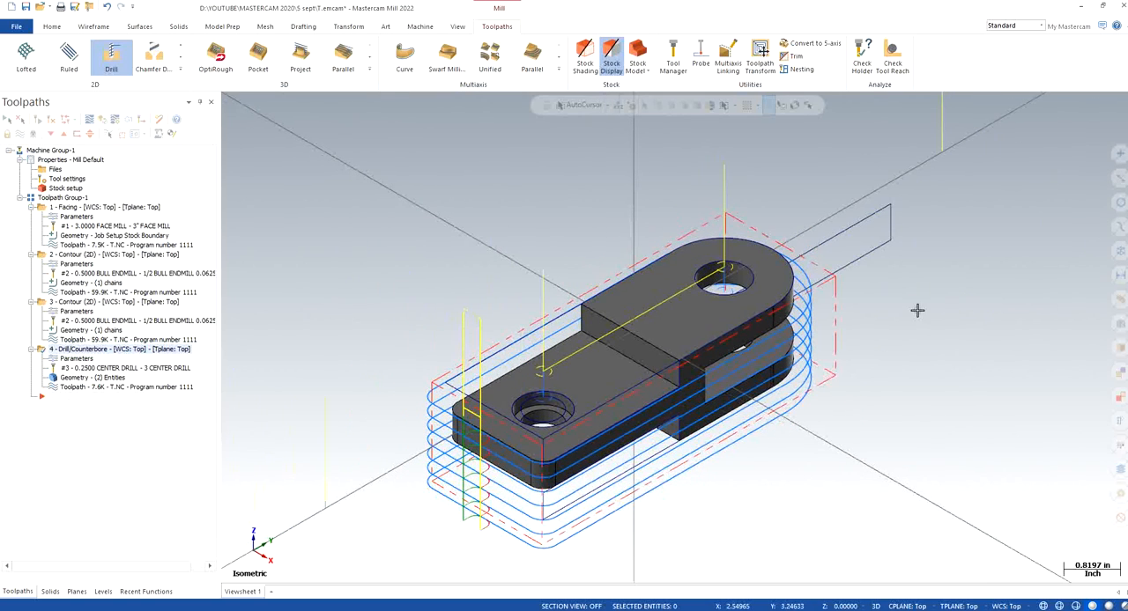
pyautogui.scroll(1, 951, 301)
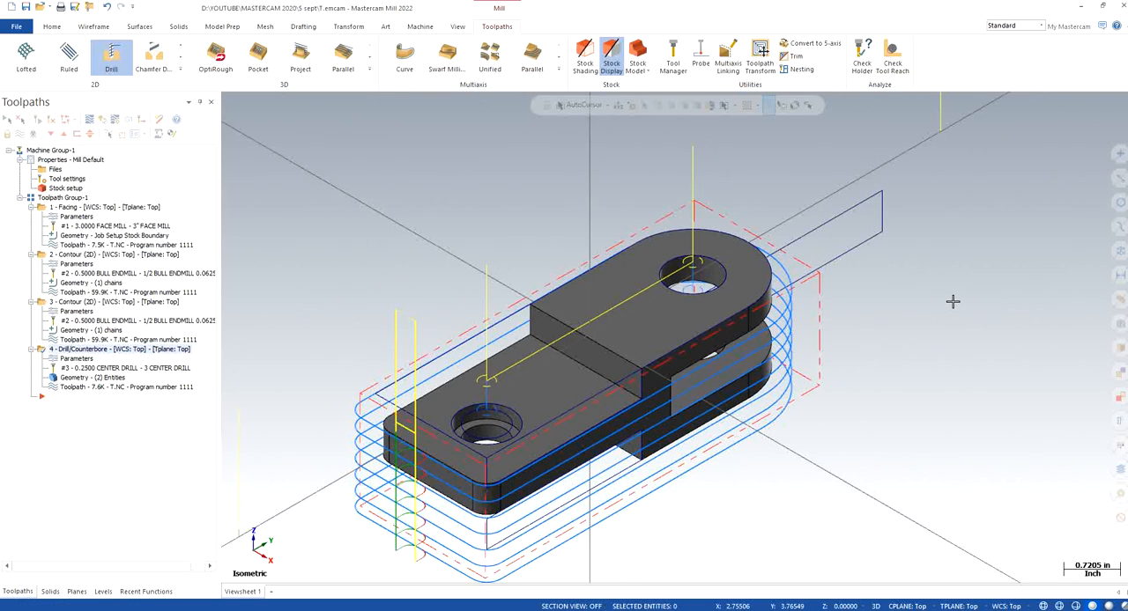
pyautogui.click(89, 119)
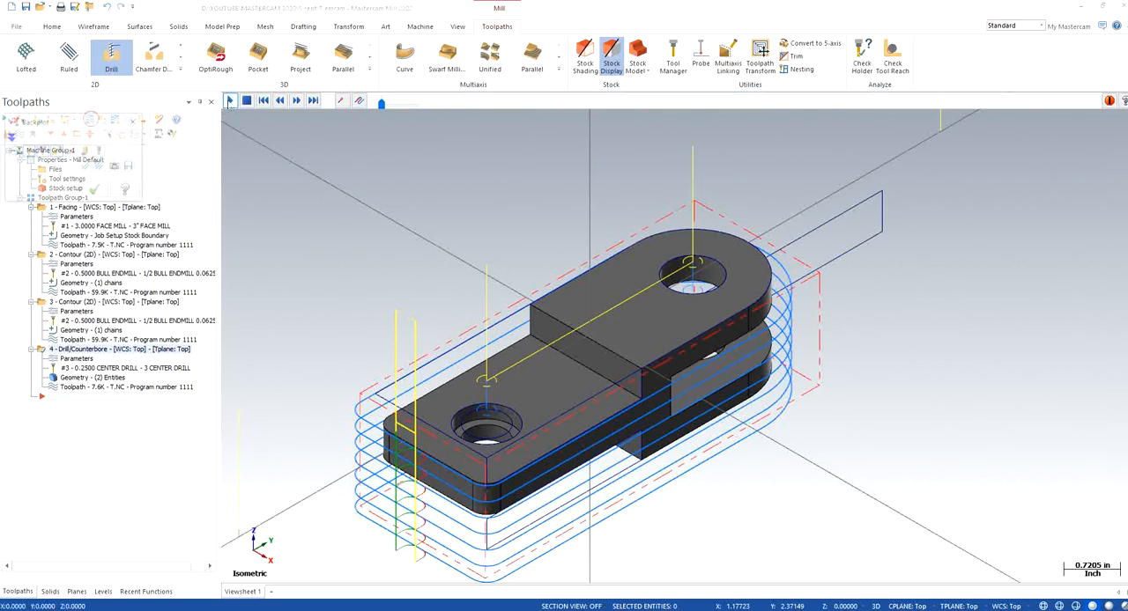
pyautogui.click(229, 100)
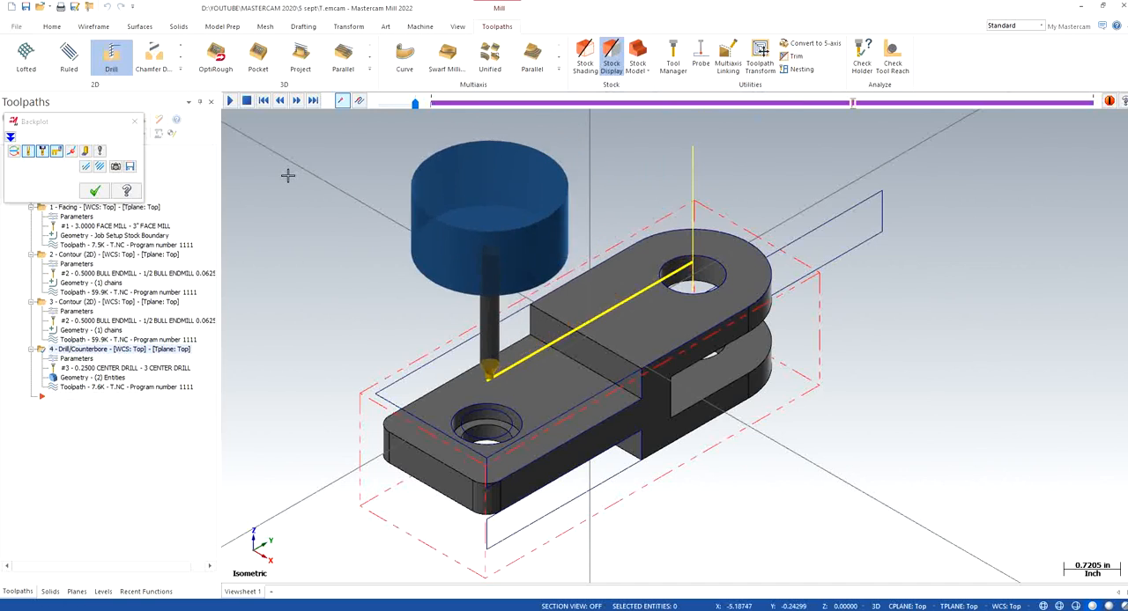
pyautogui.click(134, 122)
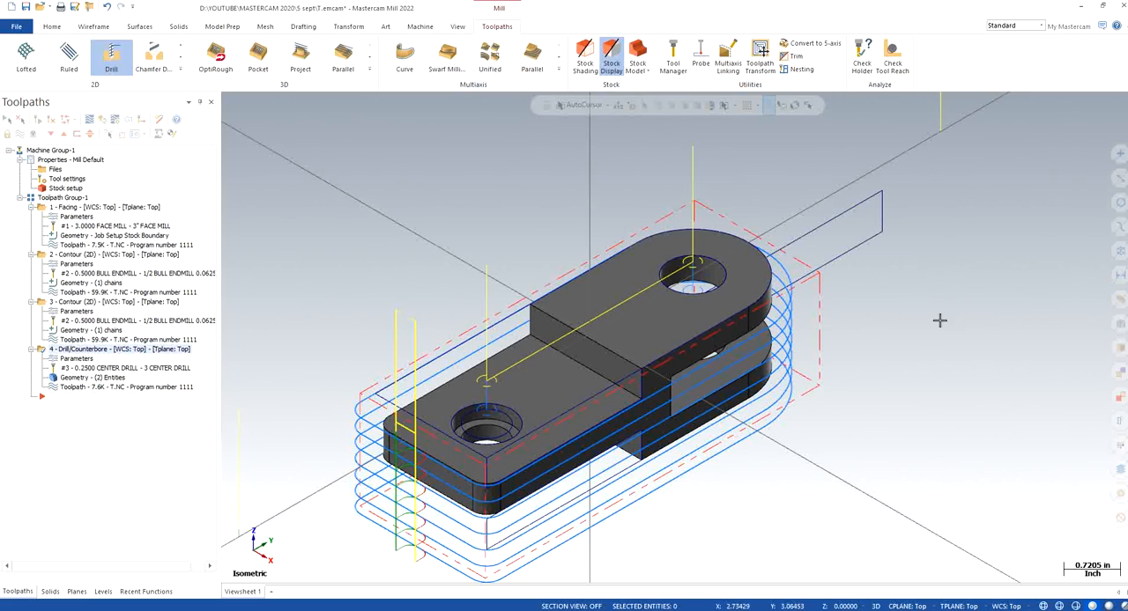
# Duplicate the center drilling operation at the end of the toolpath group
pyautogui.rightClick(88, 350)
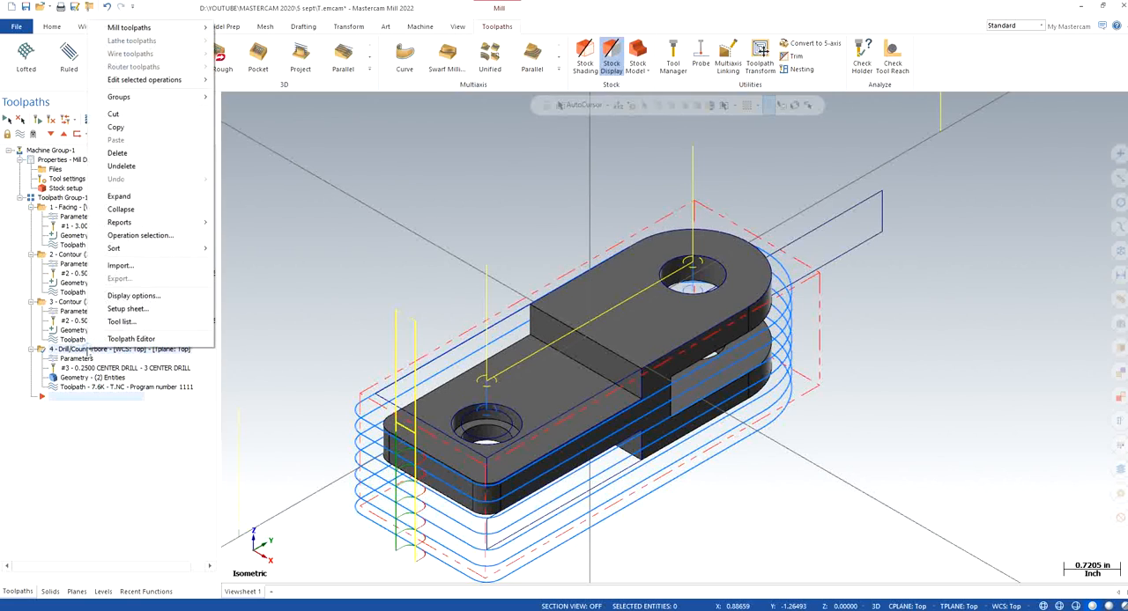
pyautogui.click(115, 128)
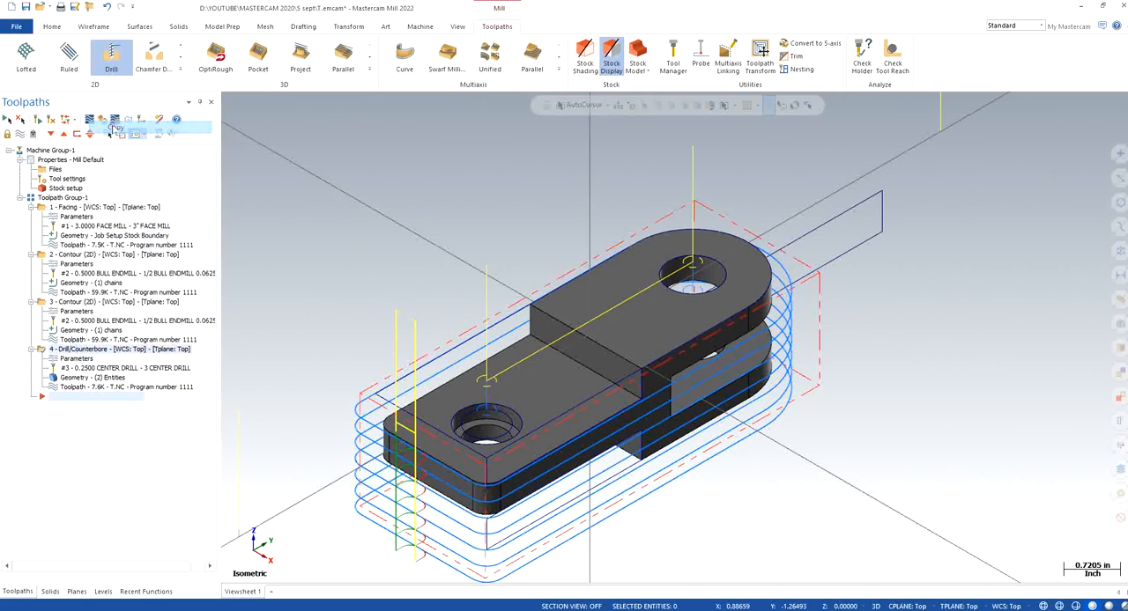
pyautogui.rightClick(77, 448)
pyautogui.click(62, 441)
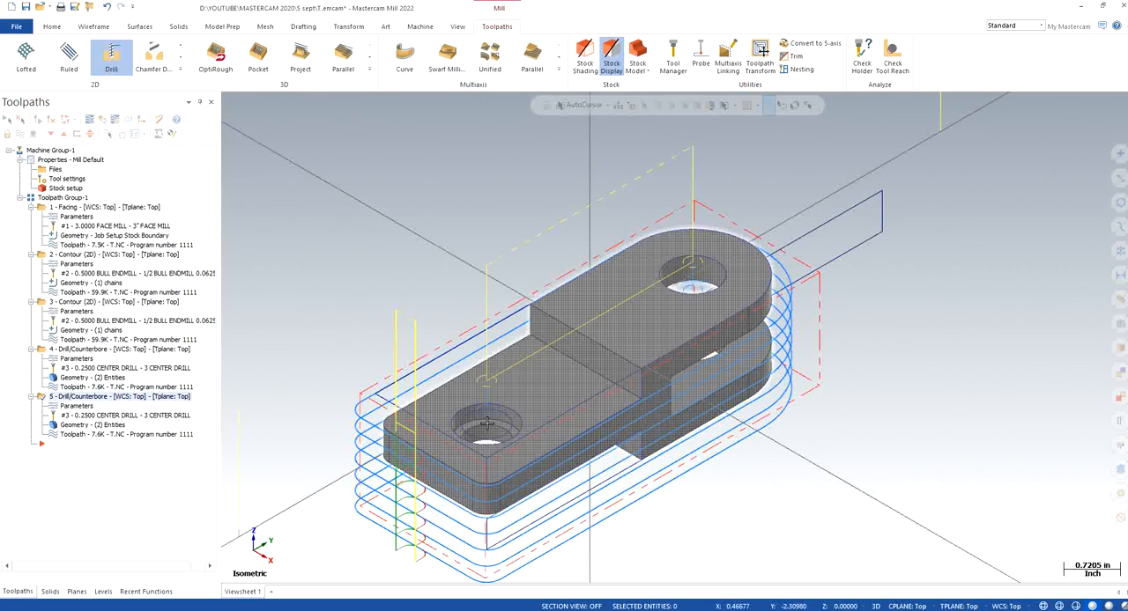
# Analyze the lower circular edge of the counterbored hole to check its diameter, and close the properties
pyautogui.rightClick(357, 229)
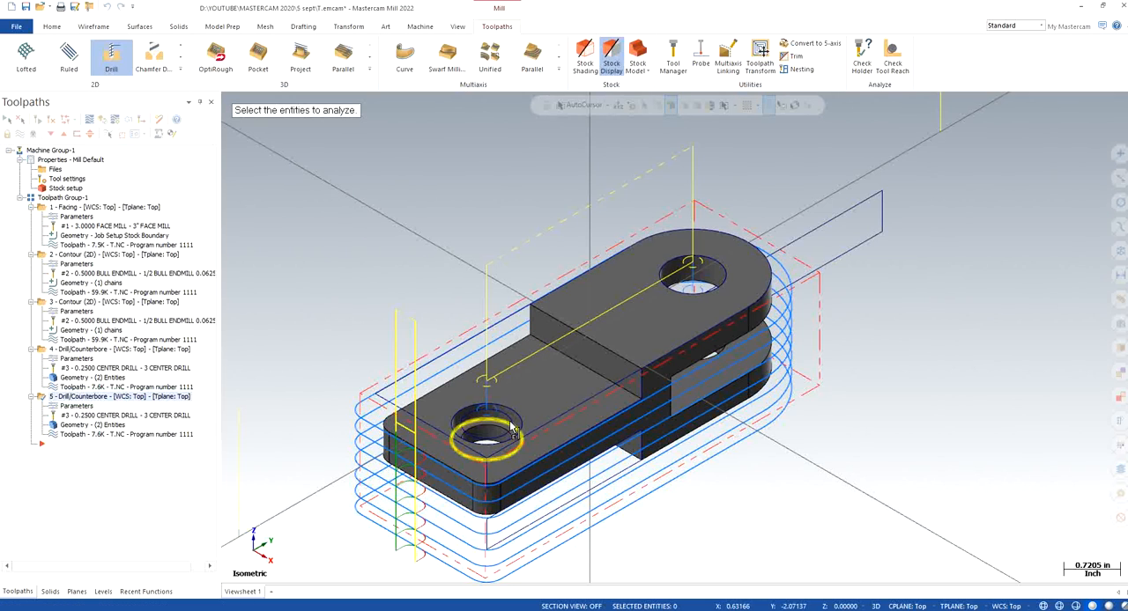
pyautogui.click(488, 432)
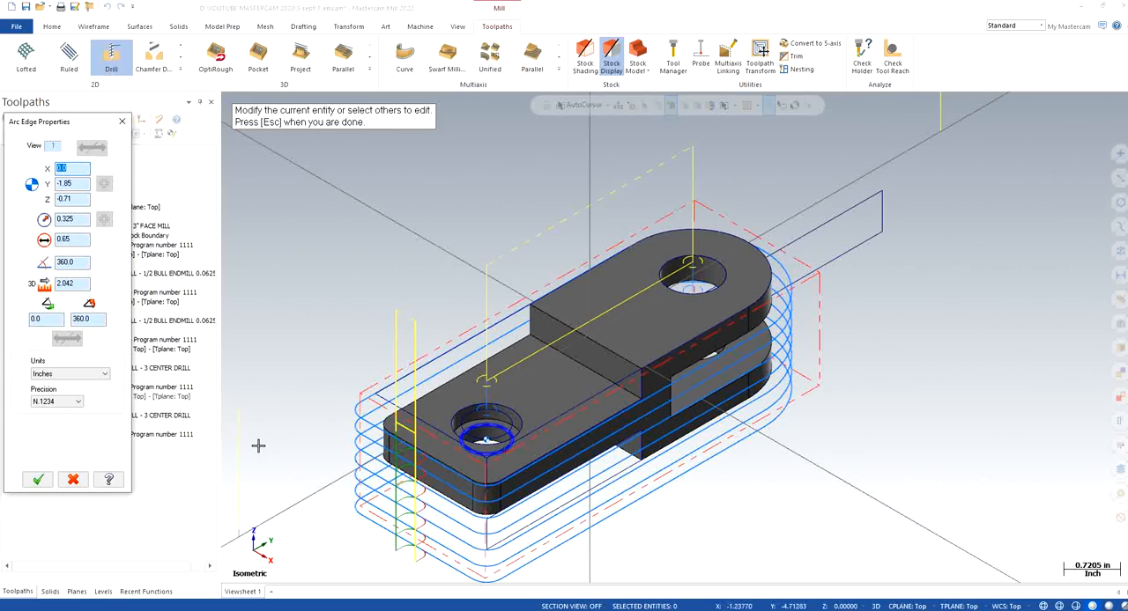
pyautogui.click(81, 239)
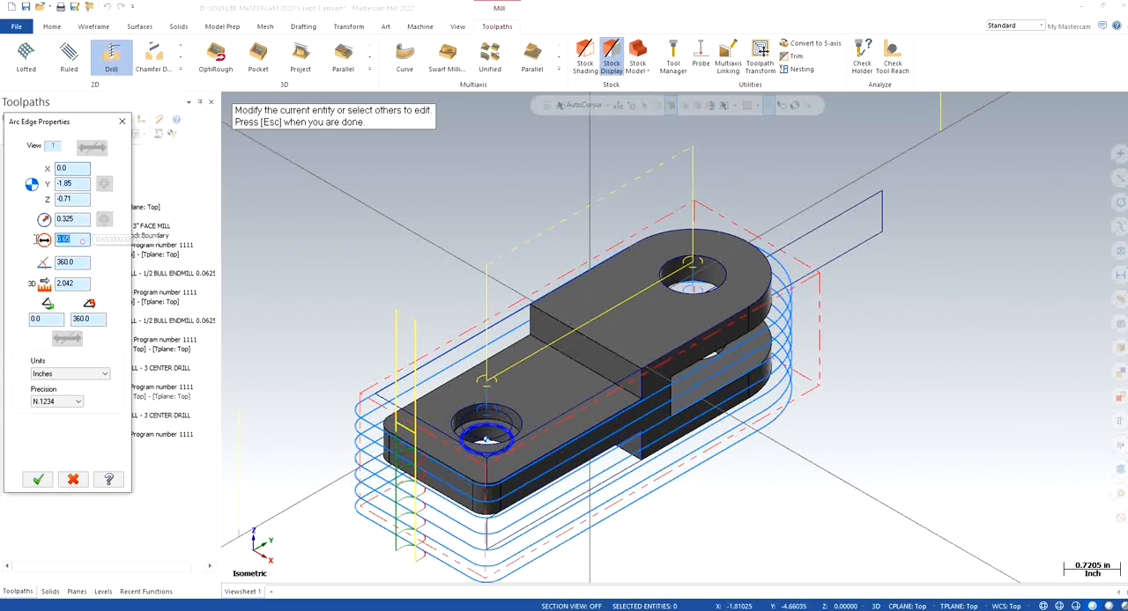
pyautogui.click(121, 123)
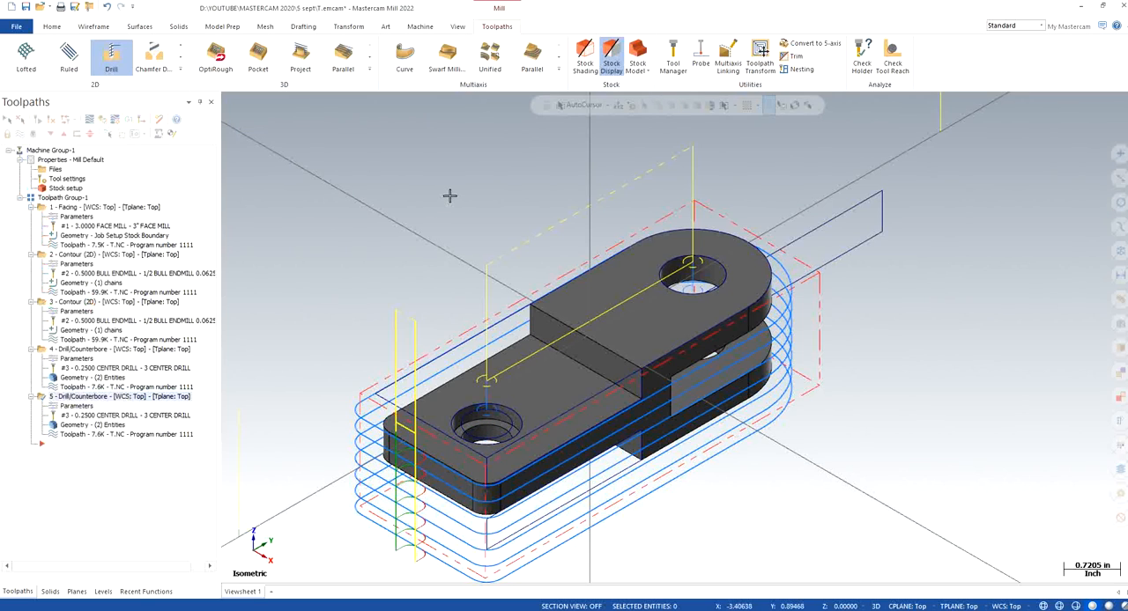
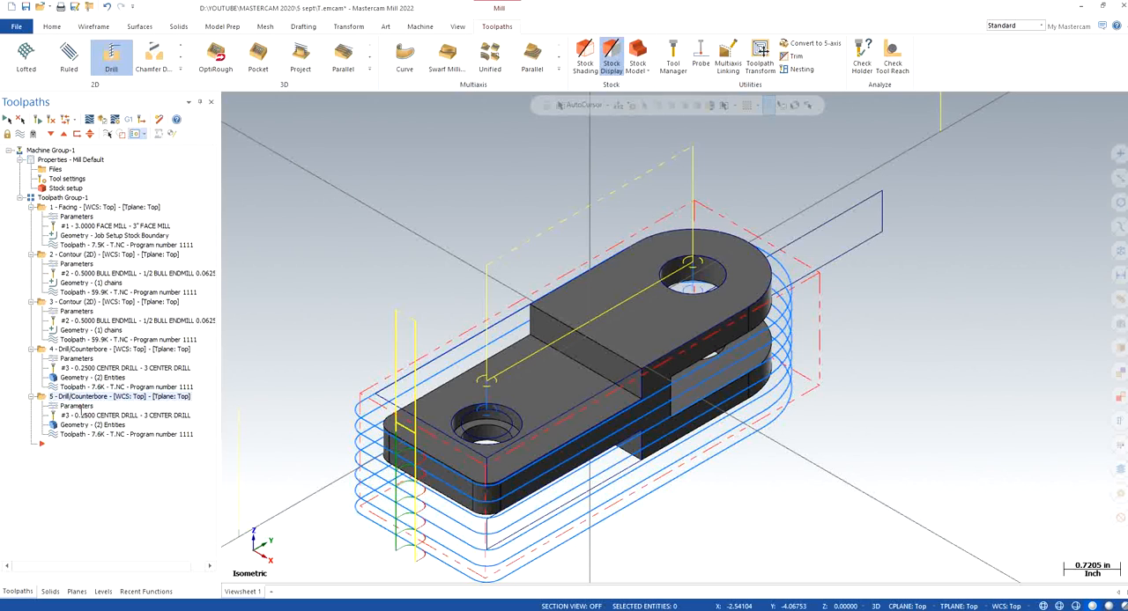
# Edit the duplicated drilling operation's parameters and filter the library tools to drills with a diameter equal to 0.65
pyautogui.click(77, 407)
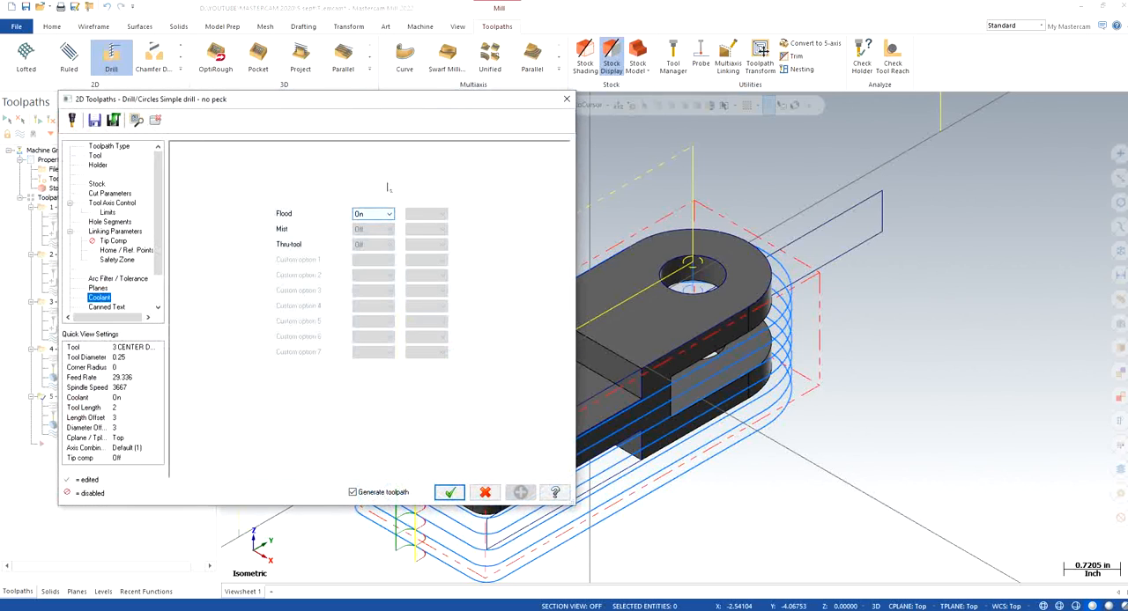
pyautogui.click(96, 156)
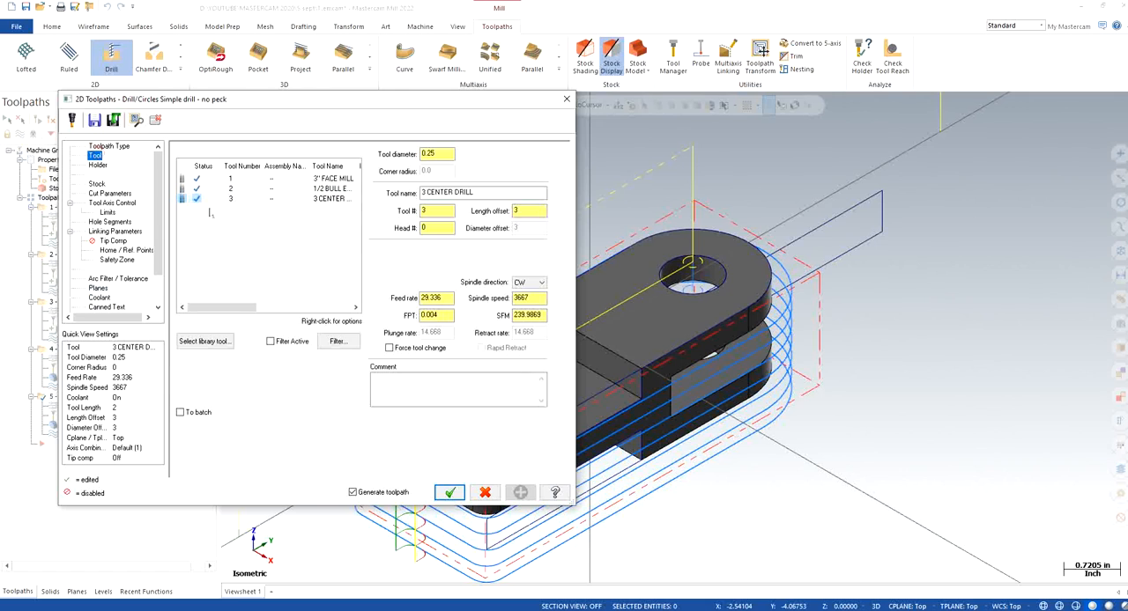
pyautogui.click(206, 342)
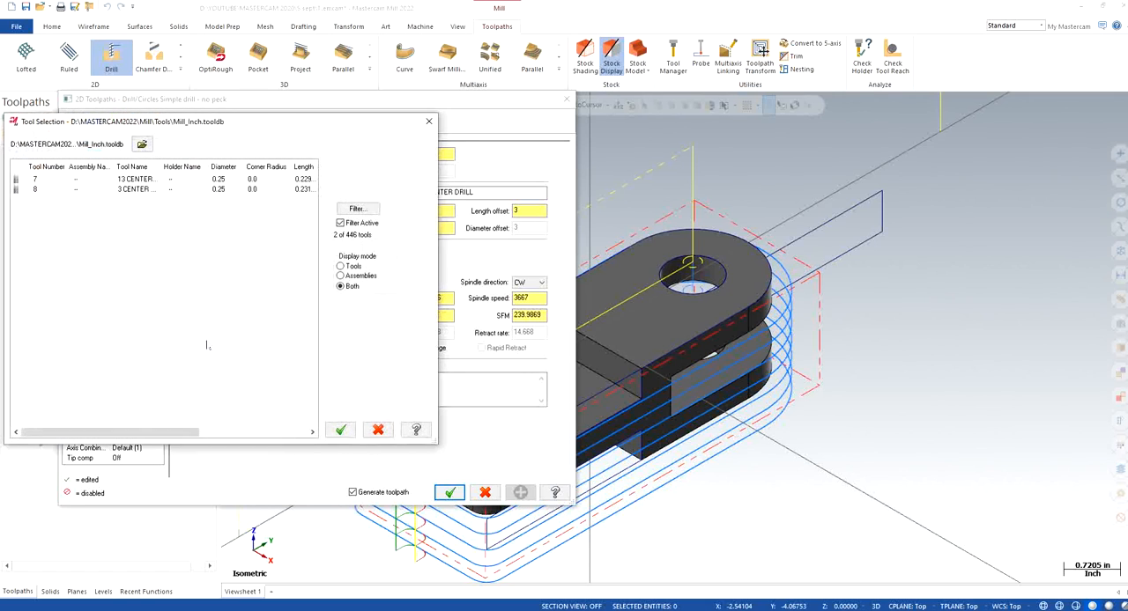
pyautogui.click(361, 210)
pyautogui.click(146, 328)
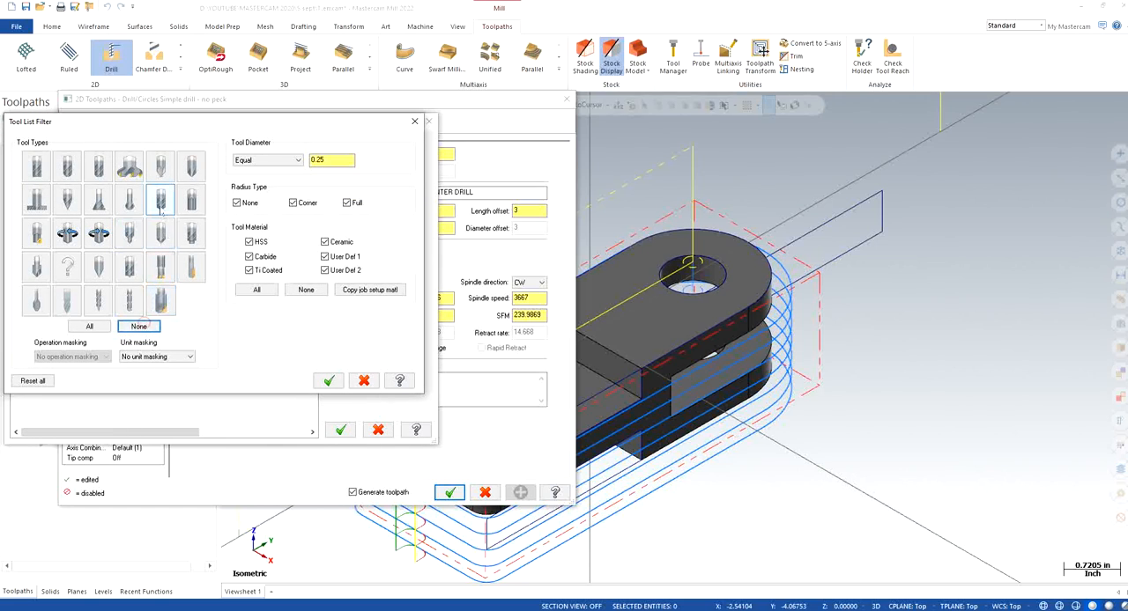
pyautogui.click(160, 205)
pyautogui.doubleClick(342, 159)
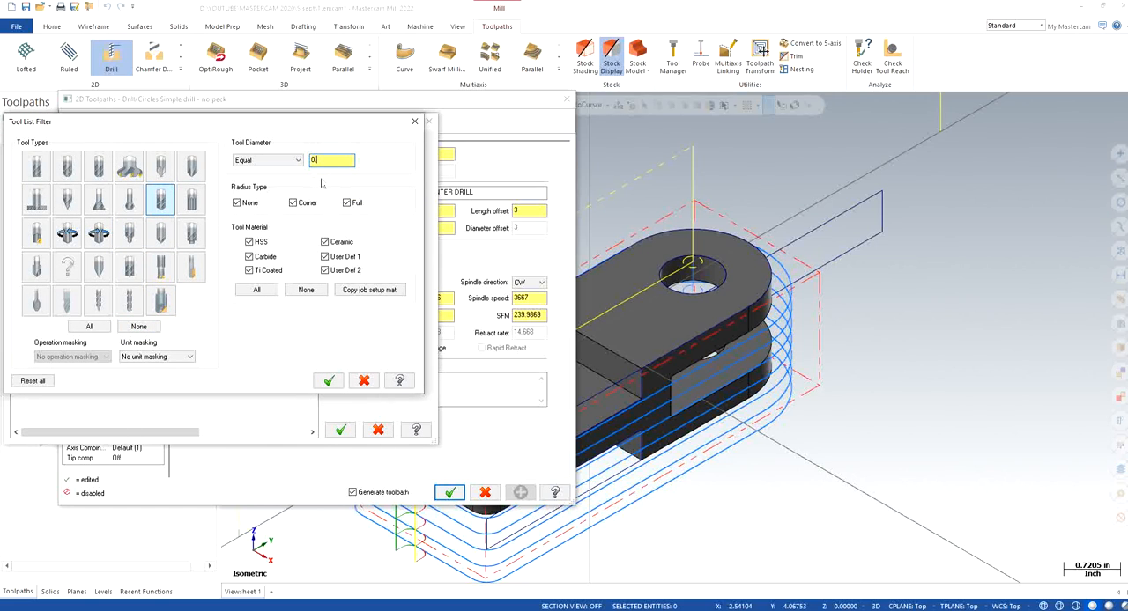
pyautogui.click(329, 380)
# Change the library filter to diameters between 0.6 and 0.7 and assign the 5/8 drill to the operation
pyautogui.click(356, 208)
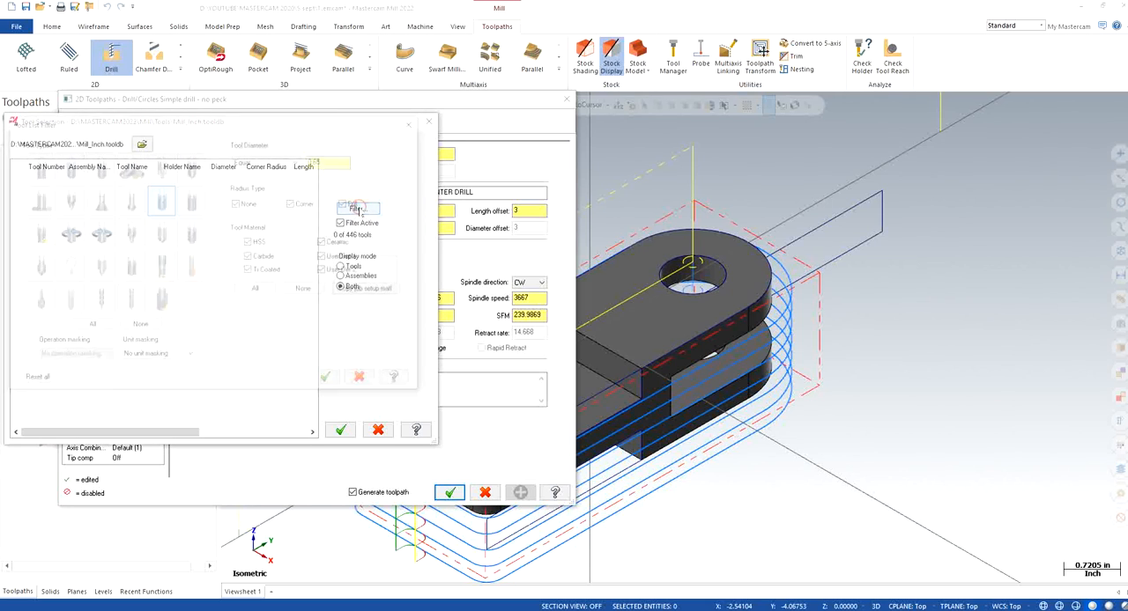
pyautogui.click(278, 157)
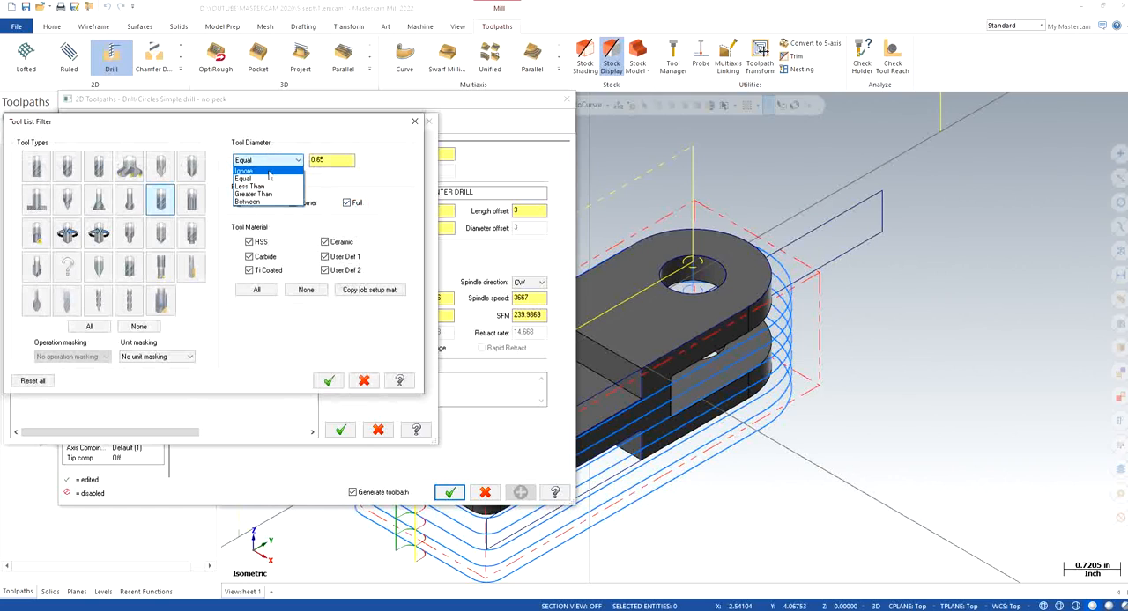
pyautogui.click(255, 201)
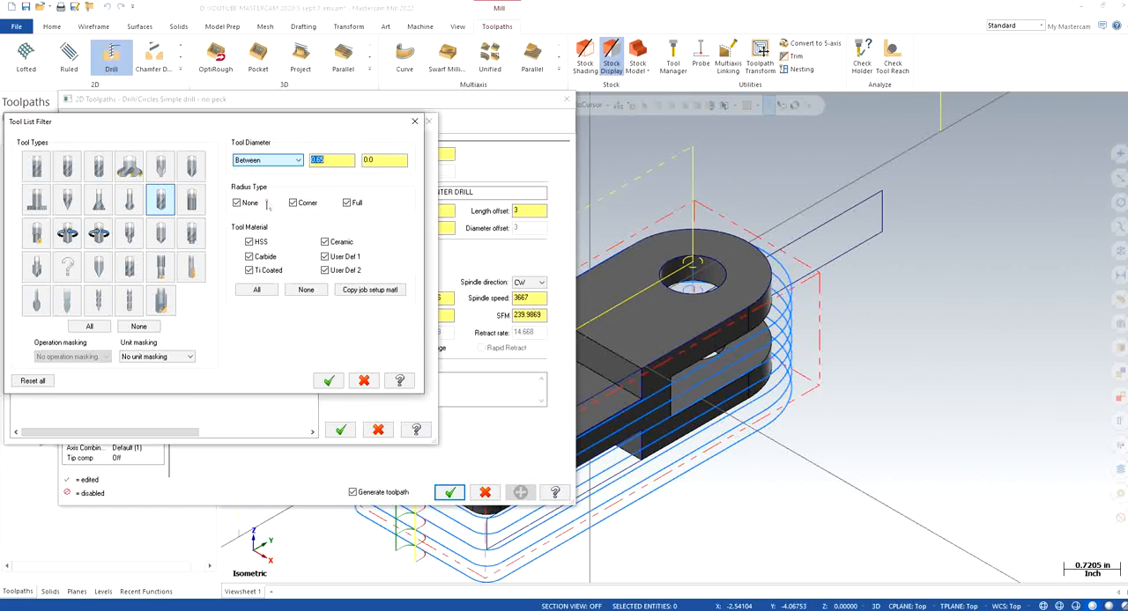
pyautogui.write('0.')
pyautogui.press('Tab')
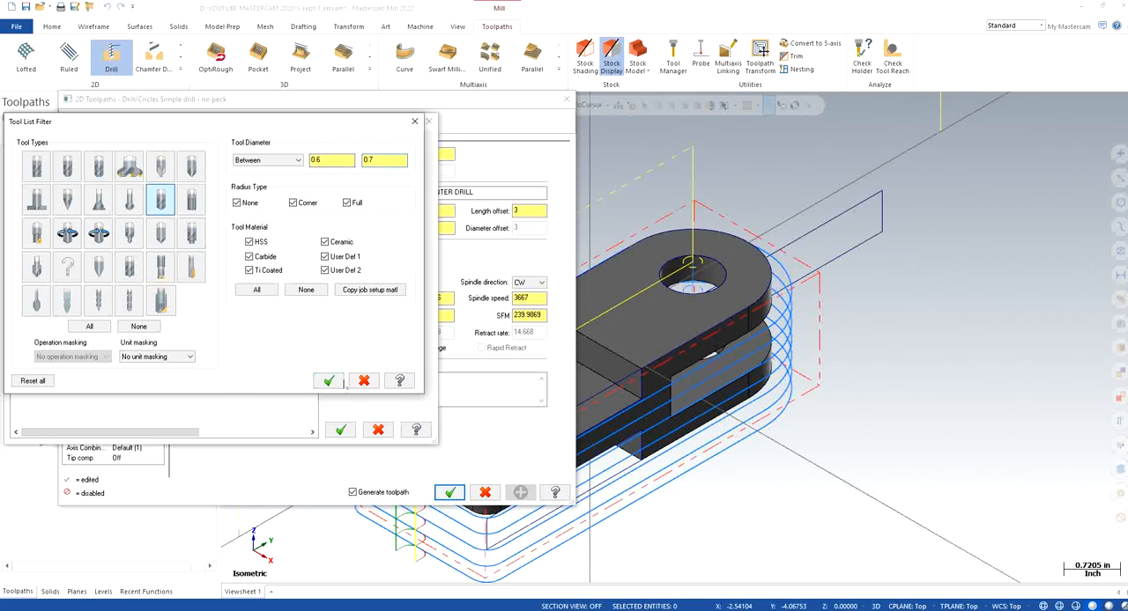
pyautogui.click(328, 381)
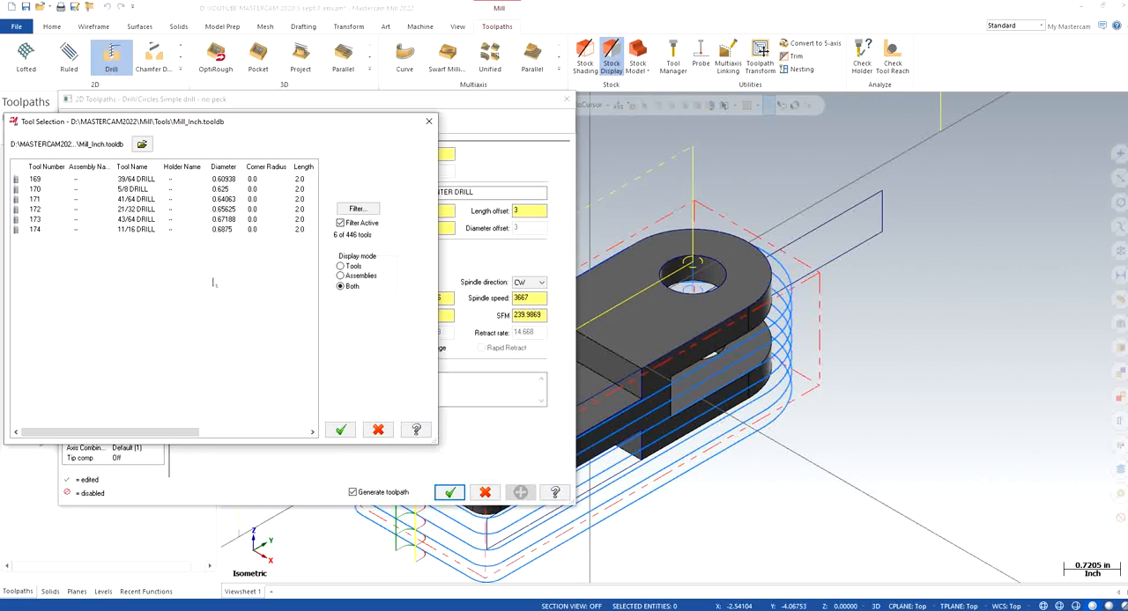
pyautogui.click(214, 190)
pyautogui.click(340, 430)
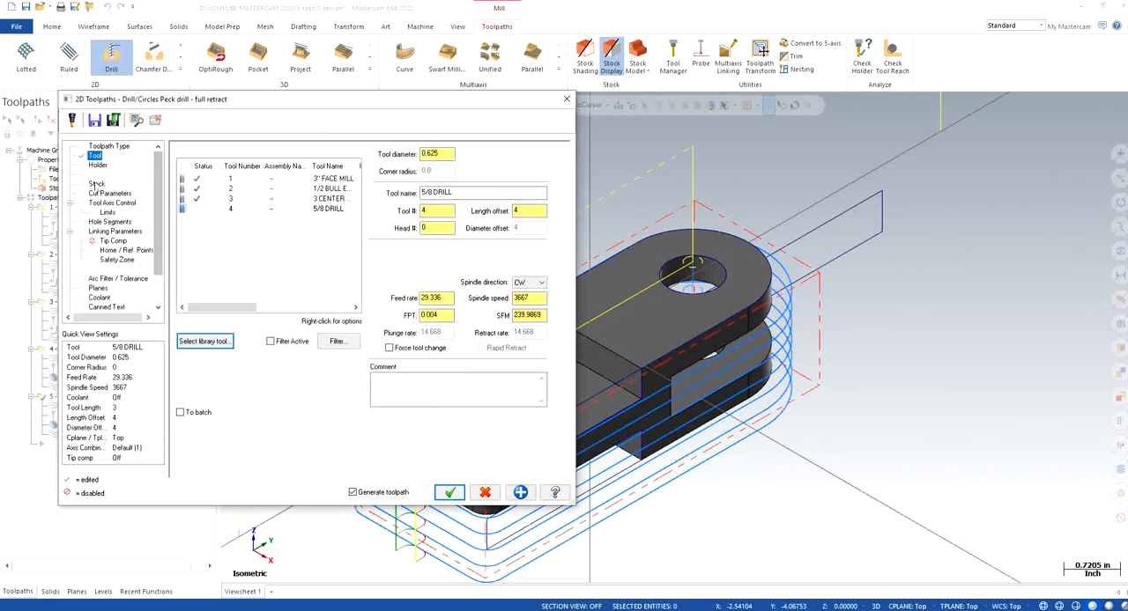
# Set the drilling depth to -1.5 in the linking parameters, starting from a picked point on the part's lower edge
pyautogui.click(108, 193)
pyautogui.click(118, 221)
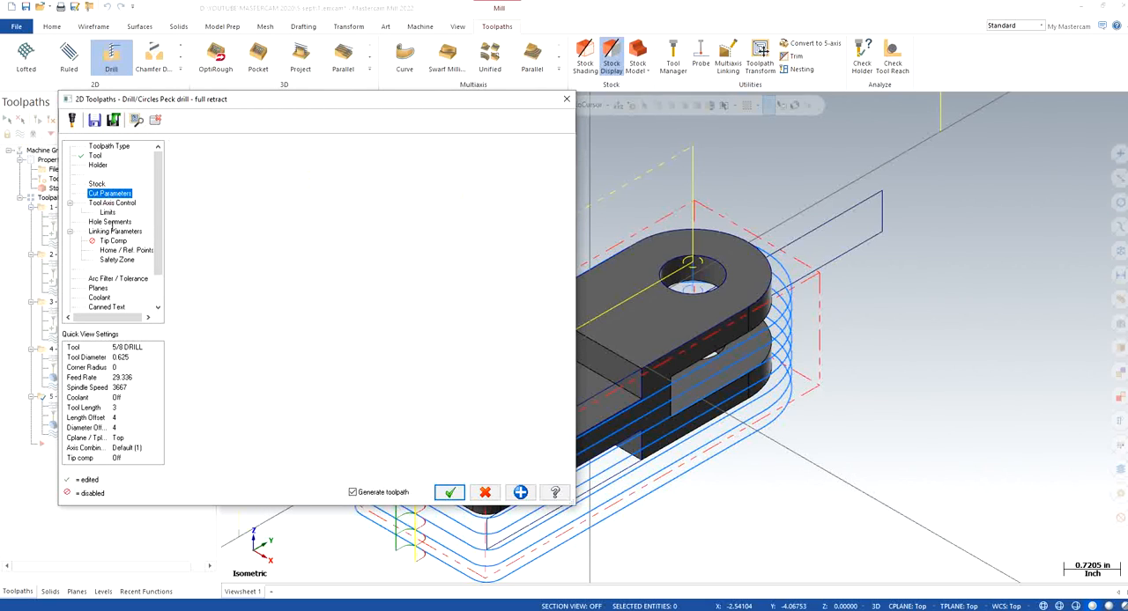
pyautogui.click(113, 232)
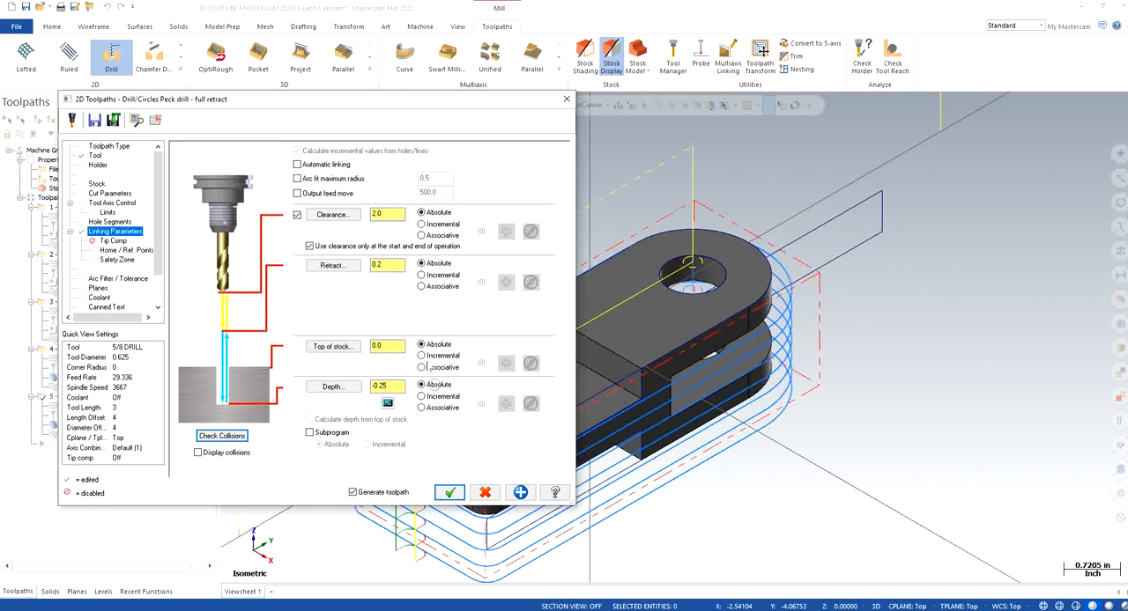
pyautogui.click(333, 388)
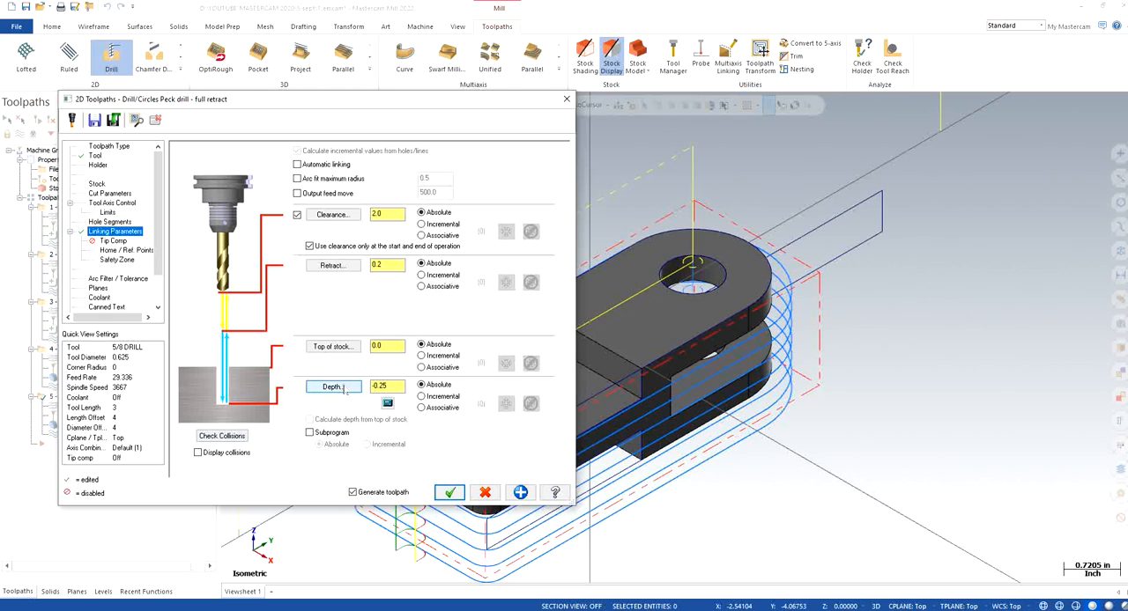
pyautogui.click(638, 462)
pyautogui.press('BackSpace')
pyautogui.press('BackSpace')
pyautogui.write('5')
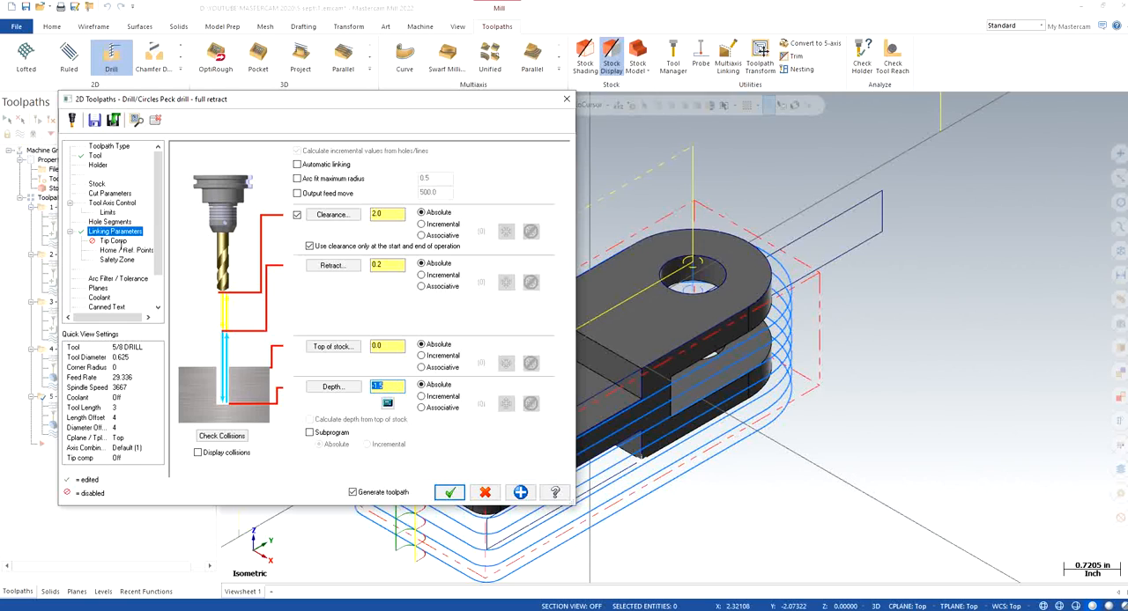
# Enable tip compensation for the 5/8 drill with a breakthrough amount of 0.25
pyautogui.click(113, 240)
pyautogui.click(191, 160)
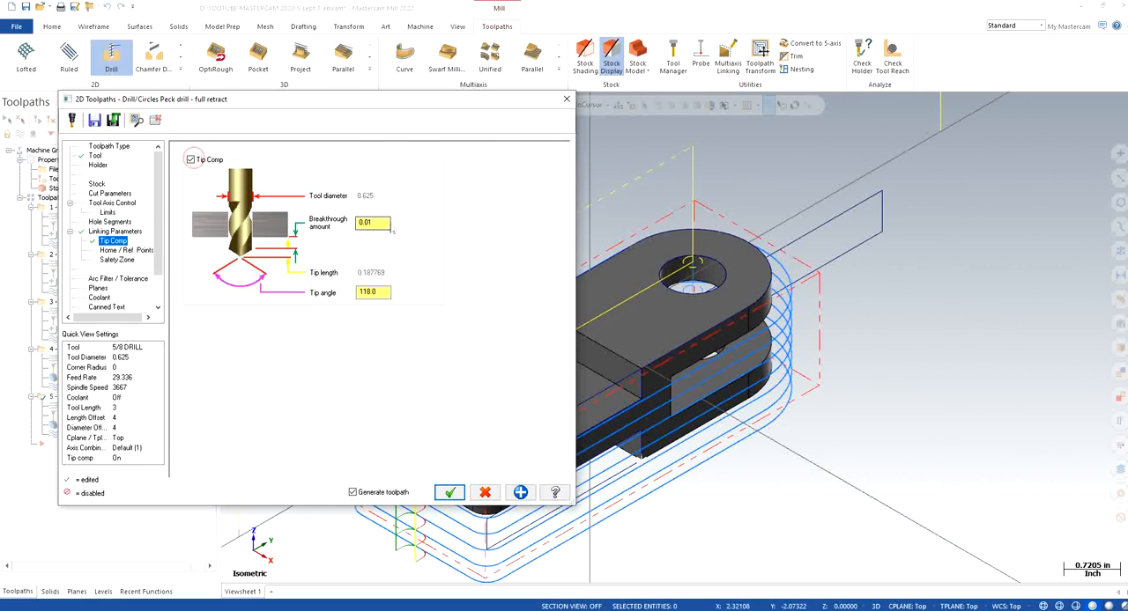
pyautogui.press('Tab')
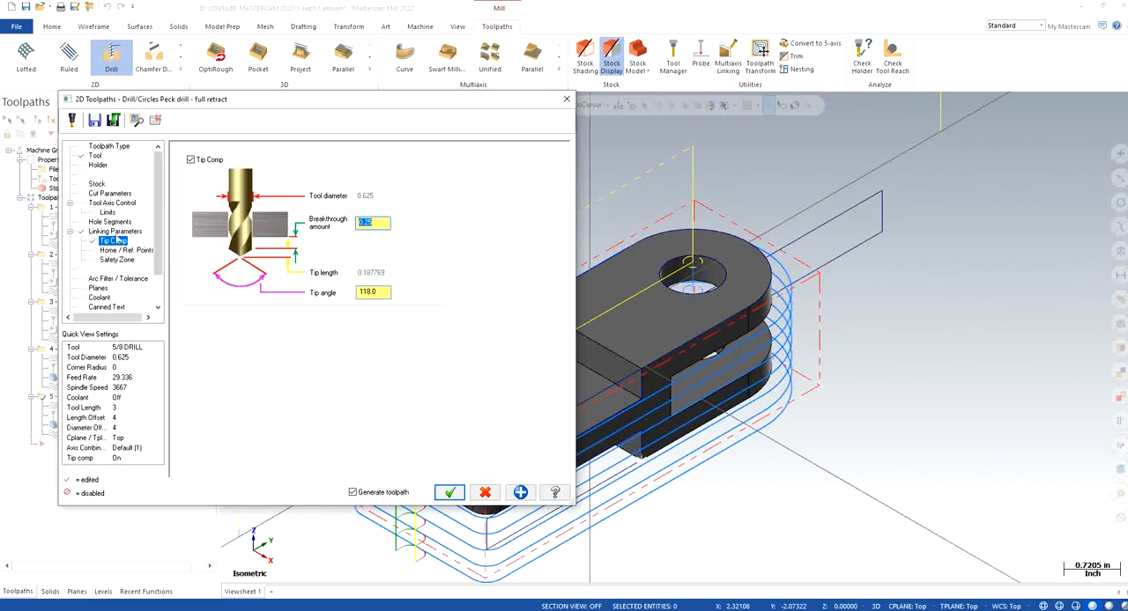
# Turn flood coolant on for the 5/8 drilling operation and accept its parameters to generate the peck drill toolpath
pyautogui.click(101, 291)
pyautogui.click(98, 298)
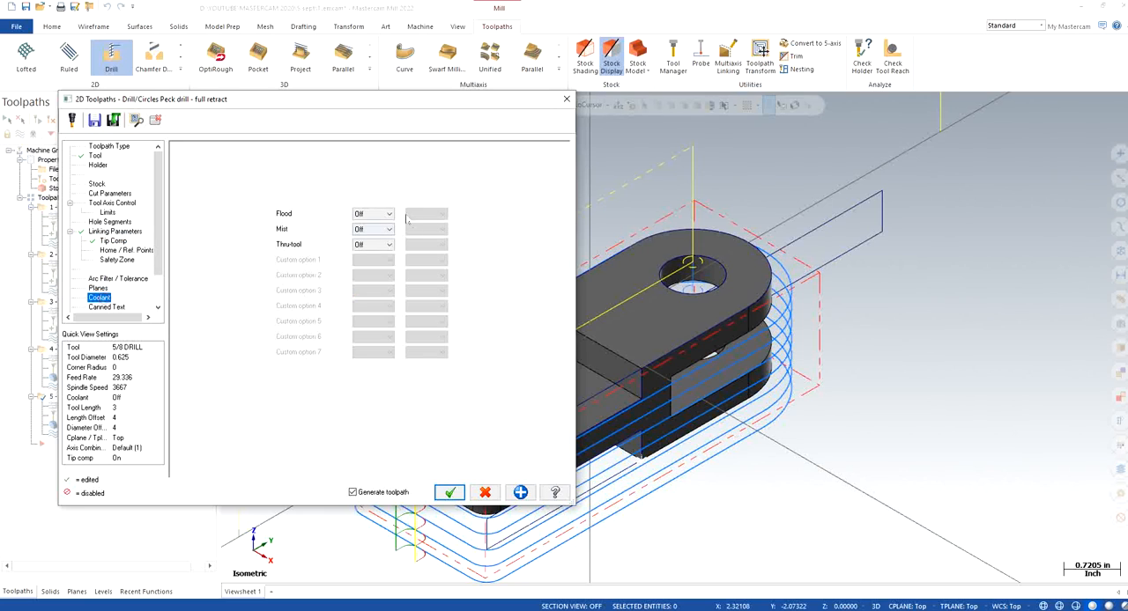
pyautogui.click(372, 213)
pyautogui.click(363, 227)
pyautogui.click(448, 492)
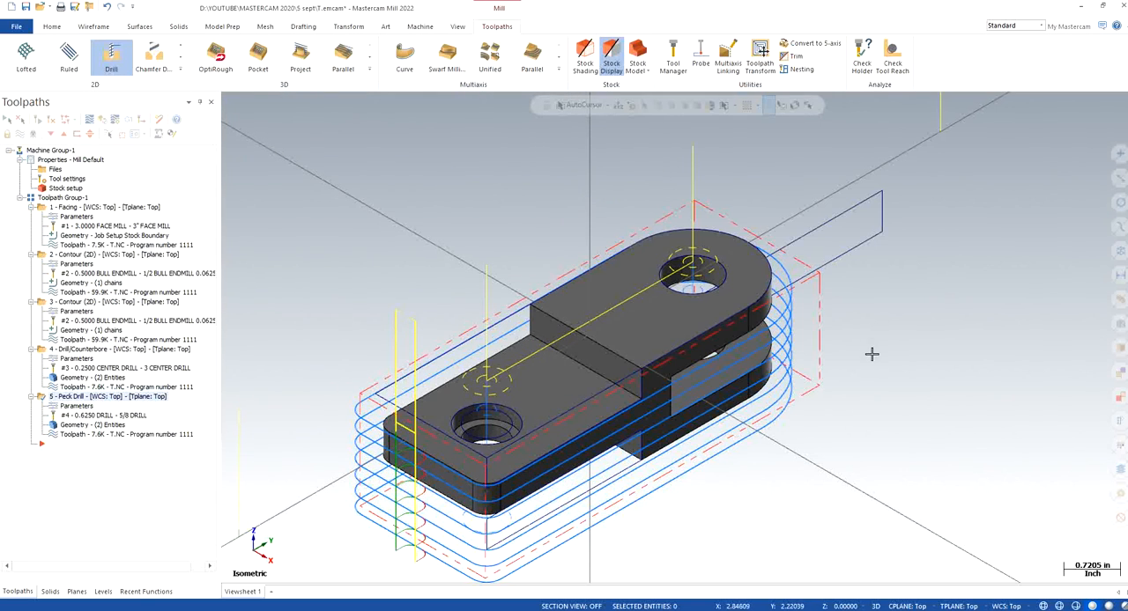
# Inspect the peck drill toolpath, restore the isometric view and play the Verify simulation of all operations
pyautogui.moveTo(863, 370)
pyautogui.mouseDown(button='middle')
pyautogui.moveTo(609, 438)
pyautogui.moveTo(414, 264)
pyautogui.mouseUp(button='middle')
pyautogui.rightClick(392, 237)
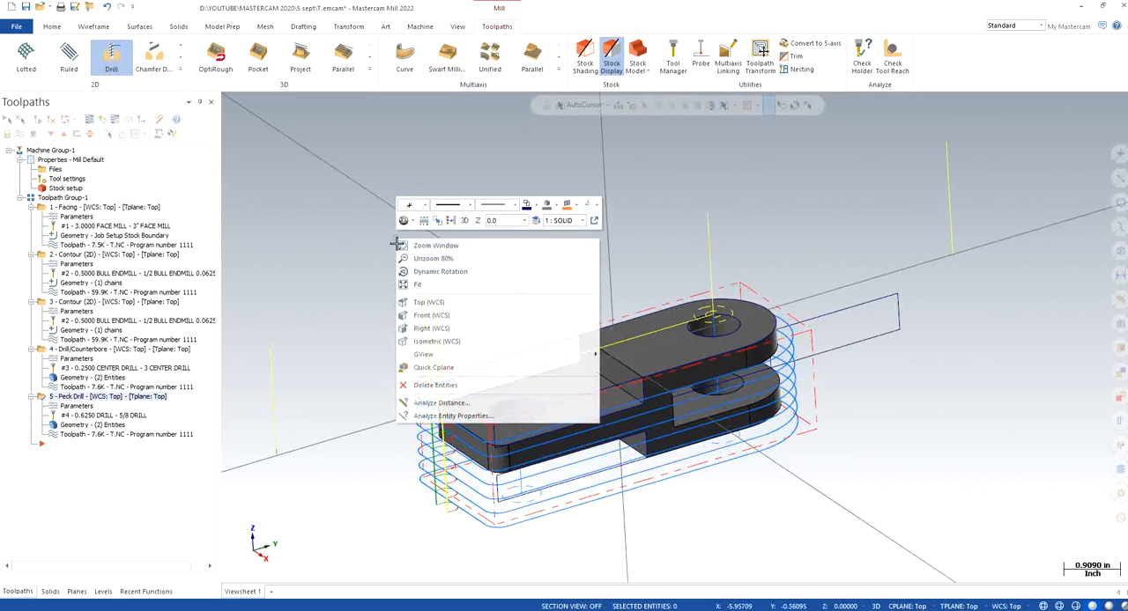
pyautogui.click(431, 339)
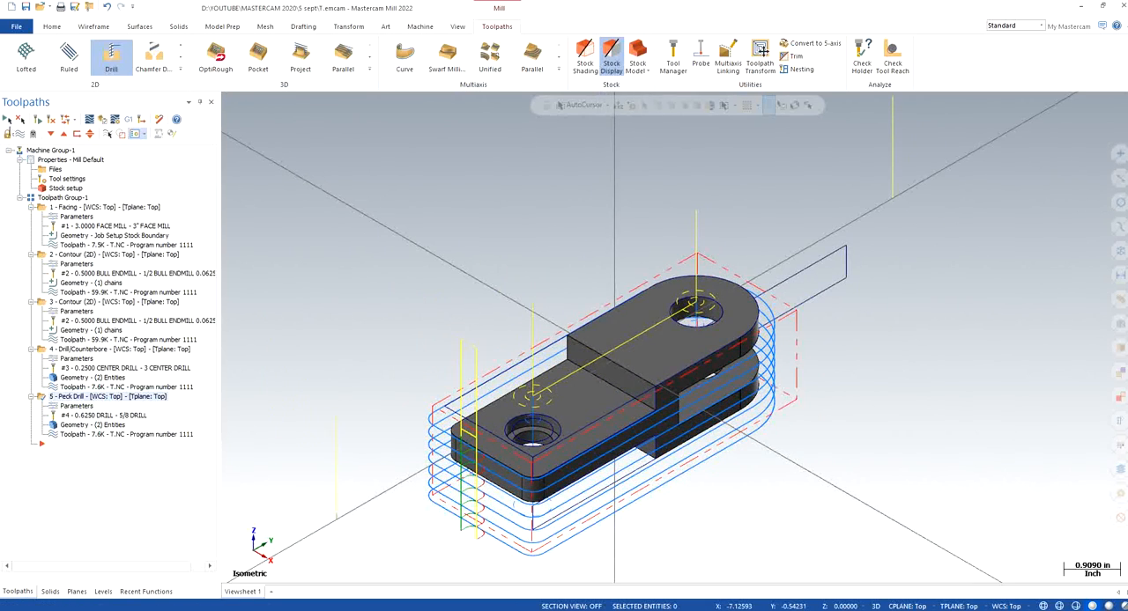
pyautogui.click(102, 120)
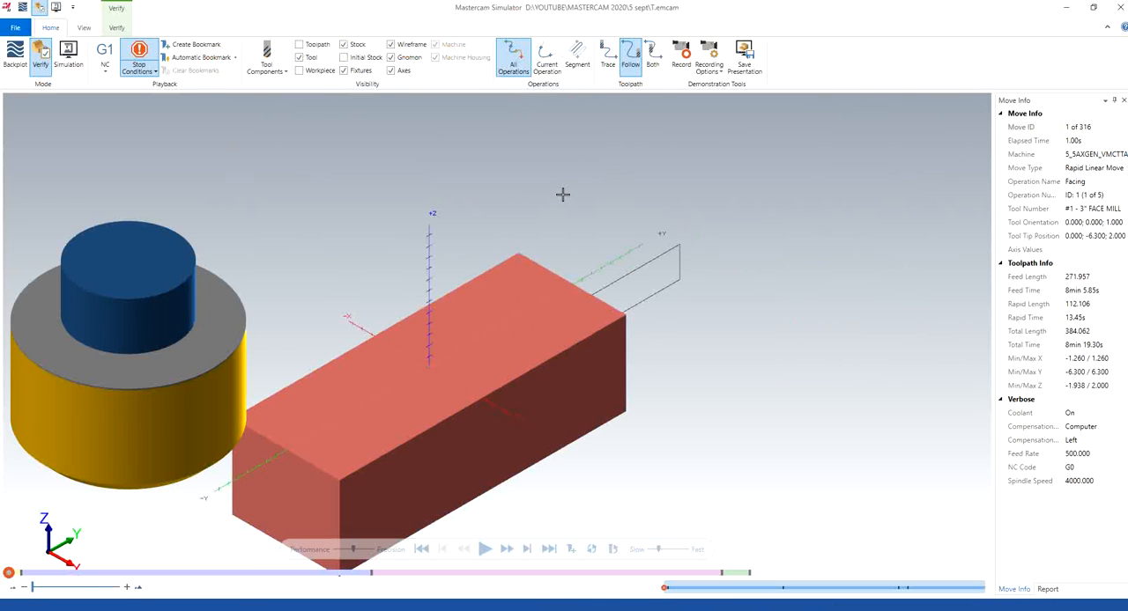
pyautogui.click(485, 549)
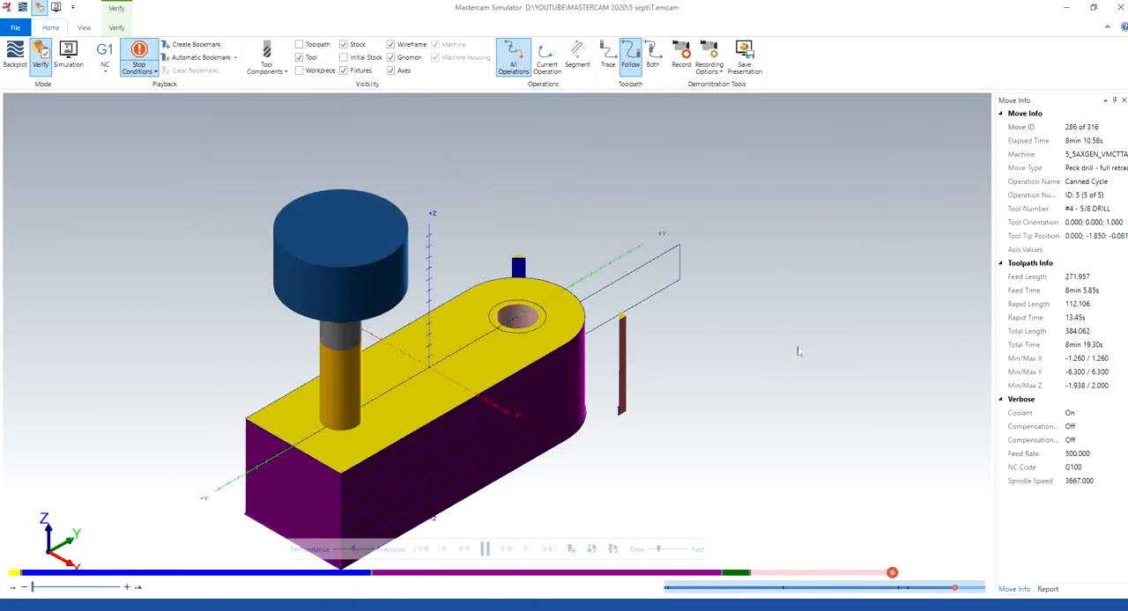
# Examine both drilled holes in the simulated stock from several angles, close the simulator and restore the isometric view
pyautogui.moveTo(500, 362)
pyautogui.mouseDown(button='middle')
pyautogui.moveTo(496, 402)
pyautogui.moveTo(507, 397)
pyautogui.moveTo(494, 356)
pyautogui.mouseUp(button='middle')
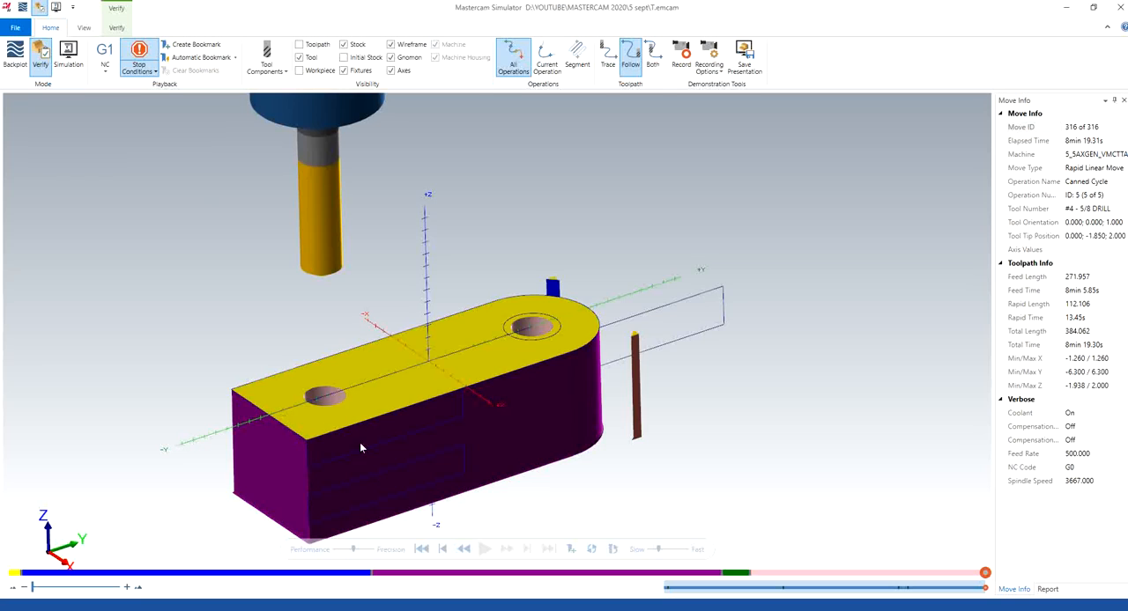
pyautogui.moveTo(360, 444); pyautogui.dragTo(328, 392, button='middle')
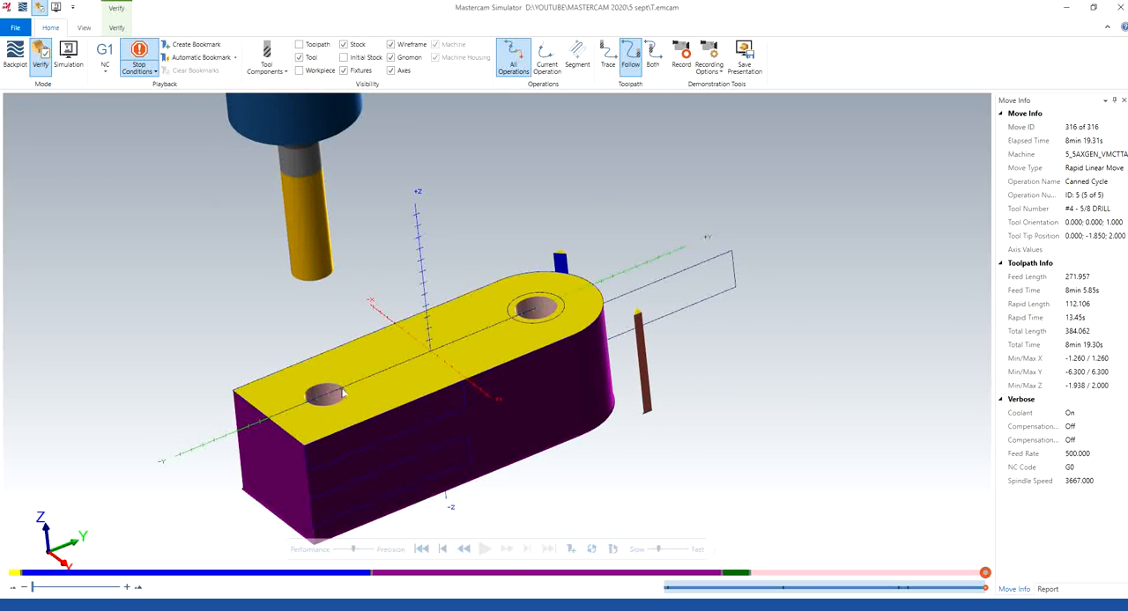
pyautogui.moveTo(347, 412)
pyautogui.mouseDown(button='middle')
pyautogui.moveTo(337, 455)
pyautogui.moveTo(351, 433)
pyautogui.mouseUp(button='middle')
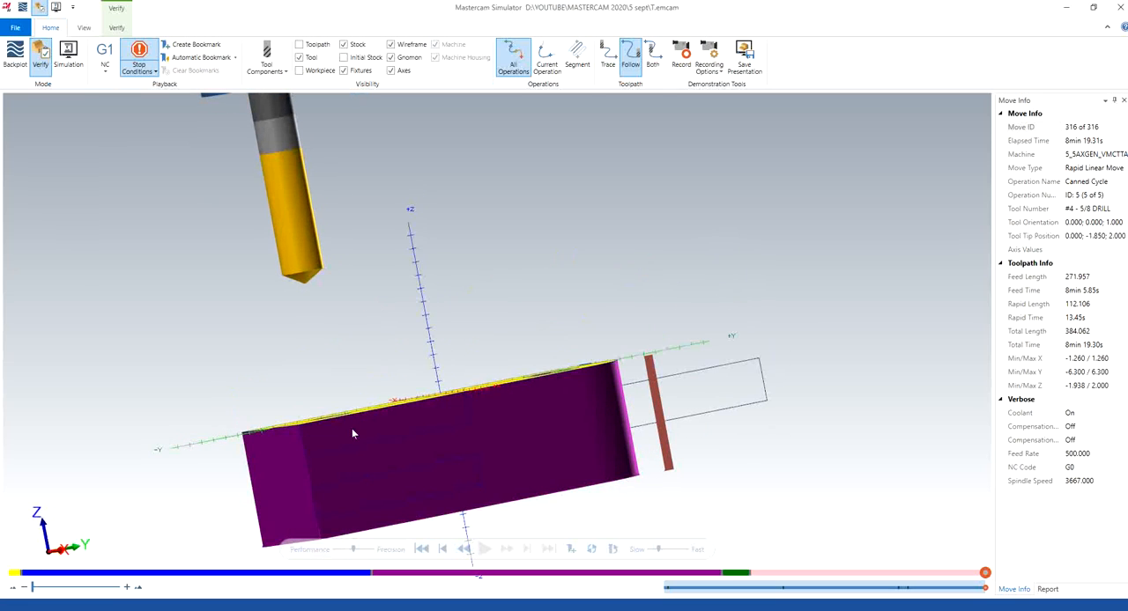
pyautogui.moveTo(368, 379); pyautogui.dragTo(339, 432, button='middle')
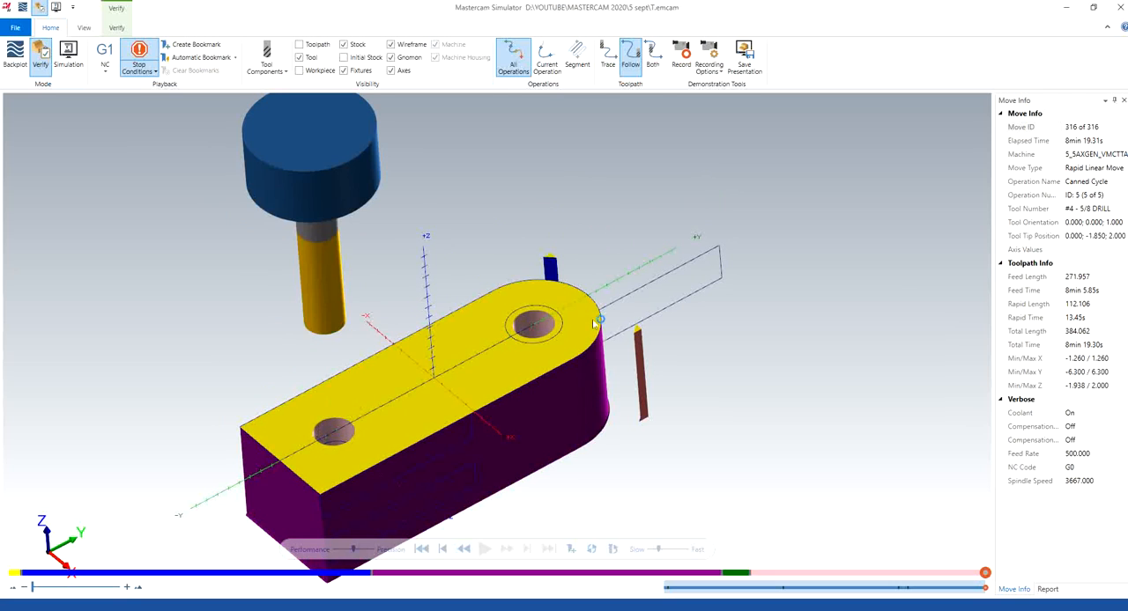
pyautogui.moveTo(599, 323); pyautogui.dragTo(579, 340, button='middle')
pyautogui.moveTo(594, 322); pyautogui.dragTo(588, 312, button='middle')
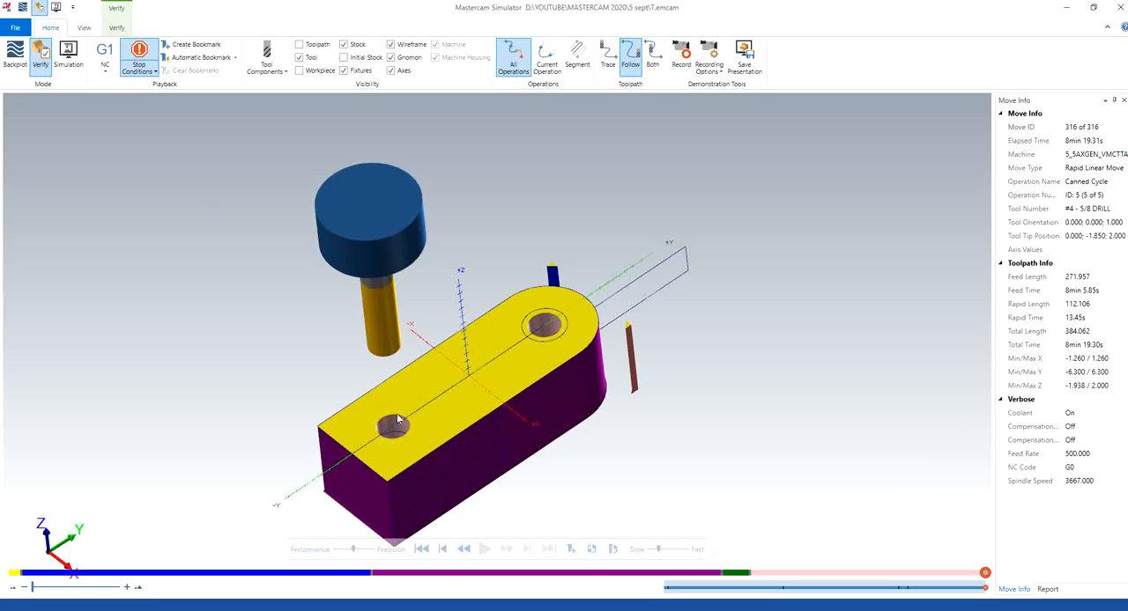
pyautogui.moveTo(424, 429); pyautogui.dragTo(417, 415, button='middle')
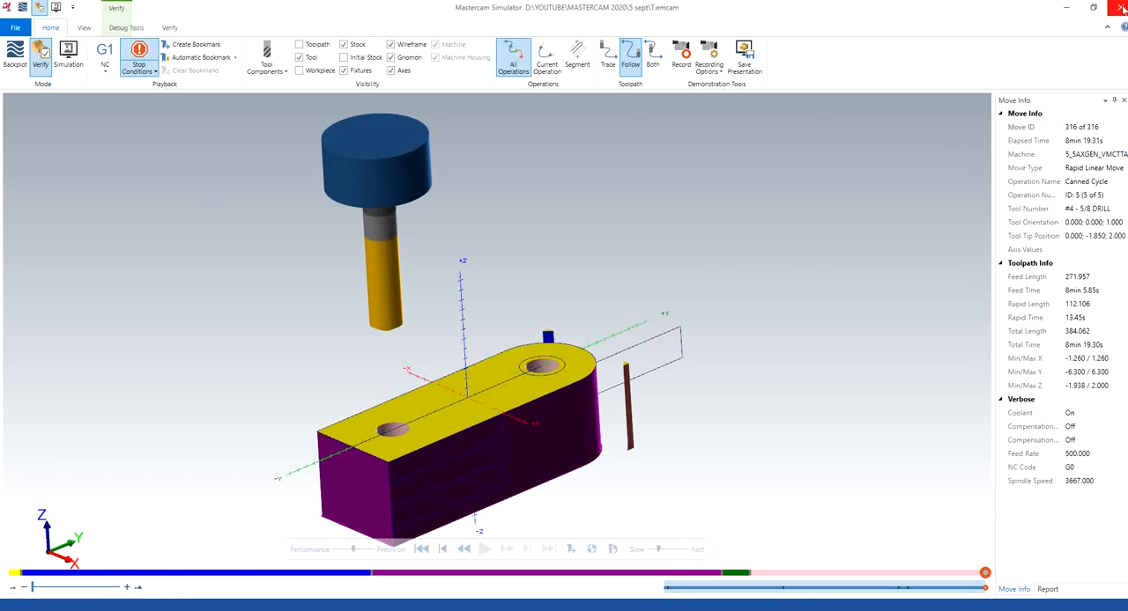
pyautogui.click(1123, 7)
pyautogui.rightClick(481, 276)
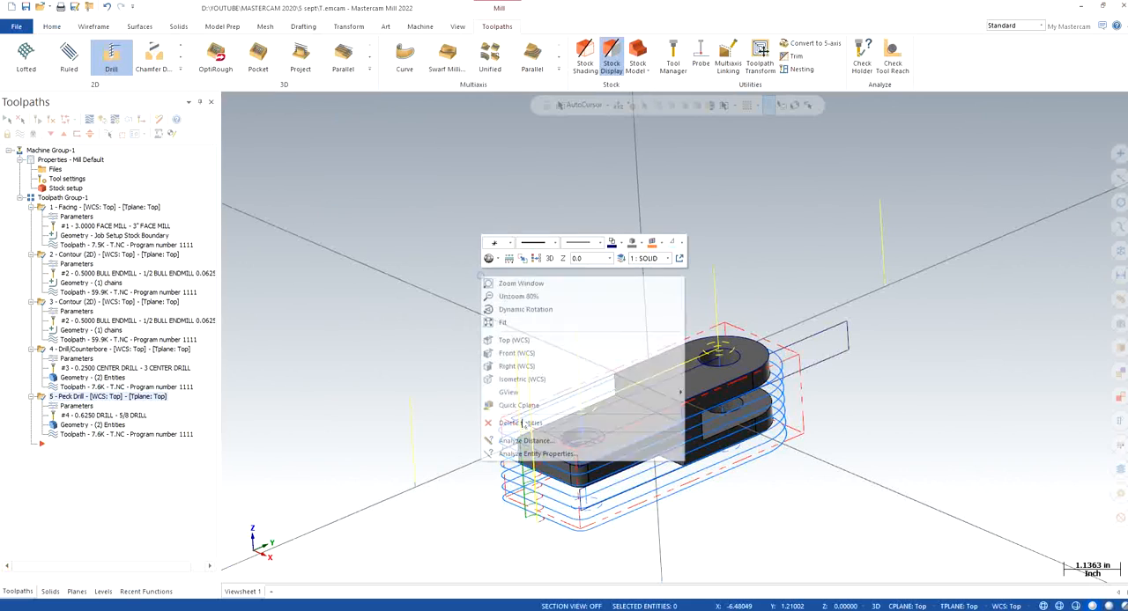
pyautogui.click(520, 378)
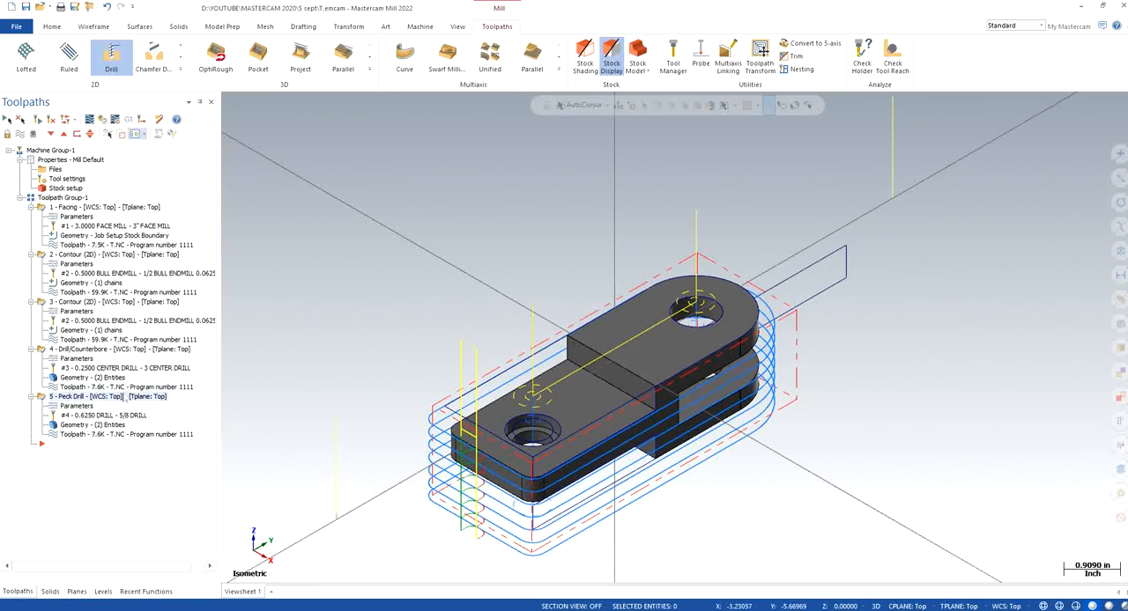
# Copy the selected toolpath operations and paste them at the end of the toolpath group
pyautogui.rightClick(113, 399)
pyautogui.click(143, 175)
pyautogui.rightClick(56, 490)
pyautogui.click(62, 519)
pyautogui.click(84, 490)
pyautogui.hotkey('ctrl', 'v')
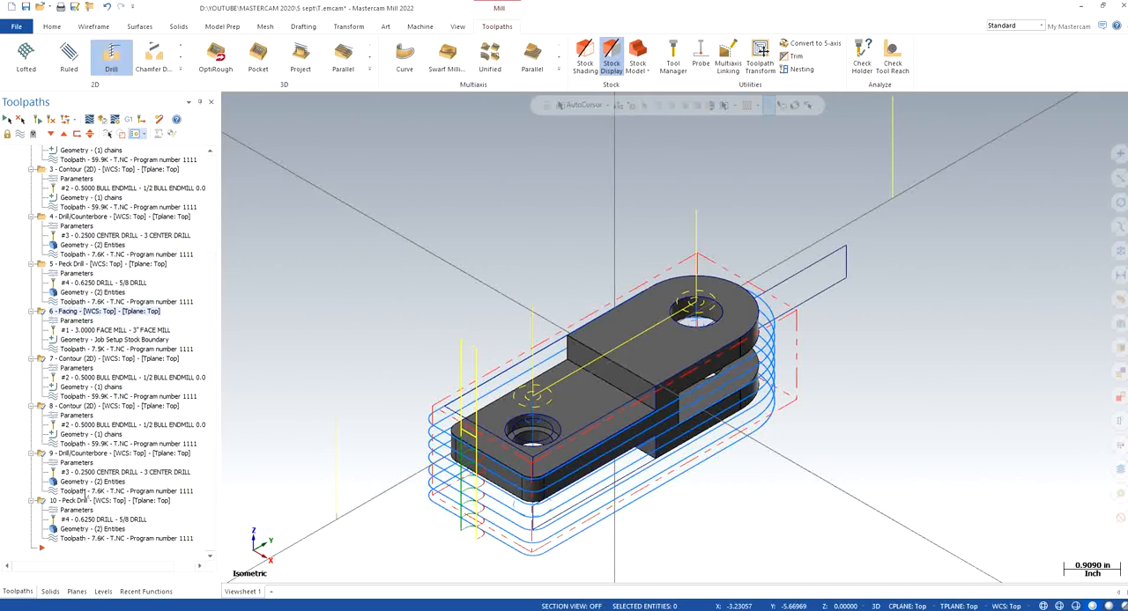
# Delete the pasted duplicate operations 6 to 10 from the toolpath group, keeping the original five operations
pyautogui.click(88, 503)
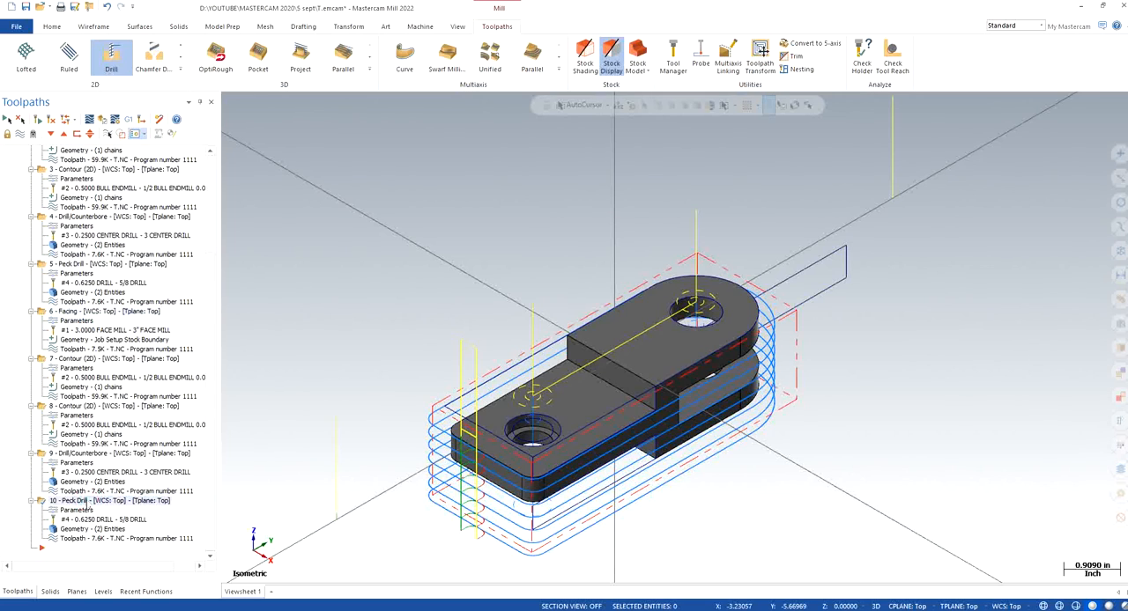
pyautogui.press('Delete')
pyautogui.press('Return')
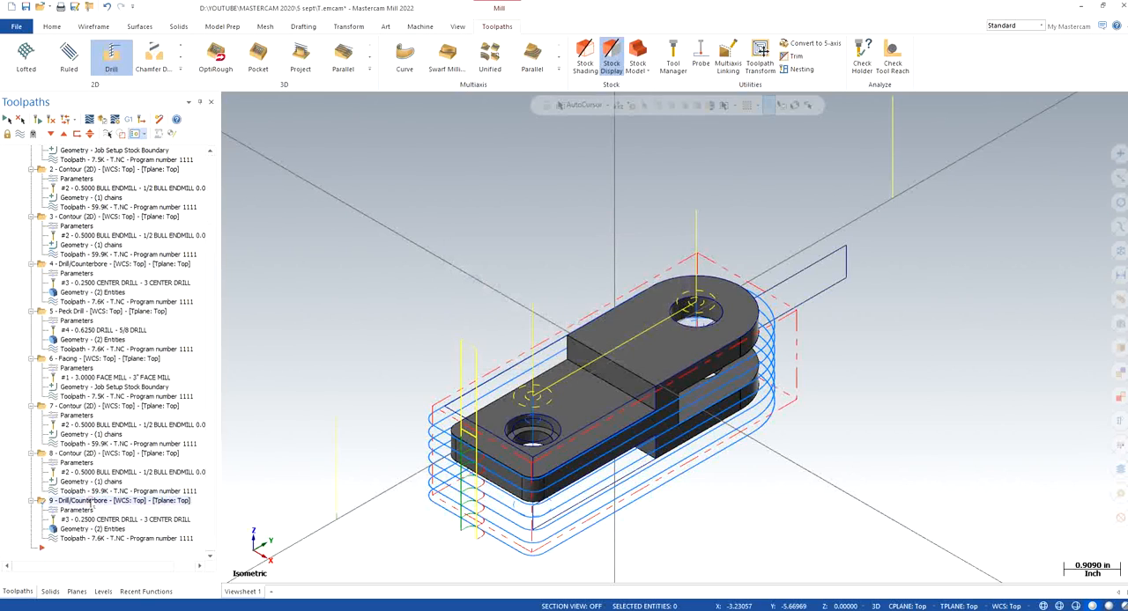
pyautogui.click(106, 454)
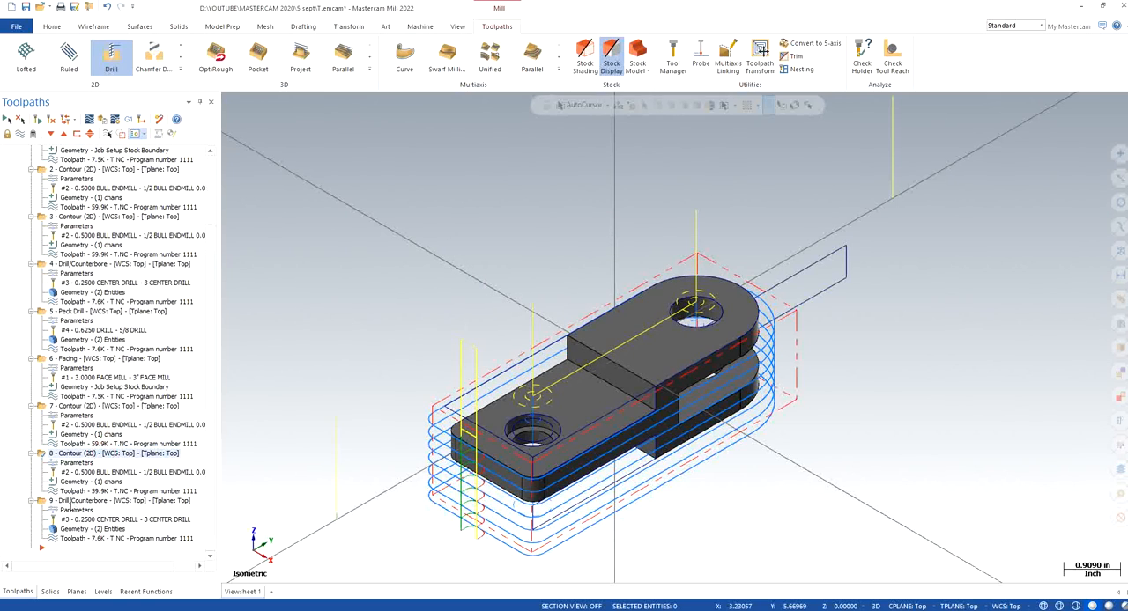
pyautogui.click(63, 501)
pyautogui.press('Delete')
pyautogui.press('Return')
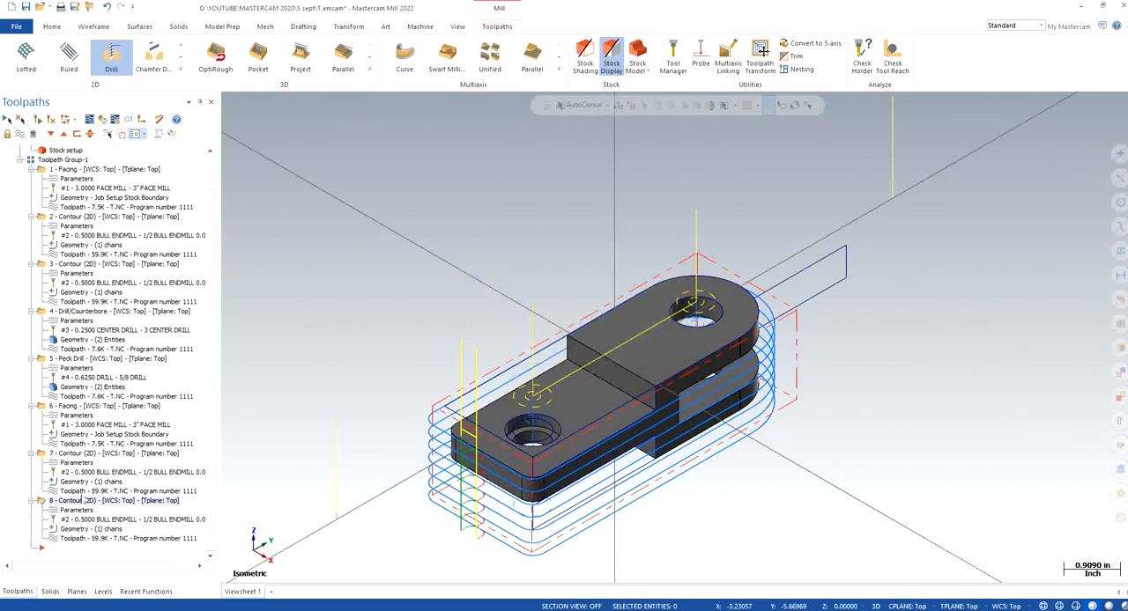
pyautogui.press('Delete')
pyautogui.press('Return')
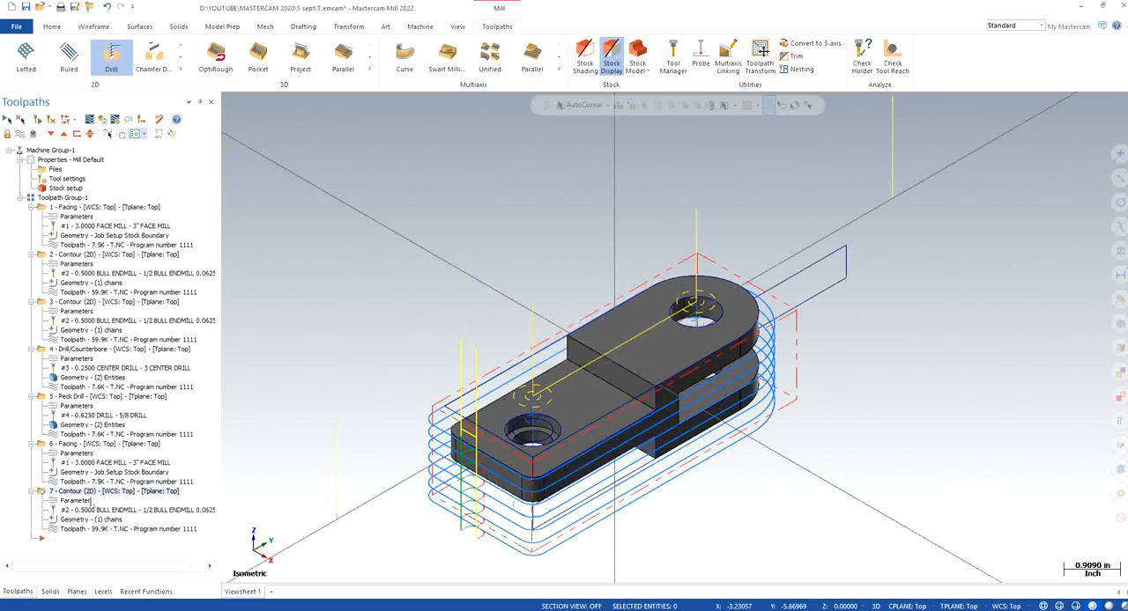
pyautogui.press('Delete')
pyautogui.press('Return')
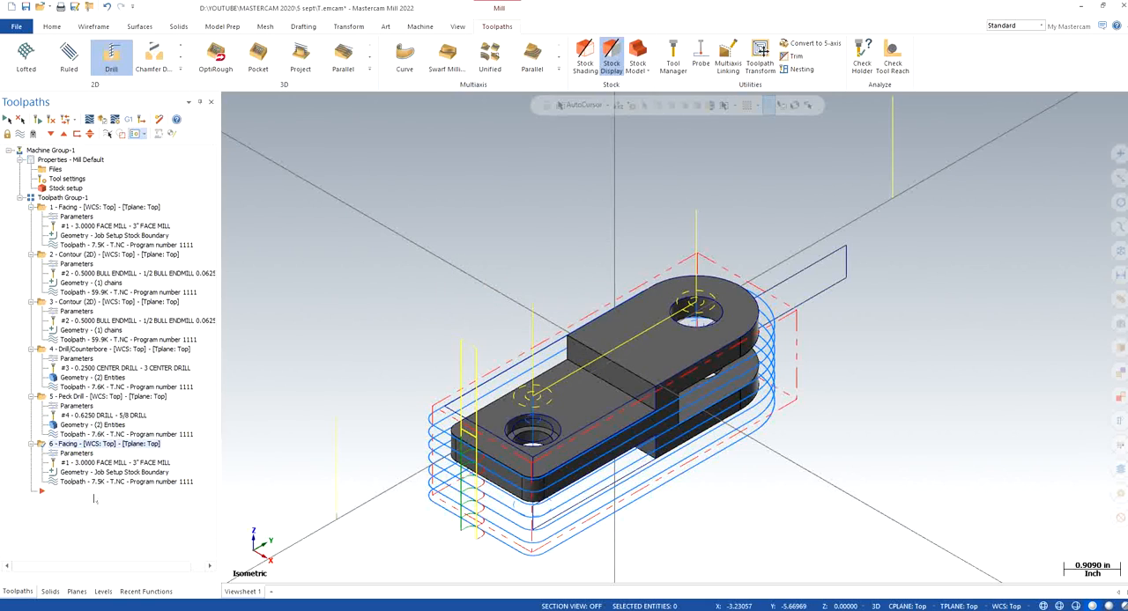
pyautogui.press('Delete')
pyautogui.press('Return')
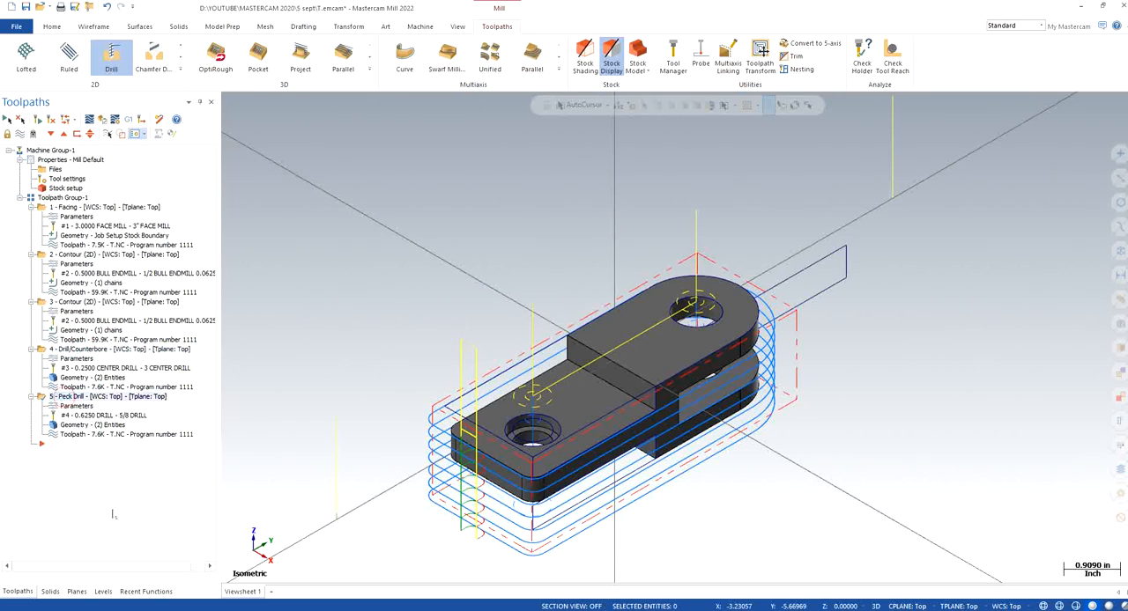
# Paste a copy of the 5/8 peck drill operation and remove the 0.9 diameter hole from the copy's geometry
pyautogui.hotkey('ctrl', 'v')
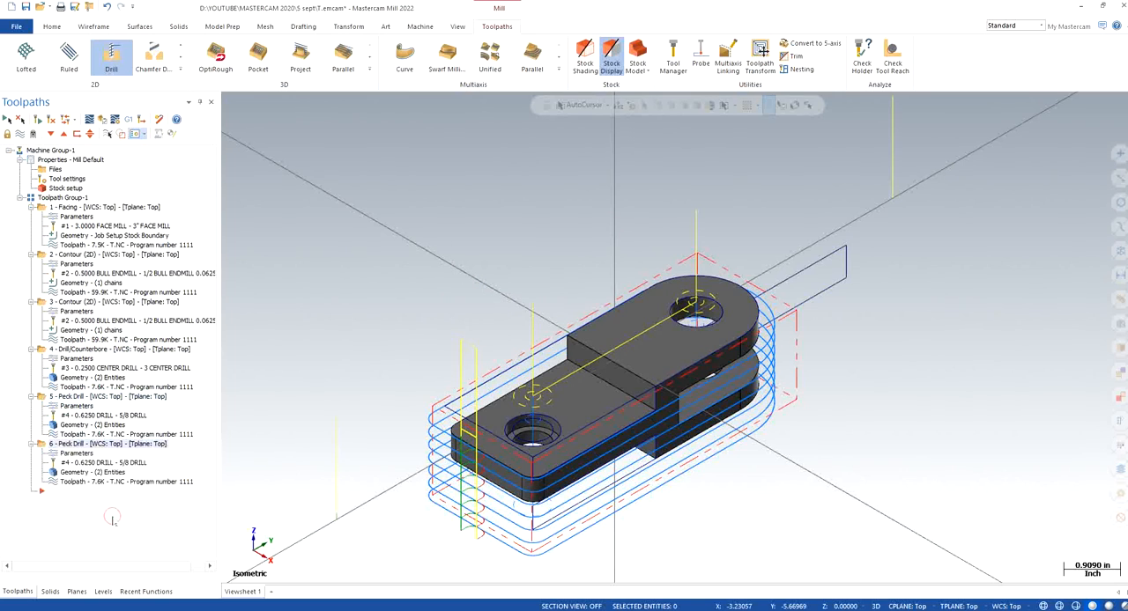
pyautogui.click(96, 474)
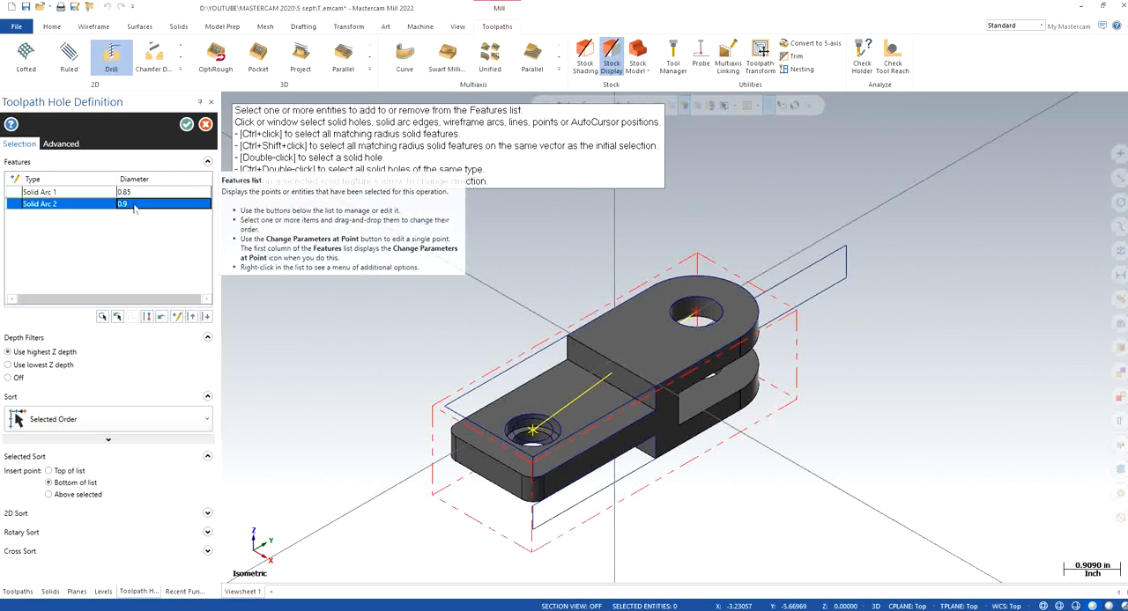
pyautogui.click(104, 194)
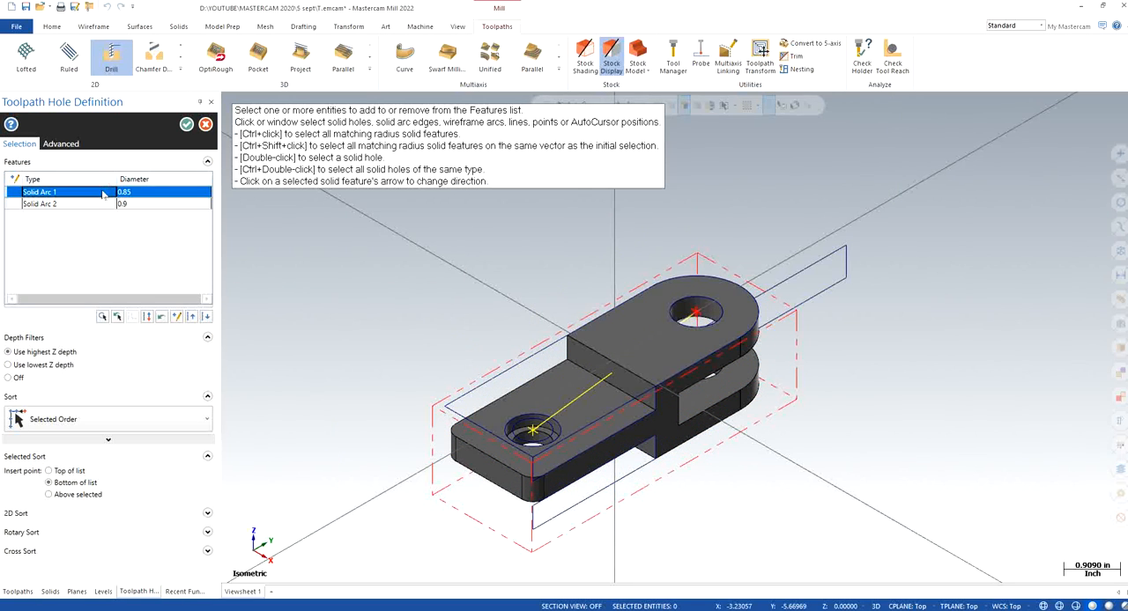
pyautogui.rightClick(94, 205)
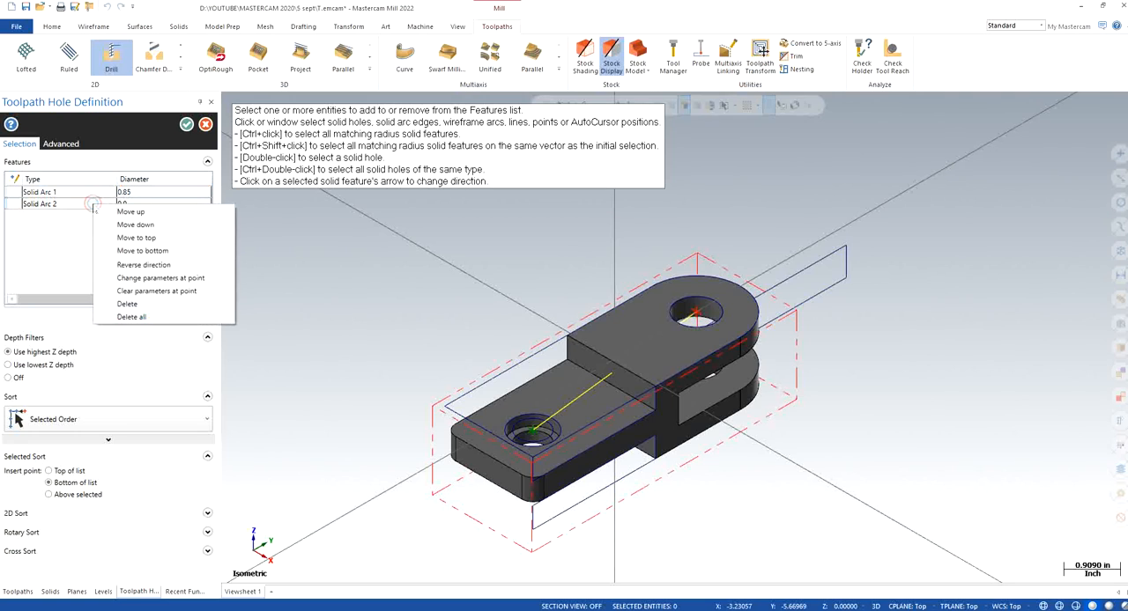
pyautogui.click(128, 304)
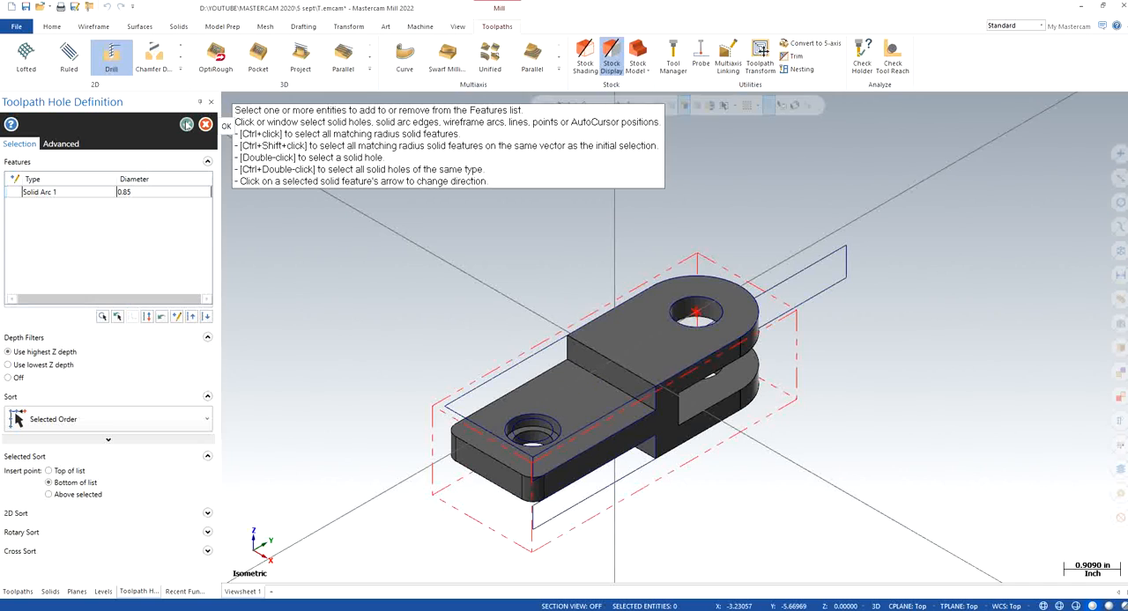
pyautogui.click(104, 192)
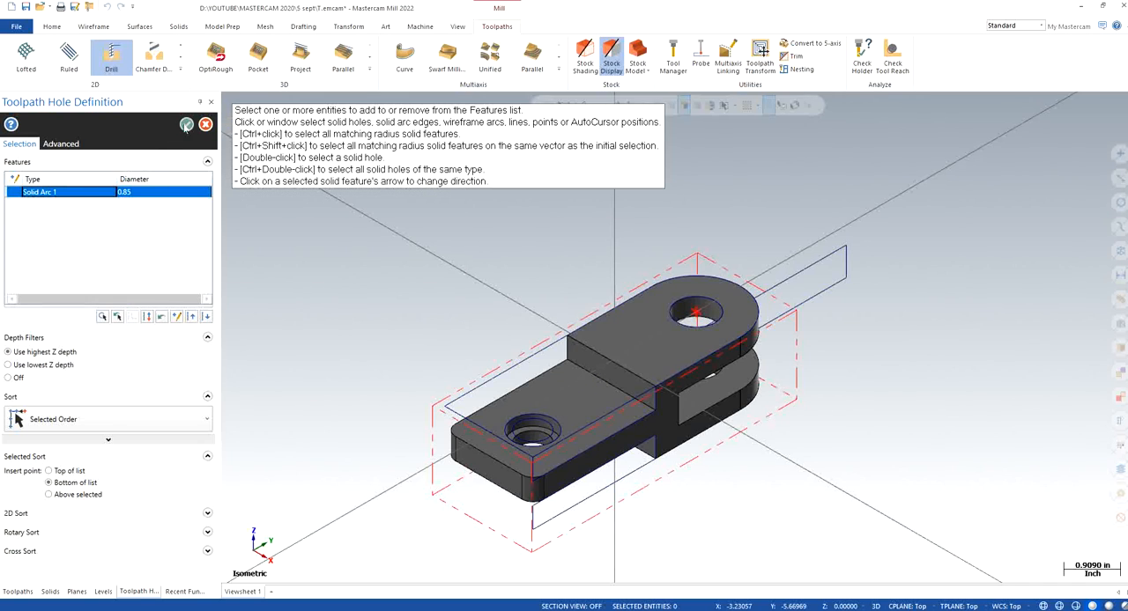
pyautogui.click(186, 125)
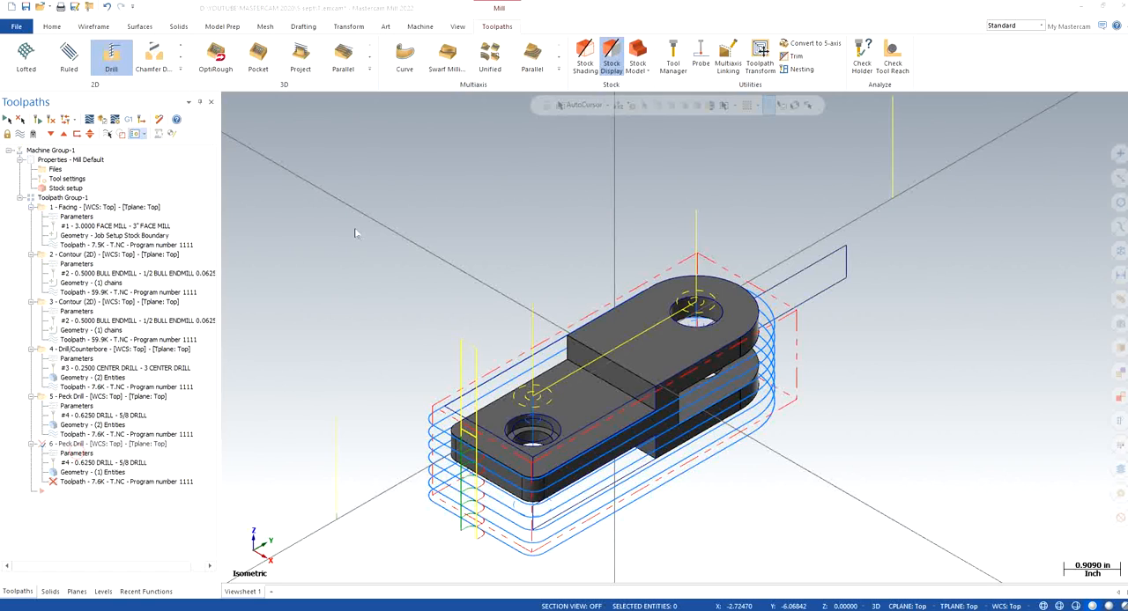
# Search the tool library for a drill with a diameter equal to 0.85, and delete the copied peck drill operation
pyautogui.click(76, 453)
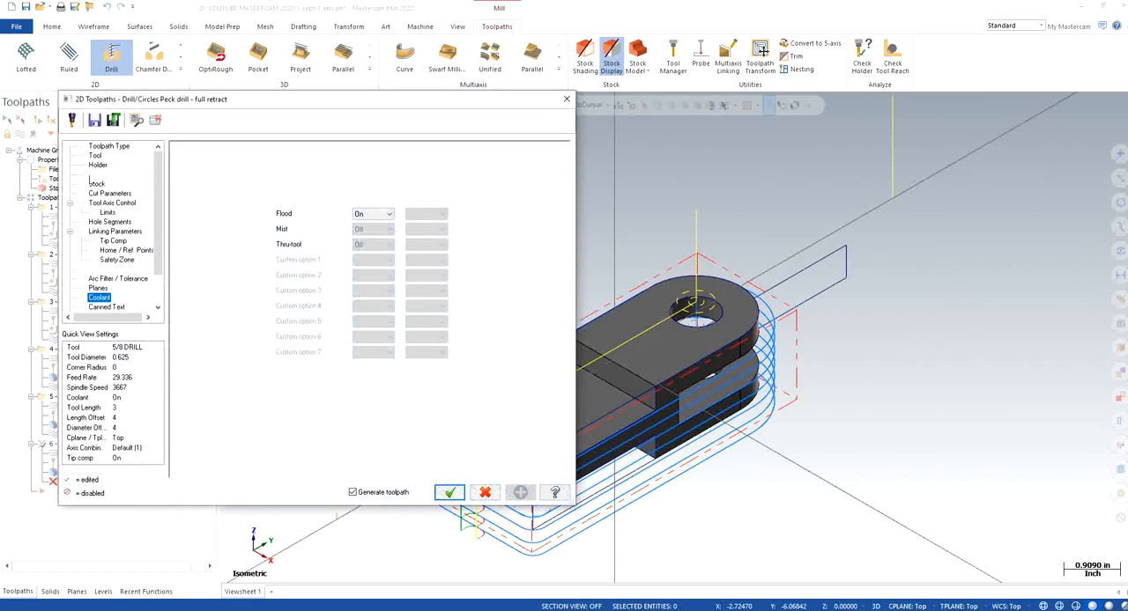
pyautogui.click(97, 157)
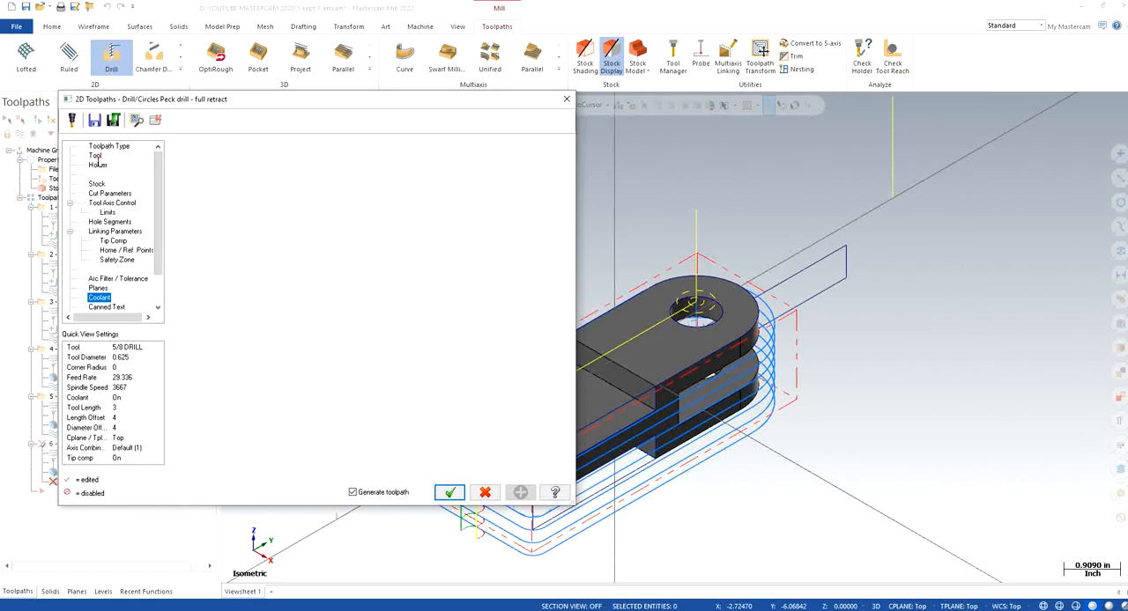
pyautogui.click(221, 346)
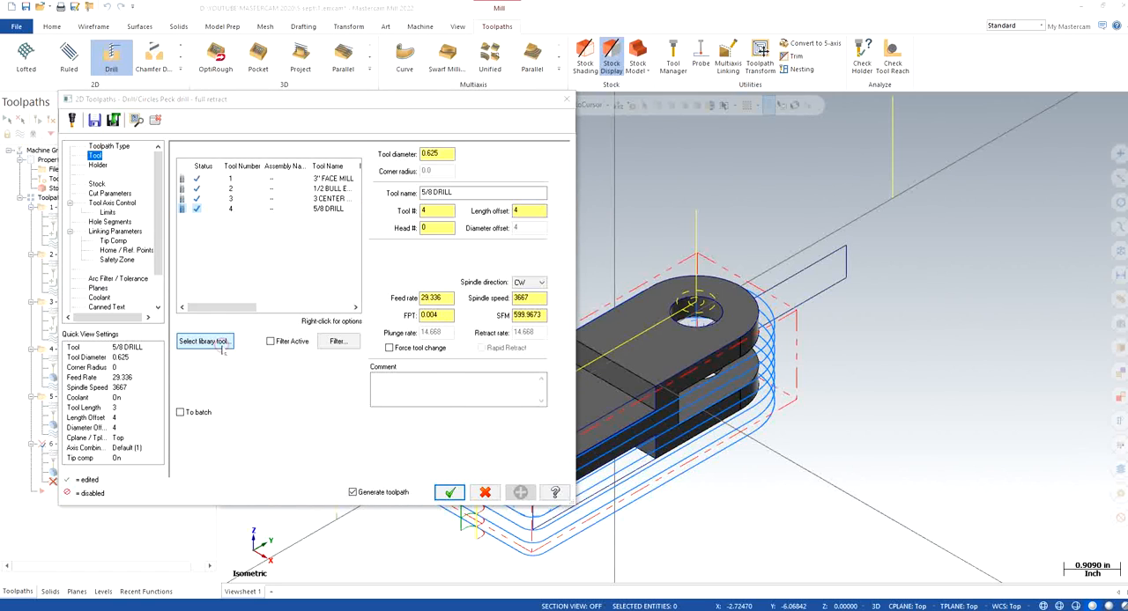
pyautogui.click(356, 210)
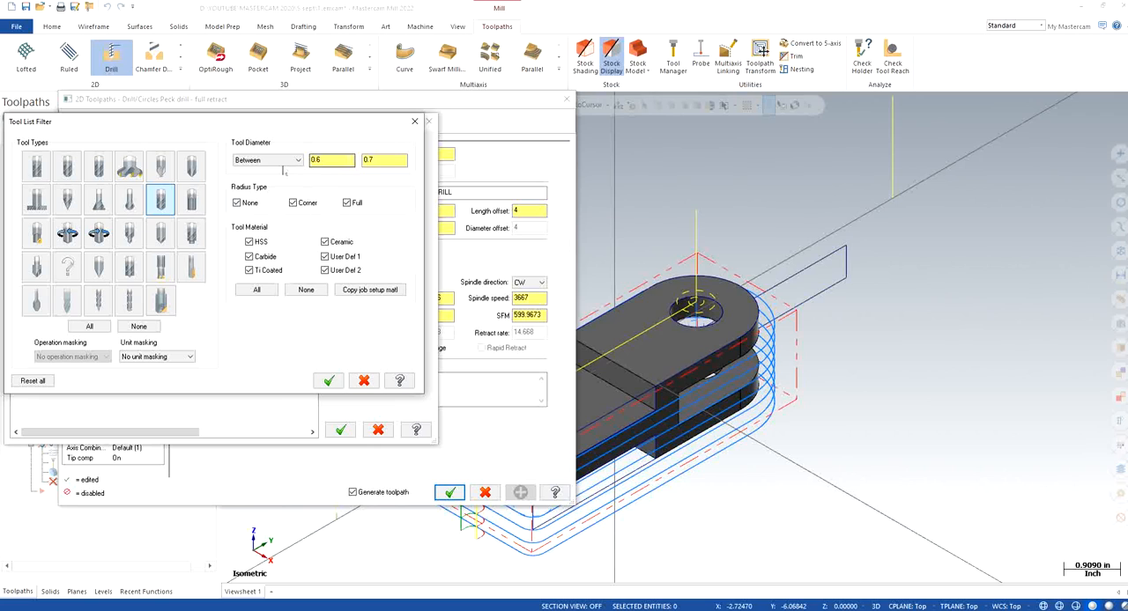
pyautogui.click(290, 160)
pyautogui.click(257, 176)
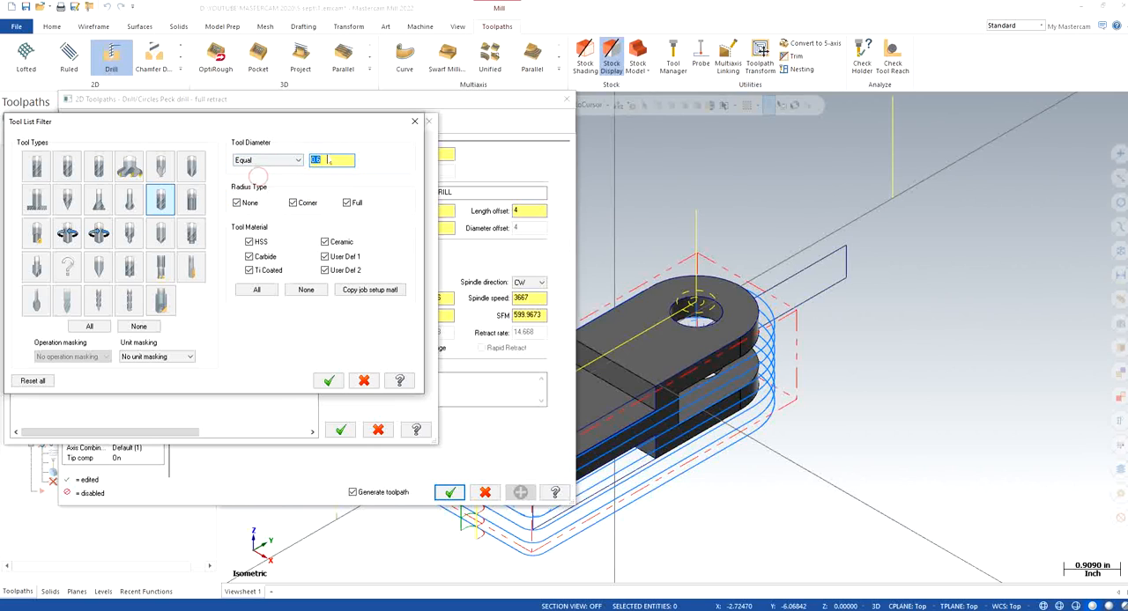
pyautogui.write('0.85')
pyautogui.click(328, 381)
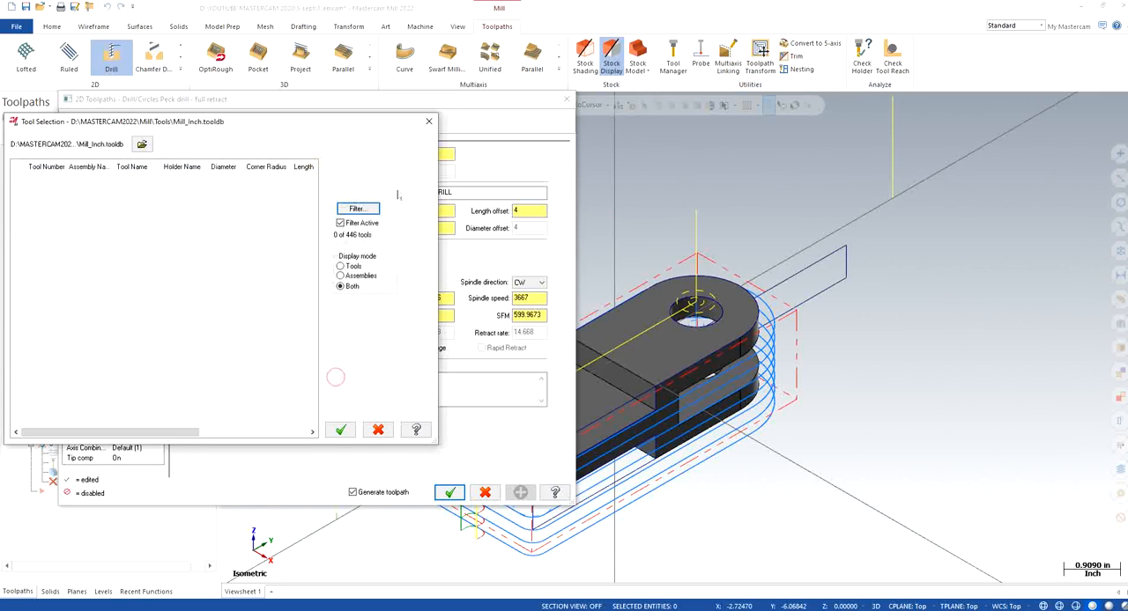
pyautogui.click(429, 122)
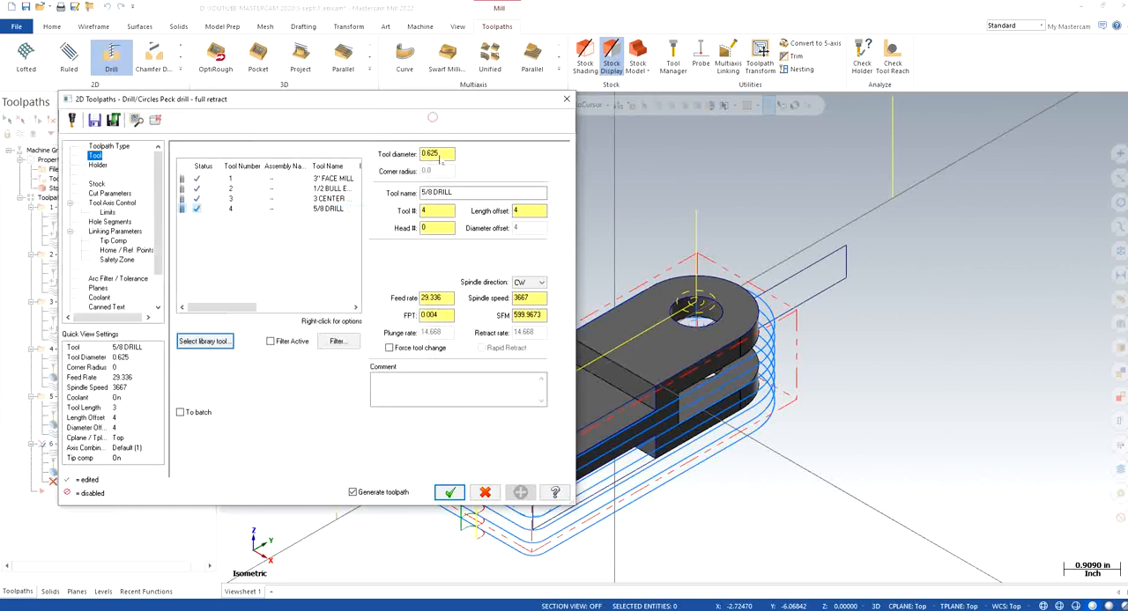
pyautogui.click(567, 101)
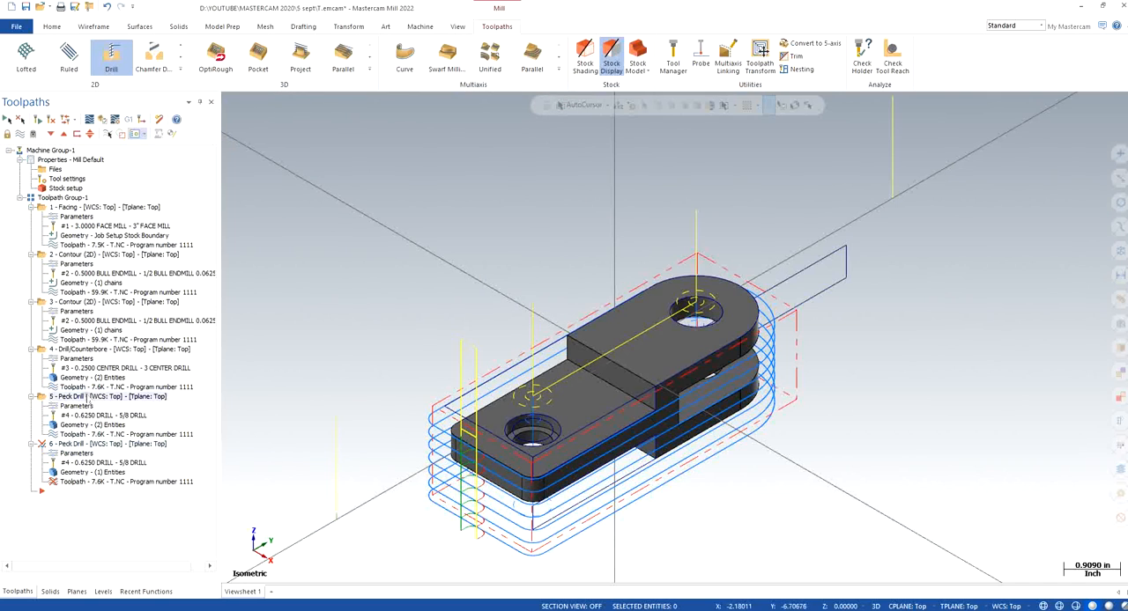
pyautogui.press('Delete')
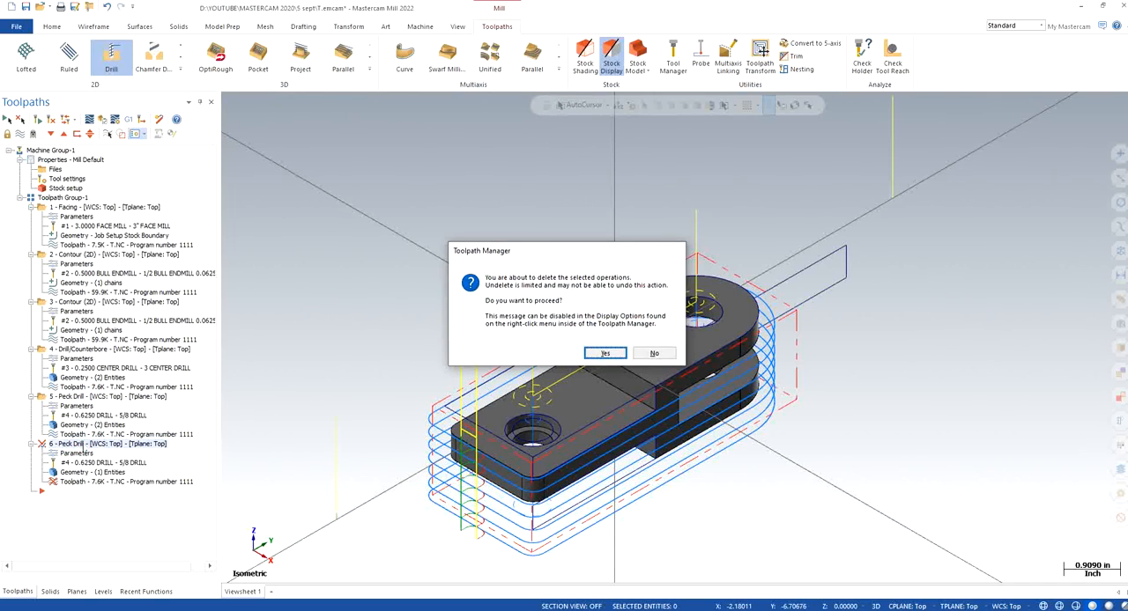
pyautogui.press('Return')
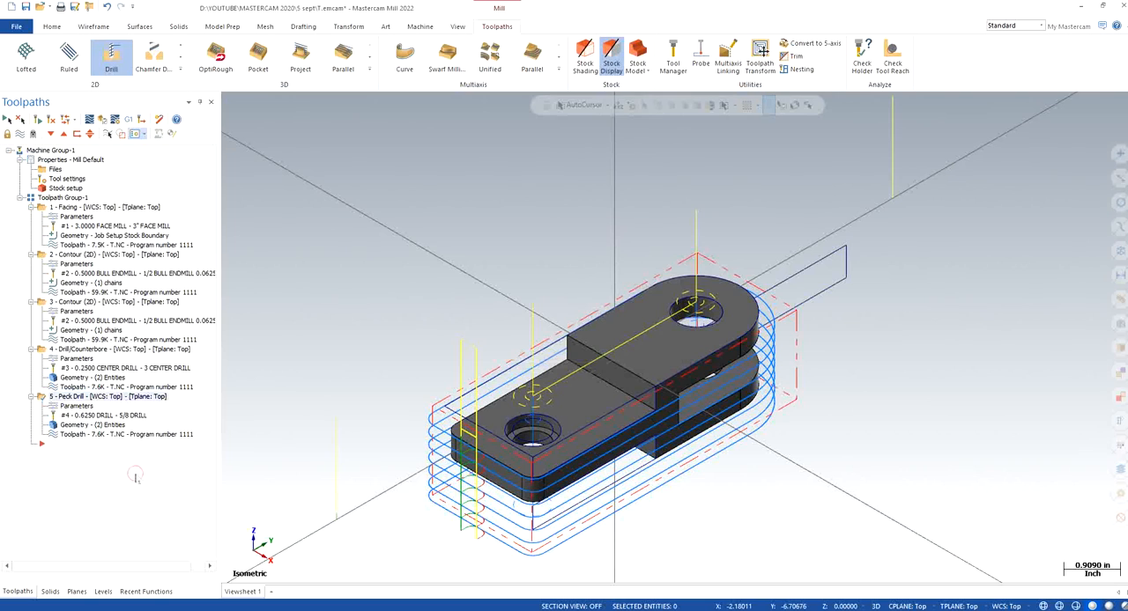
# Create a 2D Pocket toolpath and chain the circular top edge of the hole in the rounded end
pyautogui.click(180, 68)
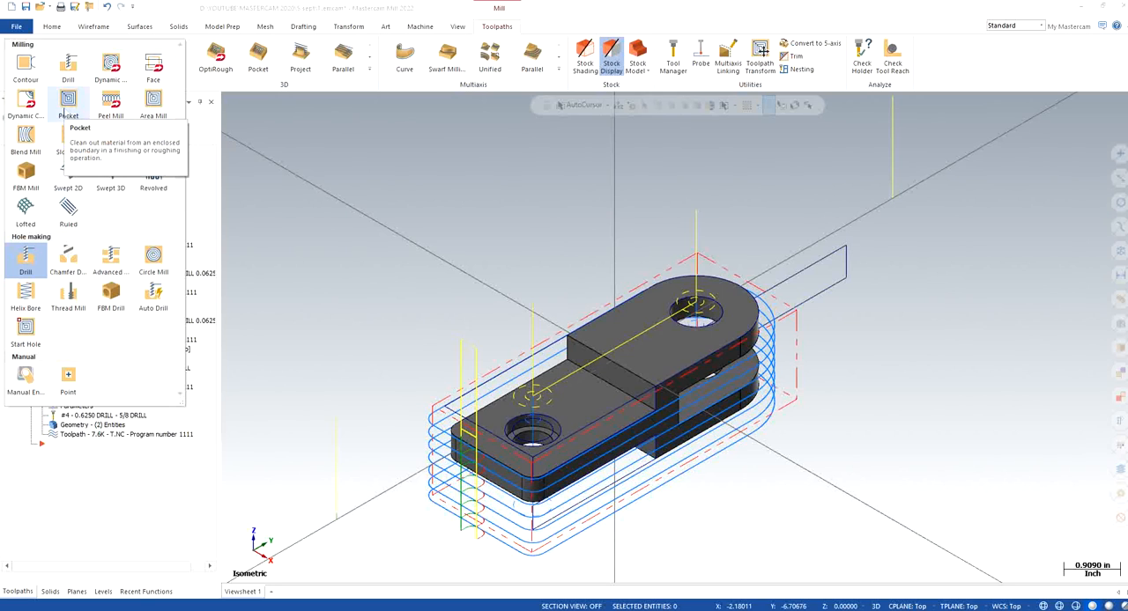
pyautogui.click(68, 102)
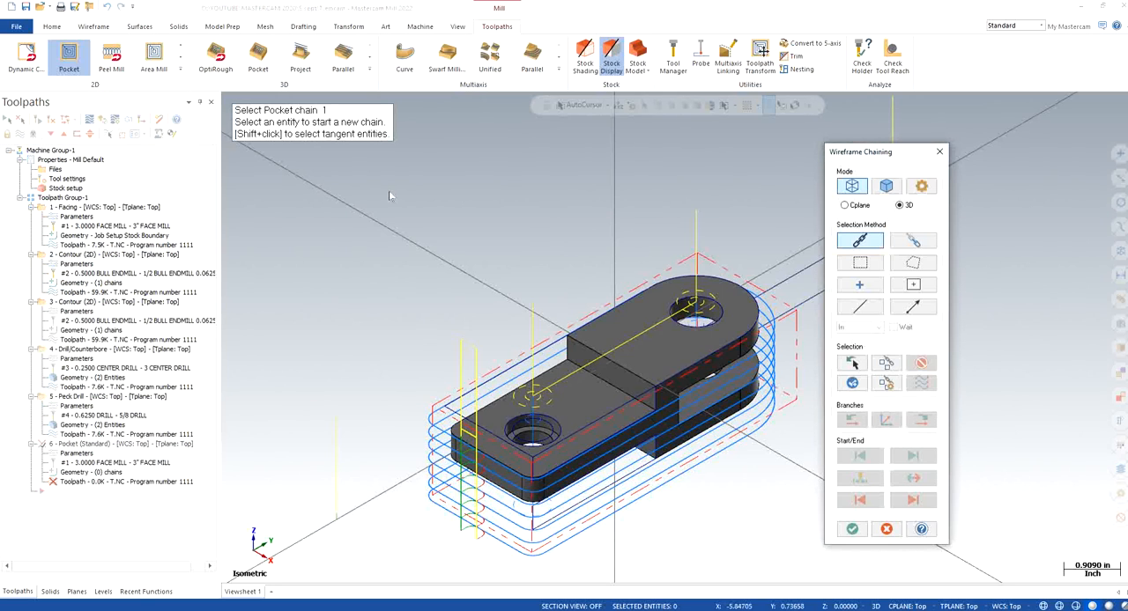
pyautogui.moveTo(875, 153); pyautogui.dragTo(189, 155)
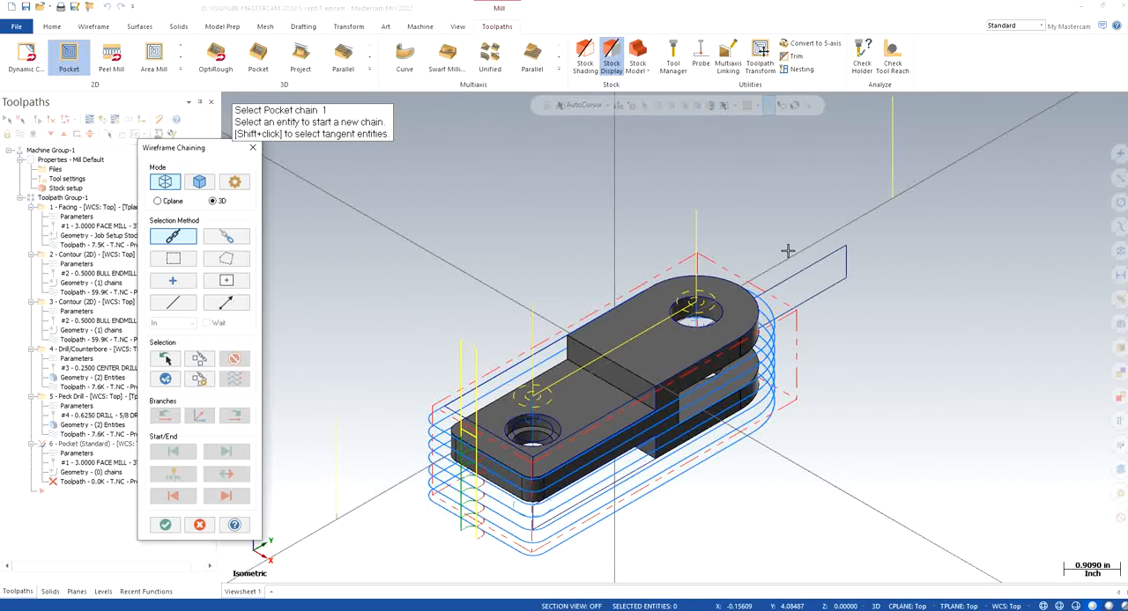
pyautogui.scroll(2, 697, 350)
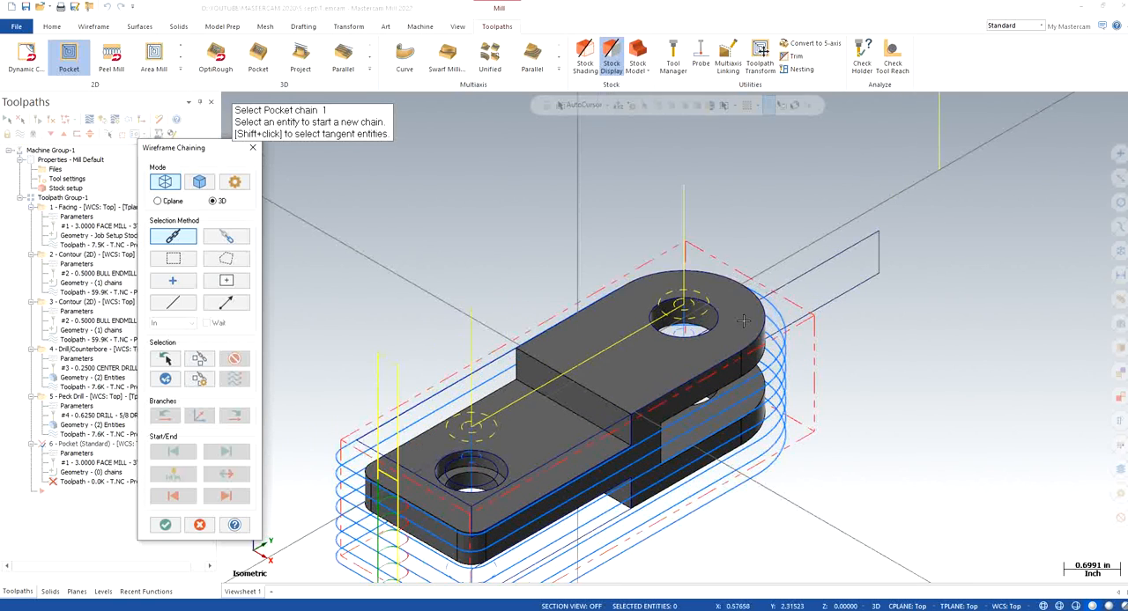
pyautogui.scroll(1, 697, 350)
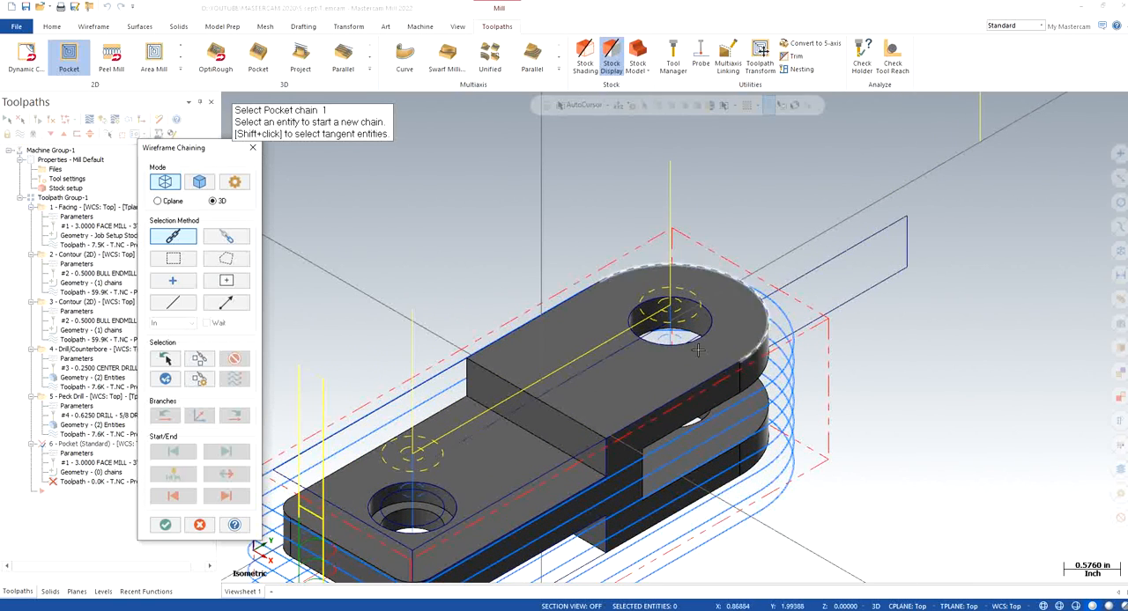
pyautogui.click(631, 319)
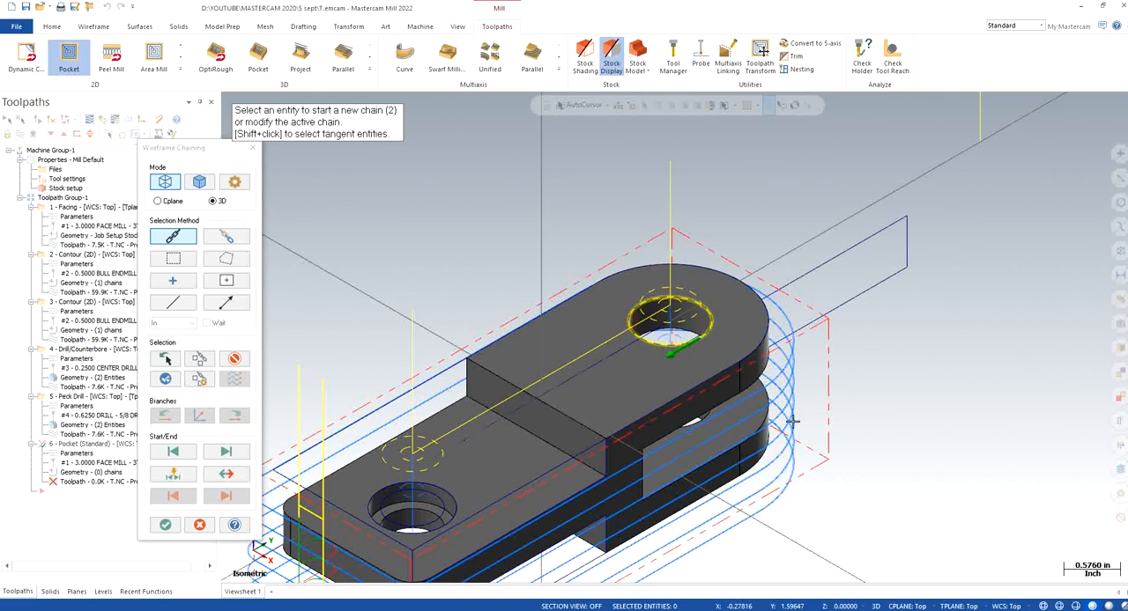
pyautogui.scroll(-1, 546, 361)
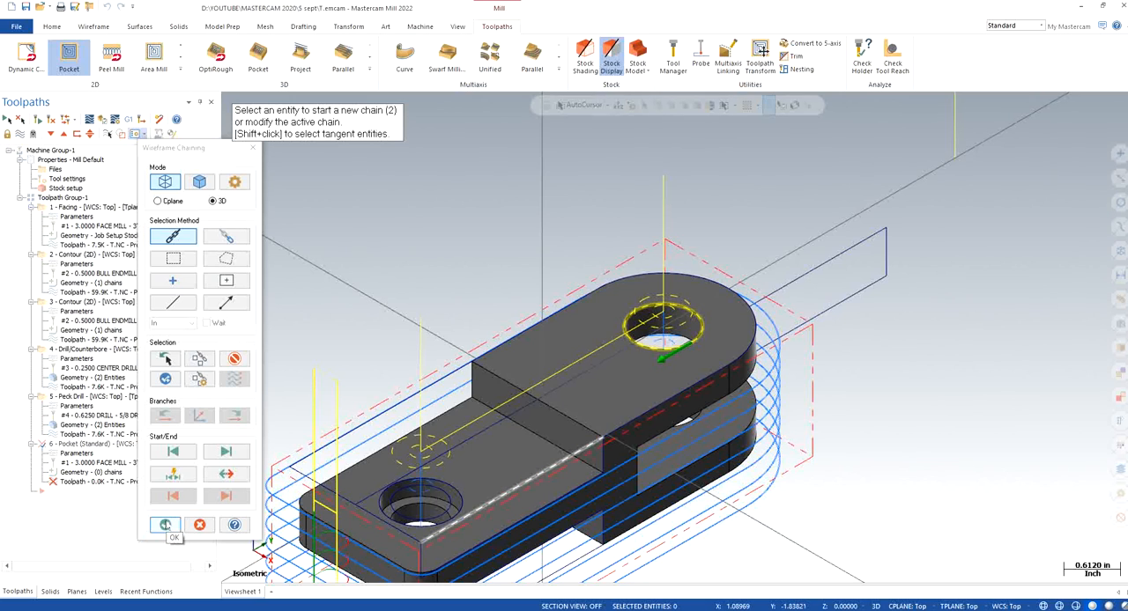
pyautogui.click(164, 525)
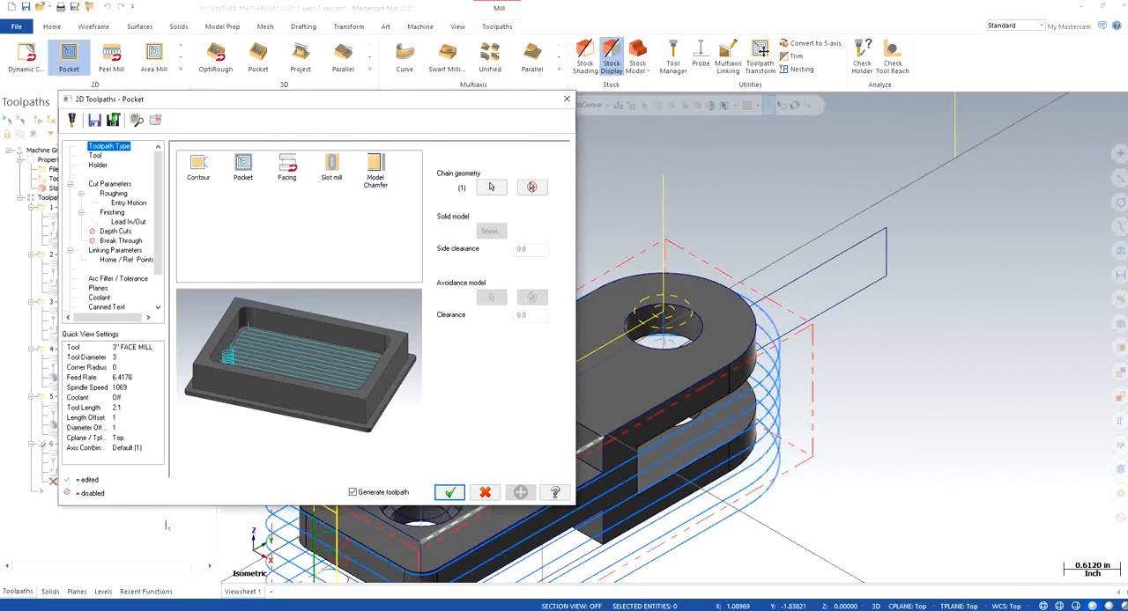
# Assign tool 2, the 1/2 BULL ENDMILL 0.0625 RAD, to the pocket toolpath and open its cut parameters
pyautogui.click(95, 156)
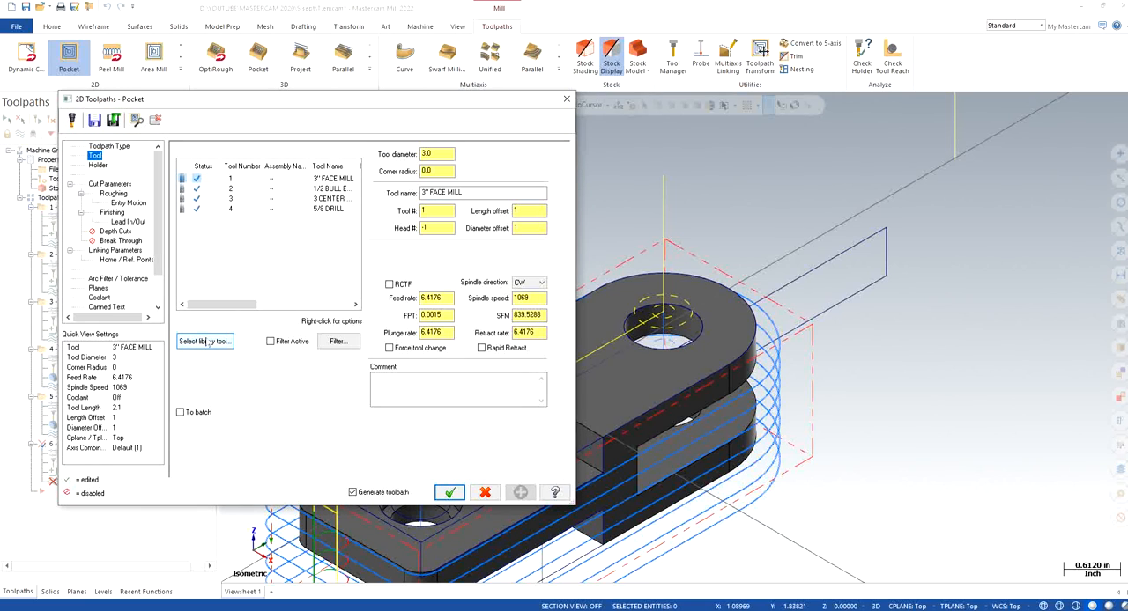
pyautogui.click(325, 189)
pyautogui.click(301, 254)
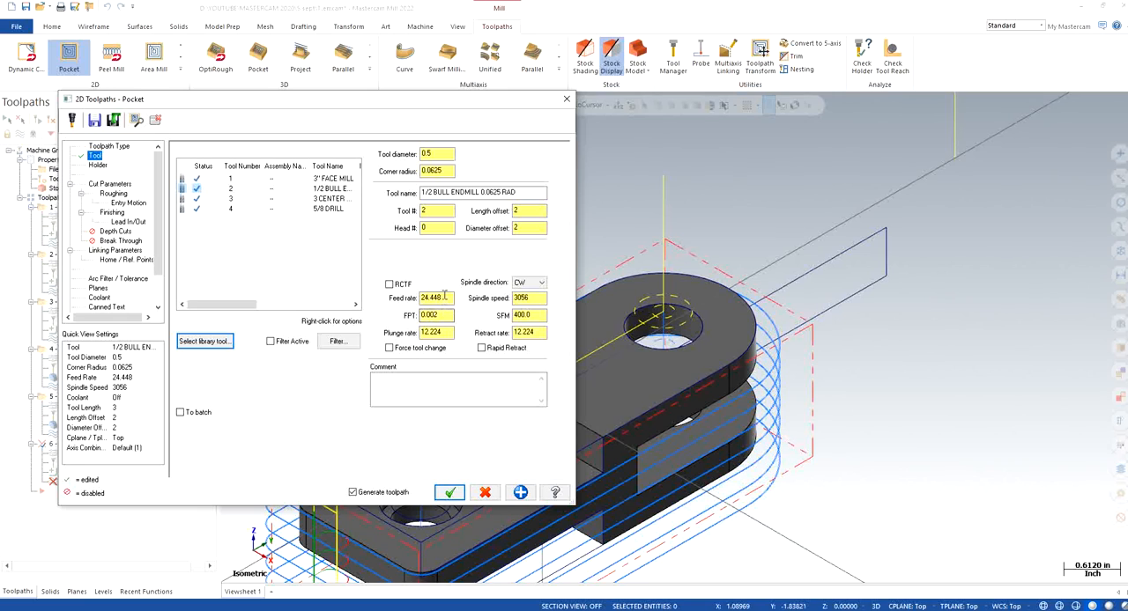
pyautogui.click(104, 184)
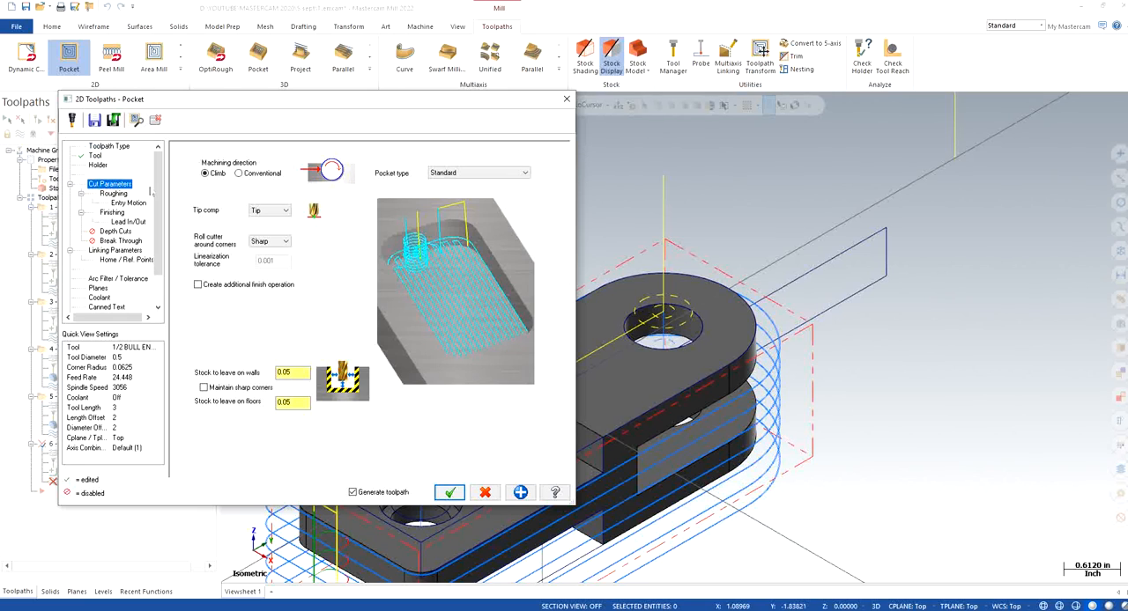
# Set the pocket's stock to leave on walls and on floors to 0
pyautogui.doubleClick(280, 371)
pyautogui.write('0')
pyautogui.doubleClick(293, 402)
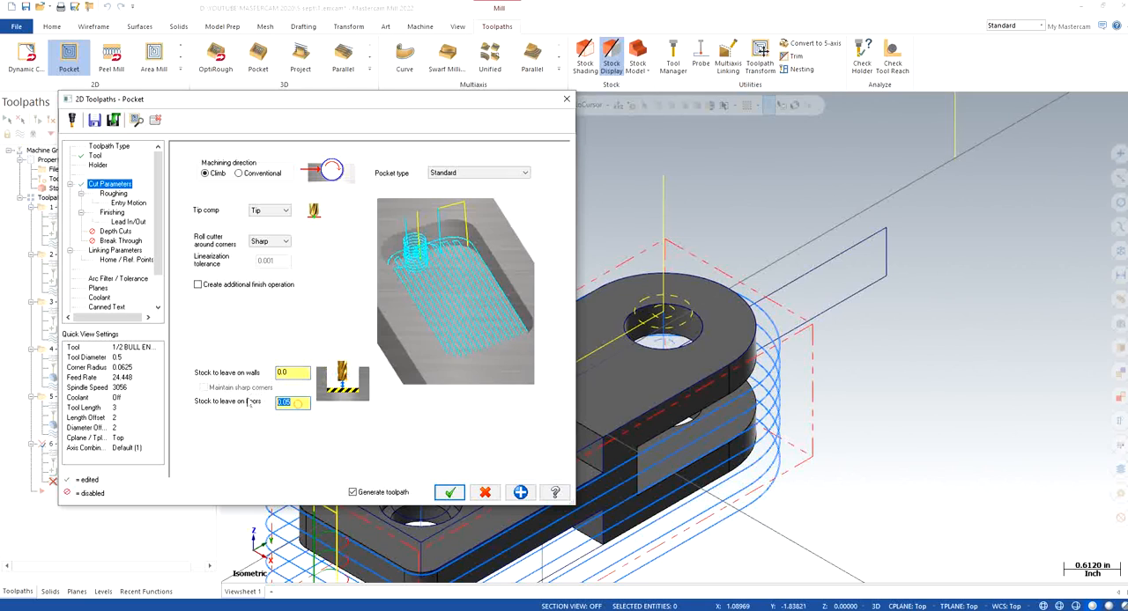
pyautogui.write('0')
# Set the pocket roughing to the Constant Overlap Spiral cutting method with a stepover percentage of 25
pyautogui.click(113, 193)
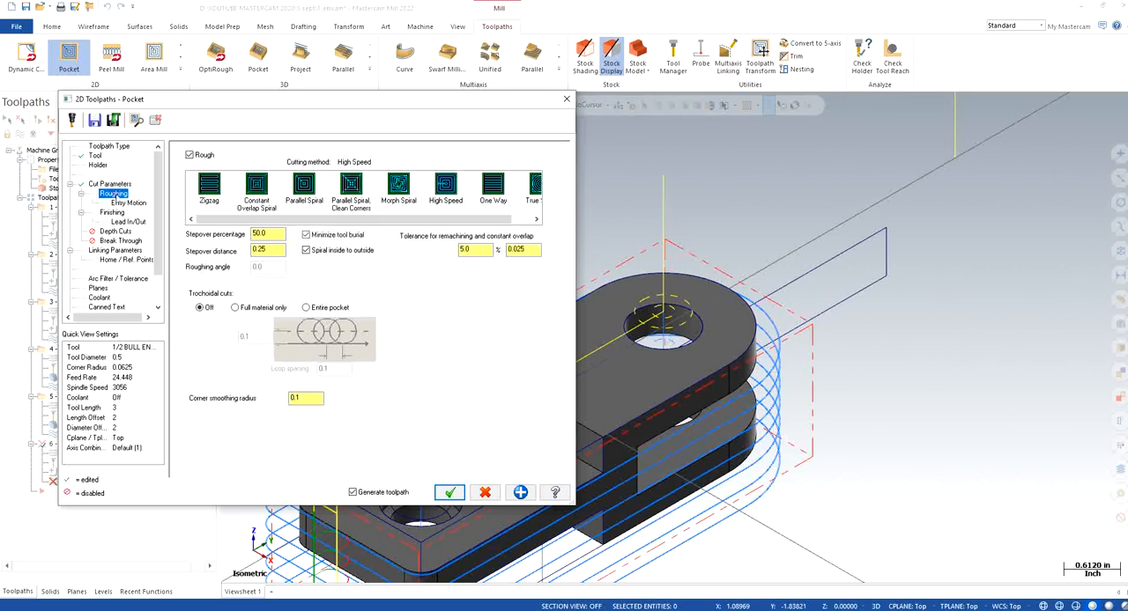
pyautogui.click(256, 185)
pyautogui.doubleClick(264, 234)
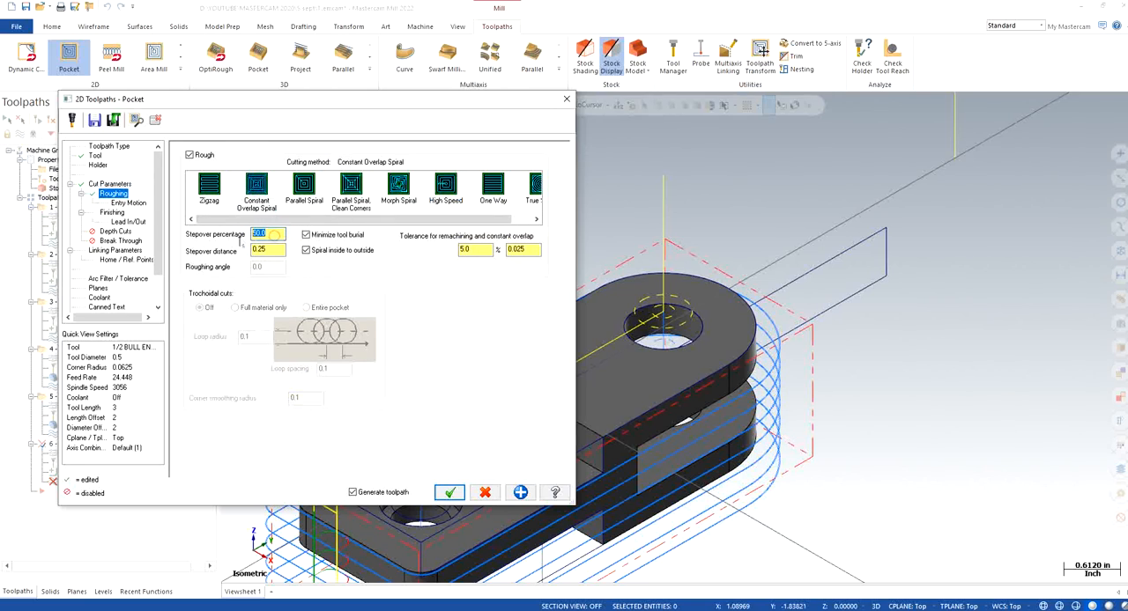
pyautogui.write('25')
# Set the helix entry motion to a minimum radius of 20% and a Z clearance of 0.125
pyautogui.click(128, 203)
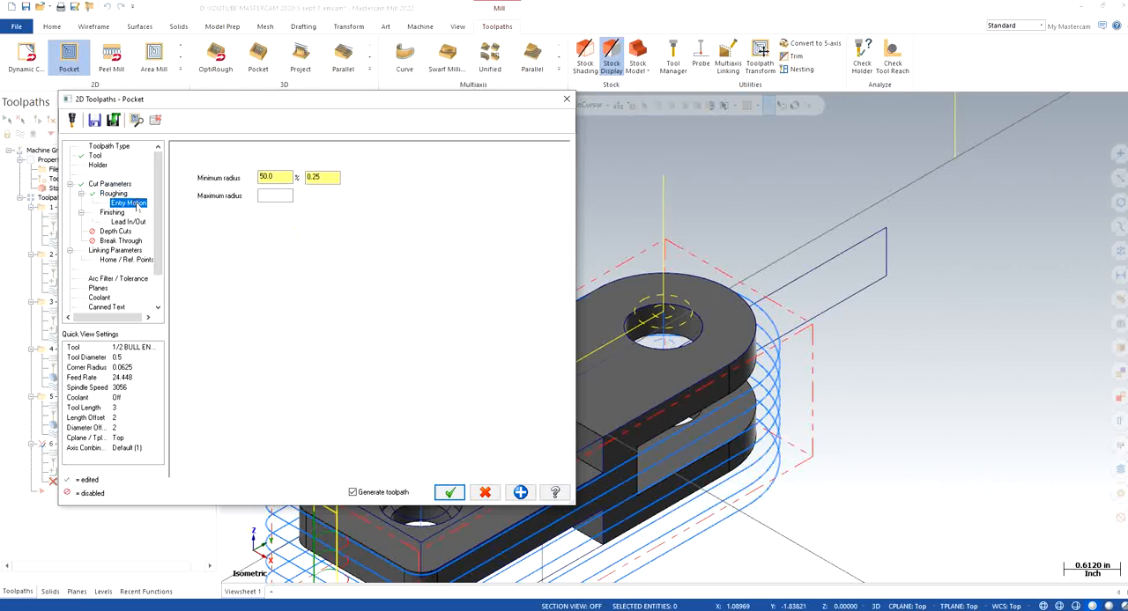
pyautogui.doubleClick(287, 176)
pyautogui.write('20')
pyautogui.press('Return')
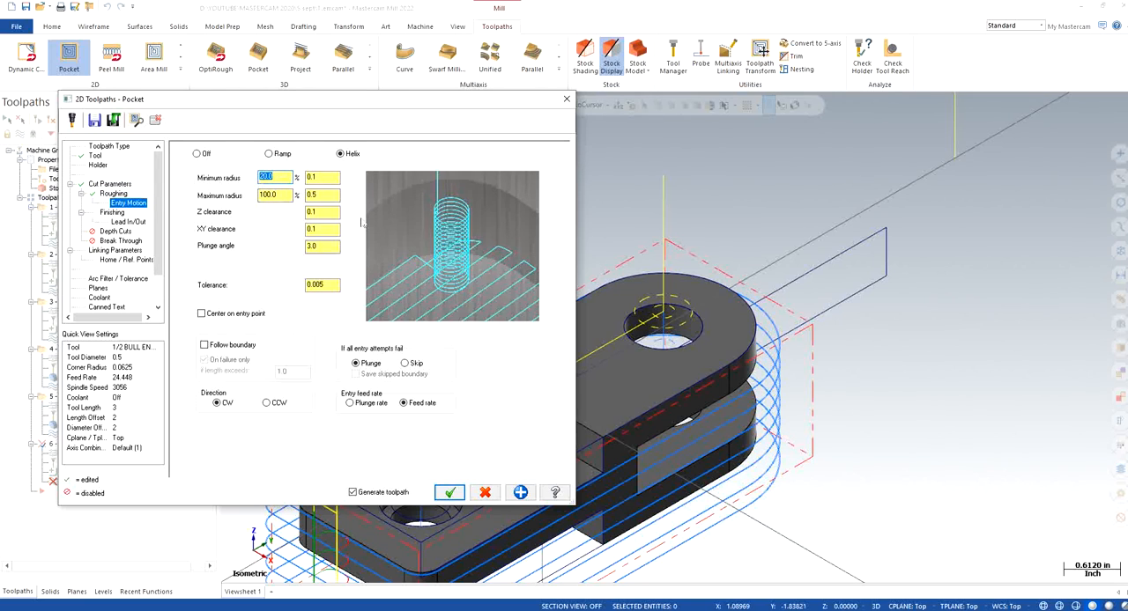
pyautogui.click(326, 229)
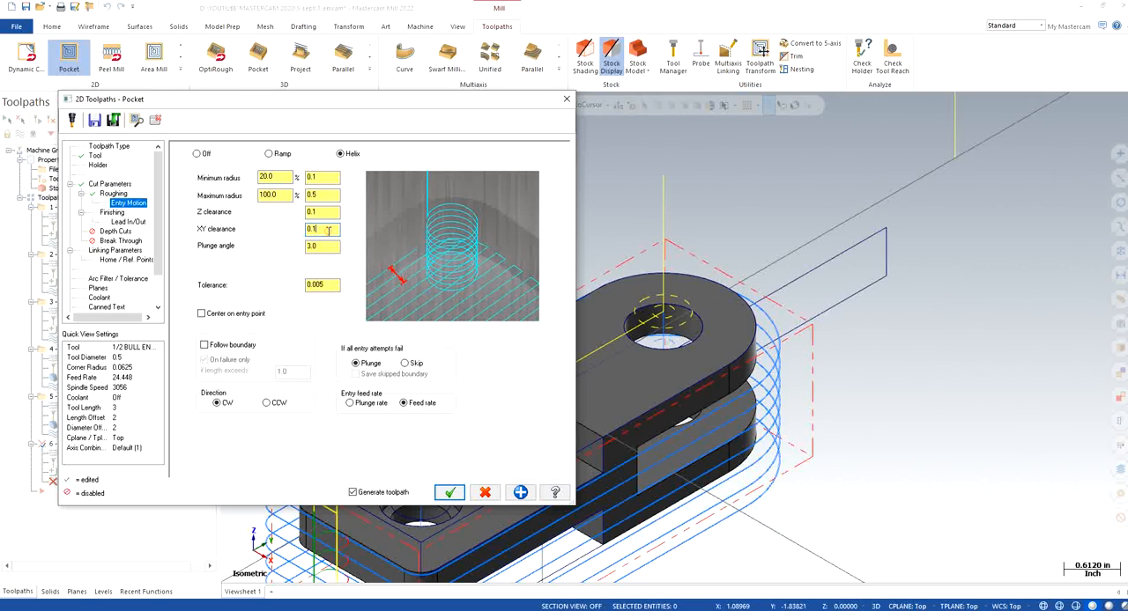
pyautogui.click(326, 212)
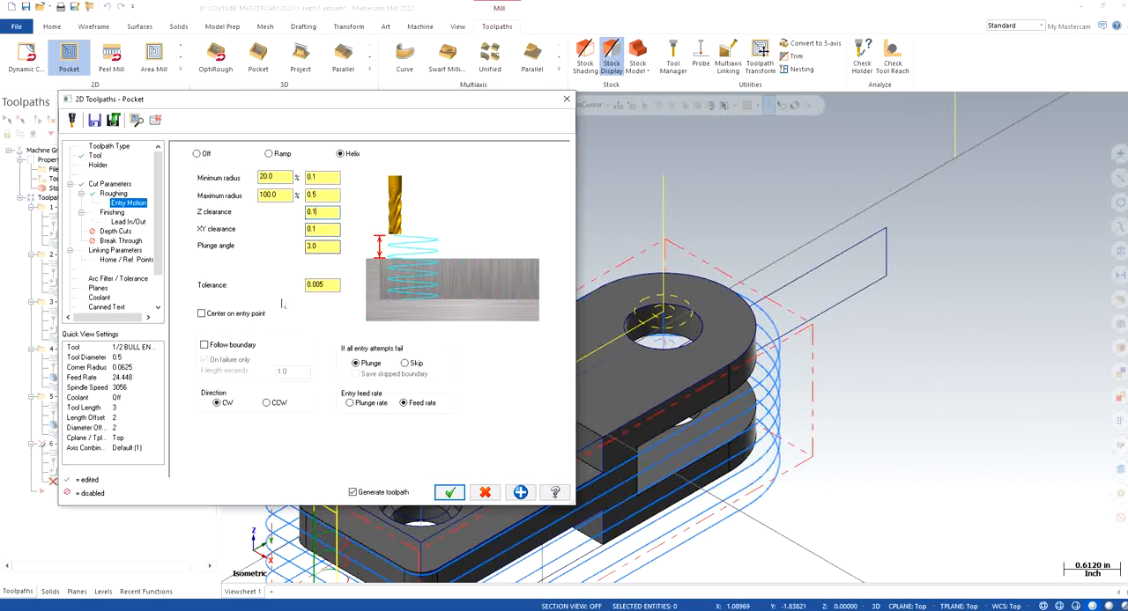
pyautogui.write('0.05')
pyautogui.press('Return')
pyautogui.write('0.125')
pyautogui.press('Return')
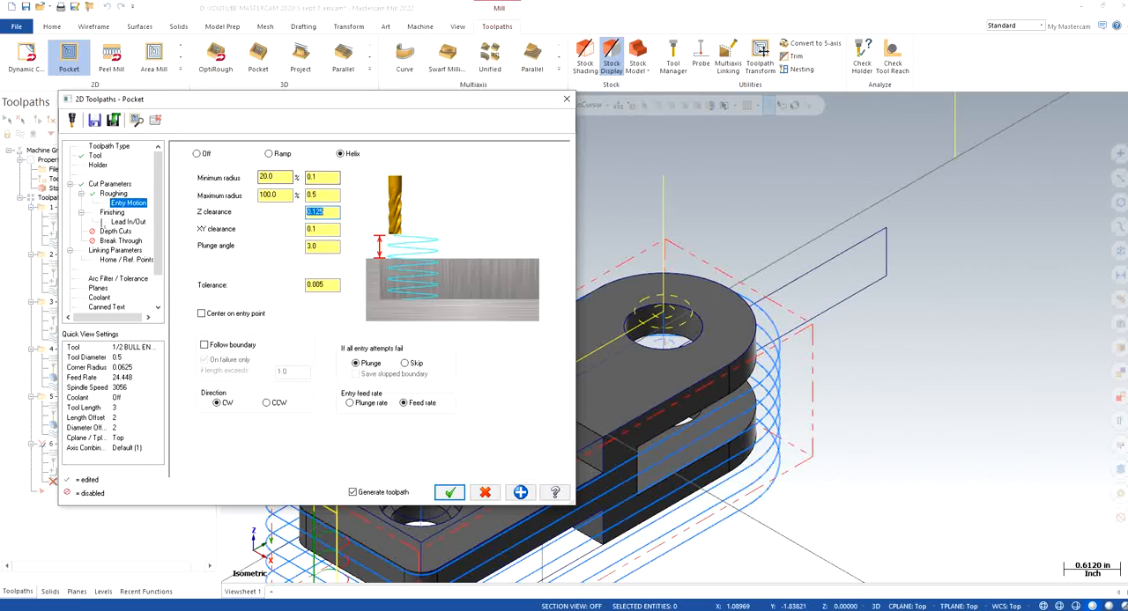
# Set the pocket's finish pass spacing to 0.01
pyautogui.click(112, 212)
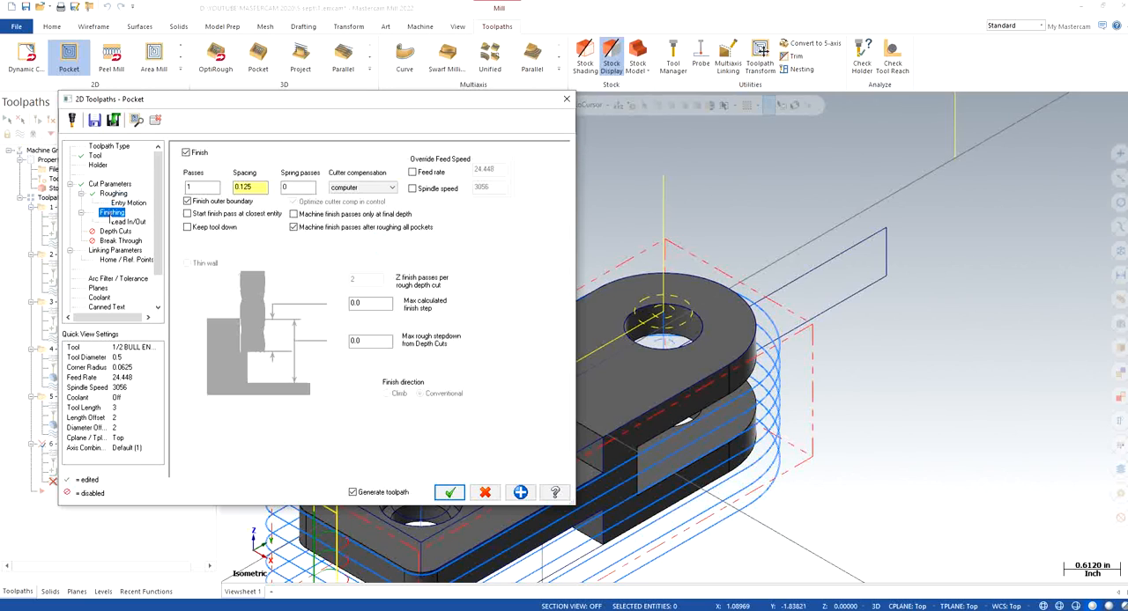
pyautogui.doubleClick(254, 187)
pyautogui.write('0.01')
pyautogui.press('Return')
# Set the lead-in line length and arc radius to 25% and copy the entry values to the exit
pyautogui.click(128, 223)
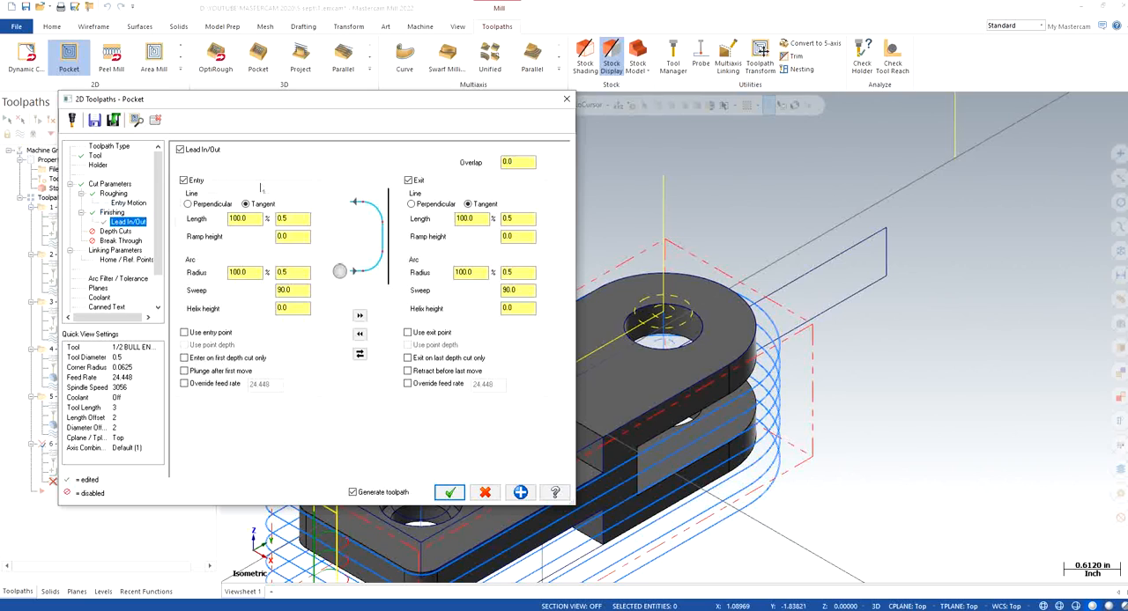
pyautogui.doubleClick(253, 218)
pyautogui.write('25')
pyautogui.press('Return')
pyautogui.doubleClick(239, 272)
pyautogui.write('25')
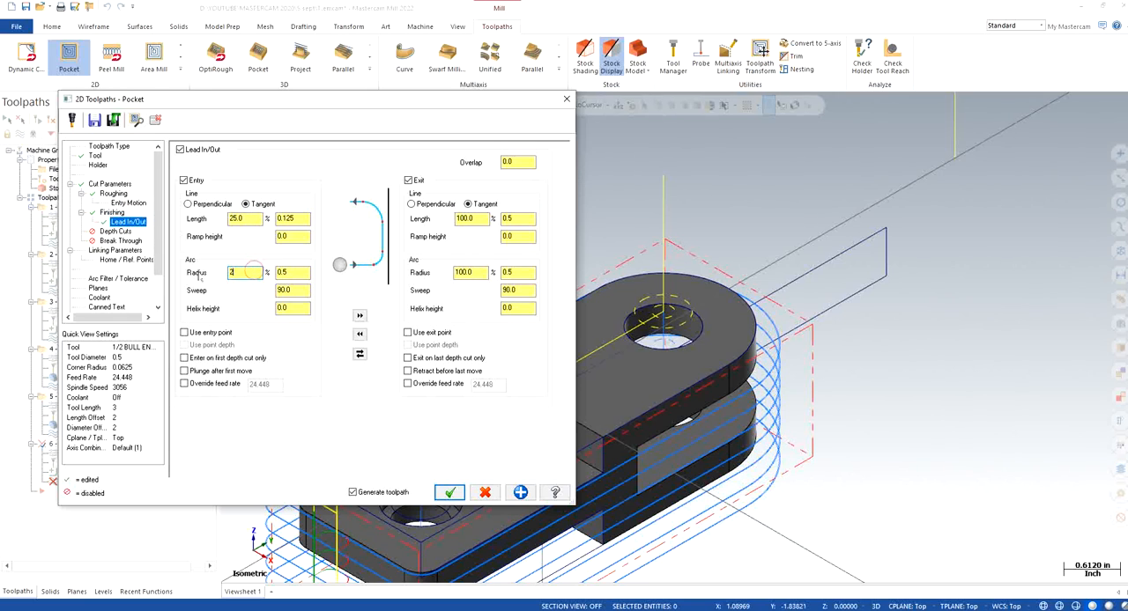
pyautogui.press('Return')
pyautogui.click(360, 315)
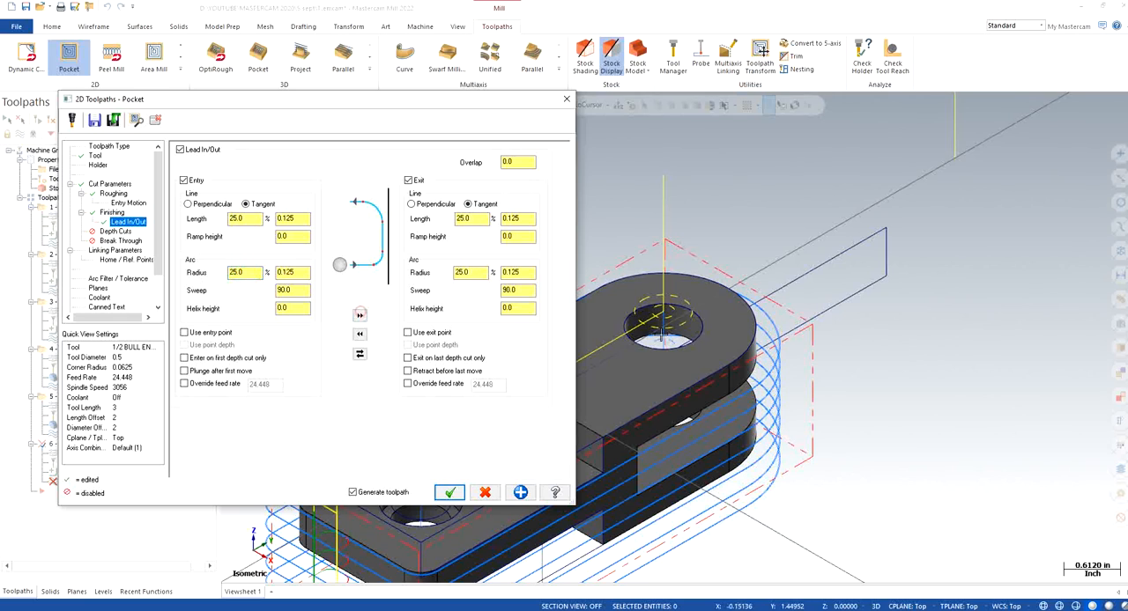
pyautogui.click(519, 162)
# Enable depth cuts with a 0.25 max rough step, and enable break through with an amount of 0.25
pyautogui.click(116, 231)
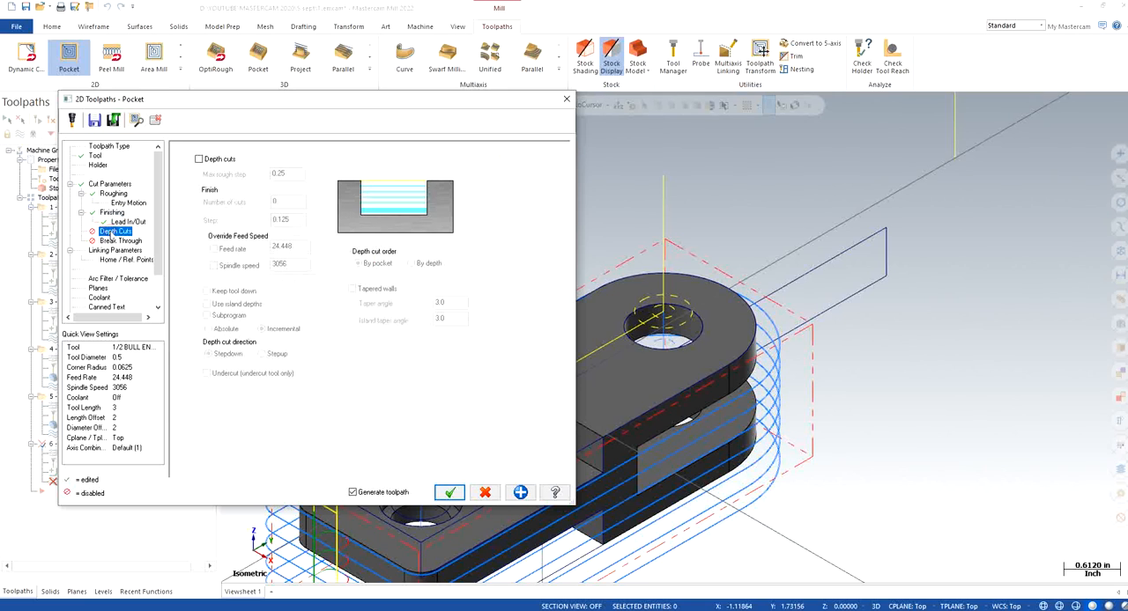
pyautogui.click(199, 159)
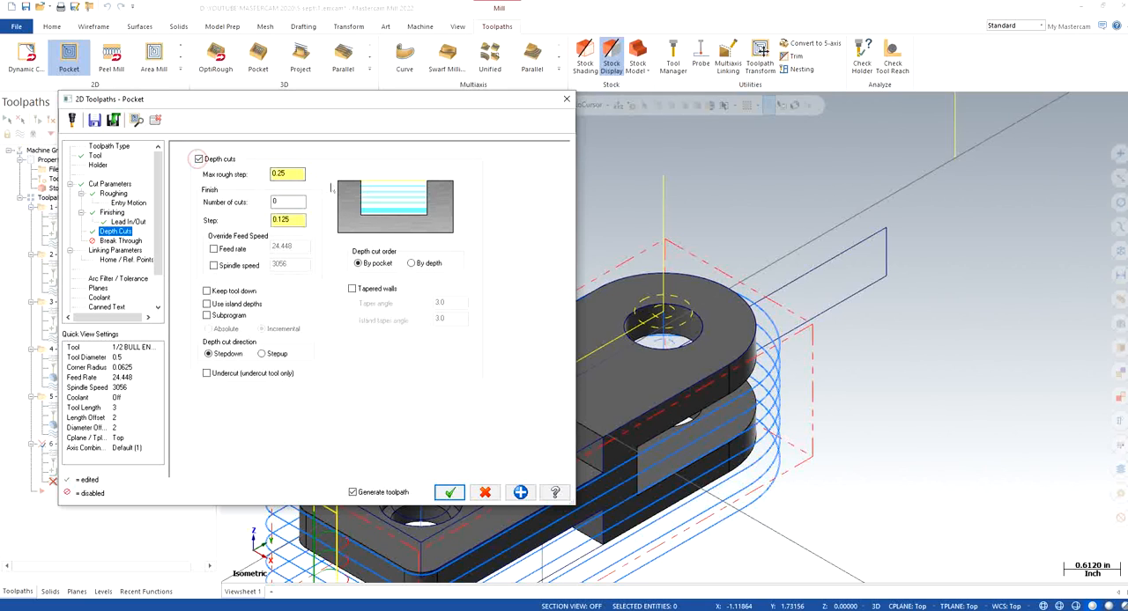
pyautogui.click(120, 241)
pyautogui.click(251, 183)
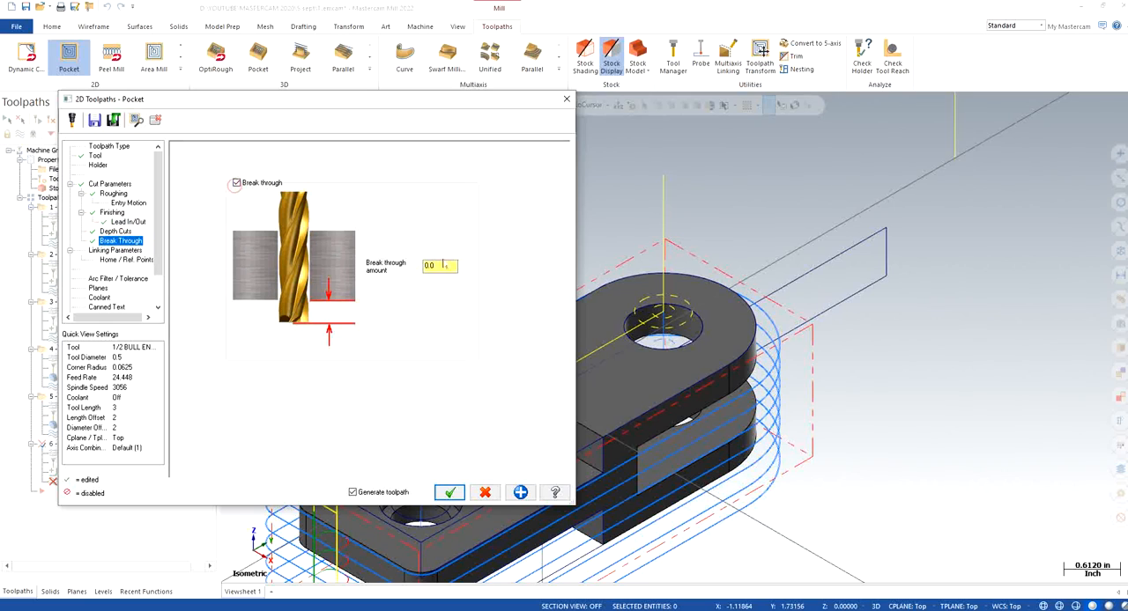
pyautogui.moveTo(443, 265); pyautogui.dragTo(404, 268)
# Enable the 2.0 clearance, make retract, feed plane and depth absolute, and set the top of stock to 0
pyautogui.click(132, 251)
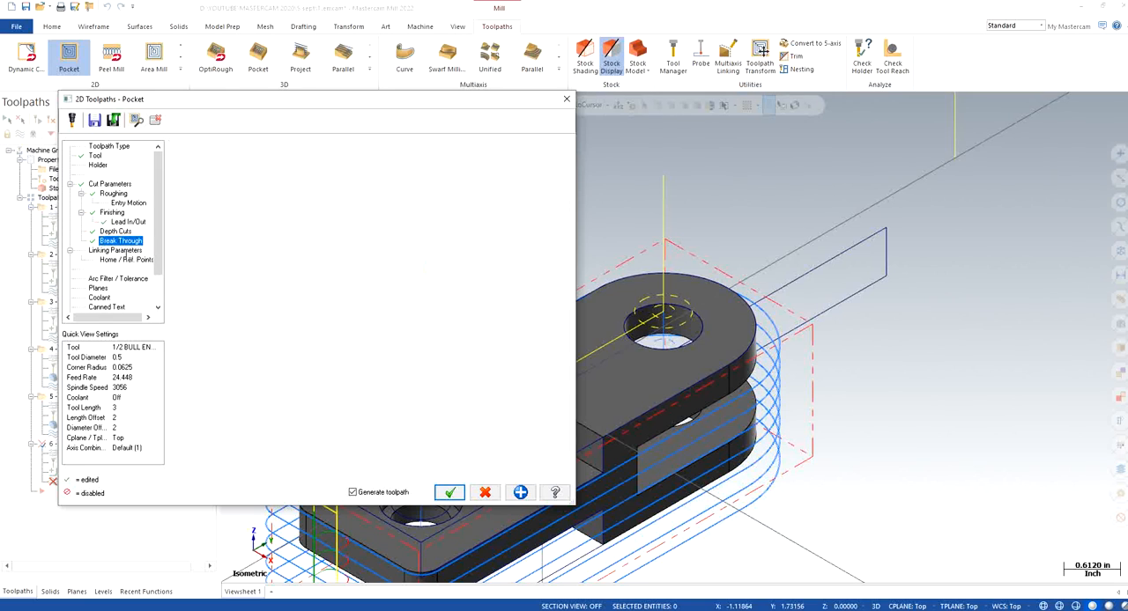
pyautogui.click(297, 215)
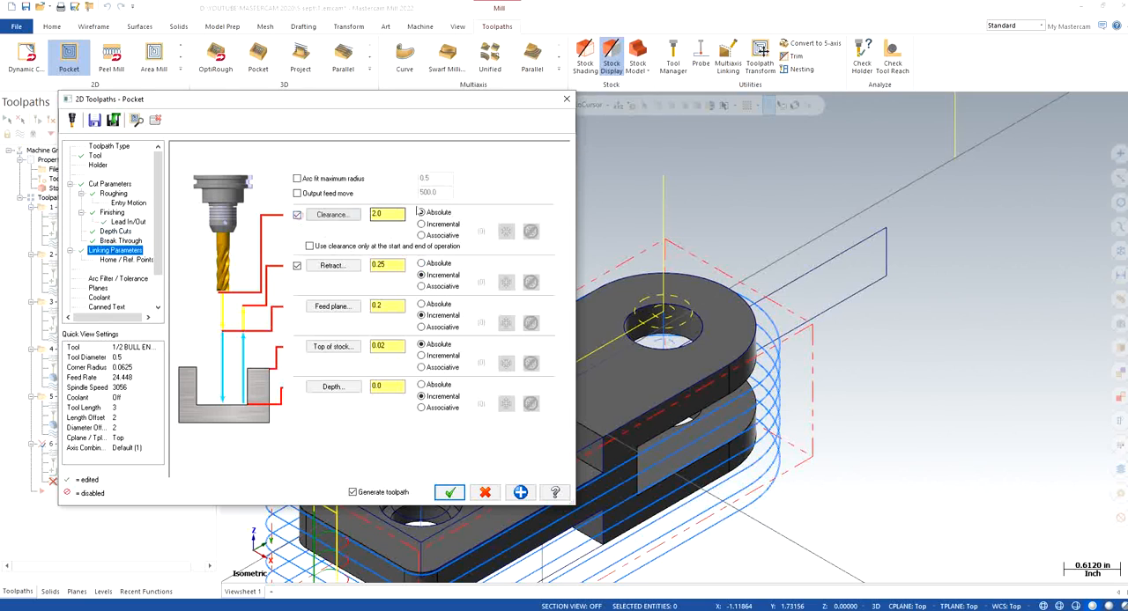
pyautogui.click(438, 264)
pyautogui.click(431, 304)
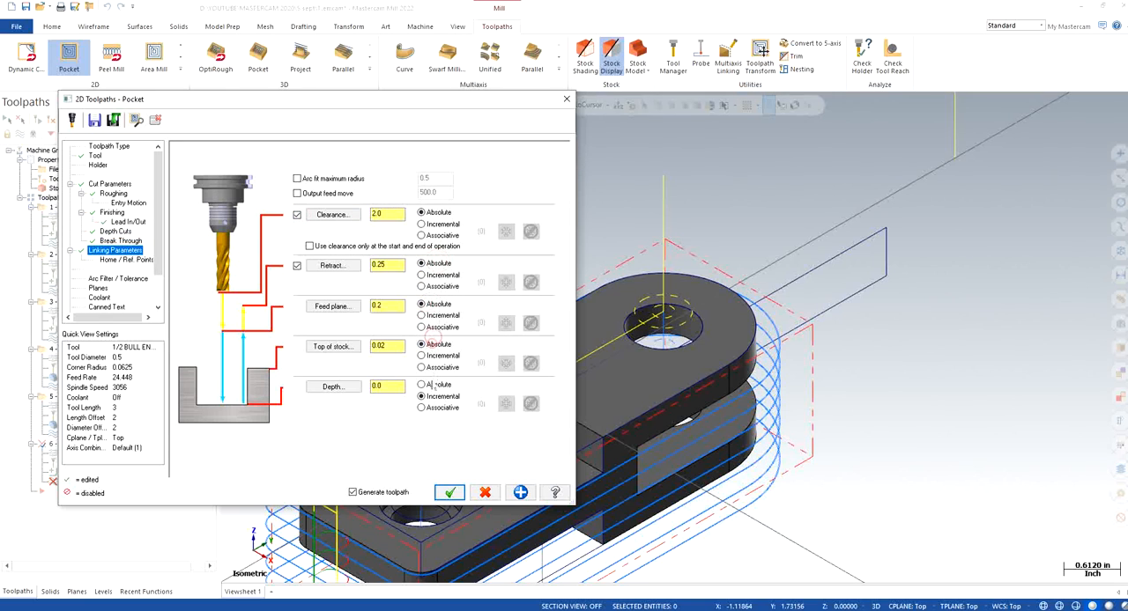
pyautogui.click(421, 385)
pyautogui.doubleClick(387, 346)
pyautogui.write('0')
pyautogui.press('Return')
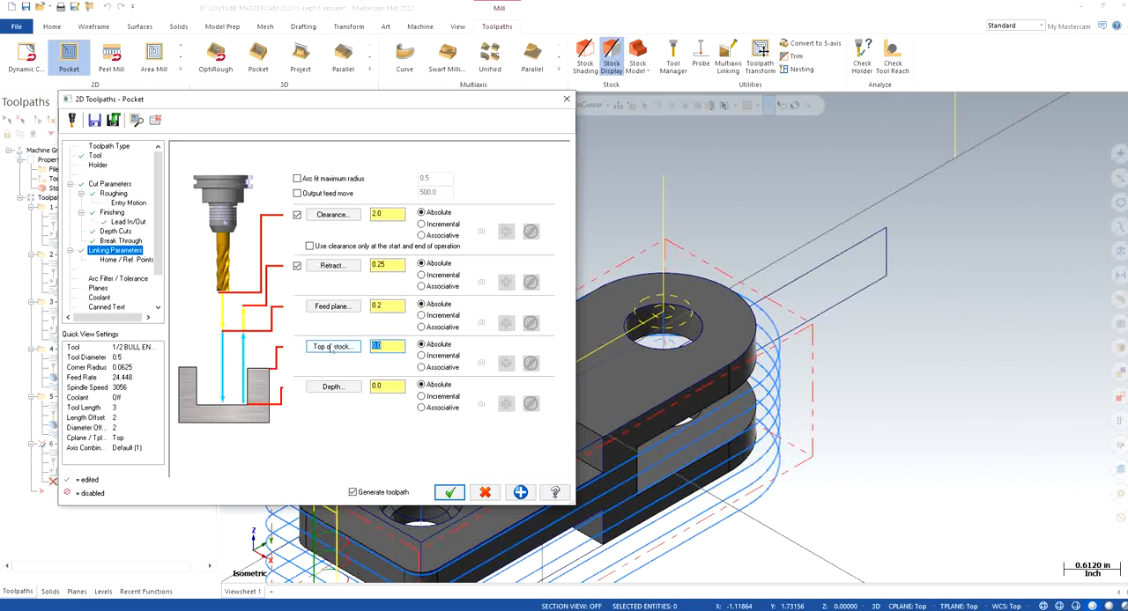
# Set the feed plane to 0.1 and the depth to -1, using clearance only at the operation's start and end
pyautogui.click(393, 305)
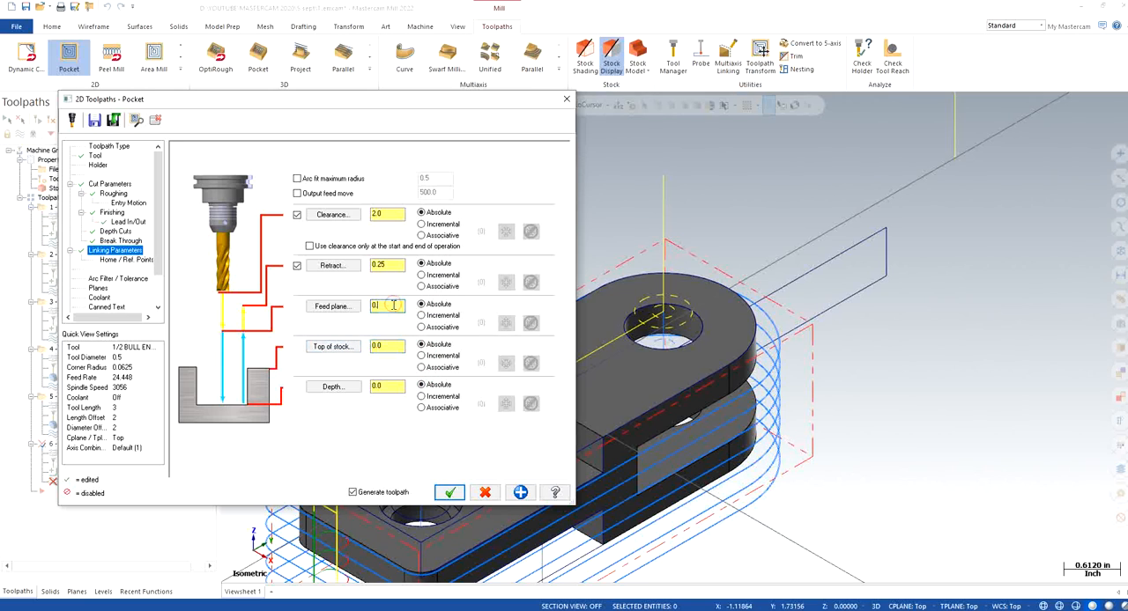
pyautogui.write('1')
pyautogui.press('Return')
pyautogui.moveTo(393, 387); pyautogui.dragTo(334, 388)
pyautogui.write('-')
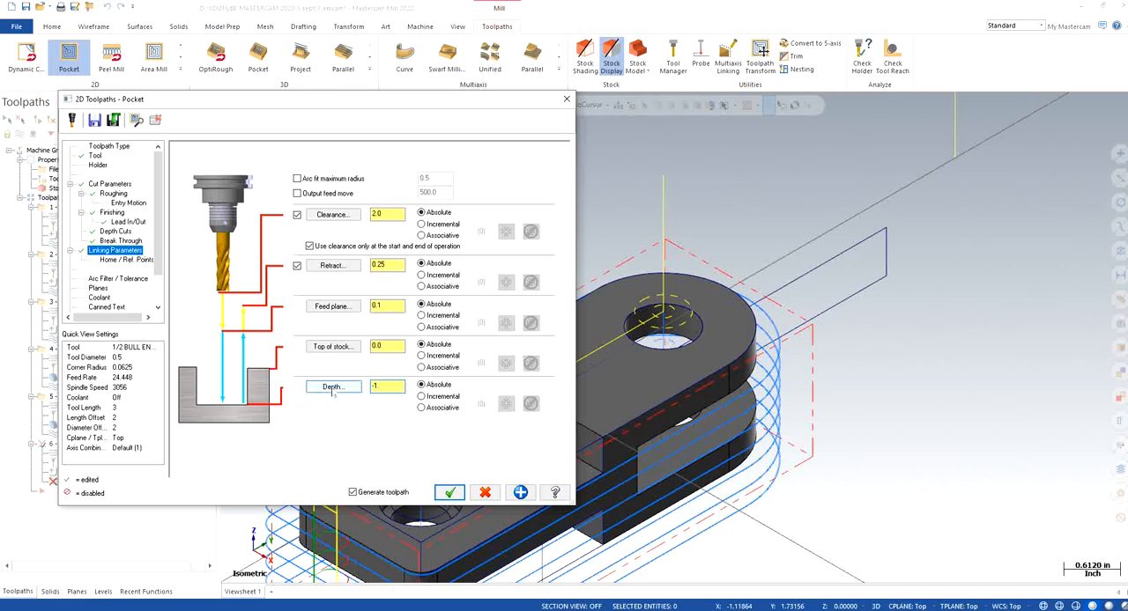
# Turn flood coolant on for the pocket operation and generate its toolpath
pyautogui.click(102, 288)
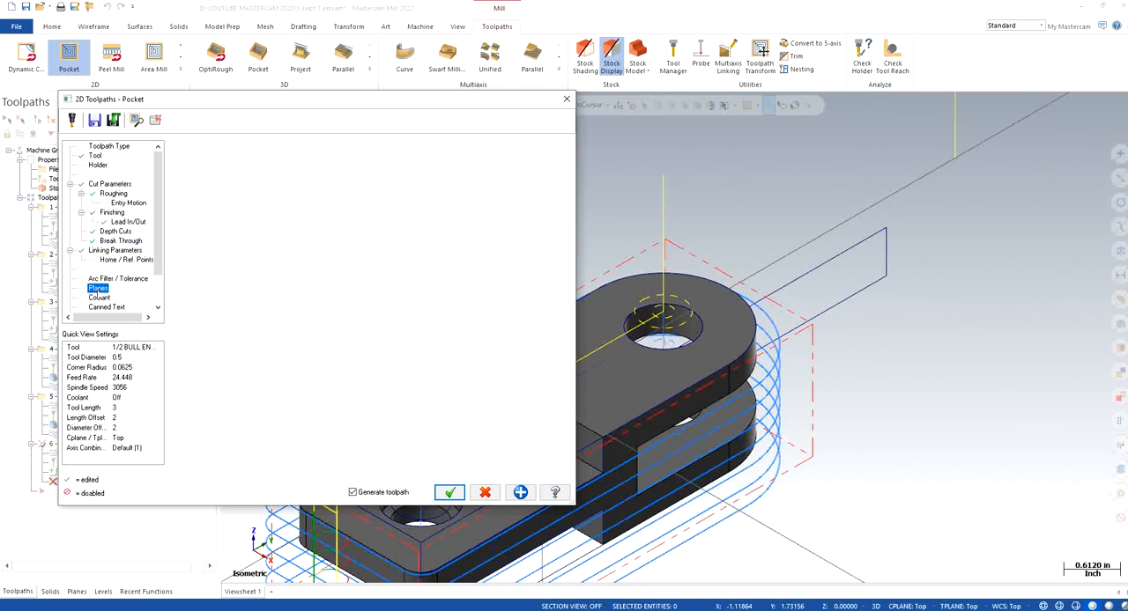
pyautogui.click(100, 298)
pyautogui.click(372, 214)
pyautogui.click(368, 228)
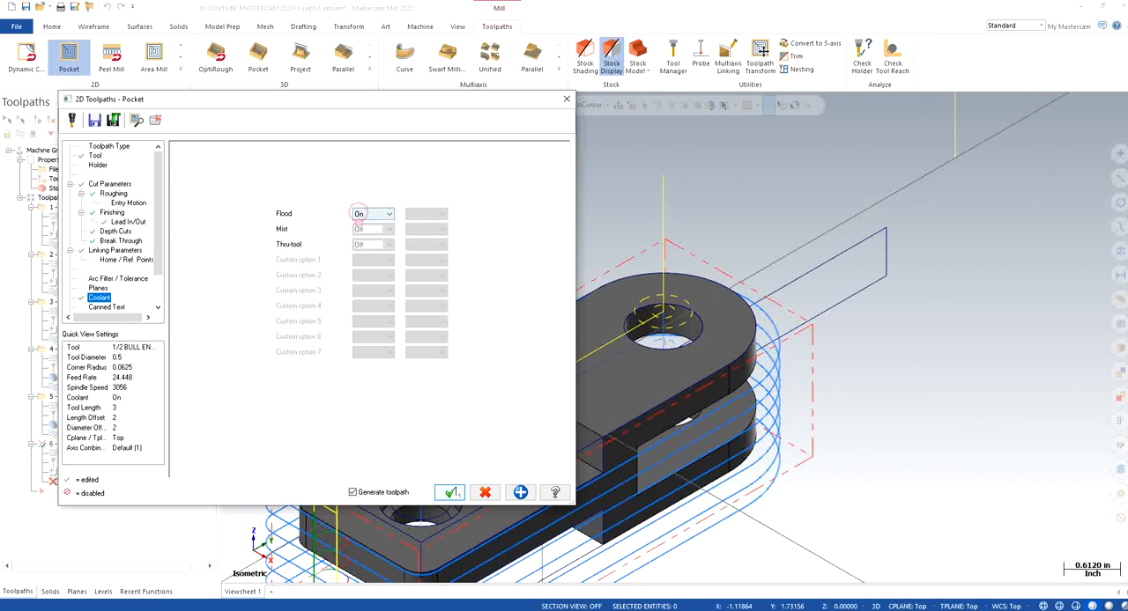
pyautogui.click(449, 492)
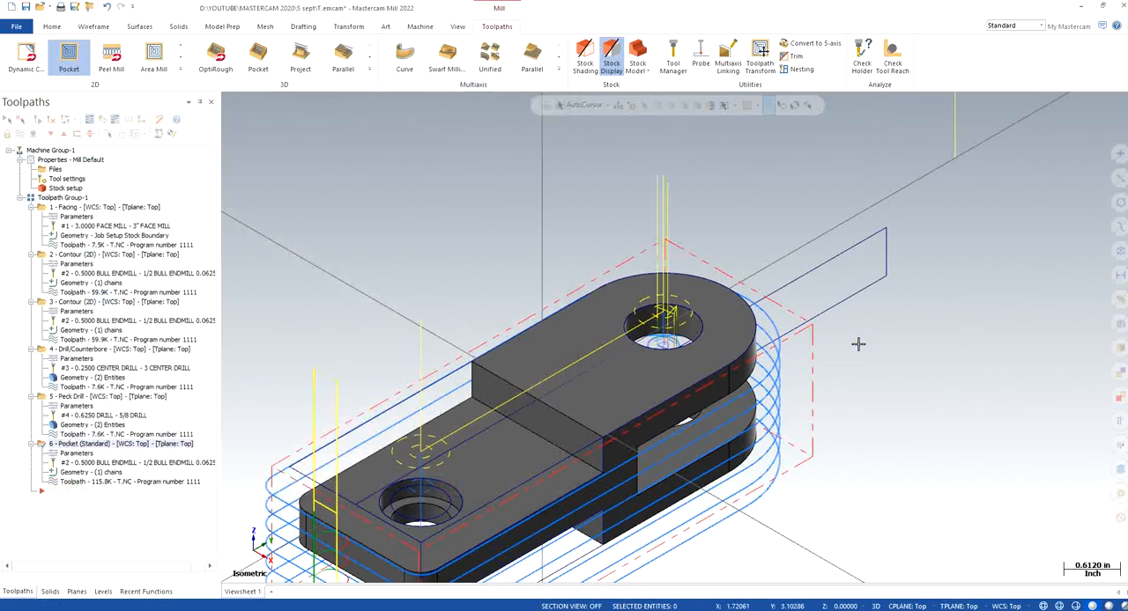
# Examine the generated pocket toolpath in the rounded end's hole from different angles
pyautogui.scroll(3, 867, 371)
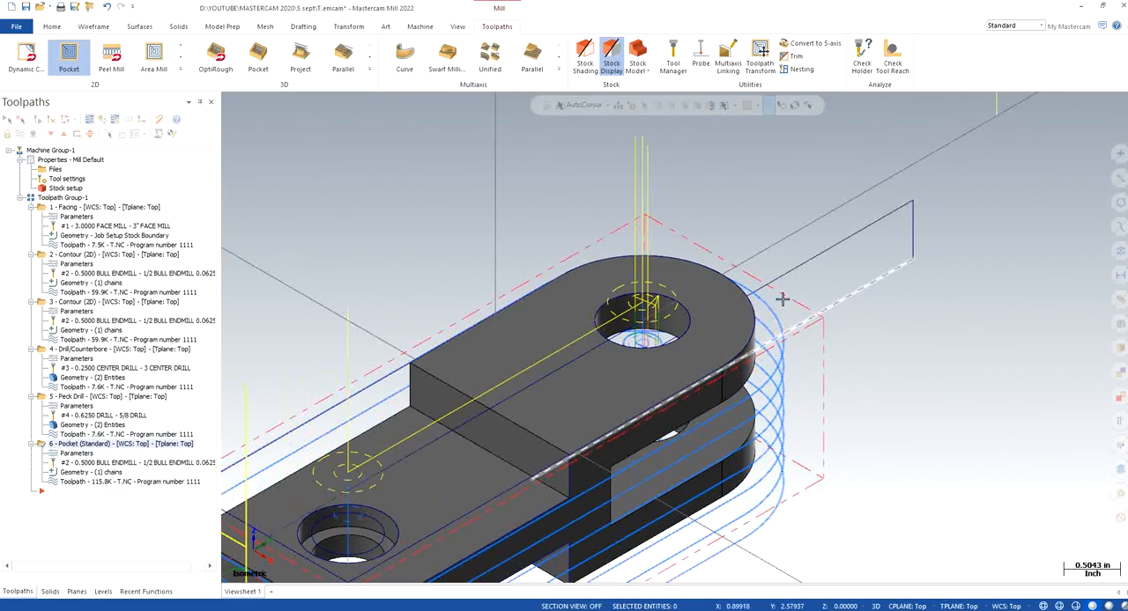
pyautogui.scroll(-2, 823, 308)
pyautogui.scroll(-2, 822, 364)
pyautogui.scroll(2, 810, 324)
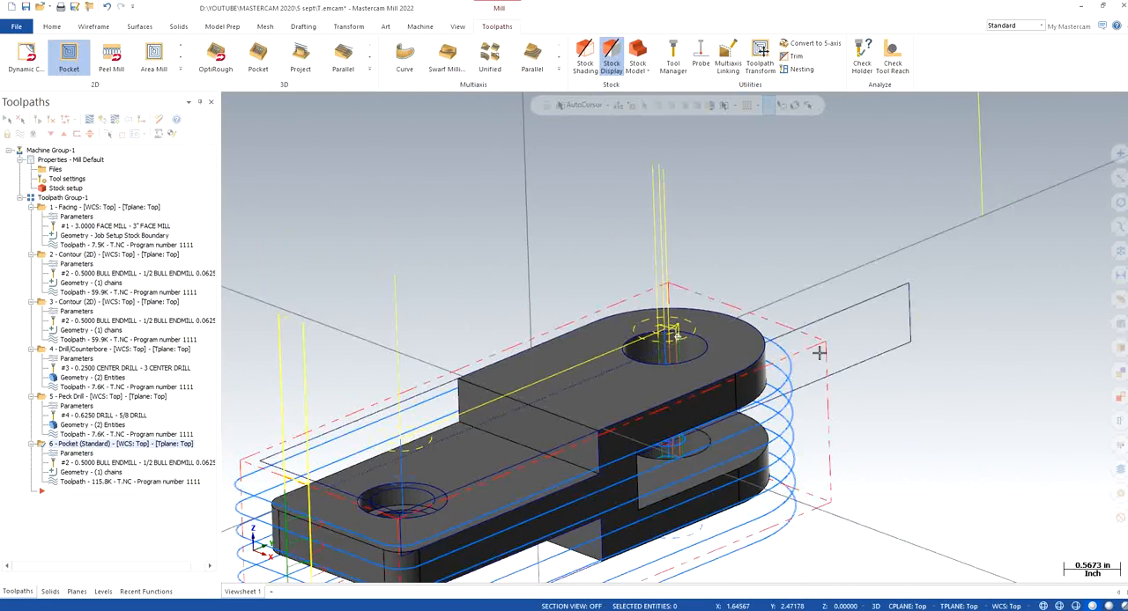
pyautogui.rightClick(755, 222)
pyautogui.click(819, 323)
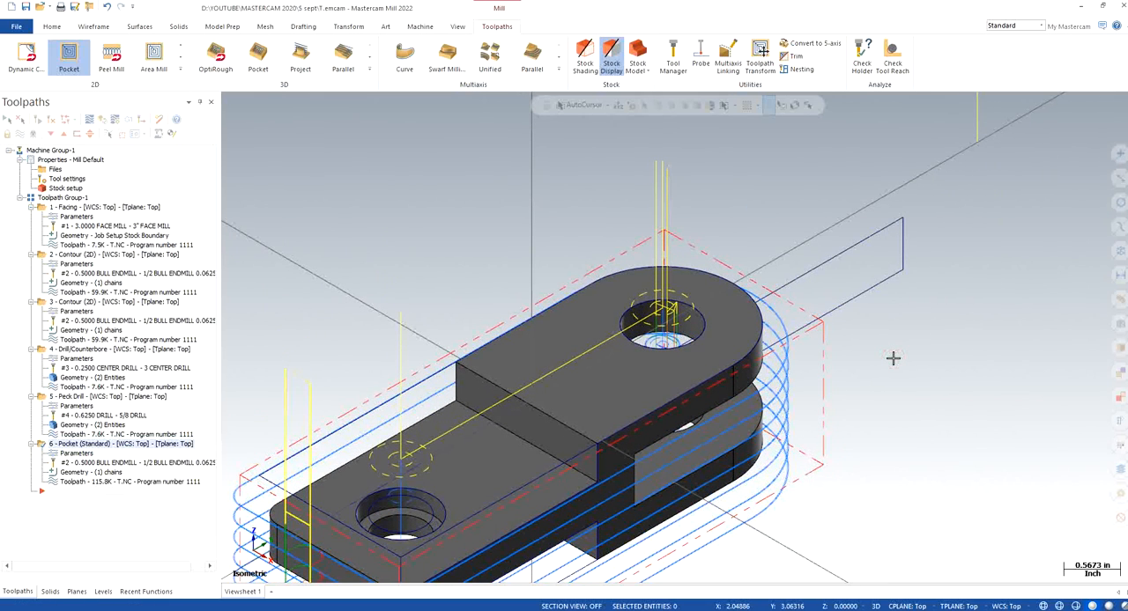
pyautogui.scroll(-3, 847, 390)
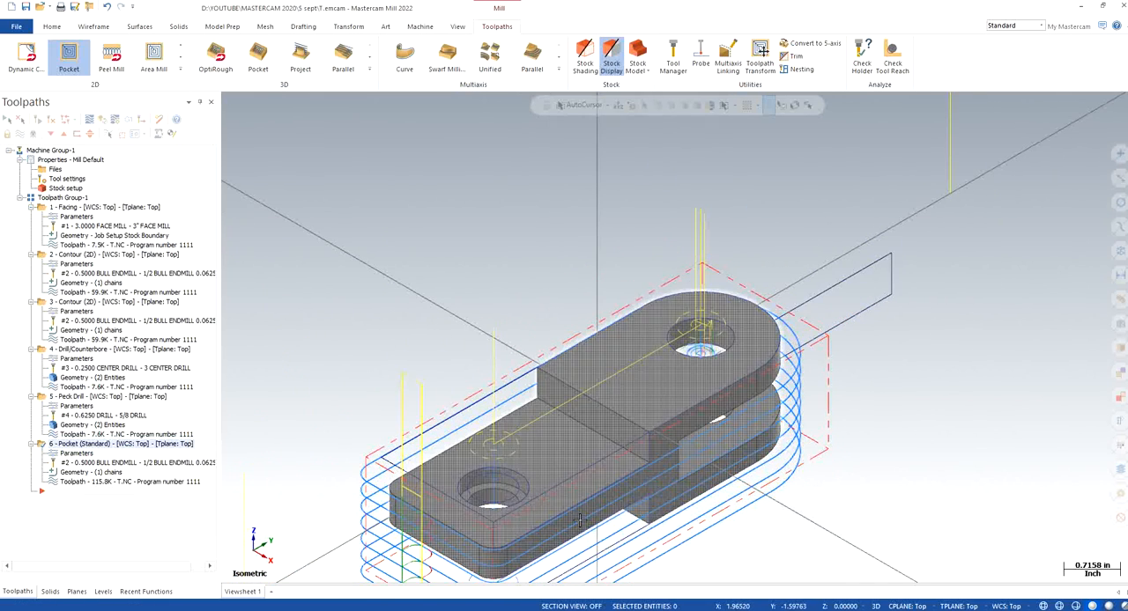
pyautogui.scroll(2, 595, 538)
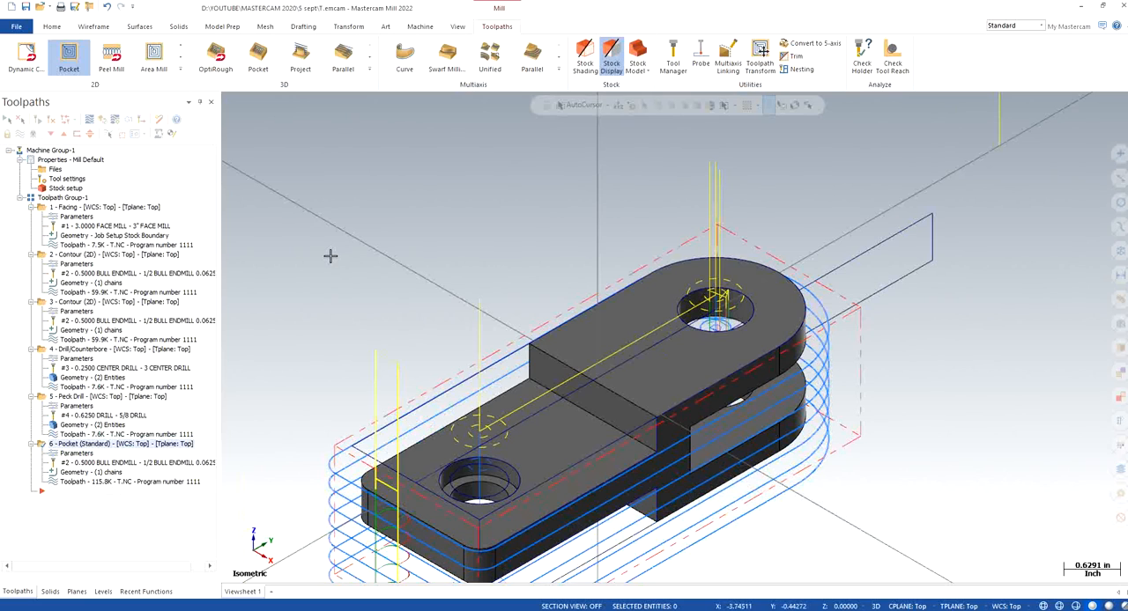
# Copy the pocket operation and paste it as a new operation after the original
pyautogui.rightClick(105, 444)
pyautogui.click(137, 225)
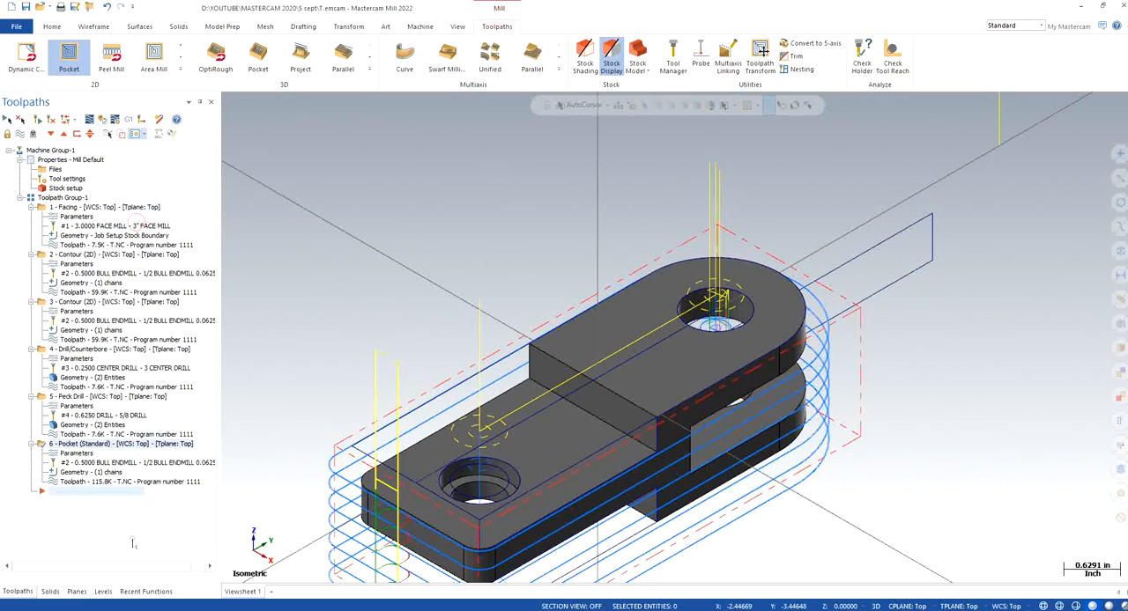
pyautogui.hotkey('ctrl', 'v')
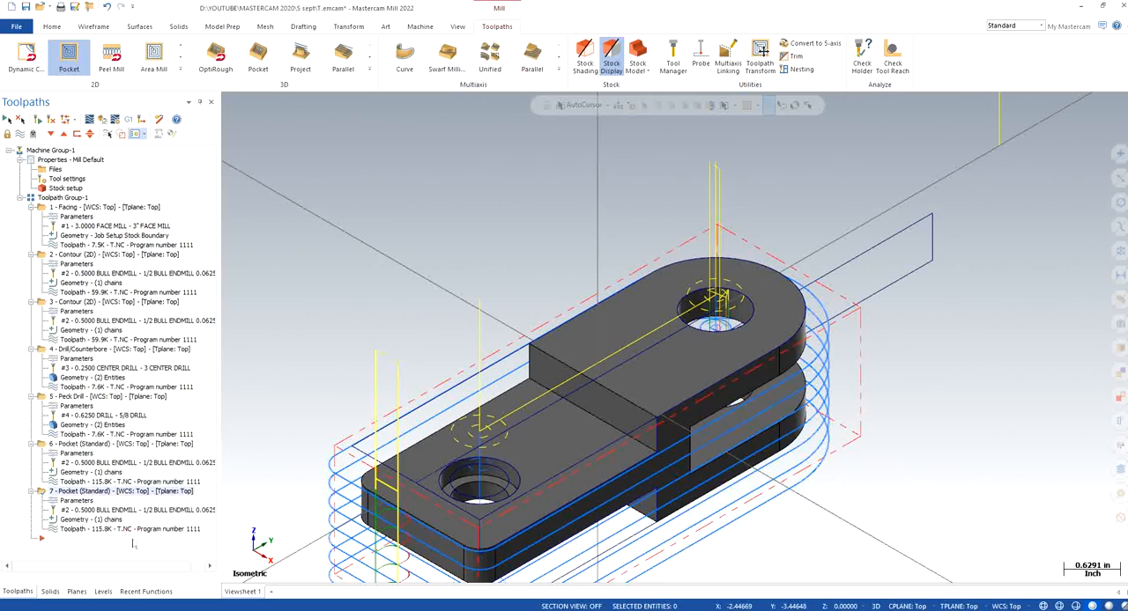
# Rechain the copied pocket's geometry to the circular top edge of the hole in the lower, square end
pyautogui.click(88, 520)
pyautogui.rightClick(48, 188)
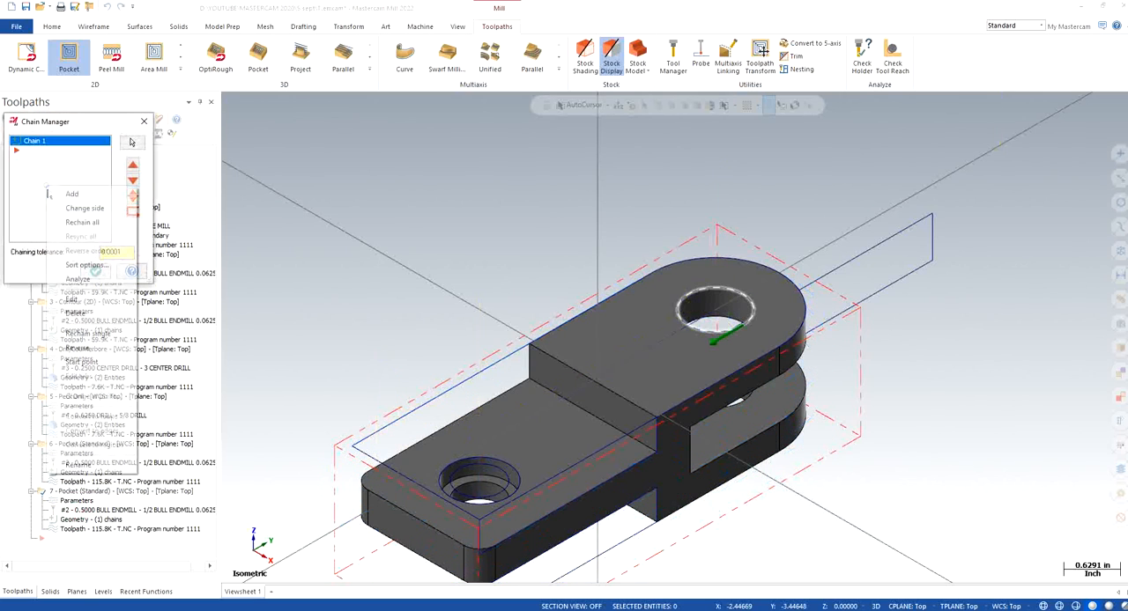
pyautogui.click(82, 222)
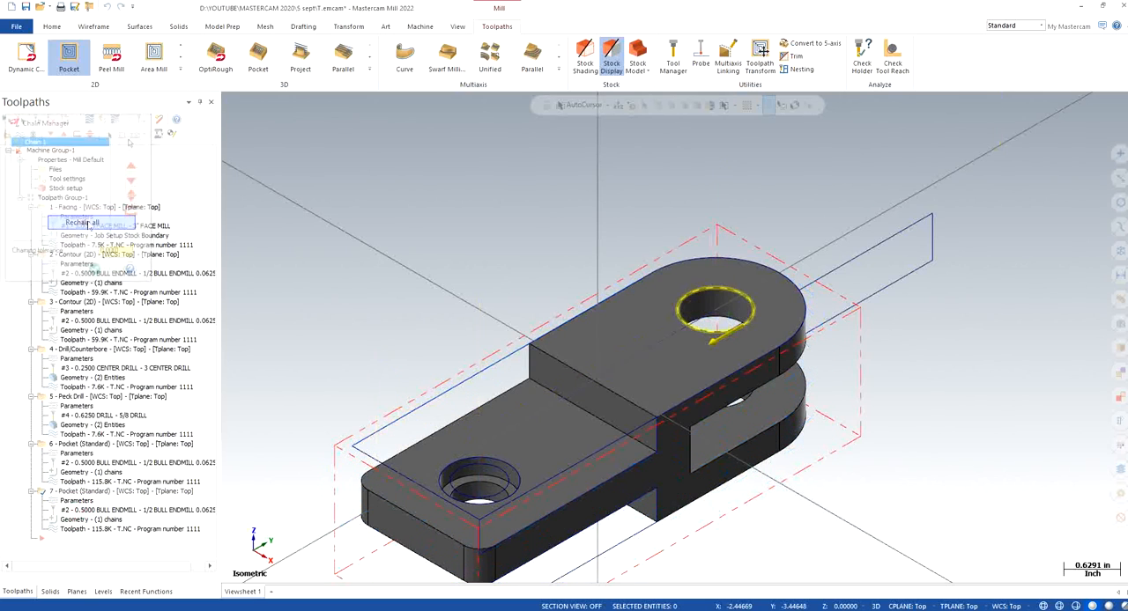
pyautogui.click(501, 459)
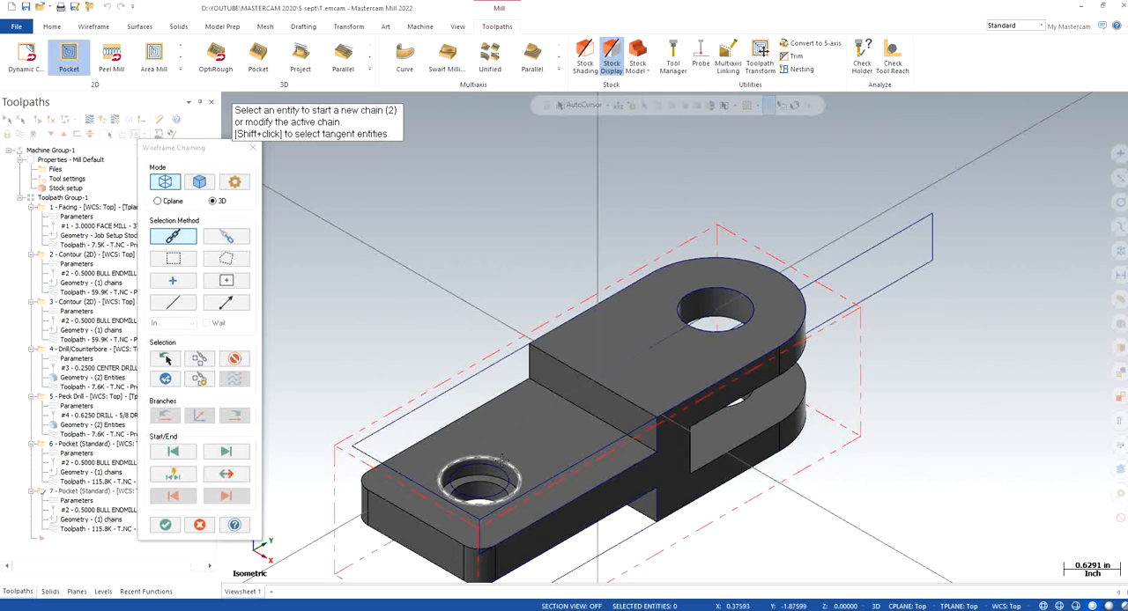
pyautogui.click(165, 525)
pyautogui.click(103, 272)
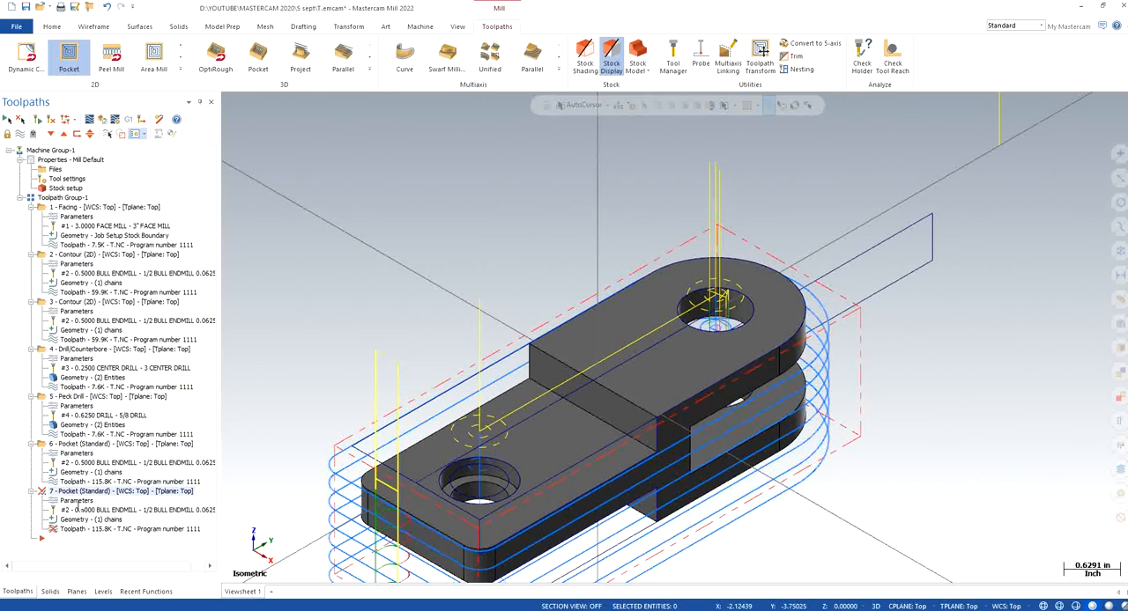
# Disable break through in the copied pocket operation's parameters
pyautogui.click(77, 500)
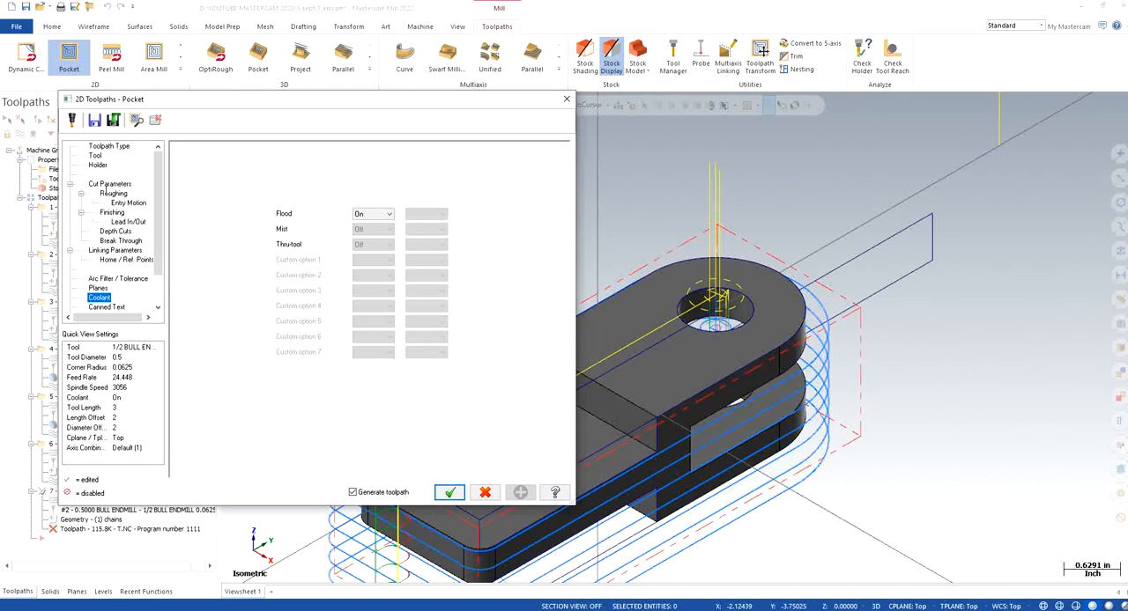
pyautogui.click(107, 184)
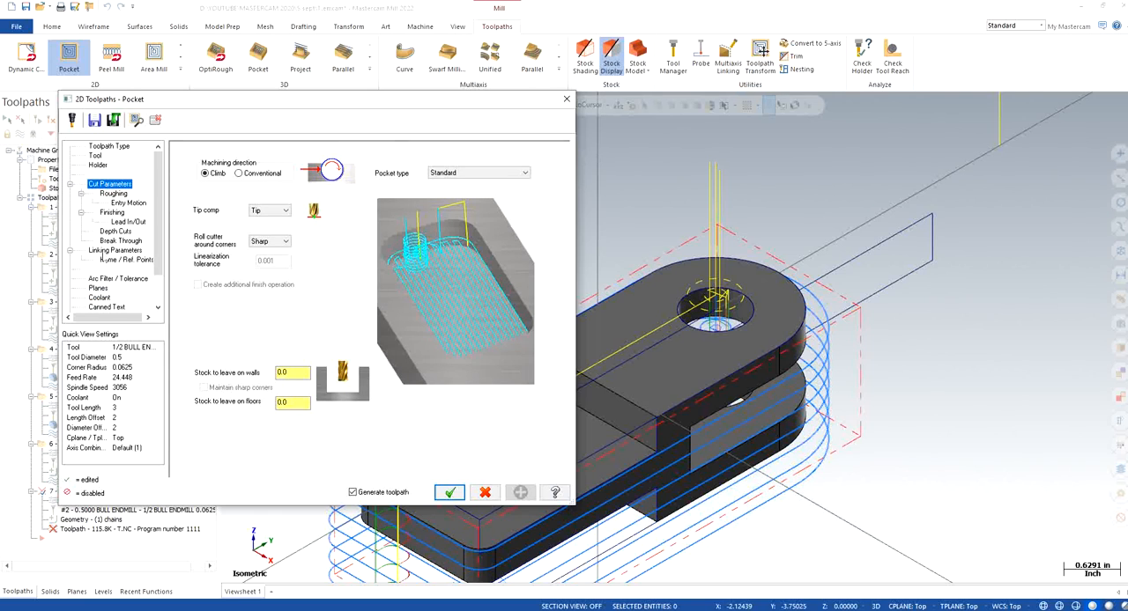
pyautogui.click(119, 241)
pyautogui.click(236, 184)
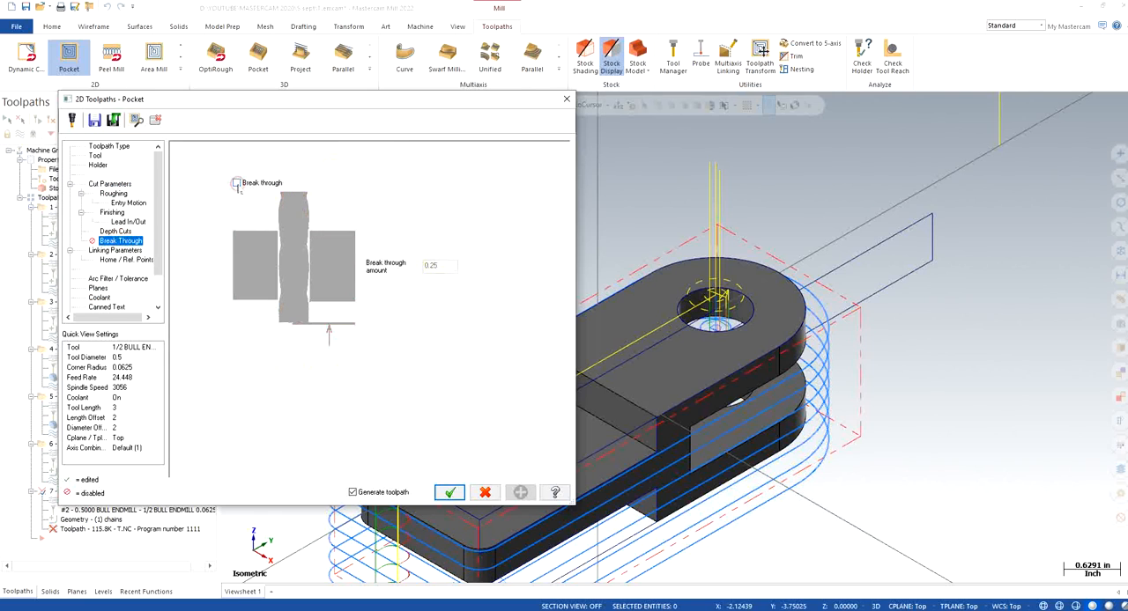
# Set the copied pocket's depth to -0.71 by picking the lower circular edge of the square-end hole, then generate the toolpath
pyautogui.click(115, 214)
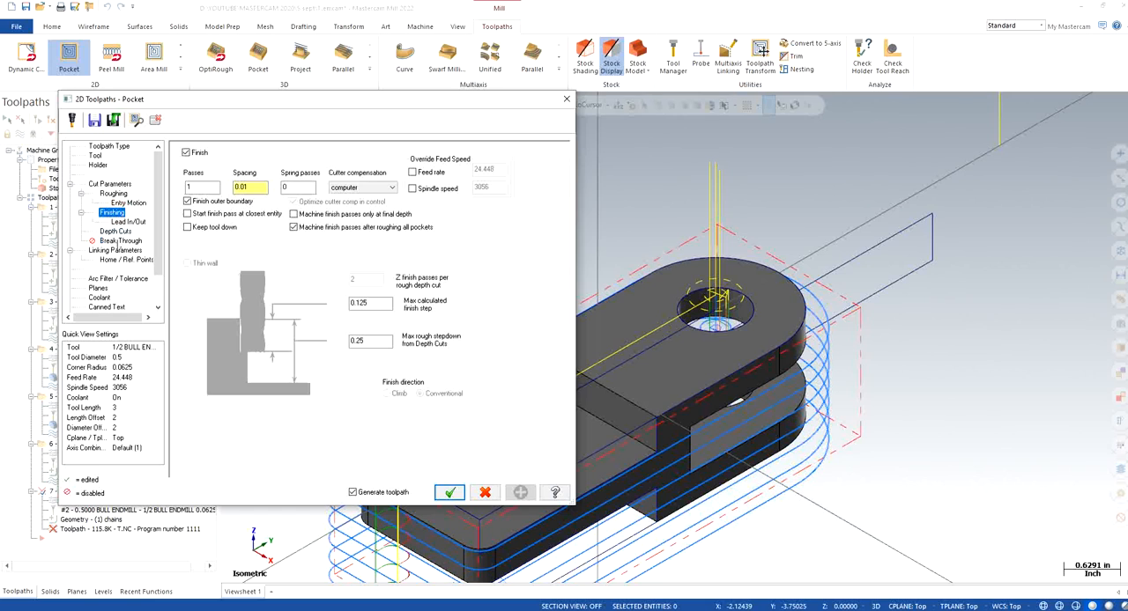
pyautogui.click(105, 251)
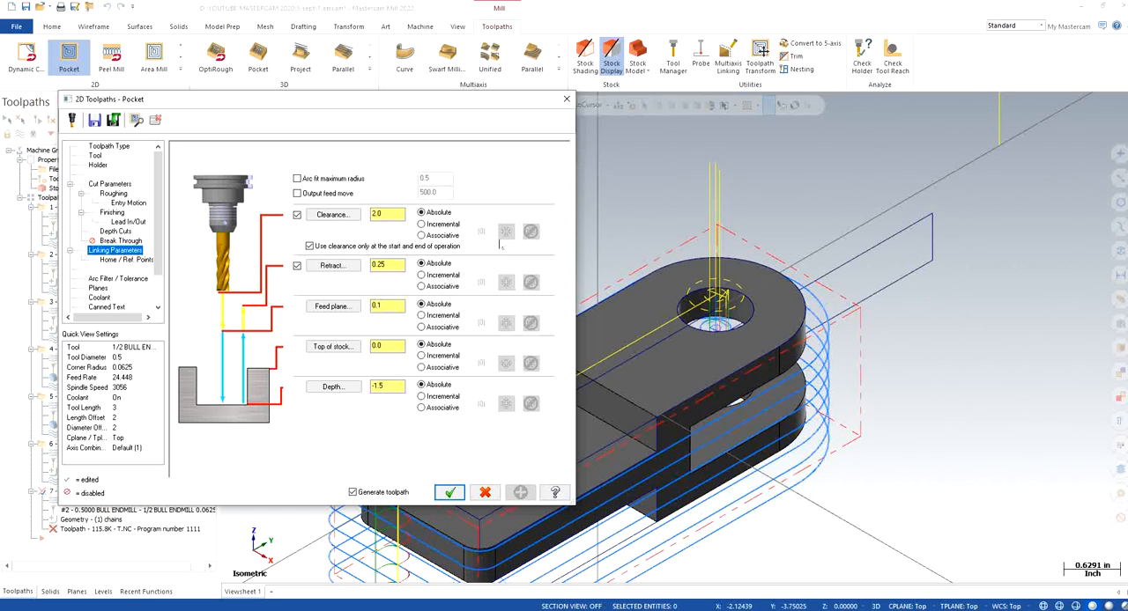
pyautogui.click(335, 347)
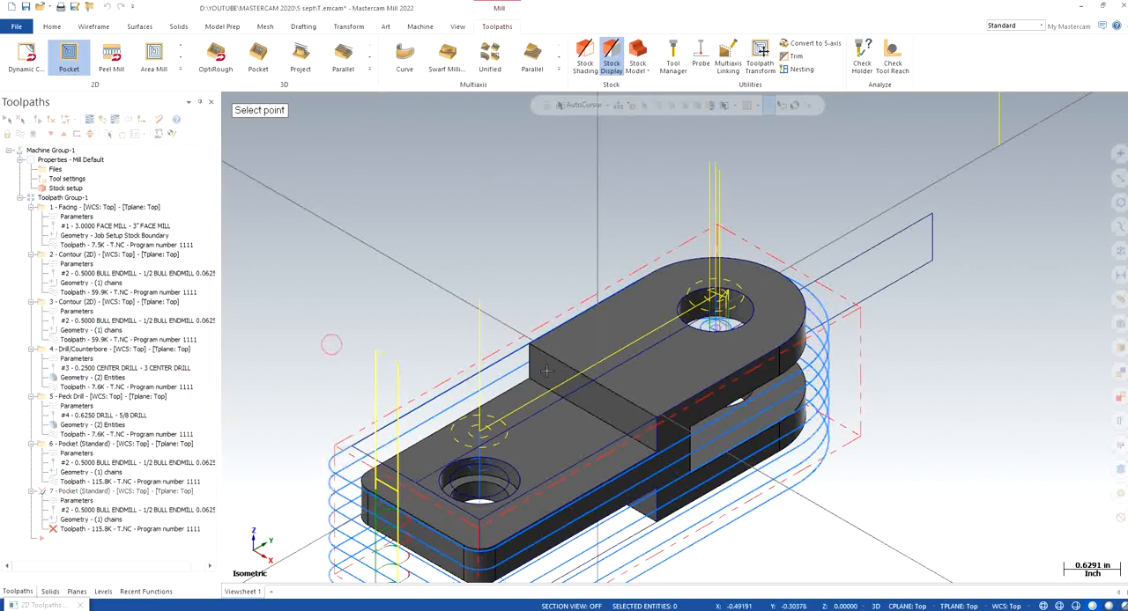
pyautogui.click(406, 353)
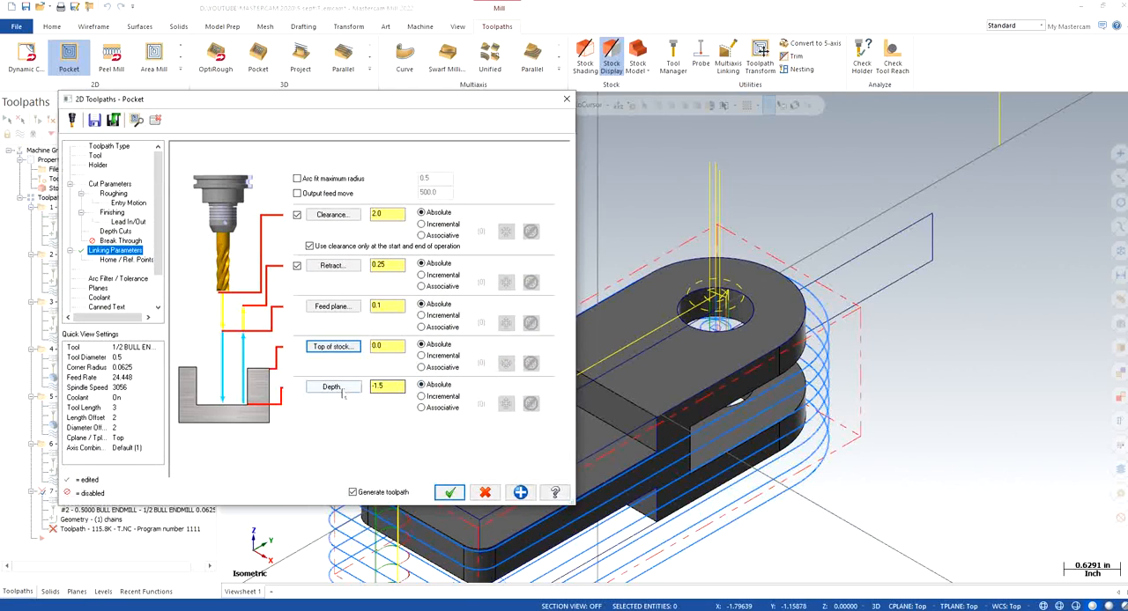
pyautogui.click(334, 388)
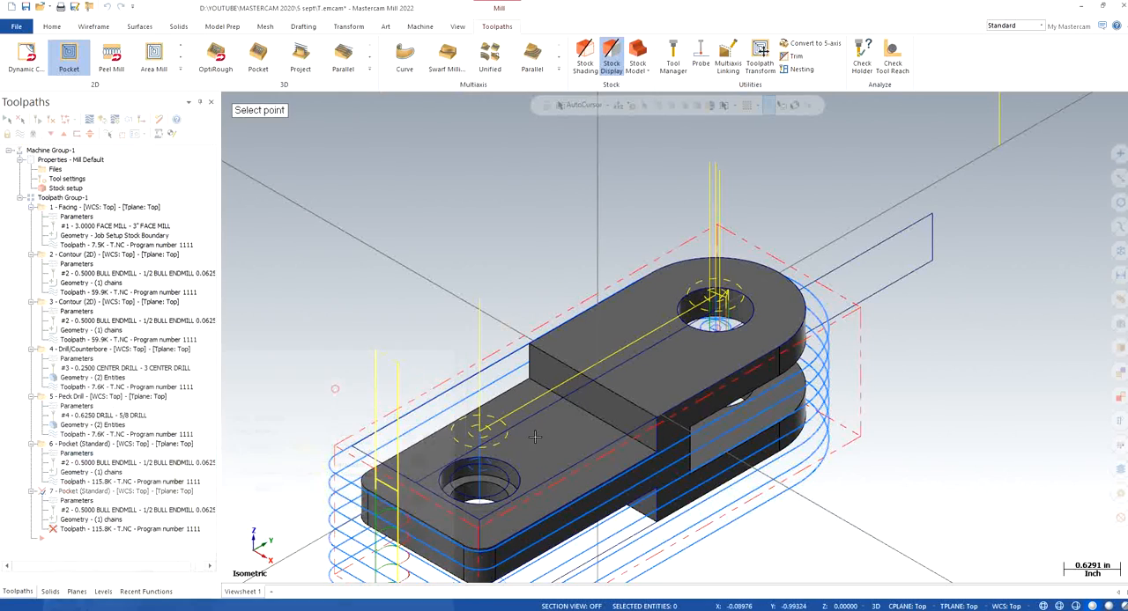
pyautogui.click(496, 490)
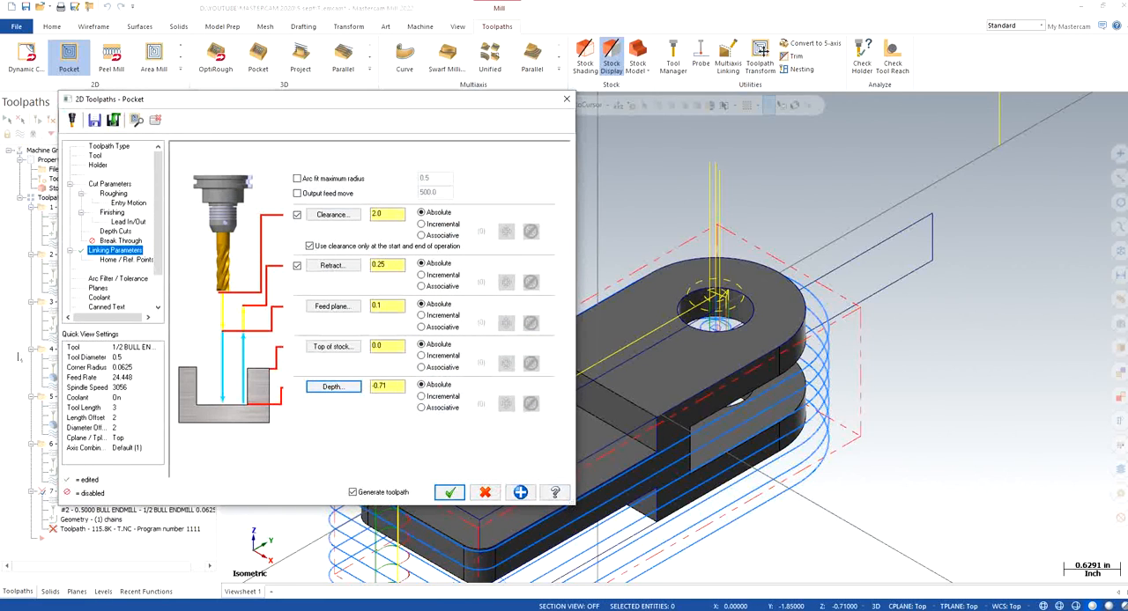
pyautogui.click(99, 297)
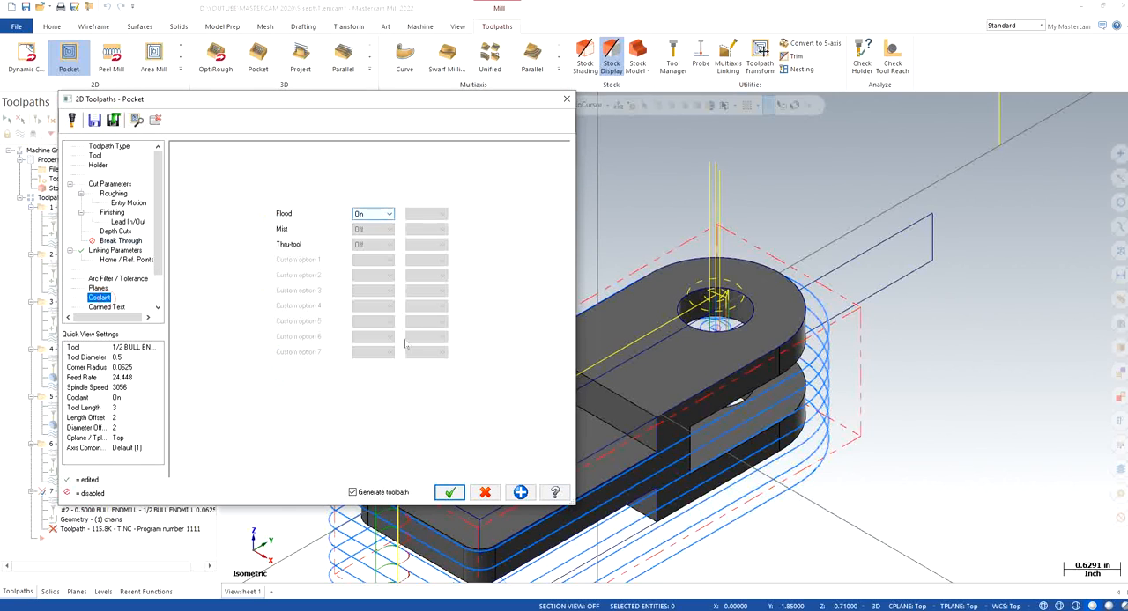
pyautogui.click(449, 492)
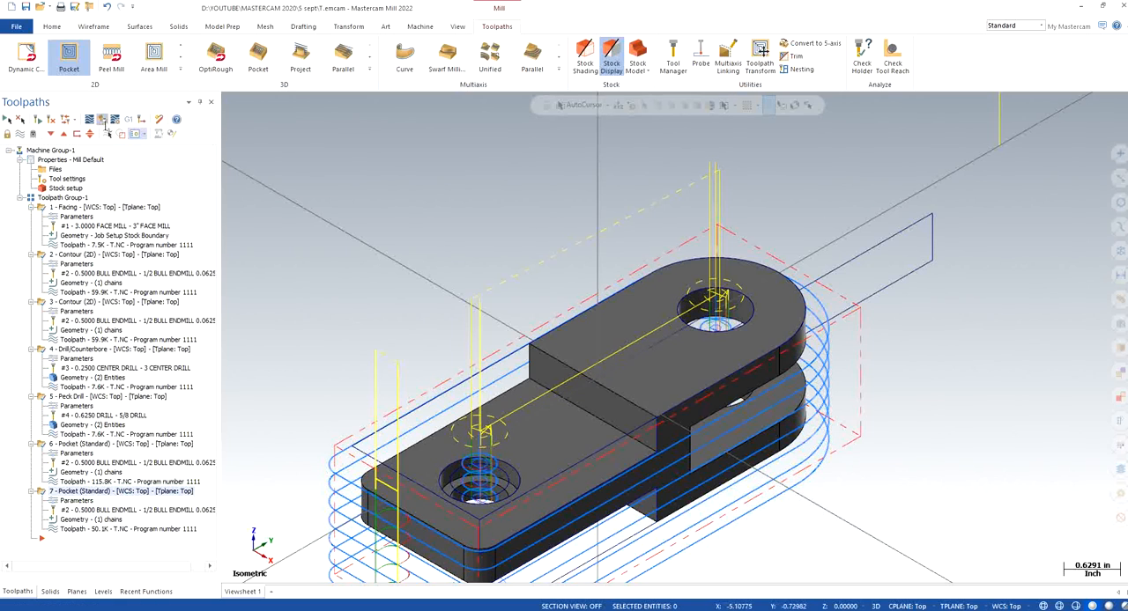
# Verify all seven operations in the simulator and inspect the machined stock and both holes from above and below
pyautogui.click(103, 120)
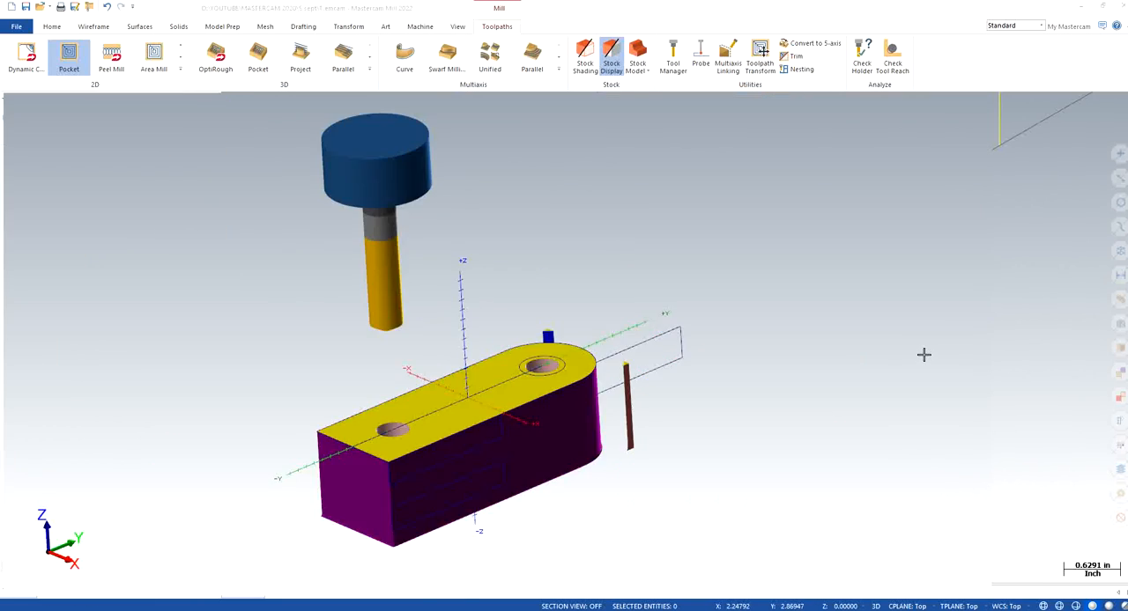
pyautogui.click(484, 548)
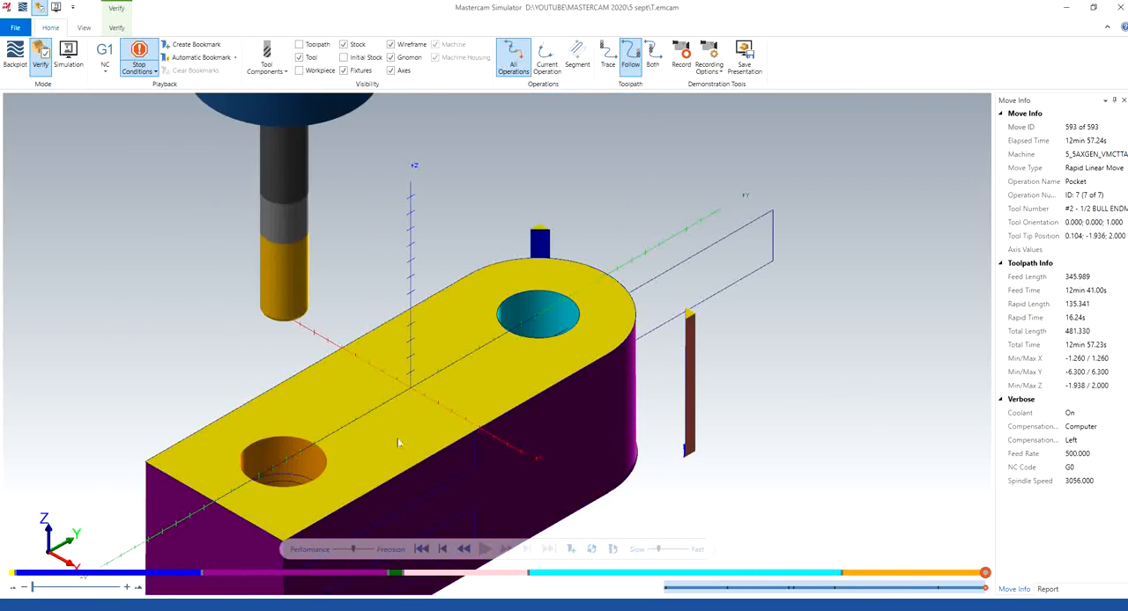
pyautogui.scroll(-1, 399, 442)
pyautogui.moveTo(397, 412); pyautogui.dragTo(381, 378, button='middle')
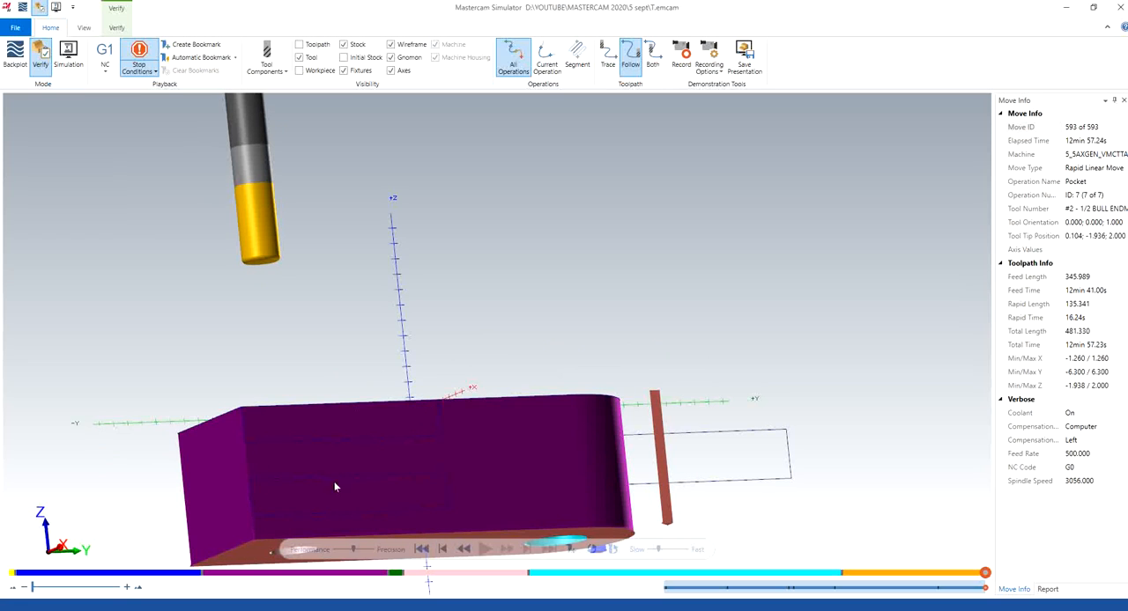
pyautogui.moveTo(297, 506); pyautogui.dragTo(602, 445, button='middle')
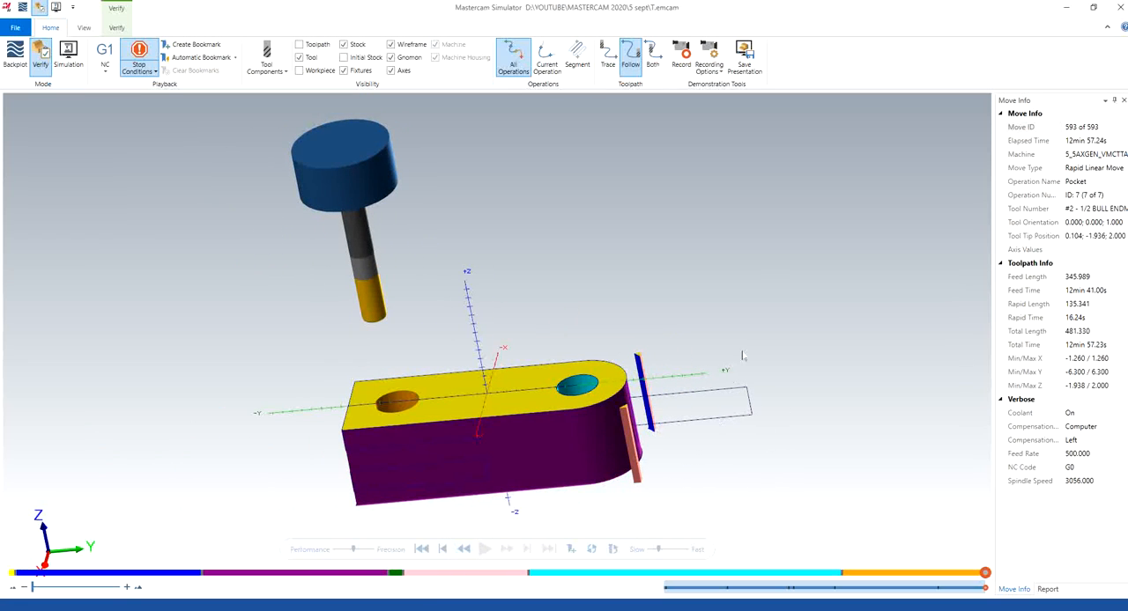
pyautogui.rightClick(594, 259)
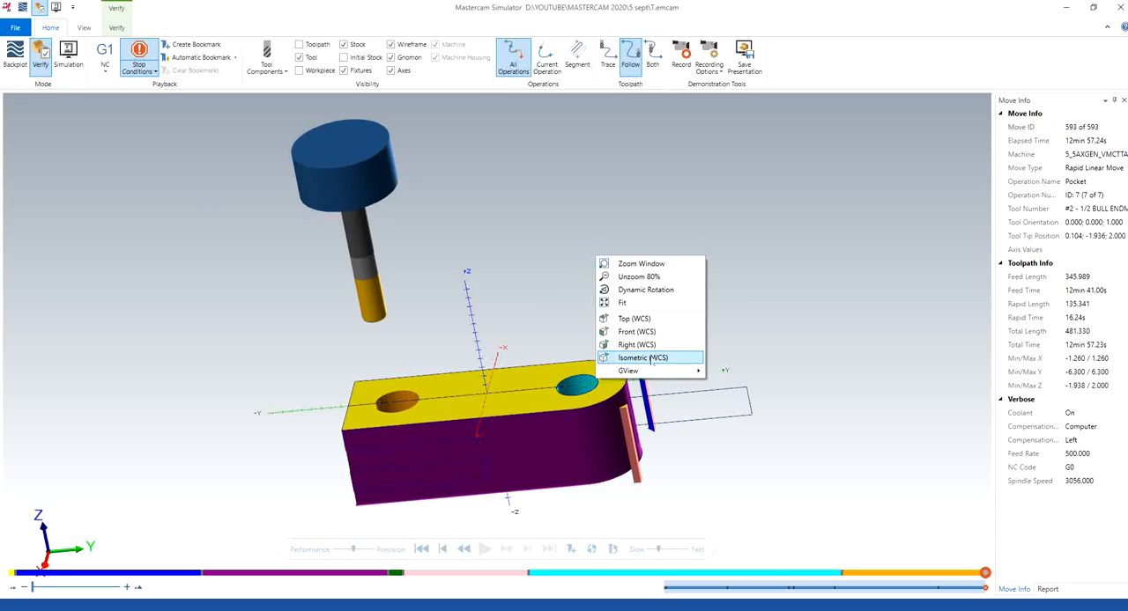
pyautogui.click(656, 360)
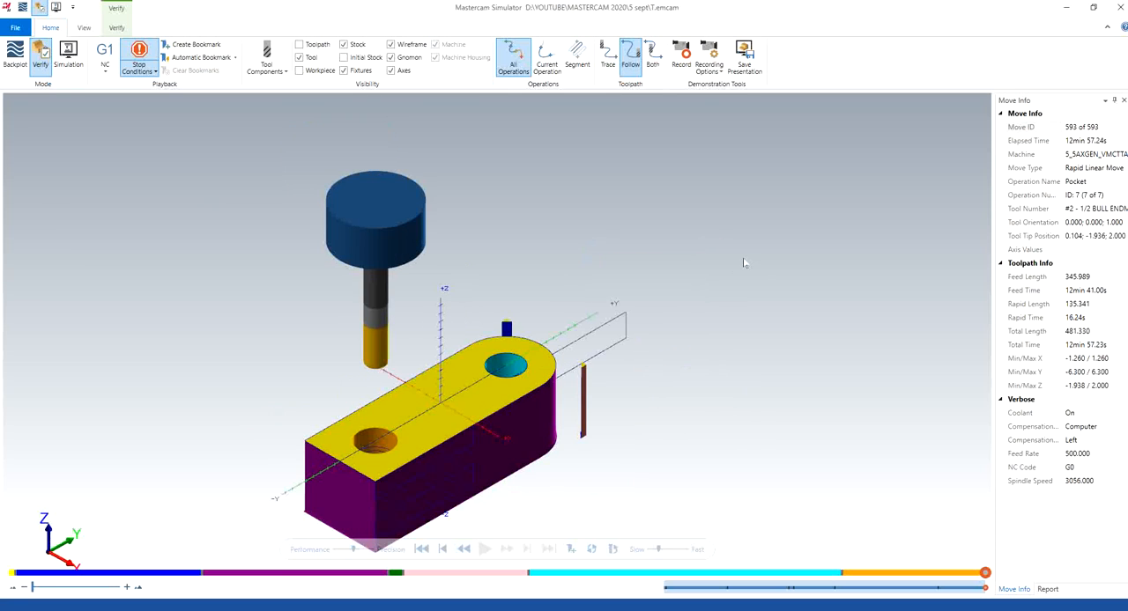
pyautogui.click(1115, 14)
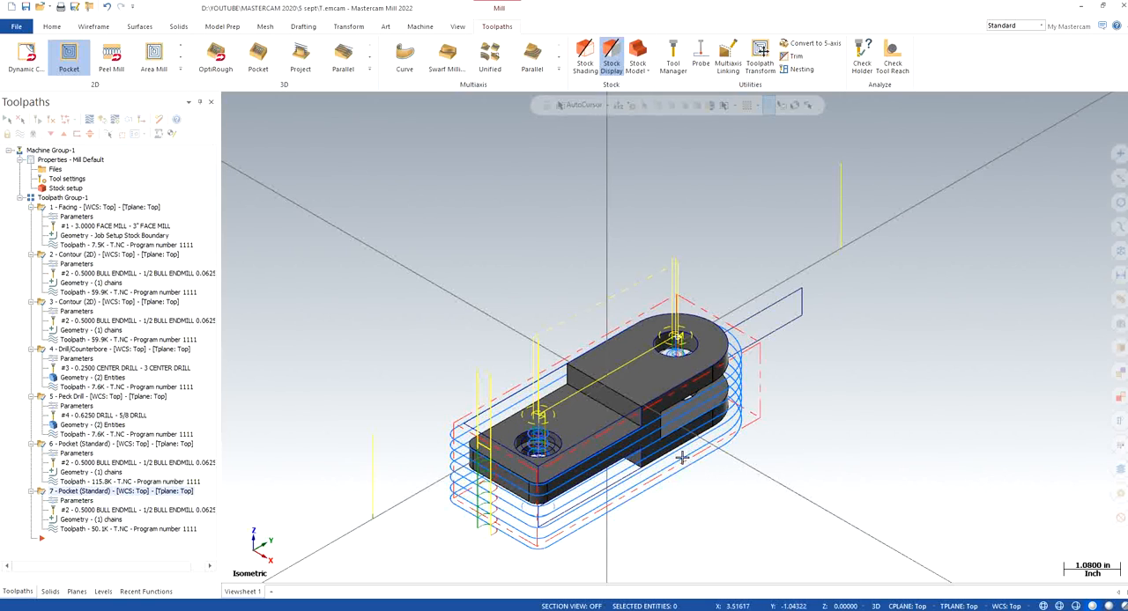
pyautogui.moveTo(683, 458); pyautogui.dragTo(911, 453, button='middle')
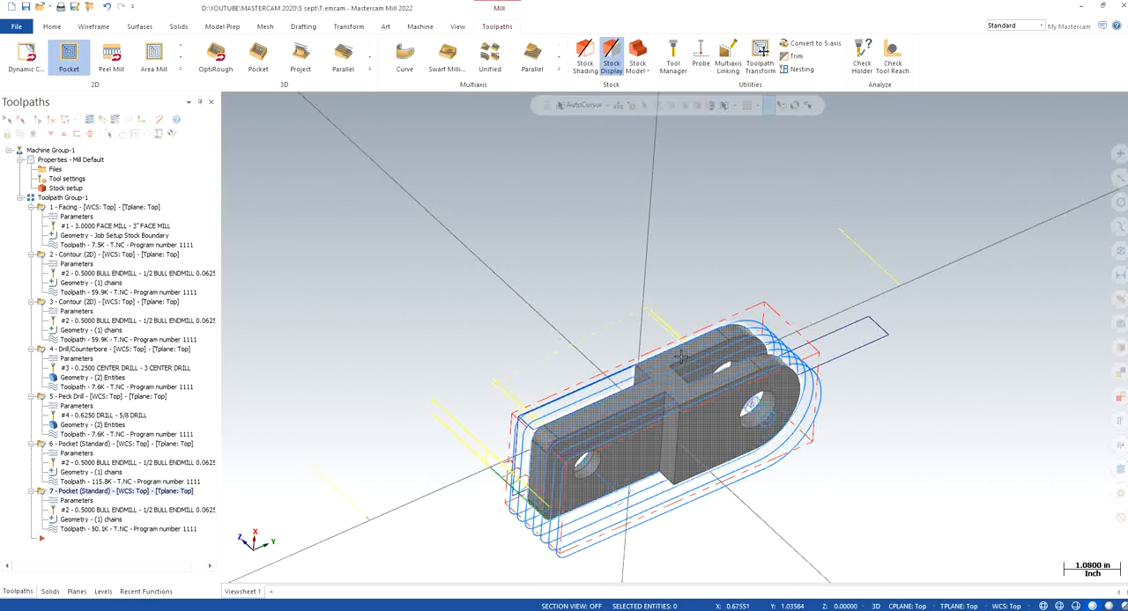
pyautogui.moveTo(826, 373)
pyautogui.mouseDown(button='middle')
pyautogui.moveTo(767, 377)
pyautogui.moveTo(701, 326)
pyautogui.moveTo(665, 406)
pyautogui.mouseUp(button='middle')
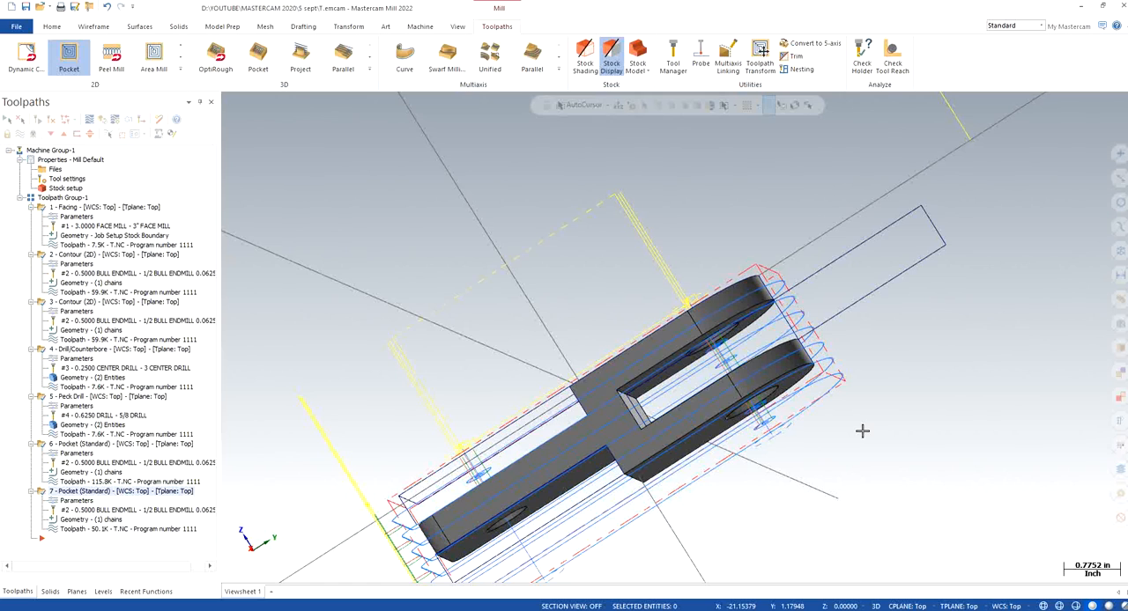
pyautogui.rightClick(436, 246)
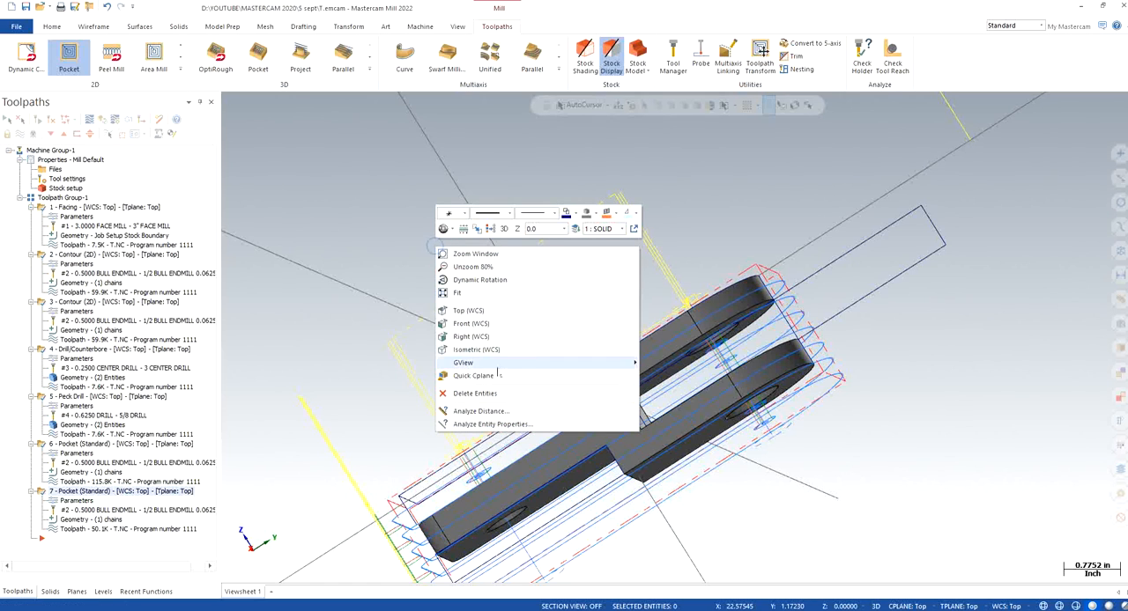
pyautogui.click(476, 350)
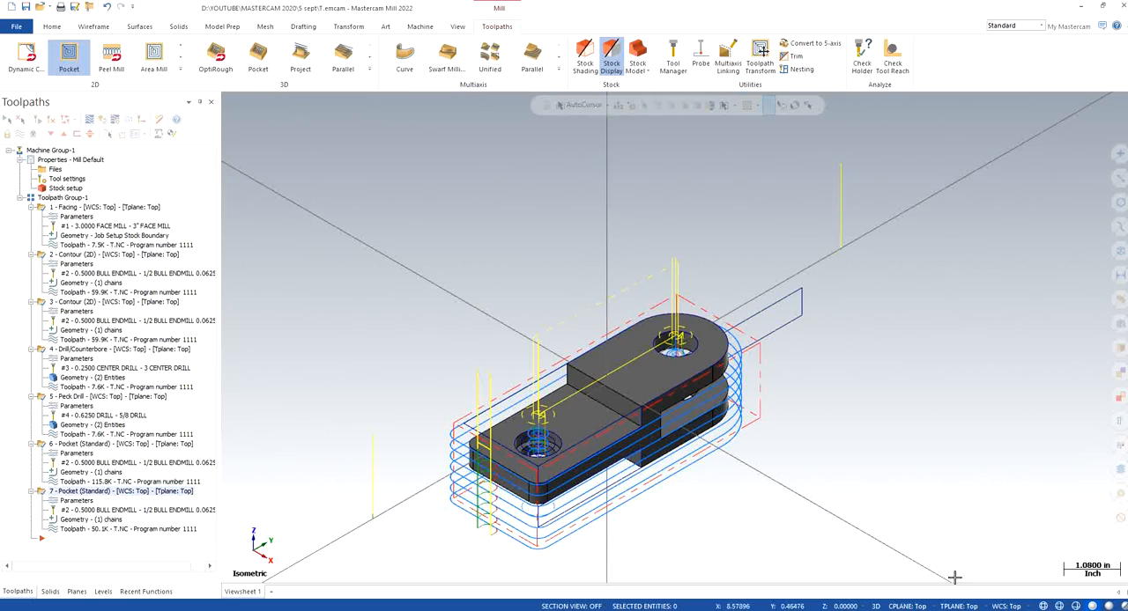
pyautogui.click(976, 610)
pyautogui.click(1014, 579)
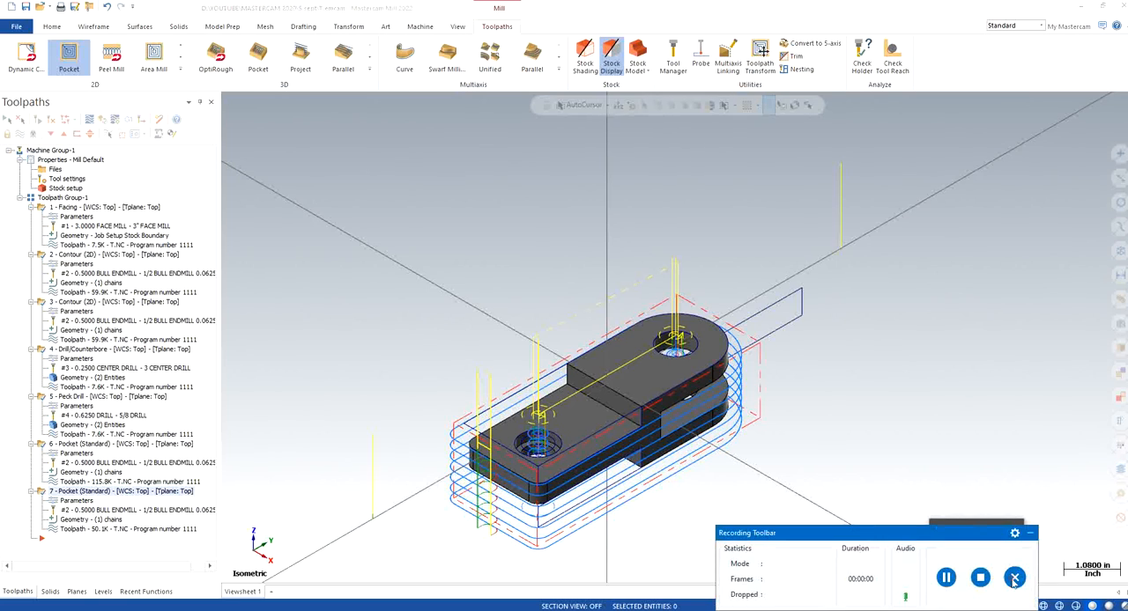